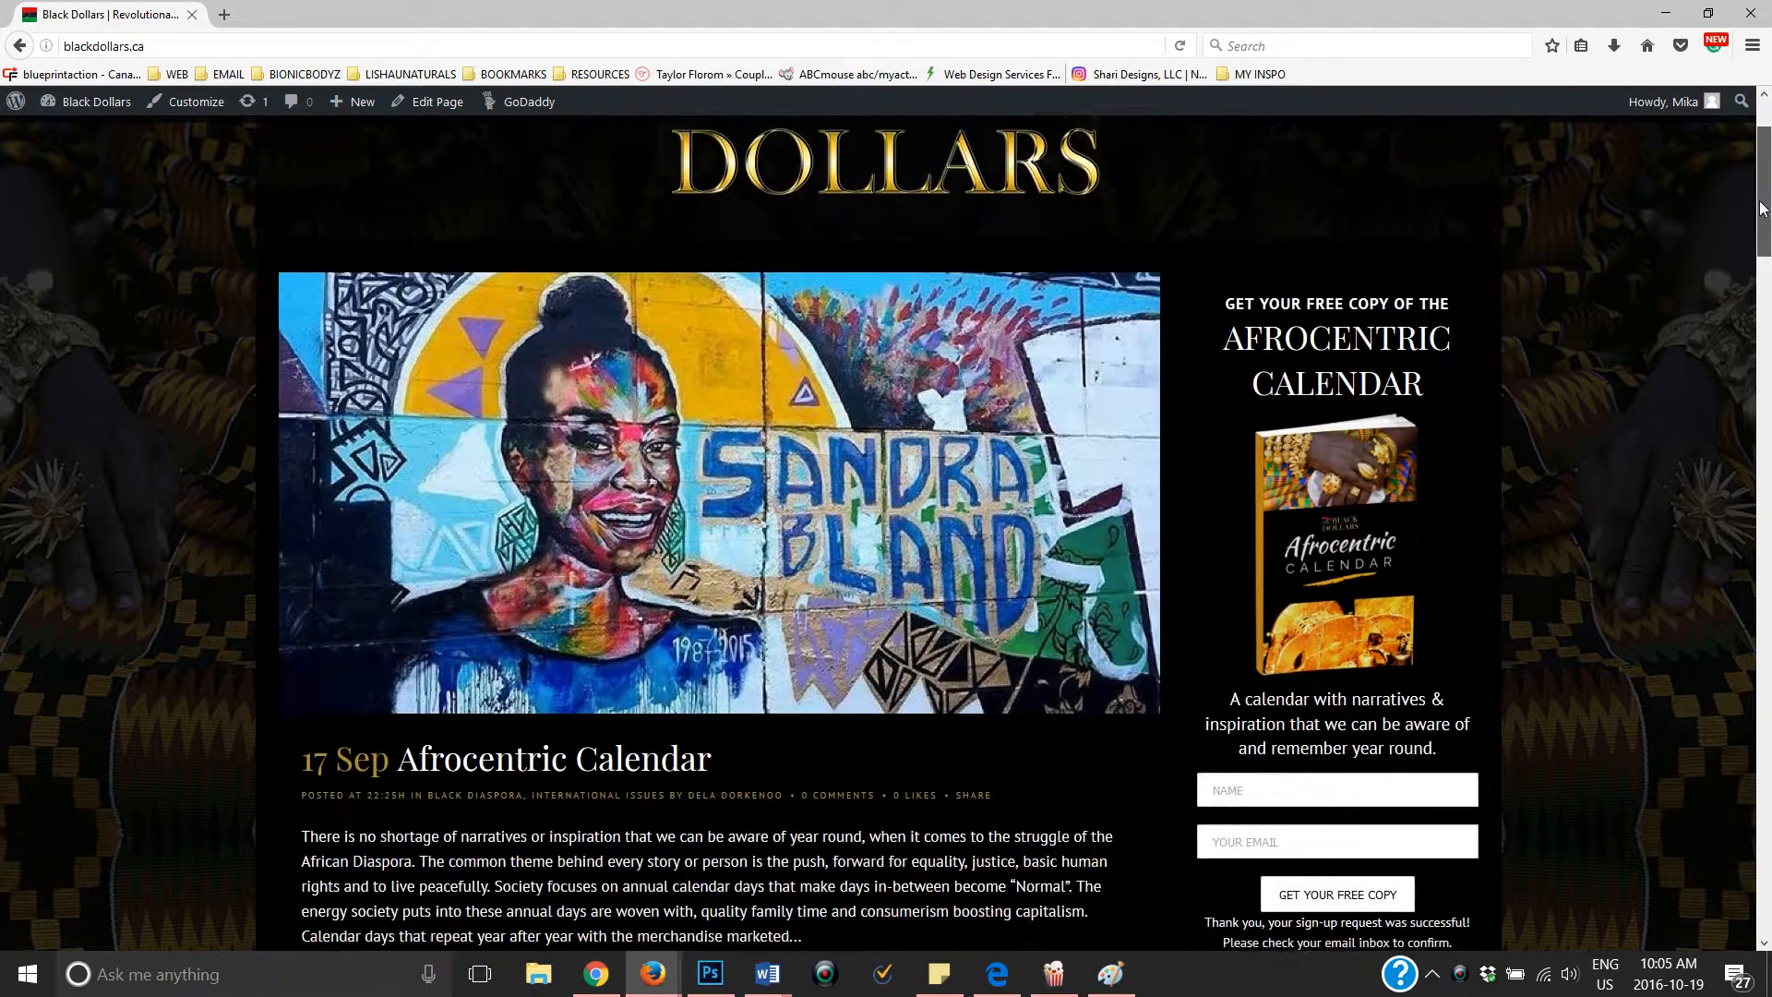
left_click_drag(1232, 248, 1501, 584)
left_click(1495, 635)
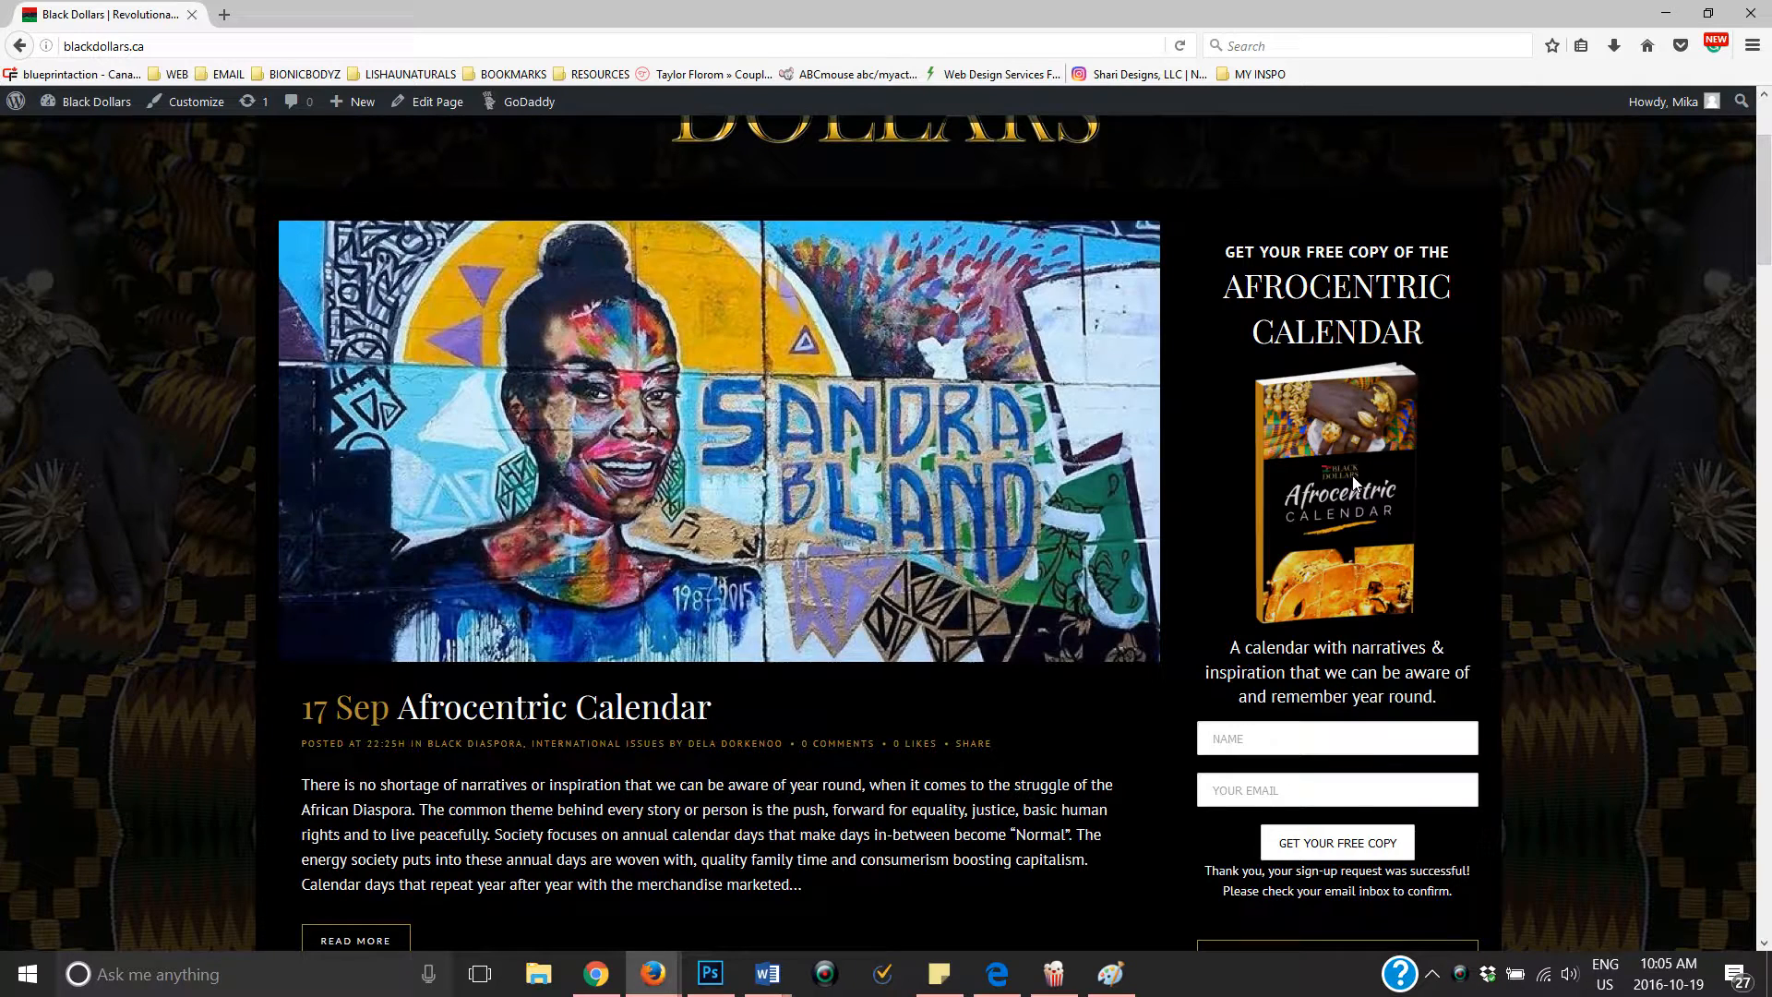
left_click(1326, 740)
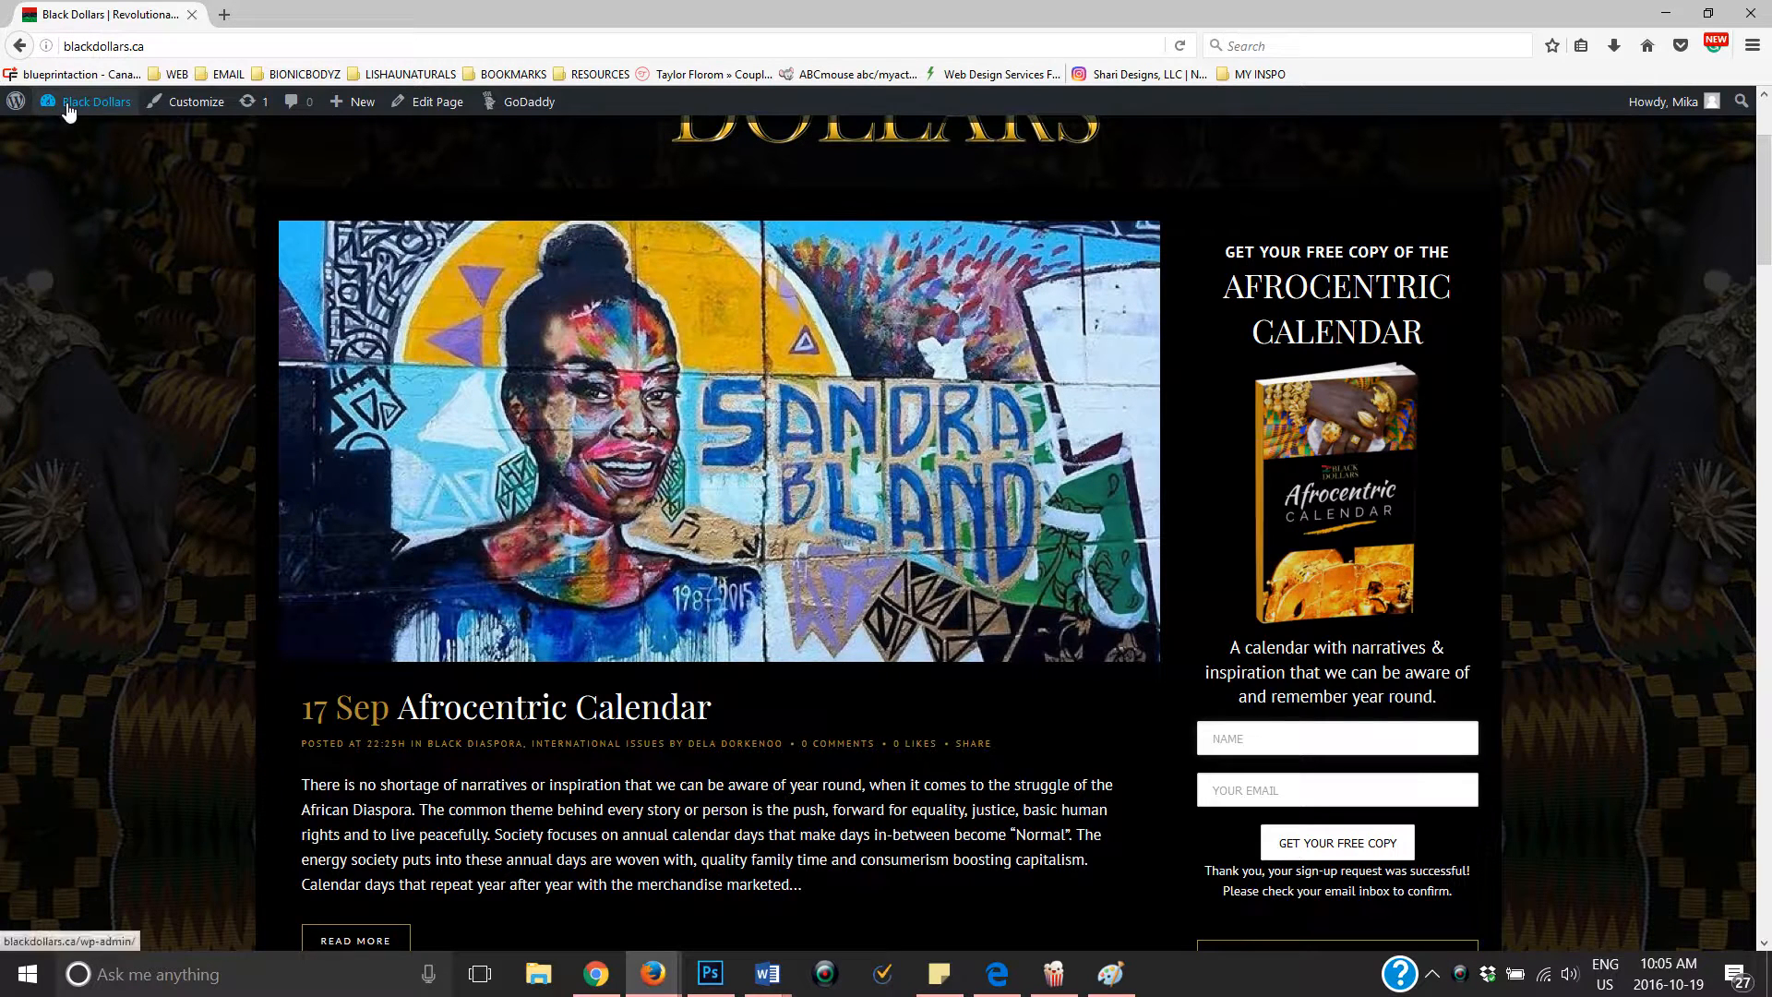
Open the site's admin dashboard in a separate tab and go to its Widgets page
right_click(71, 138)
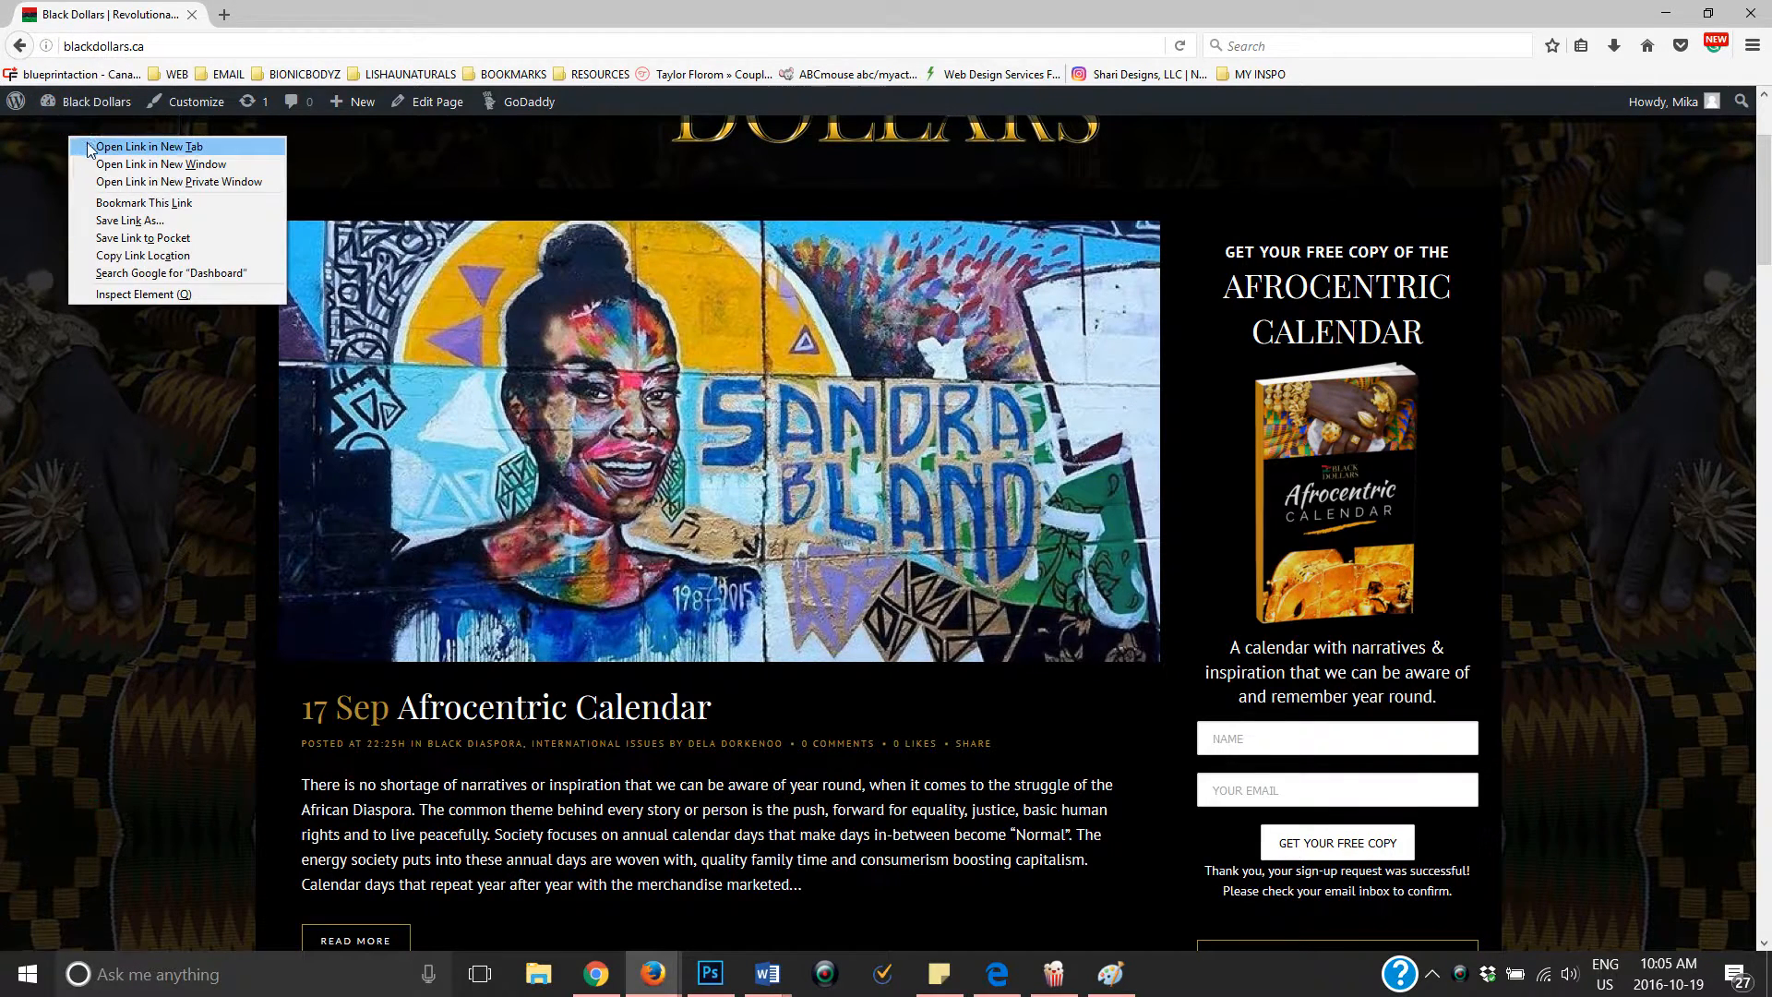
left_click(90, 148)
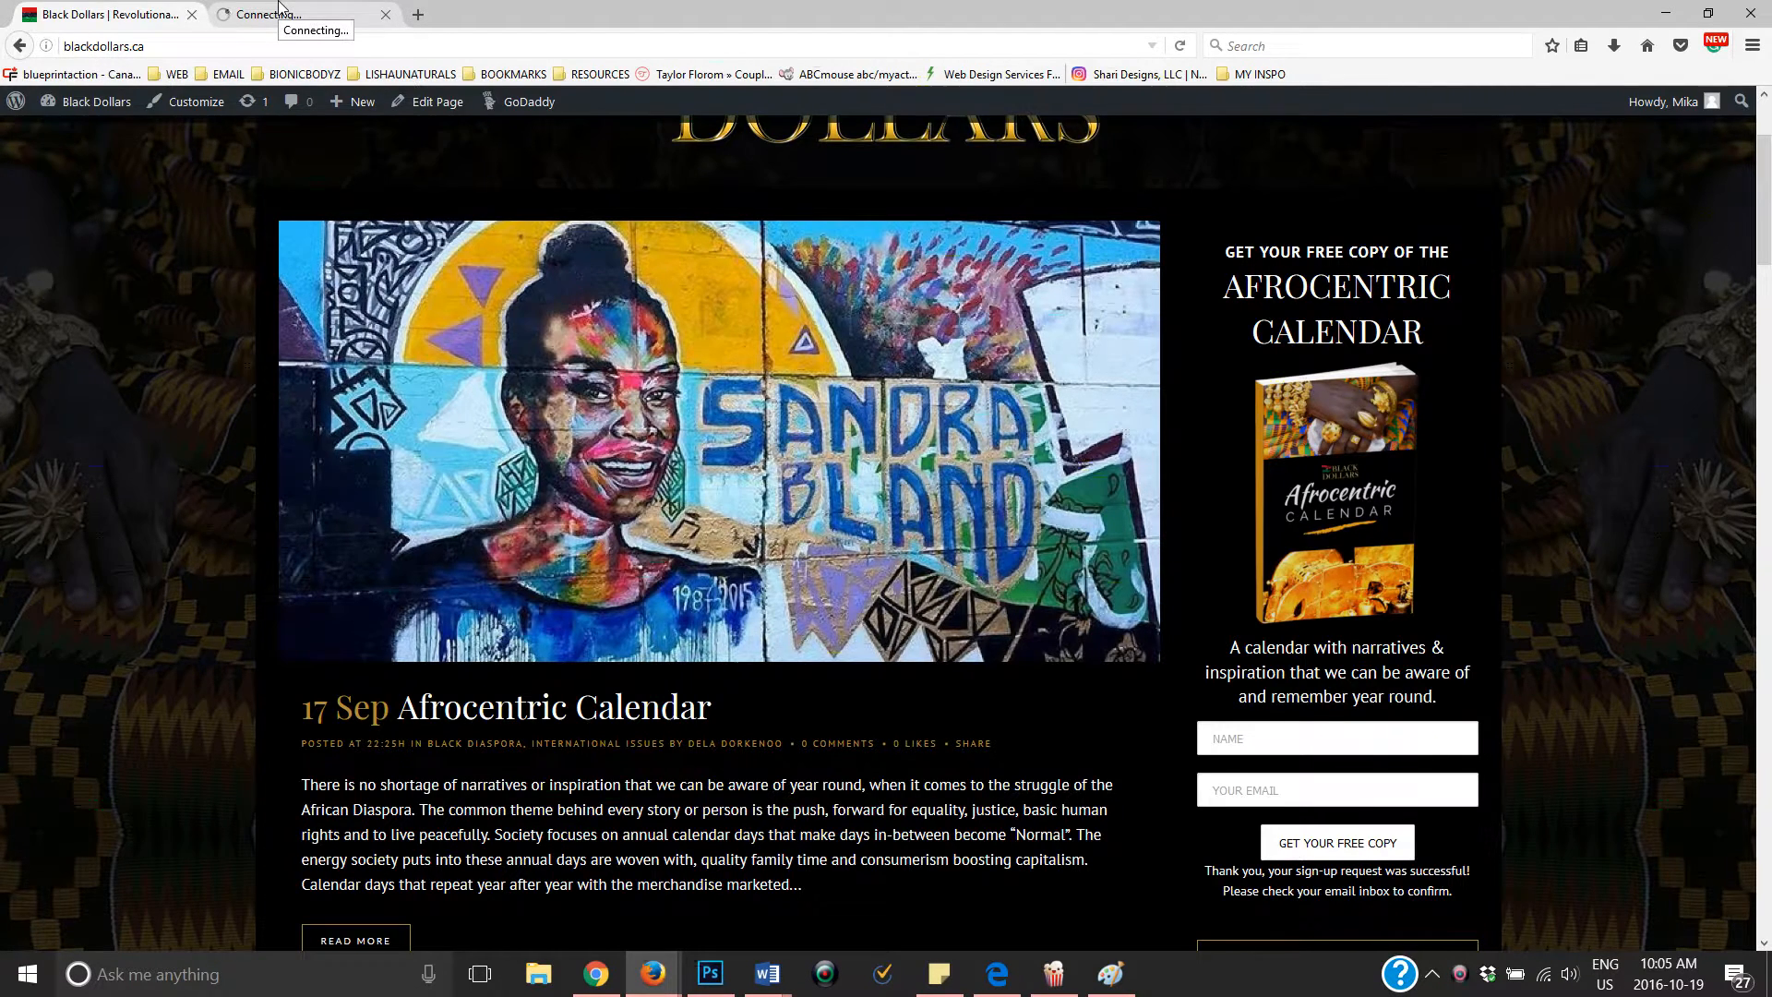
left_click(279, 9)
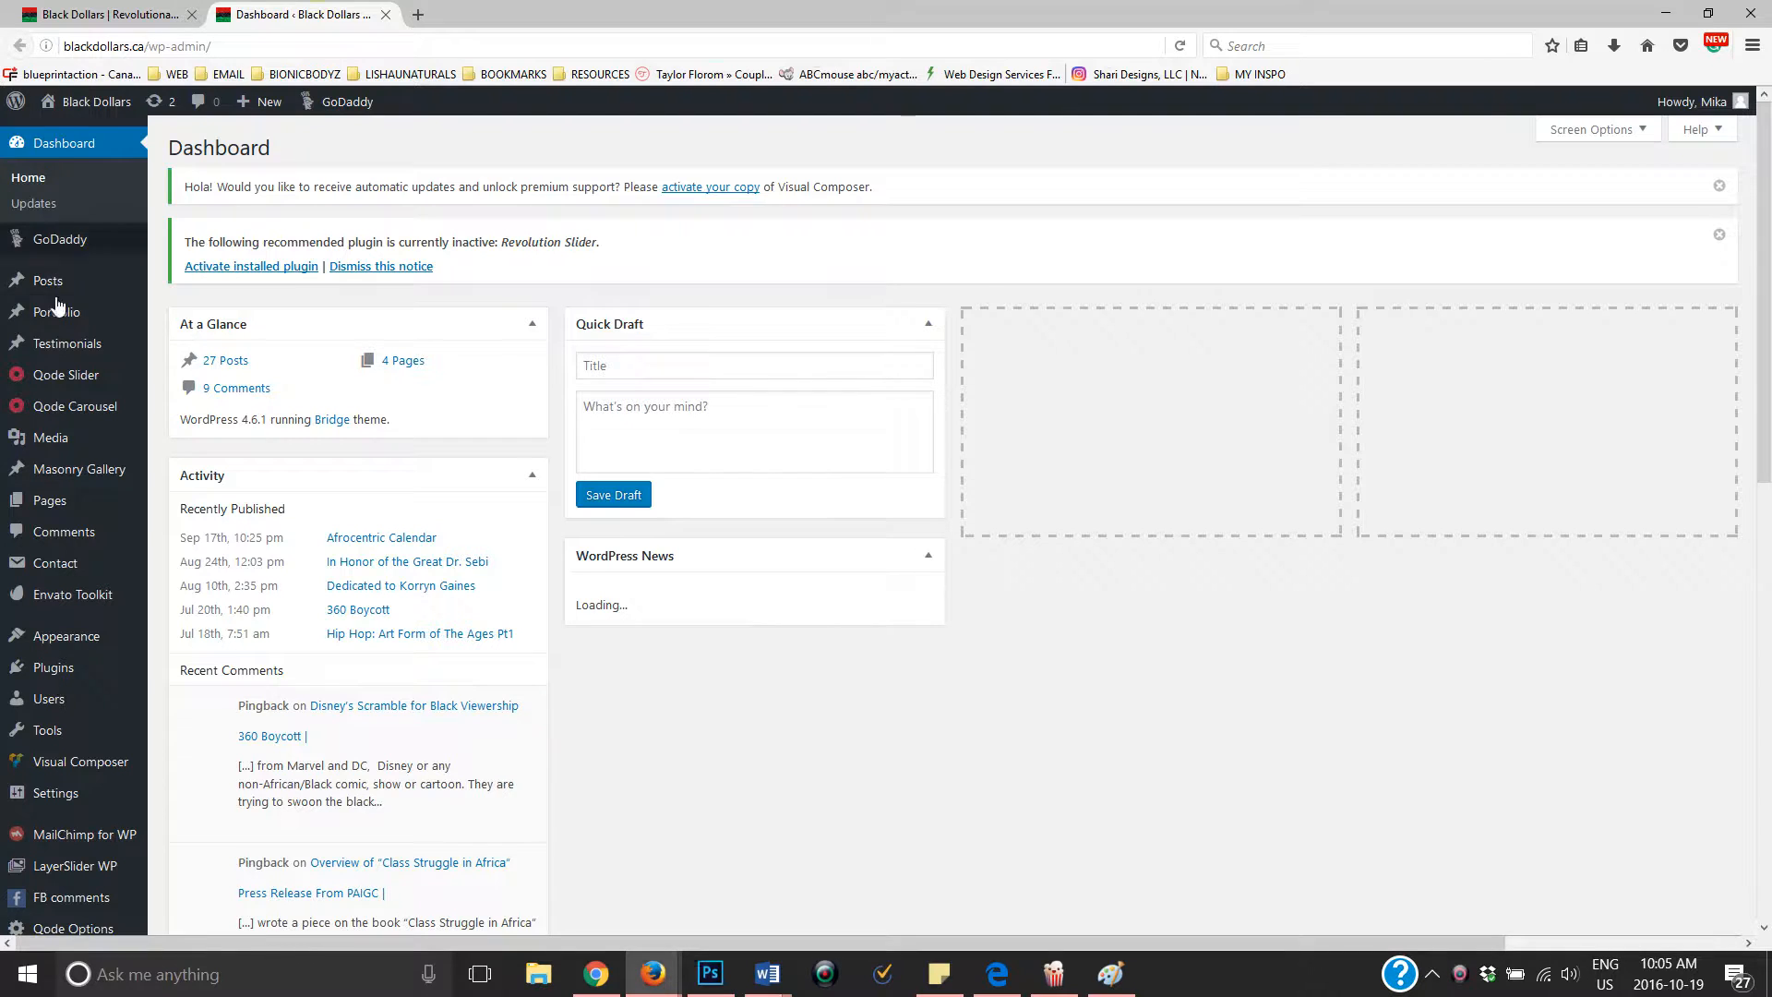
scroll(54, 214, "down", 3)
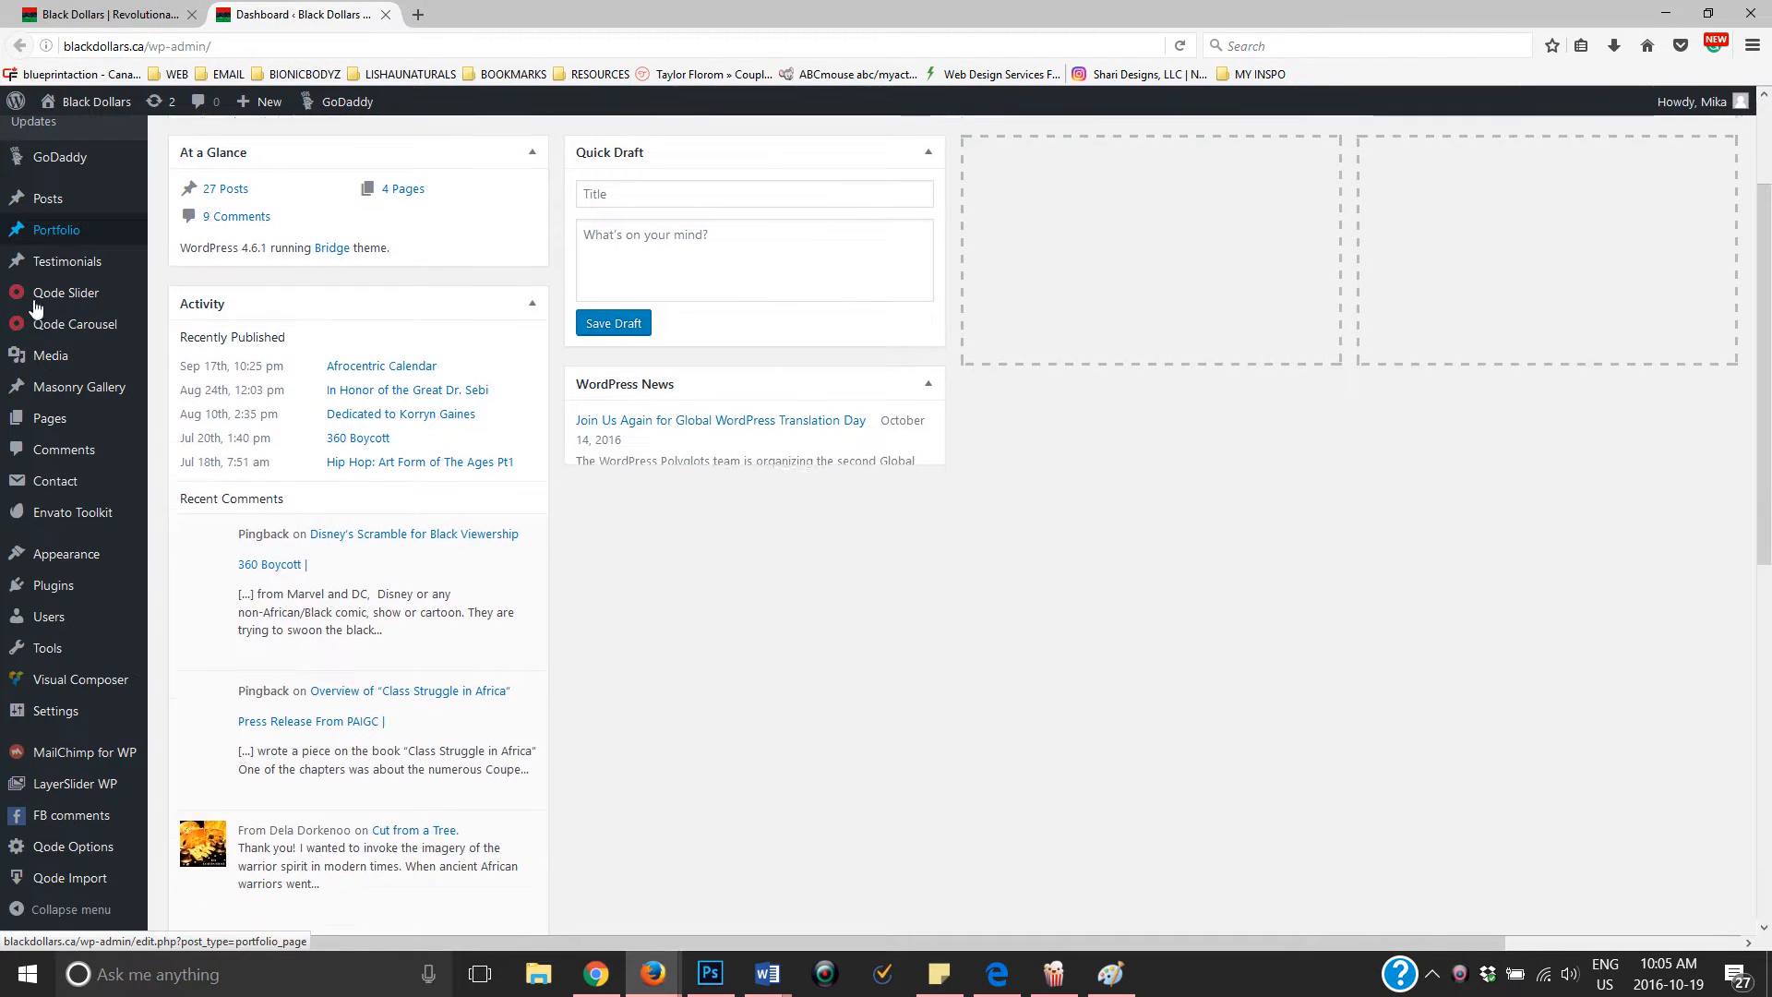
mouse_move(49, 567)
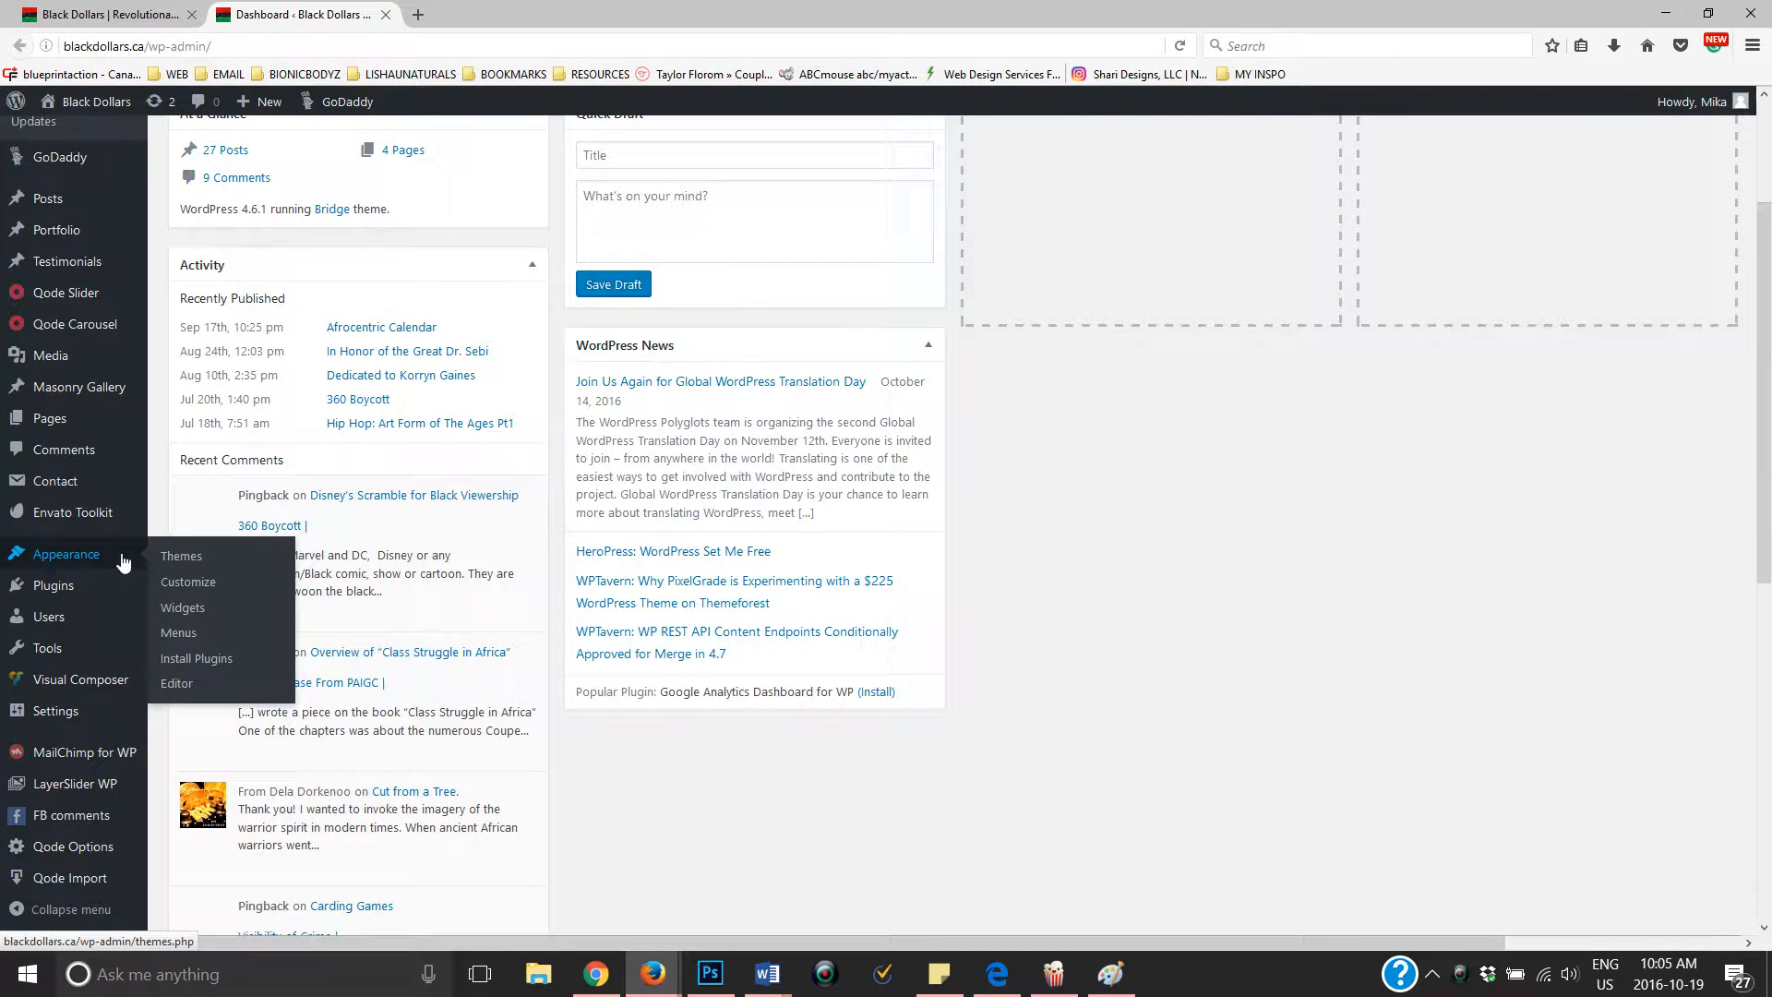
left_click(170, 612)
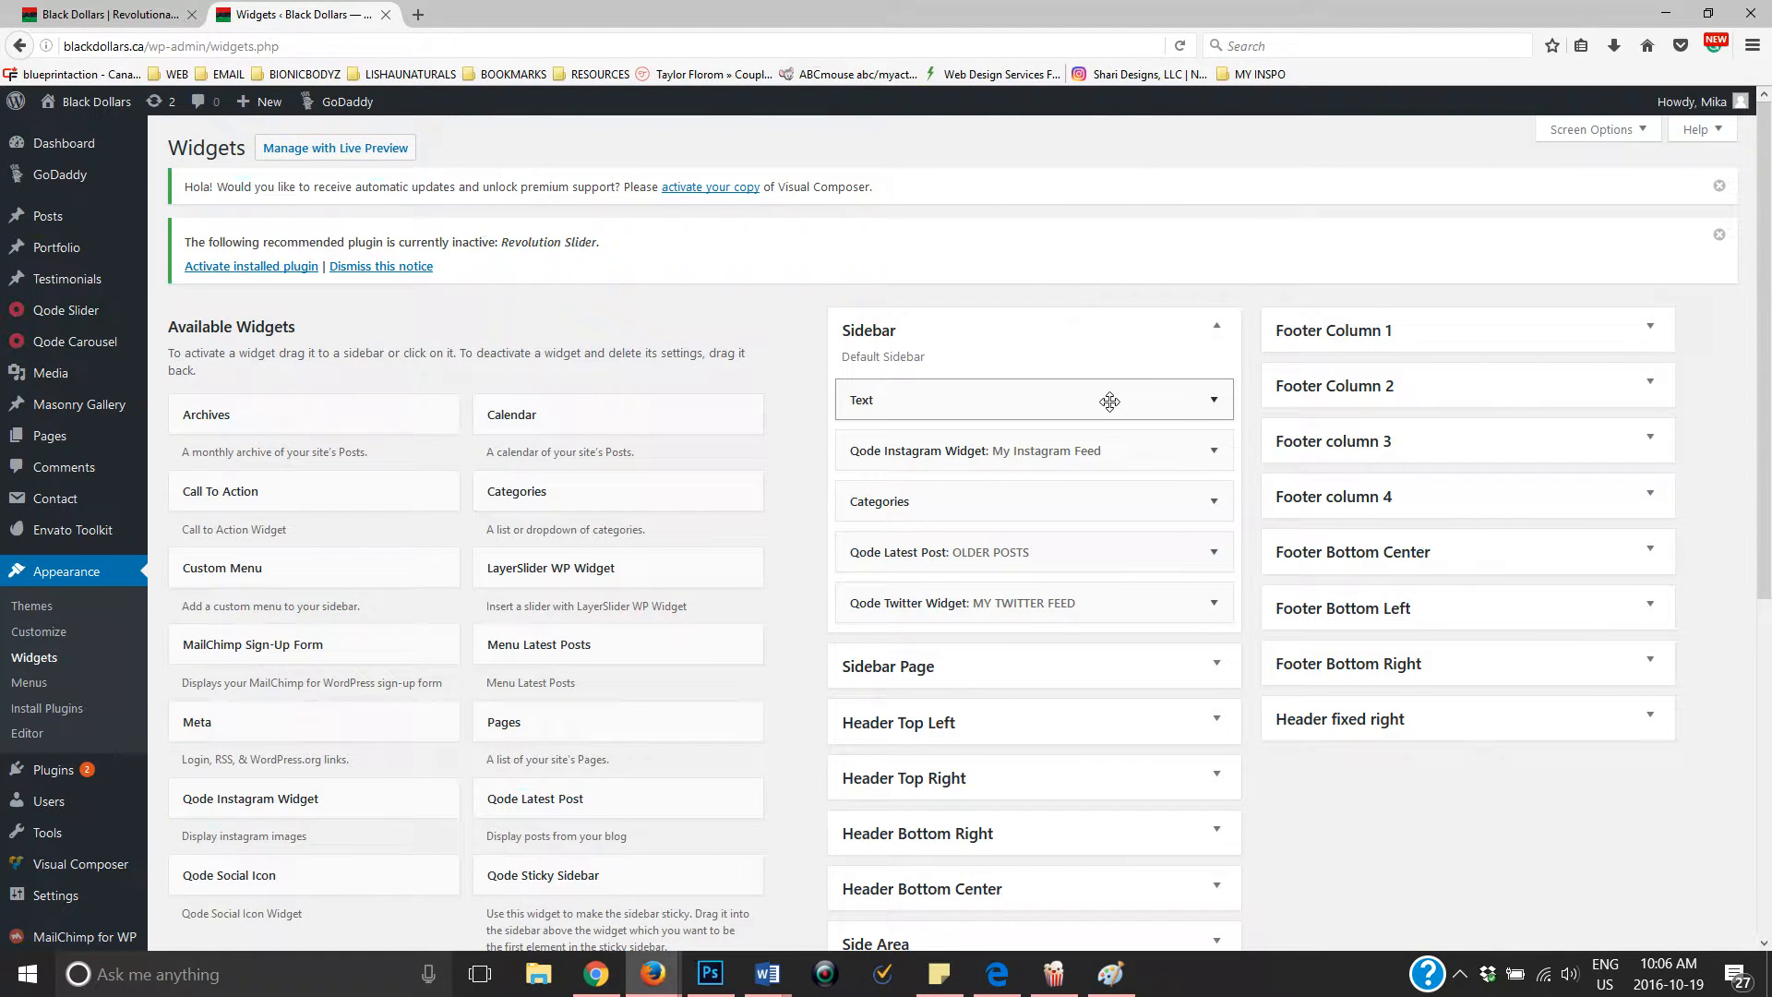
Compare the homepage sidebar with the Sidebar widget area and locate the Text widget among the available widgets
left_click(106, 14)
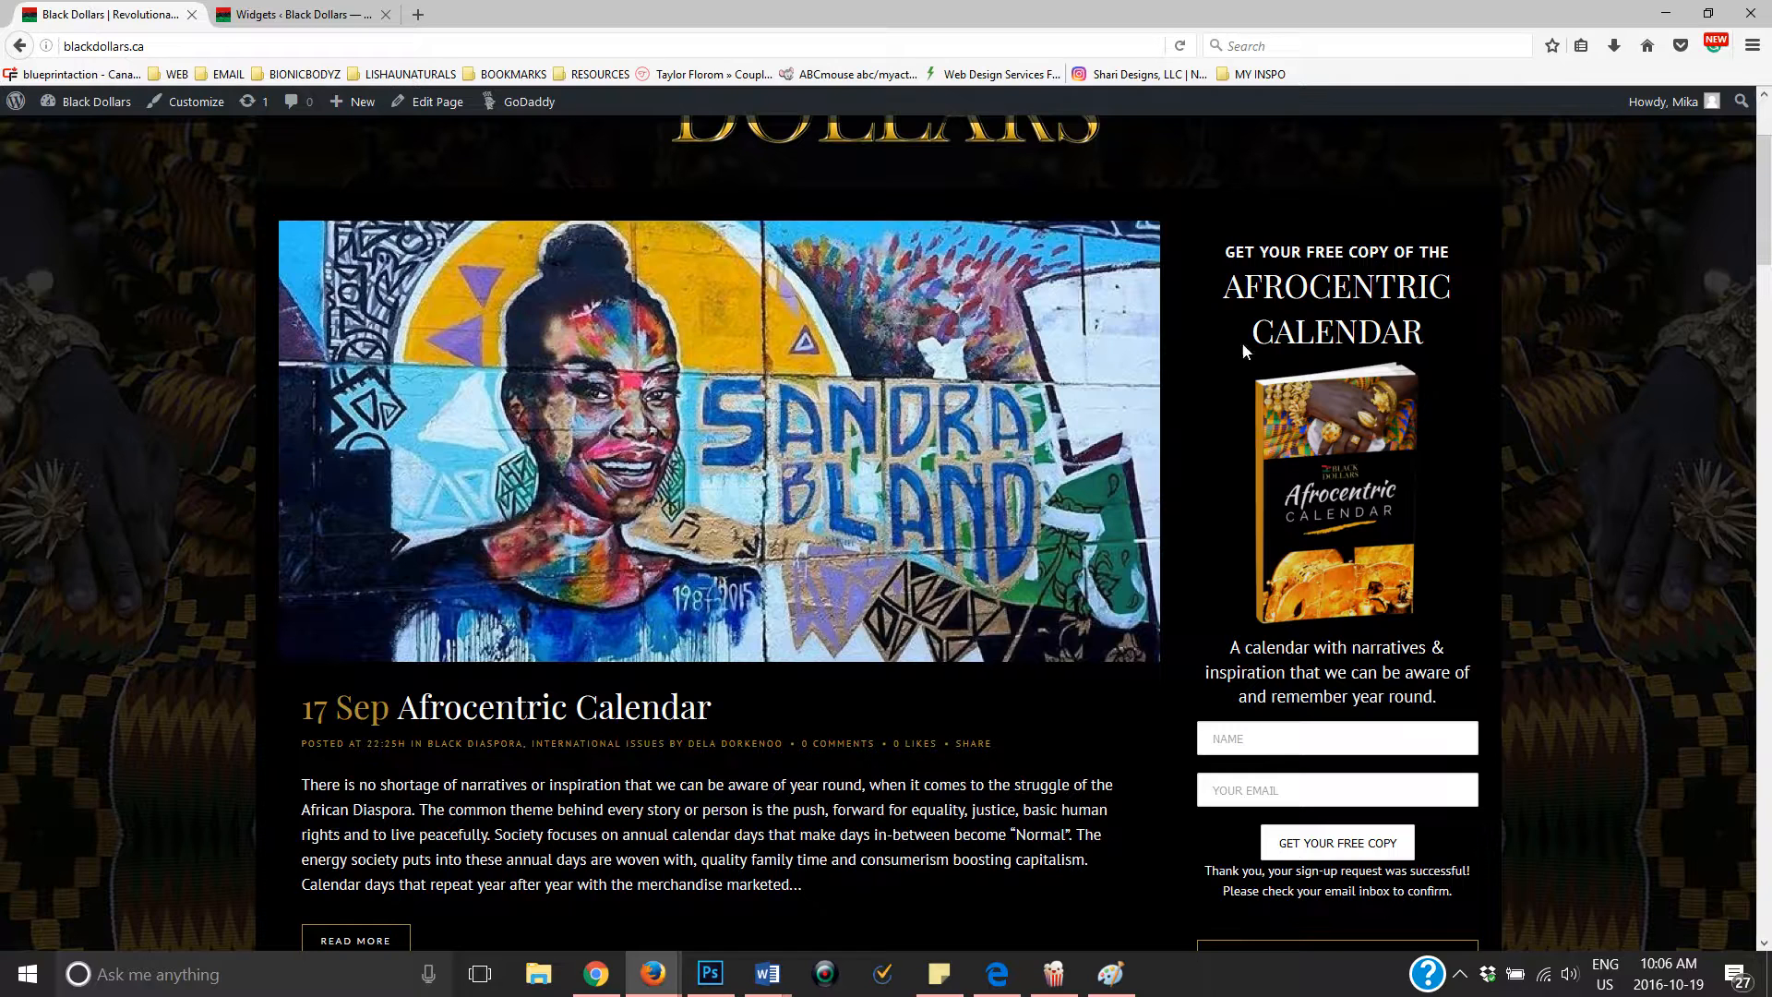
left_click(288, 13)
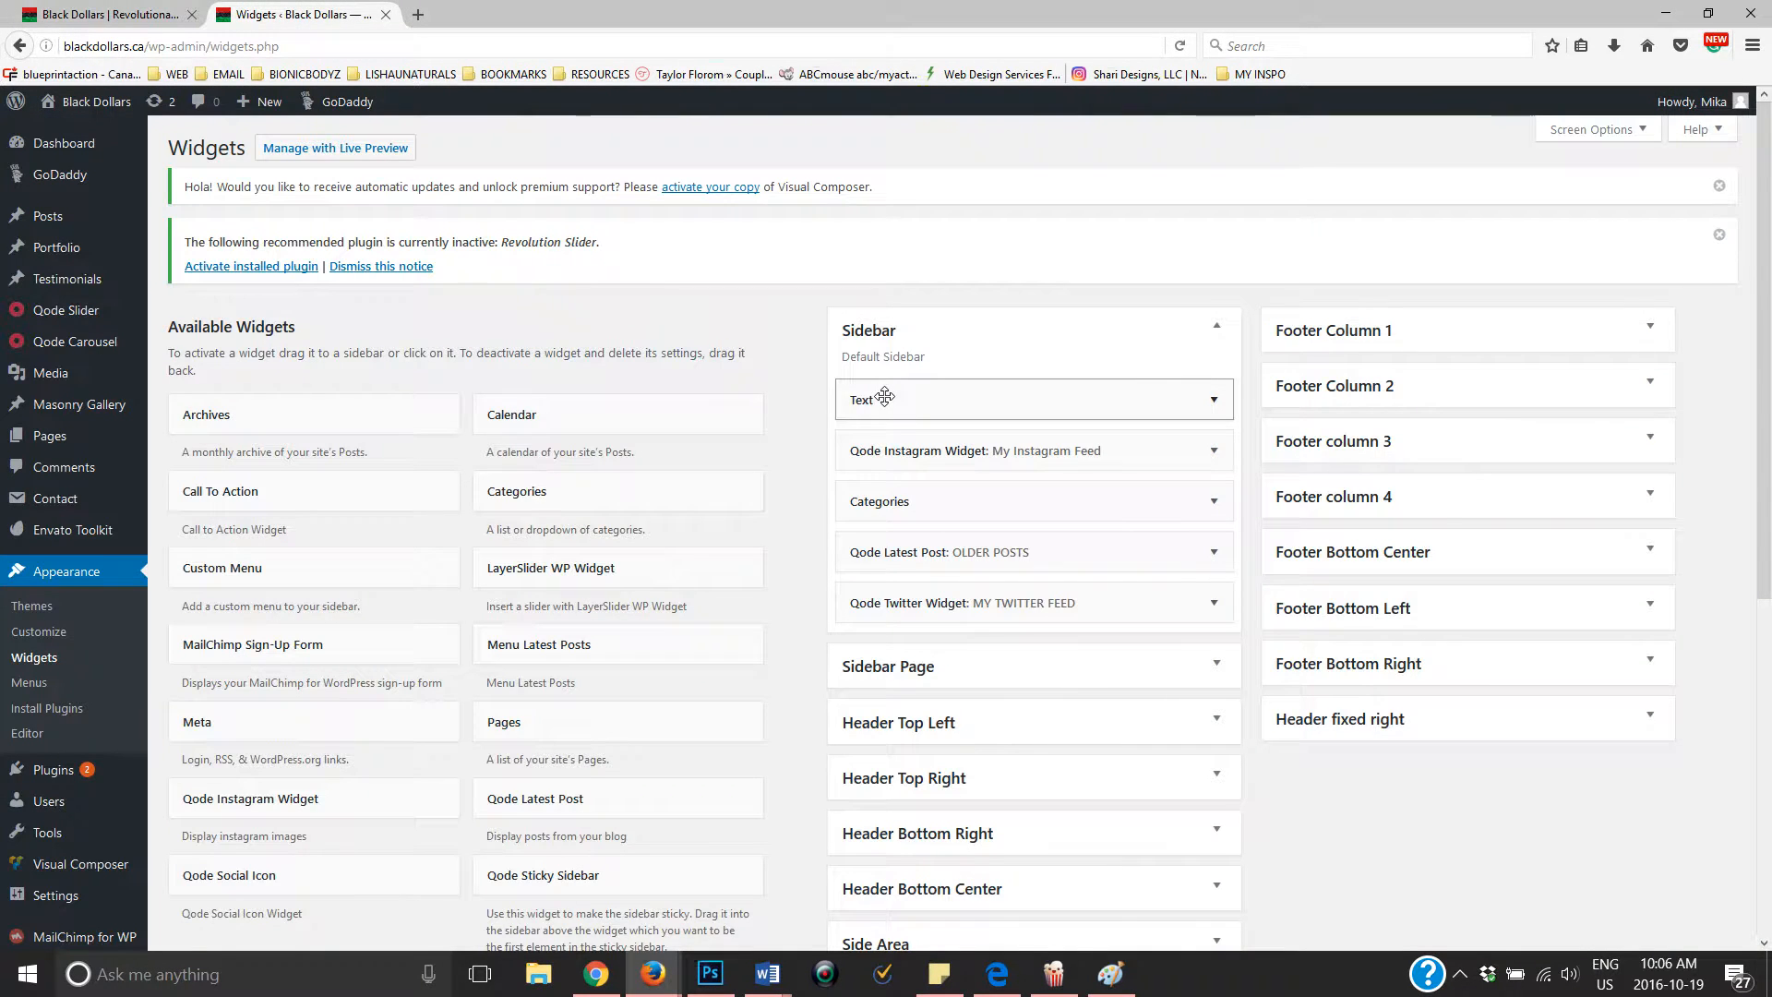
scroll(744, 524, "down", 5)
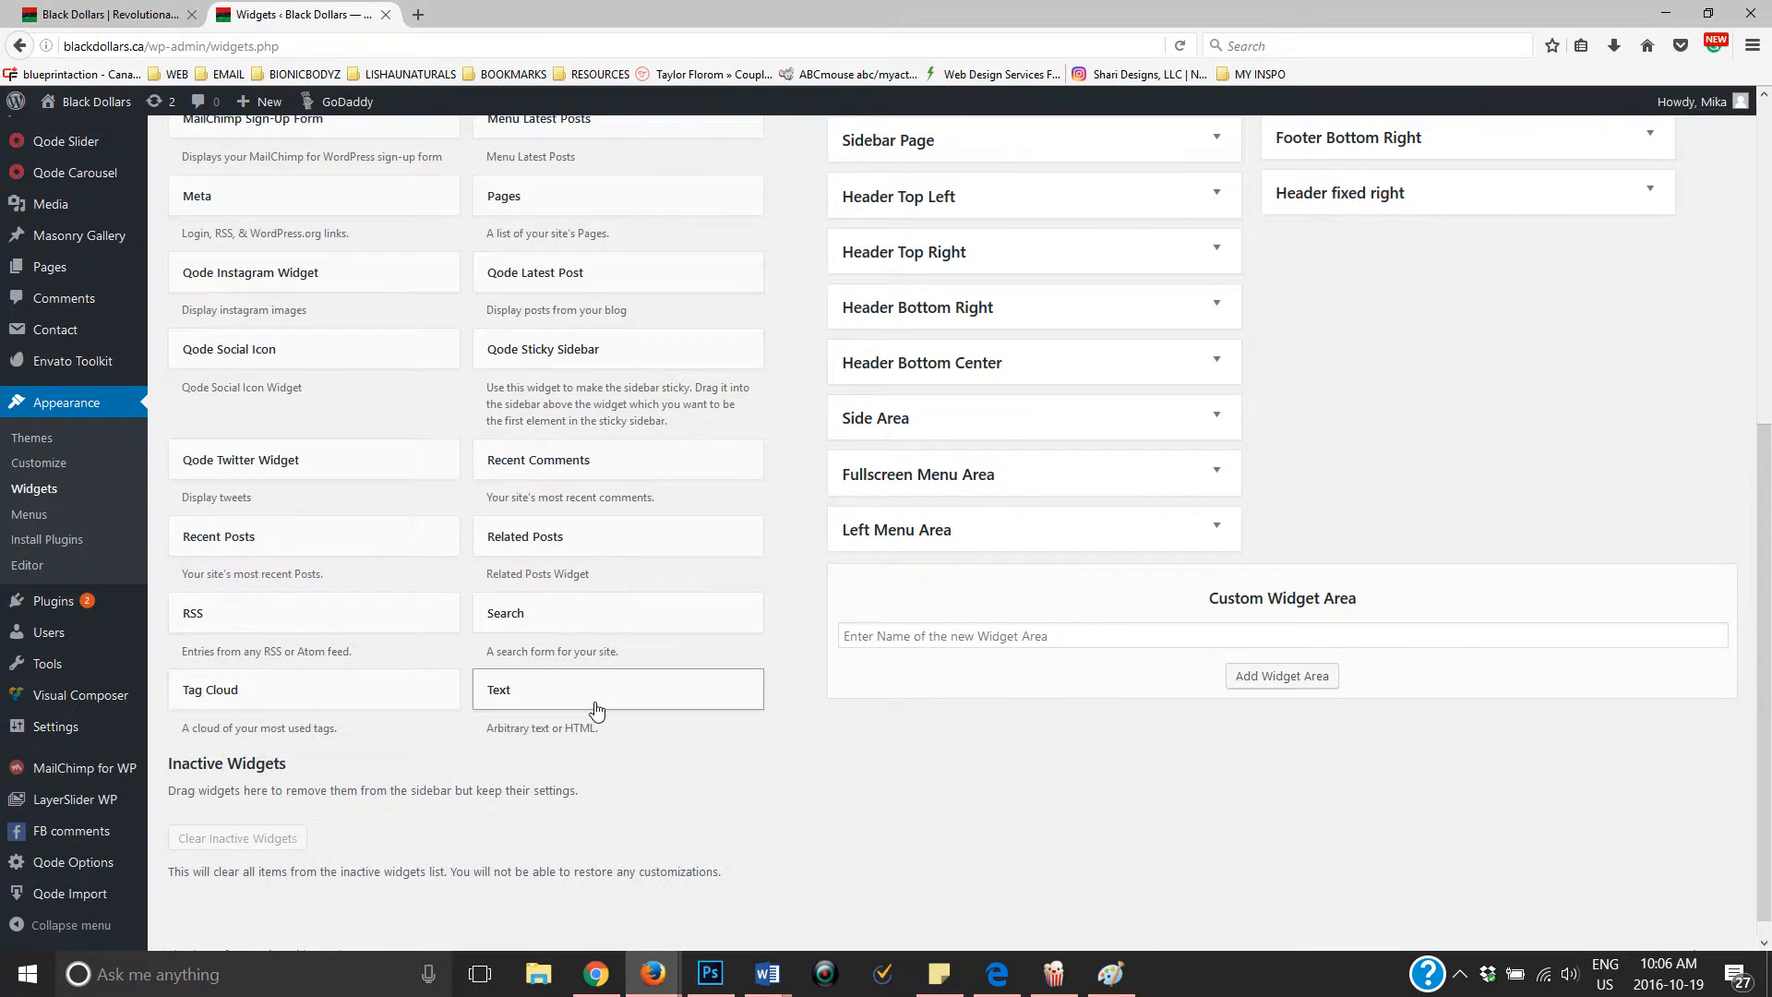
left_click_drag(621, 697, 580, 697)
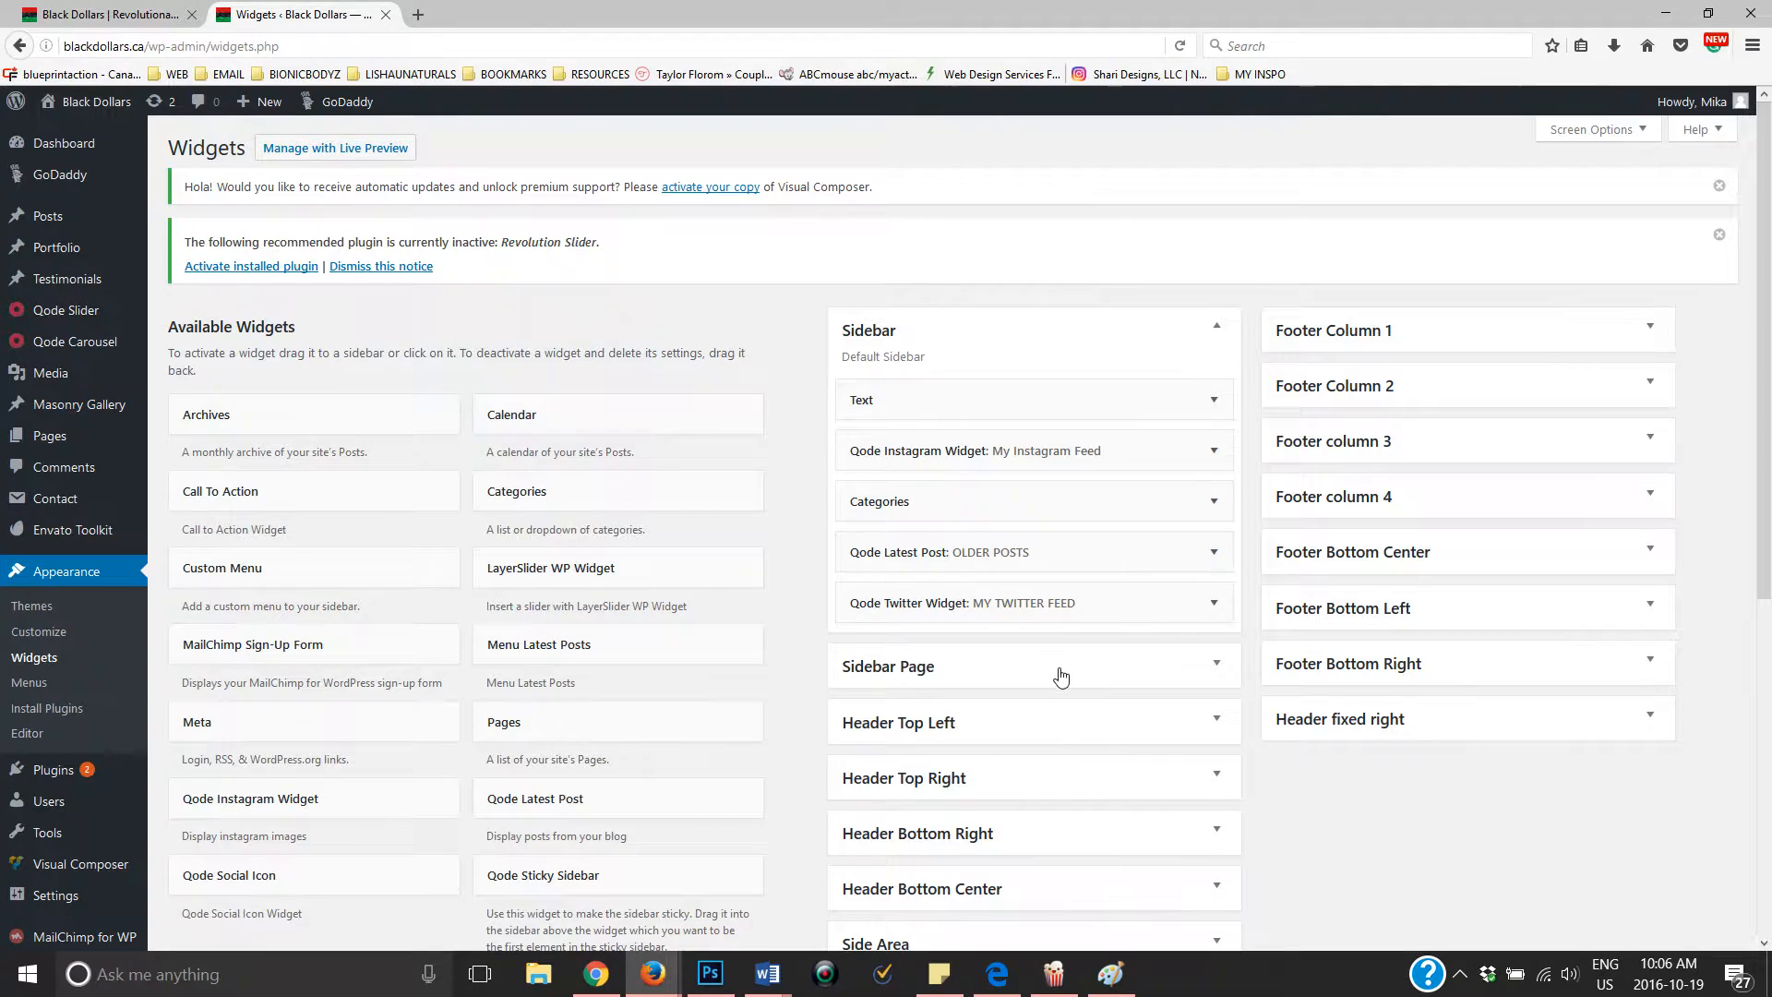
Expand the Sidebar Page widget area and view the widgets it contains
left_click(1061, 672)
scroll(1034, 673, "down", 2)
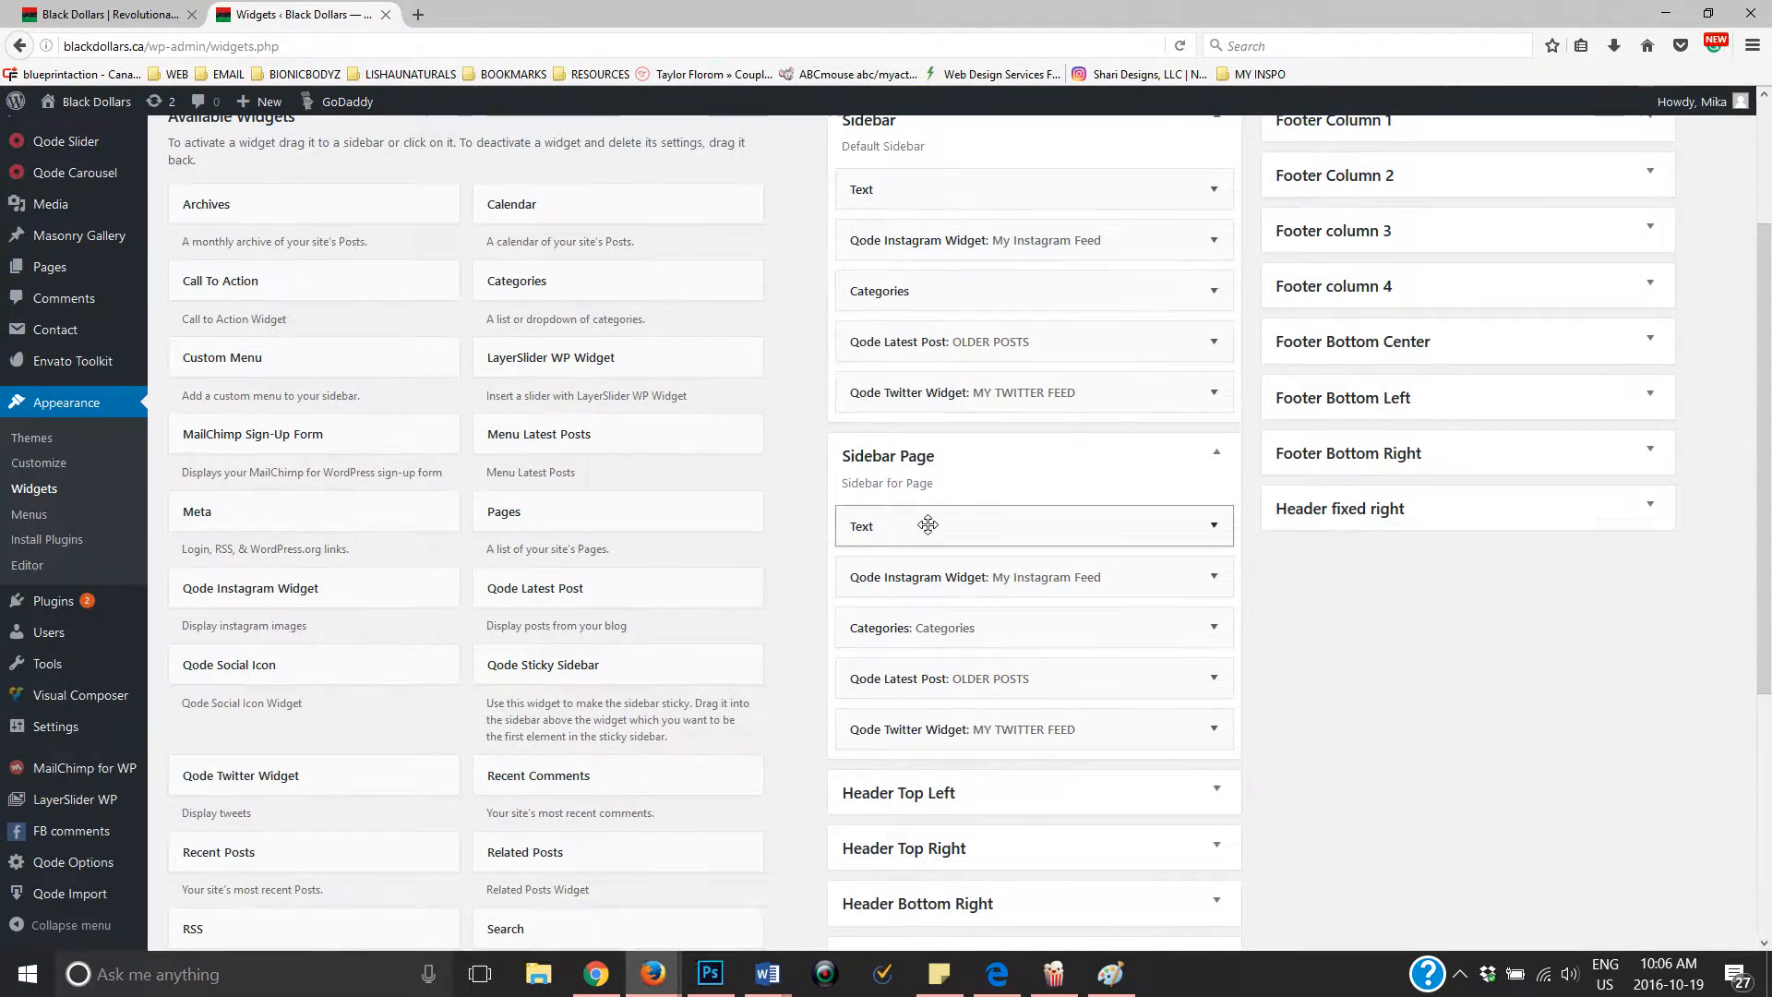
scroll(927, 524, "up", 1)
Open the Afrocentric Calendar post from the homepage in a separate tab and inspect its sidebar sign-up form
left_click(111, 14)
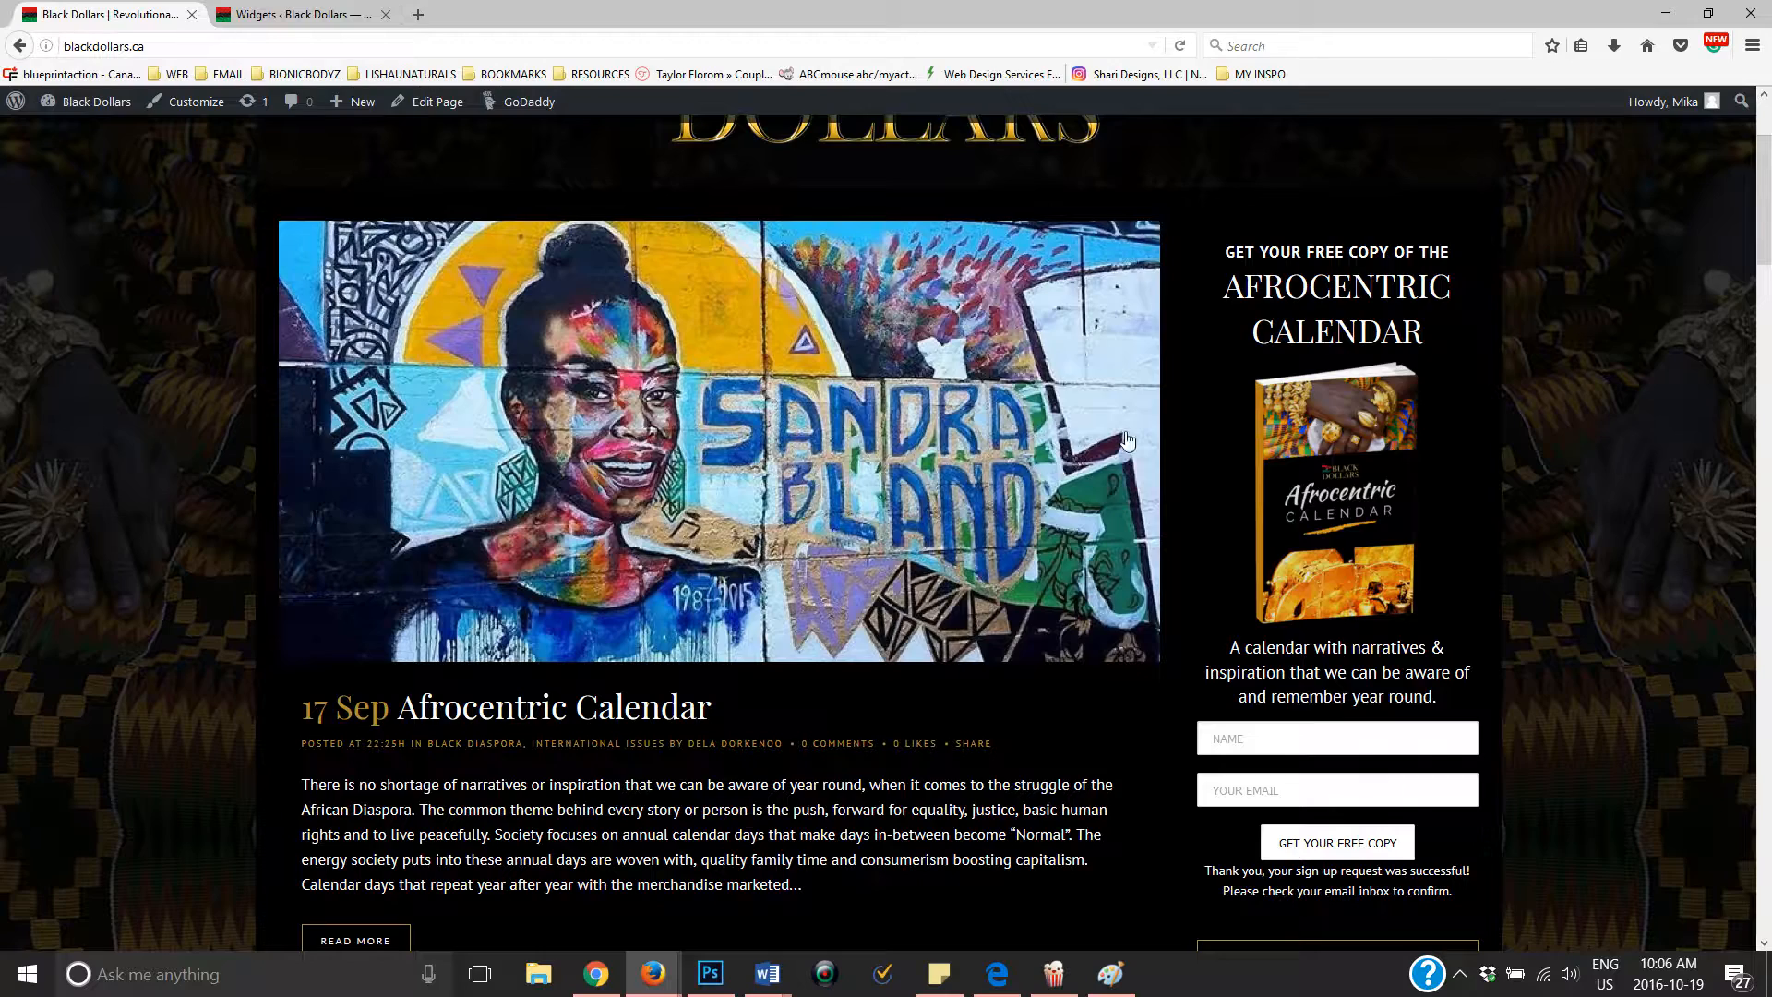
scroll(717, 406, "up", 2)
scroll(659, 693, "down", 3)
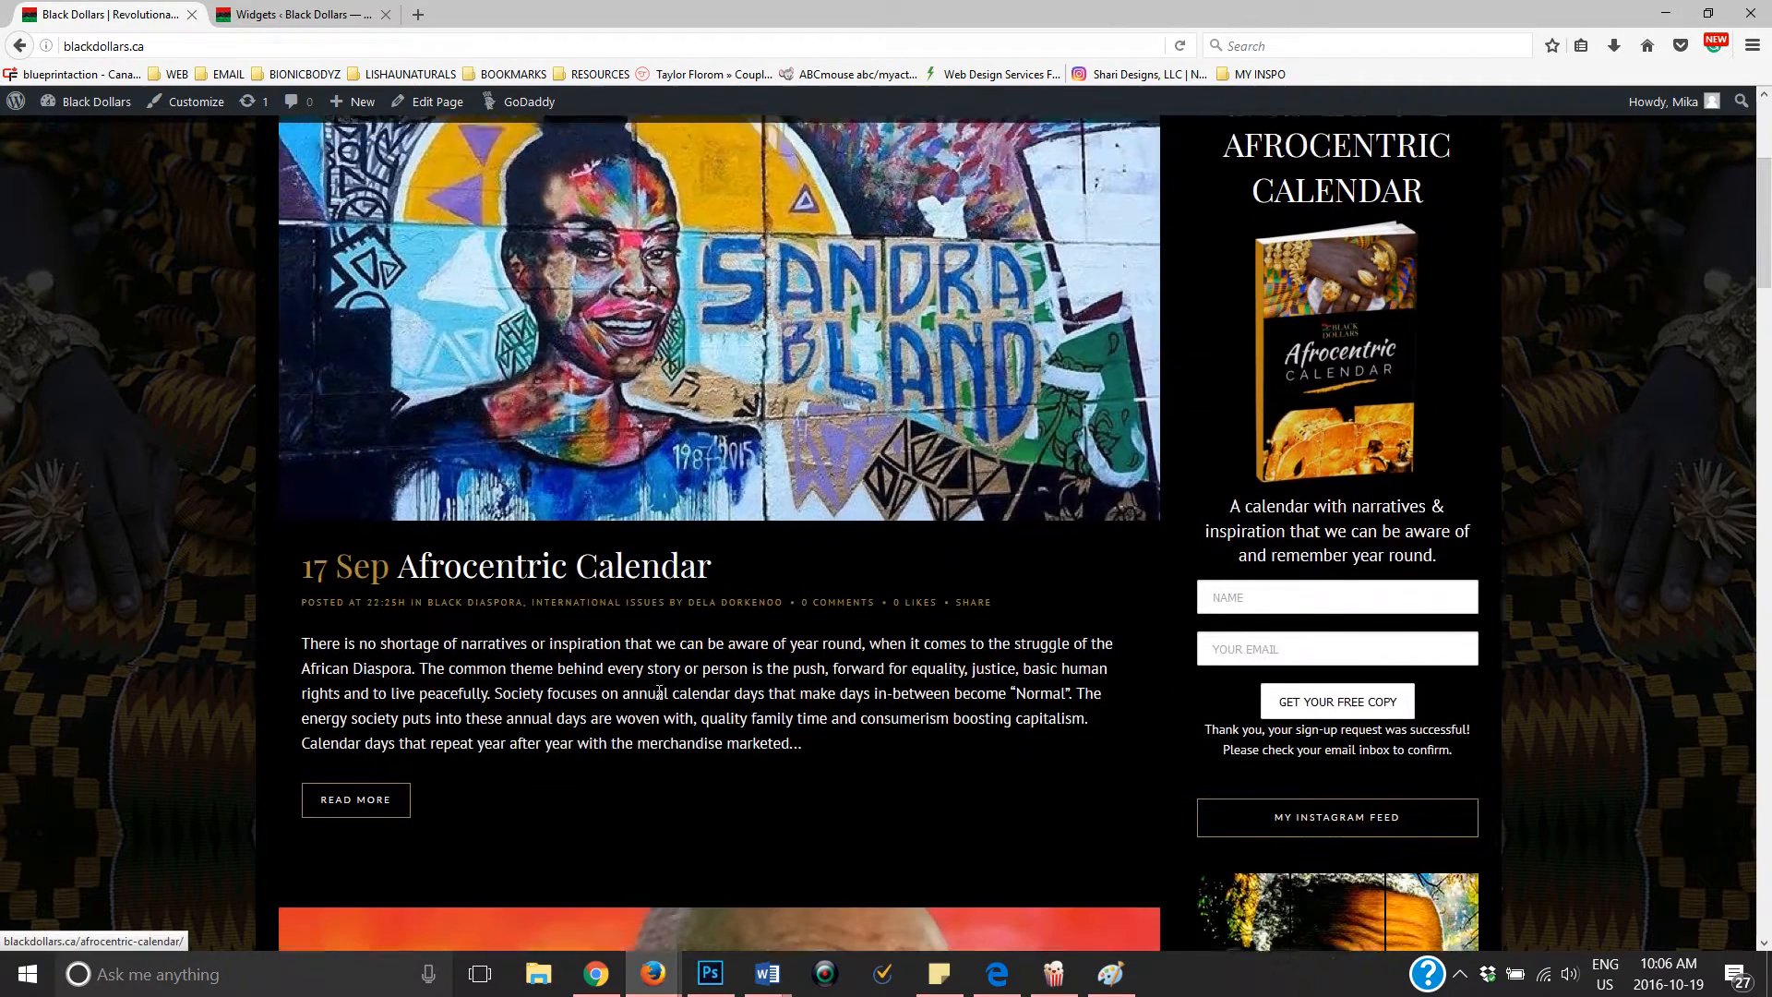
scroll(659, 692, "down", 1)
right_click(637, 540)
left_click(668, 552)
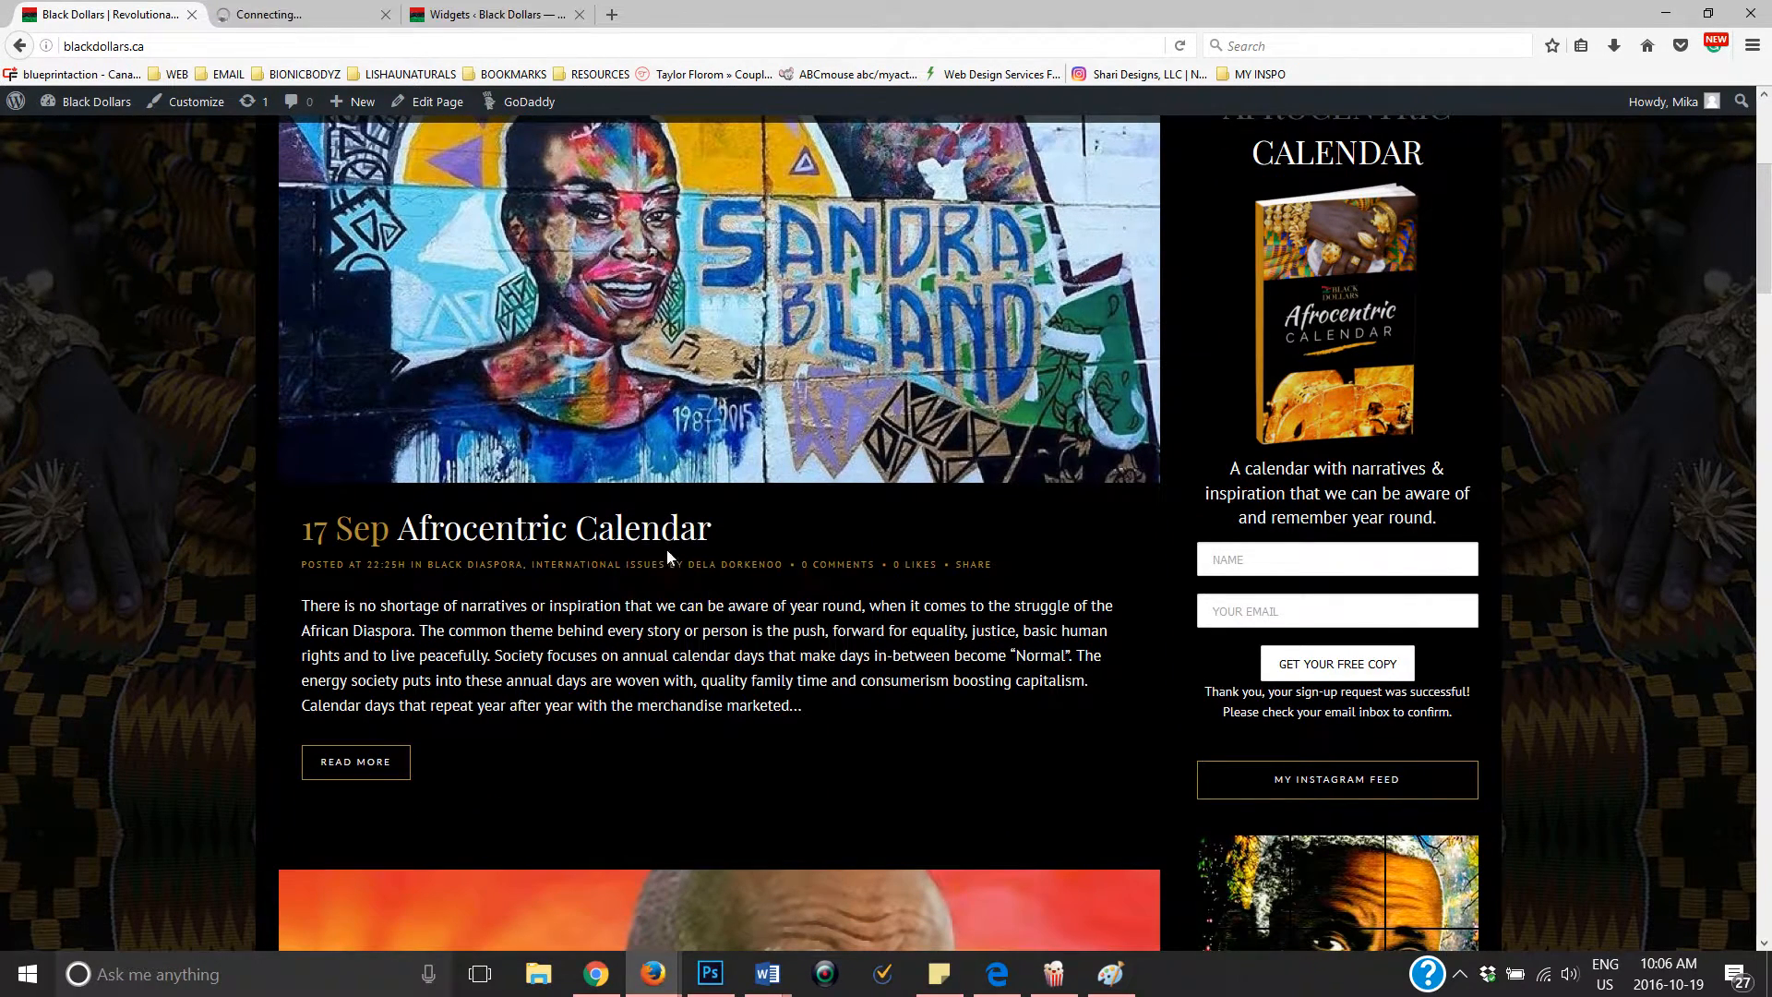
left_click(360, 15)
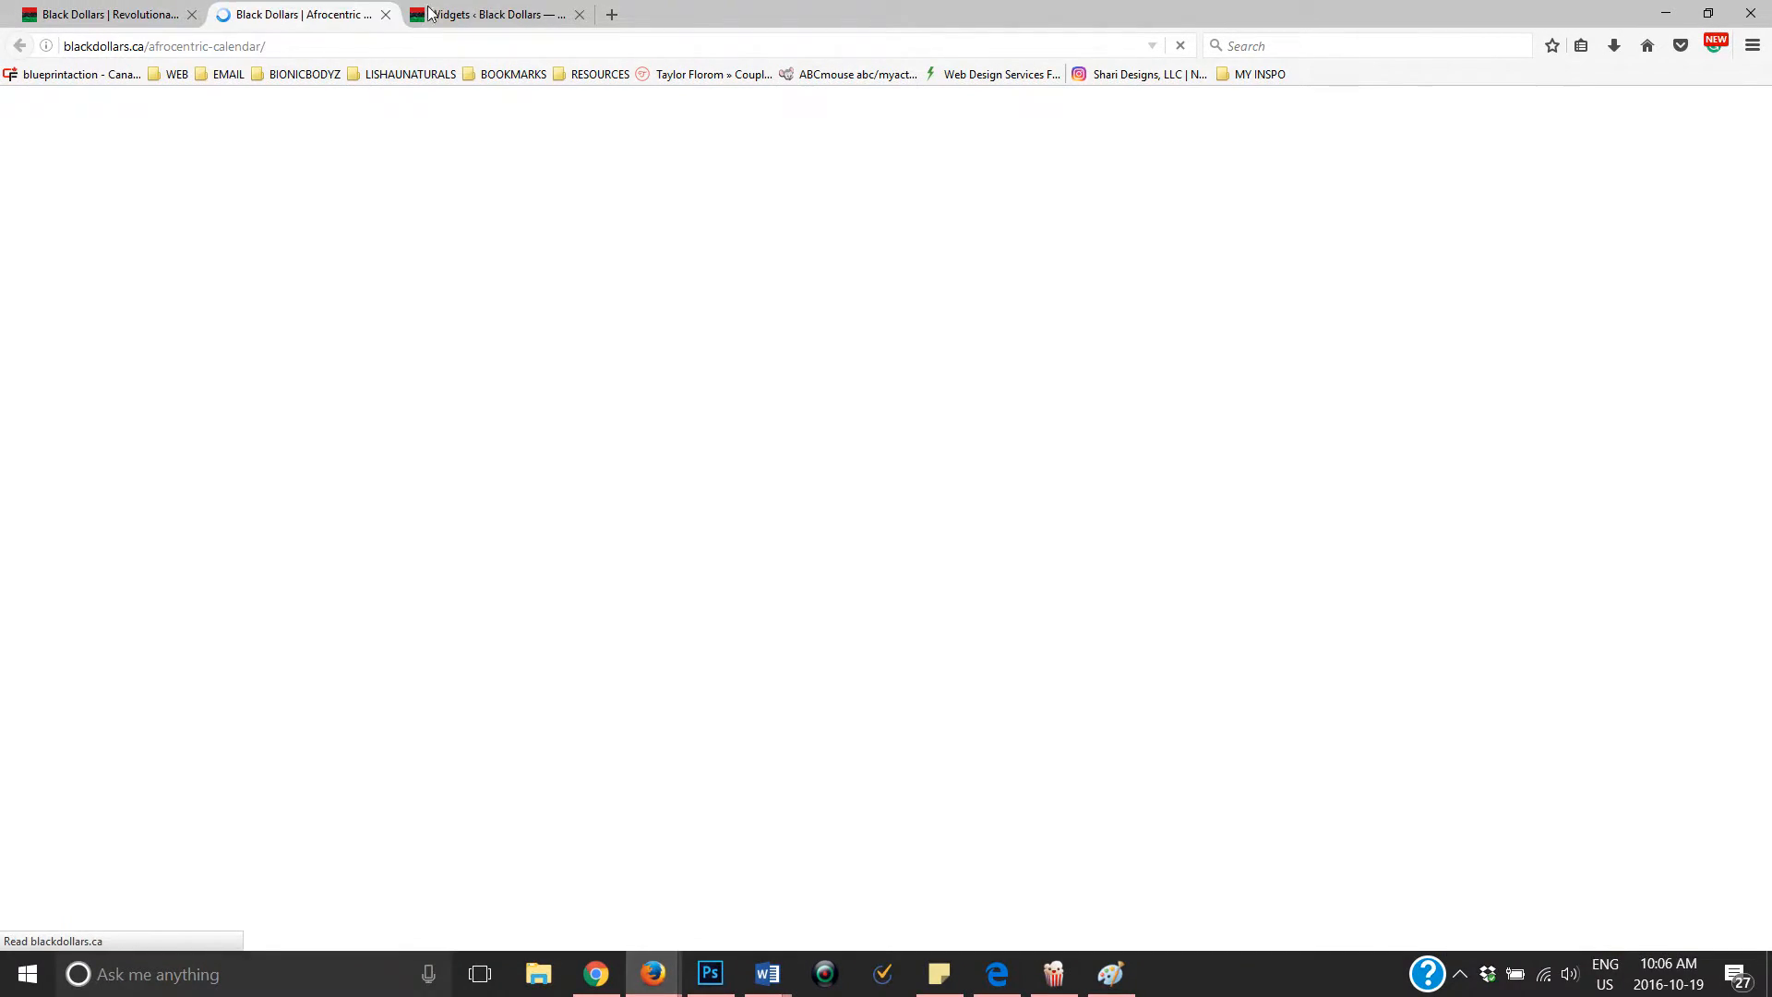
scroll(1351, 586, "down", 3)
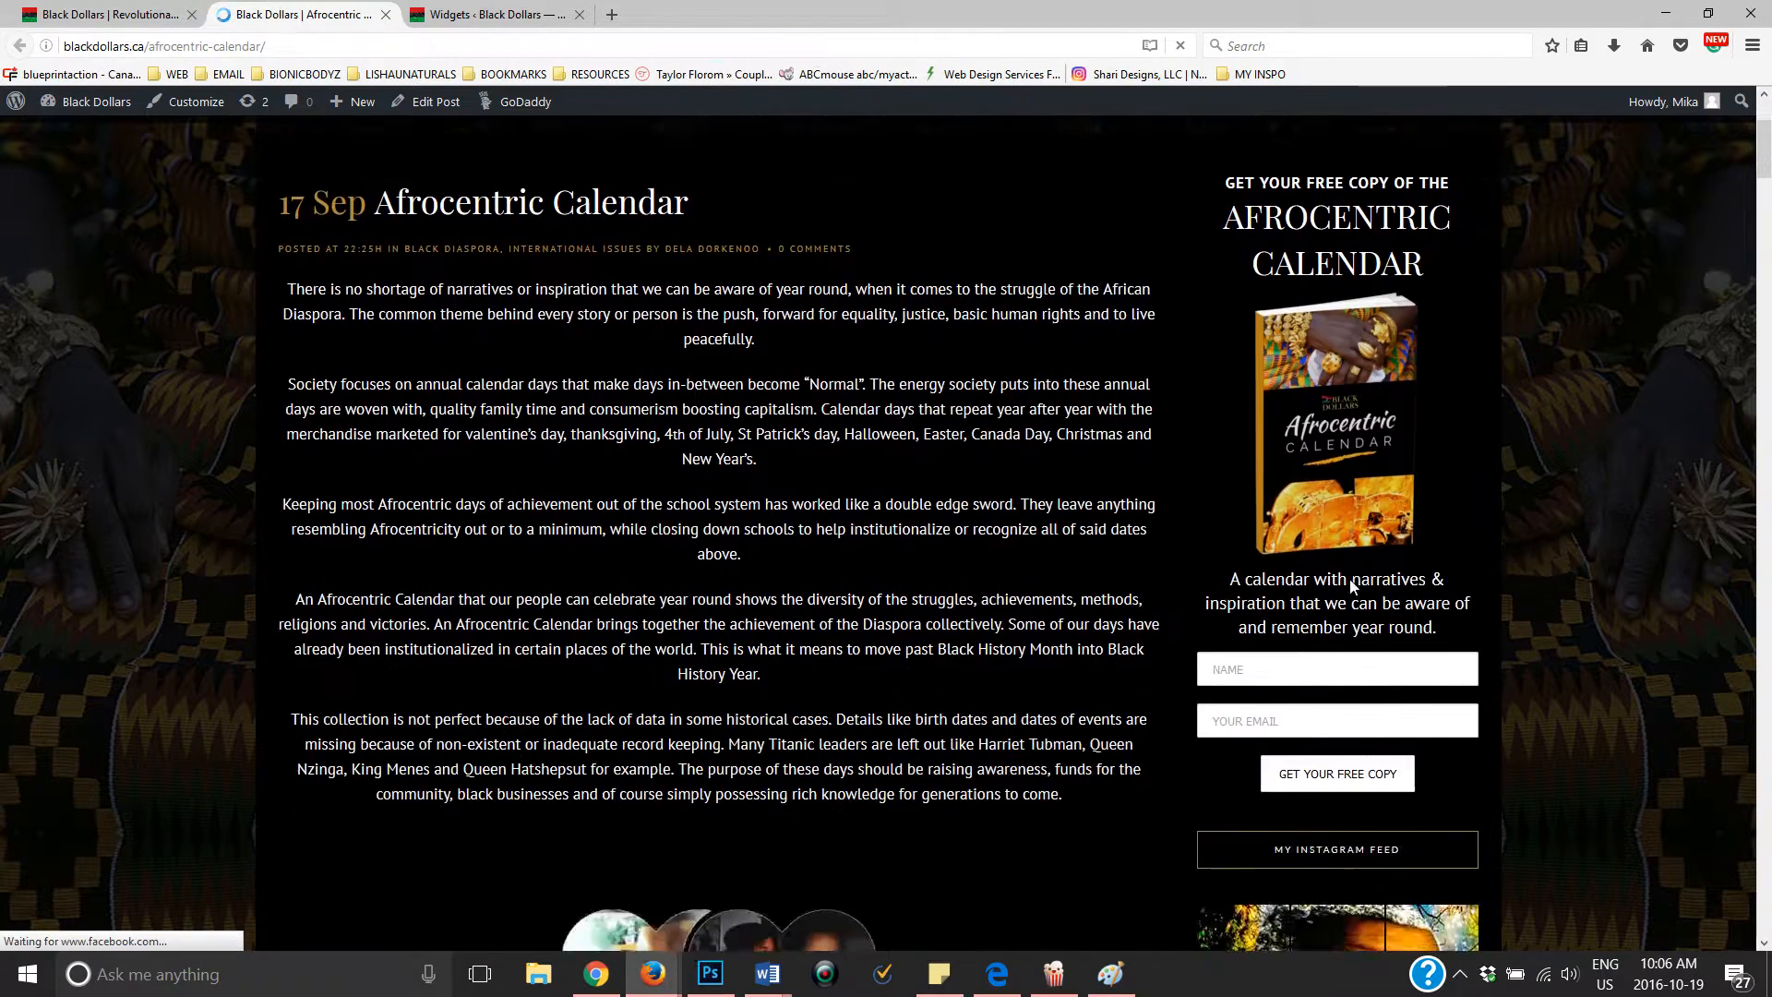
scroll(1351, 586, "up", 3)
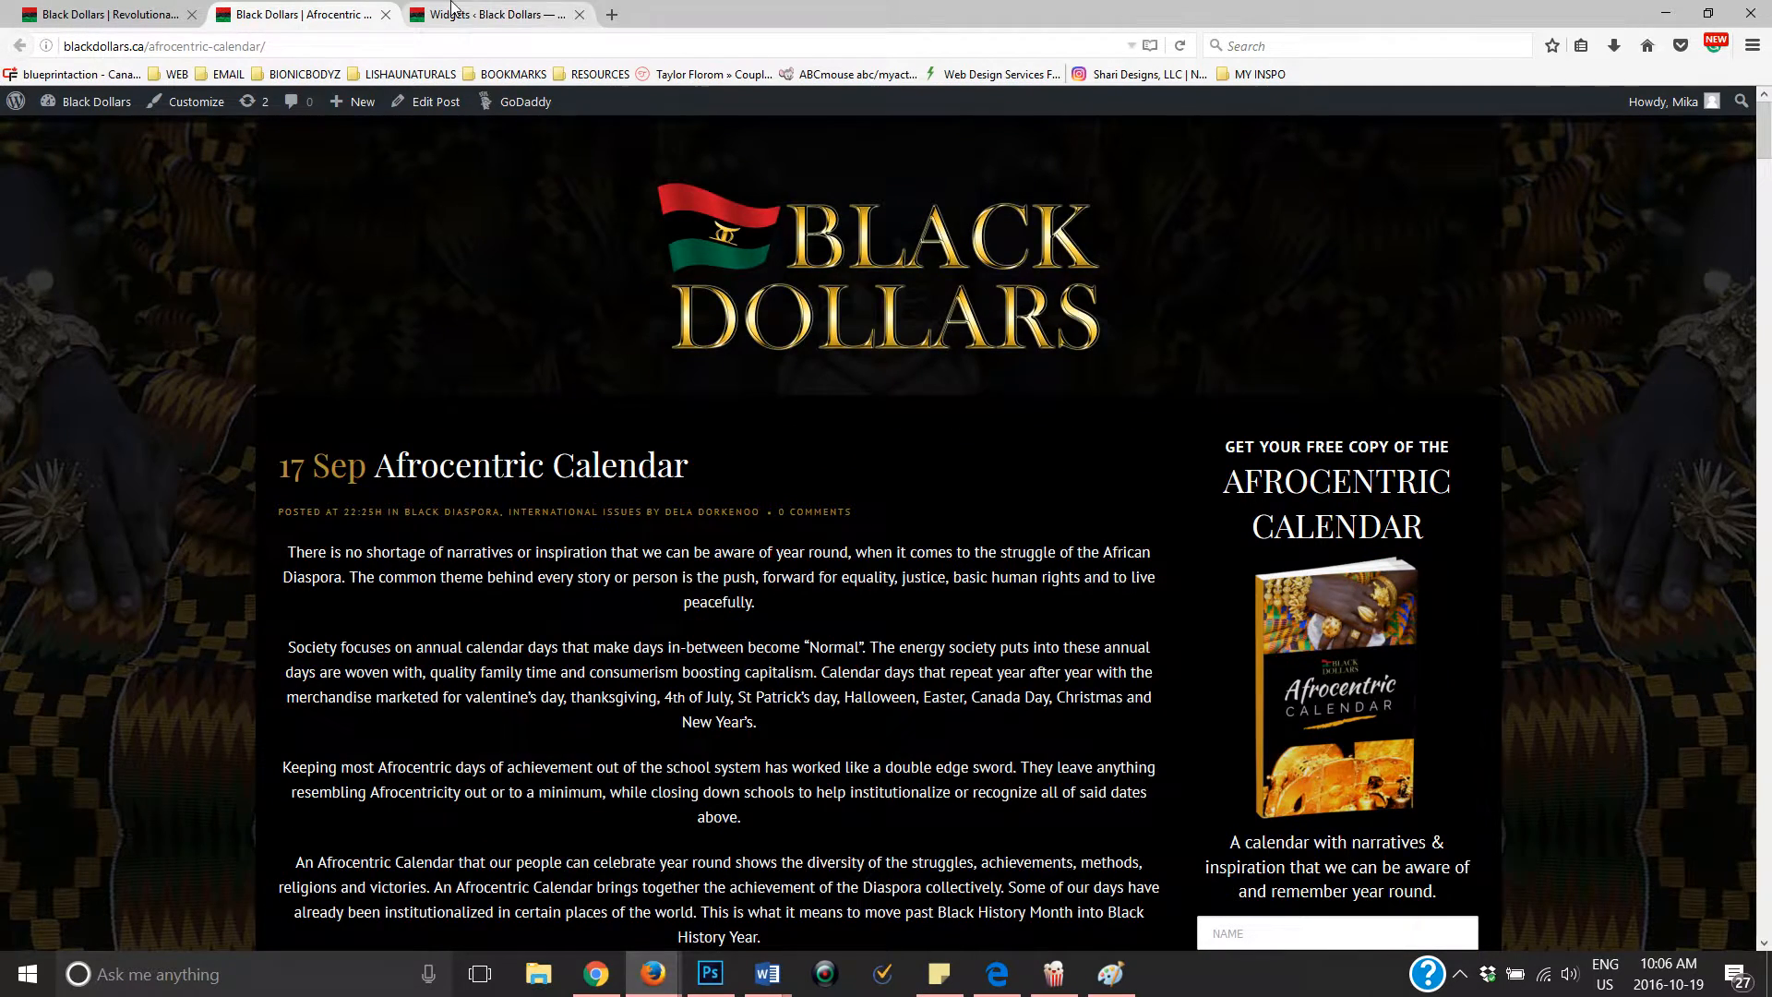
Return to the Widgets page, expand the Text widget in the default Sidebar, and examine the h3 and h2 heading code
left_click(453, 13)
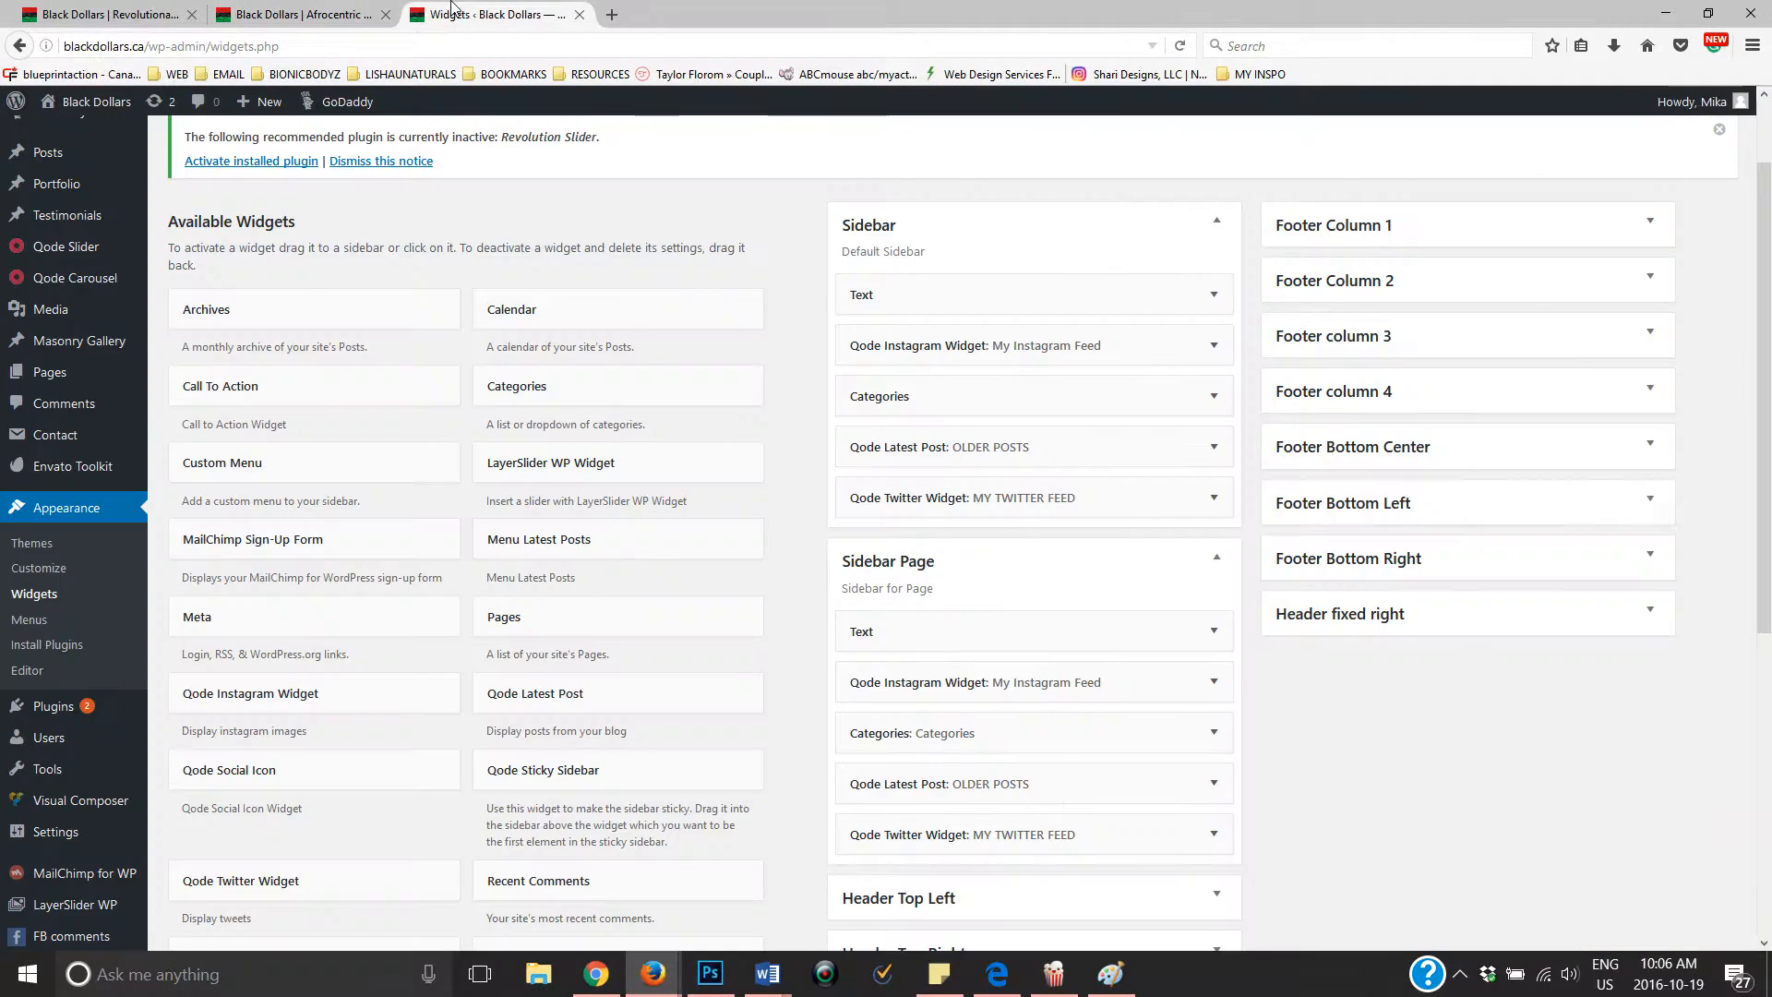
left_click(1084, 276)
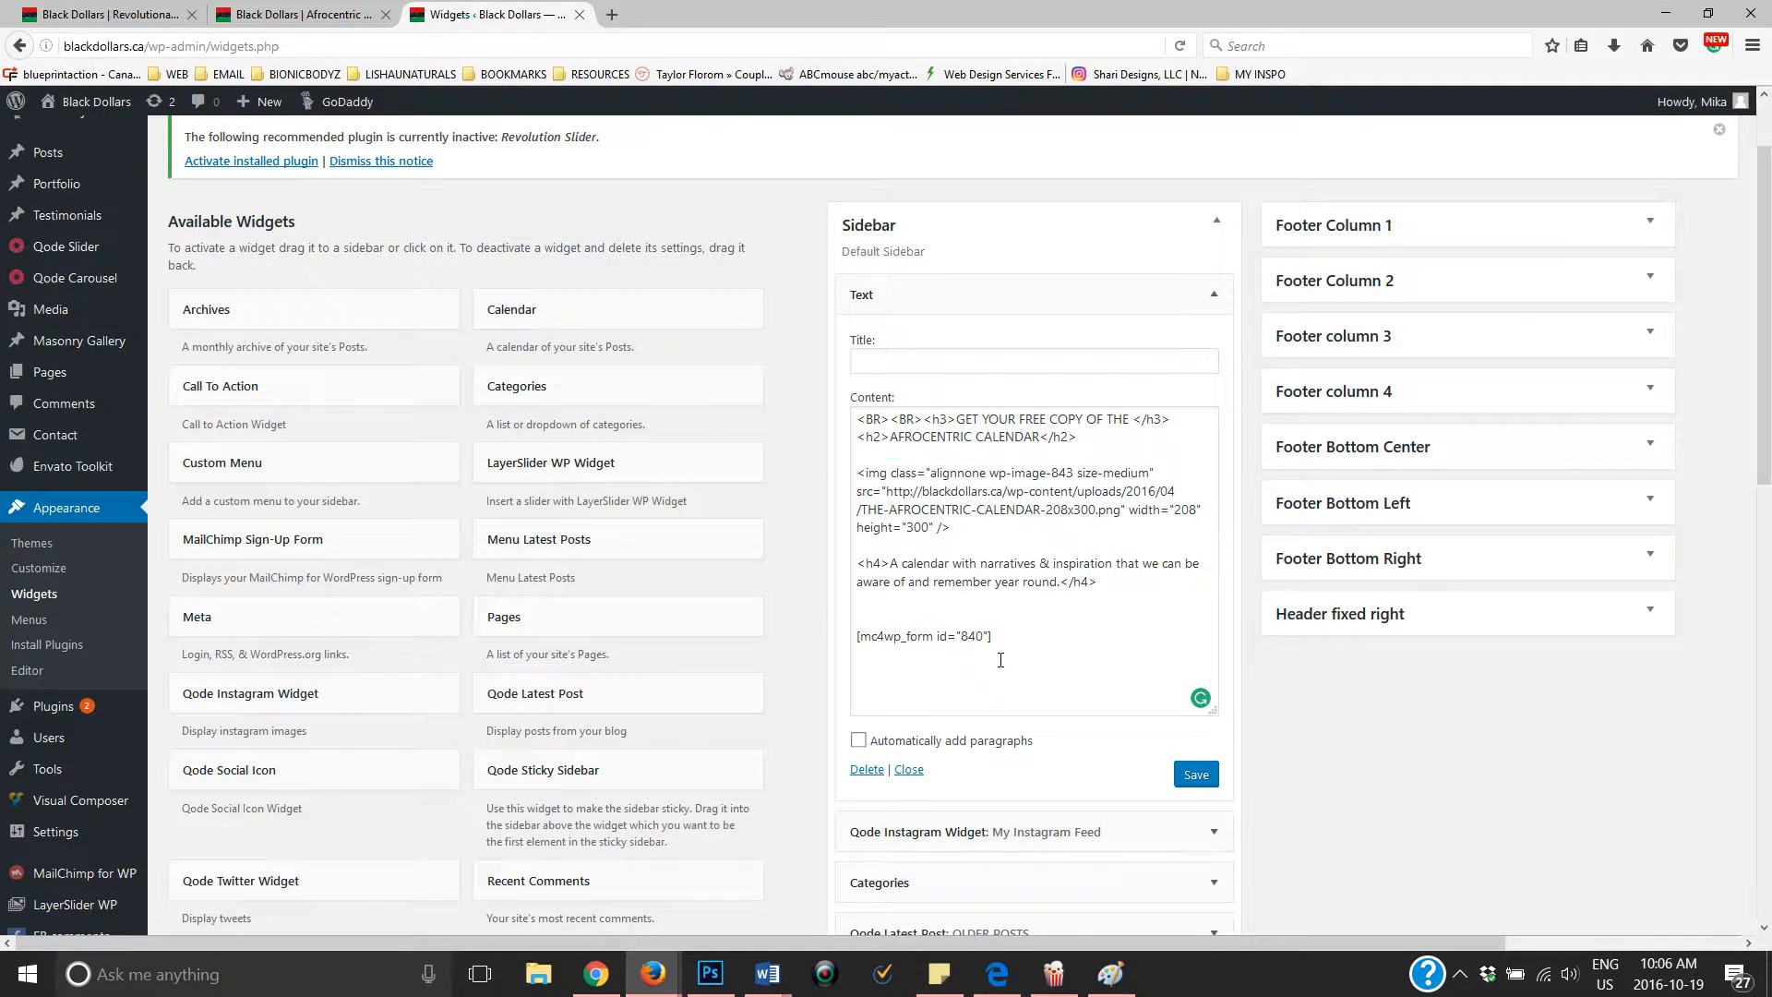
left_click(881, 419)
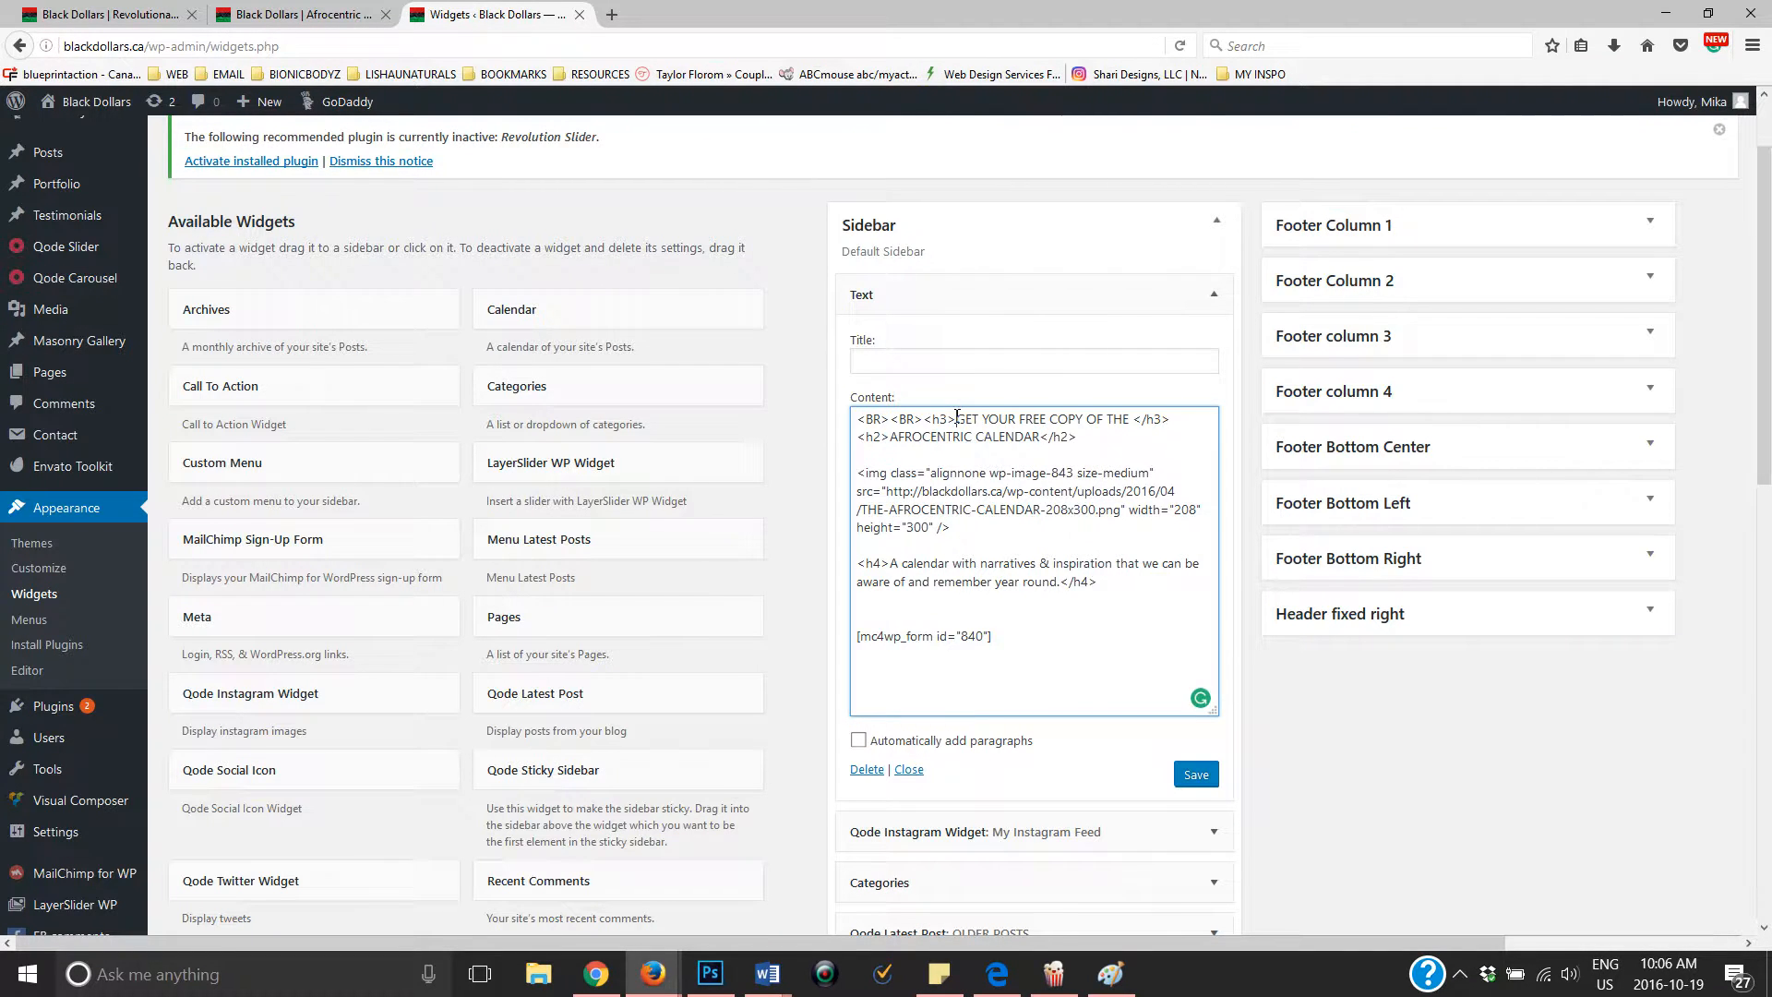
left_click_drag(958, 418, 1041, 437)
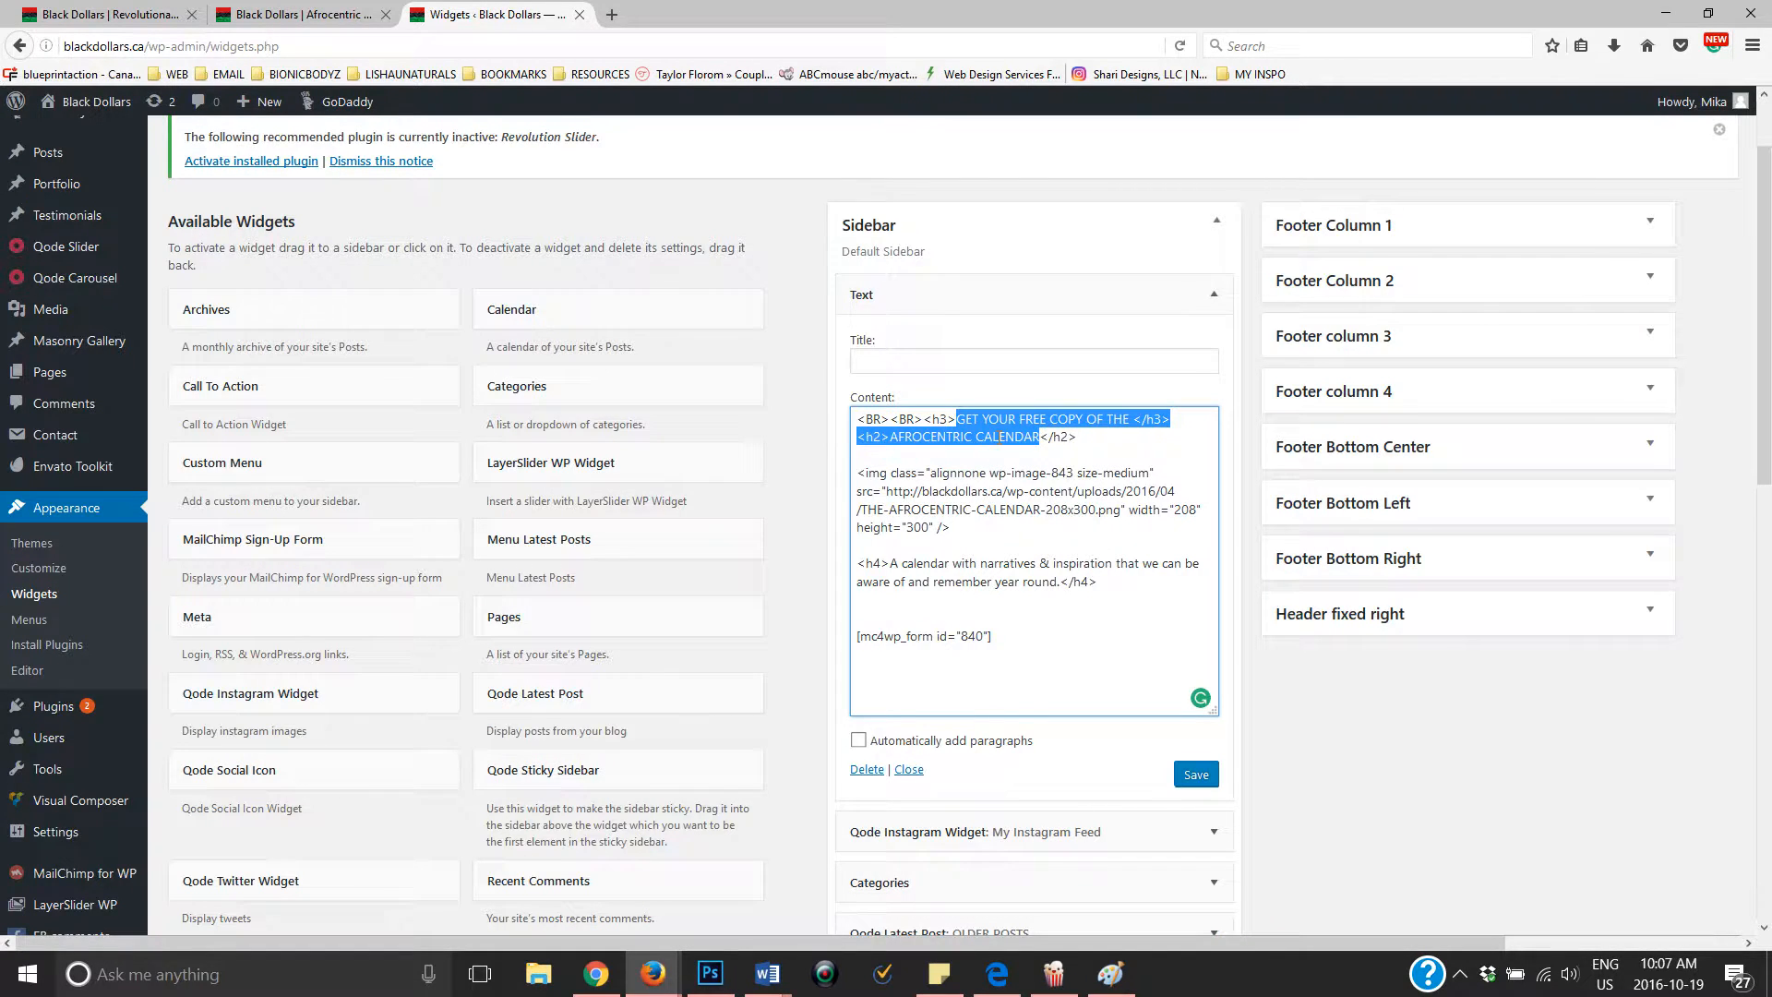
left_click(961, 420)
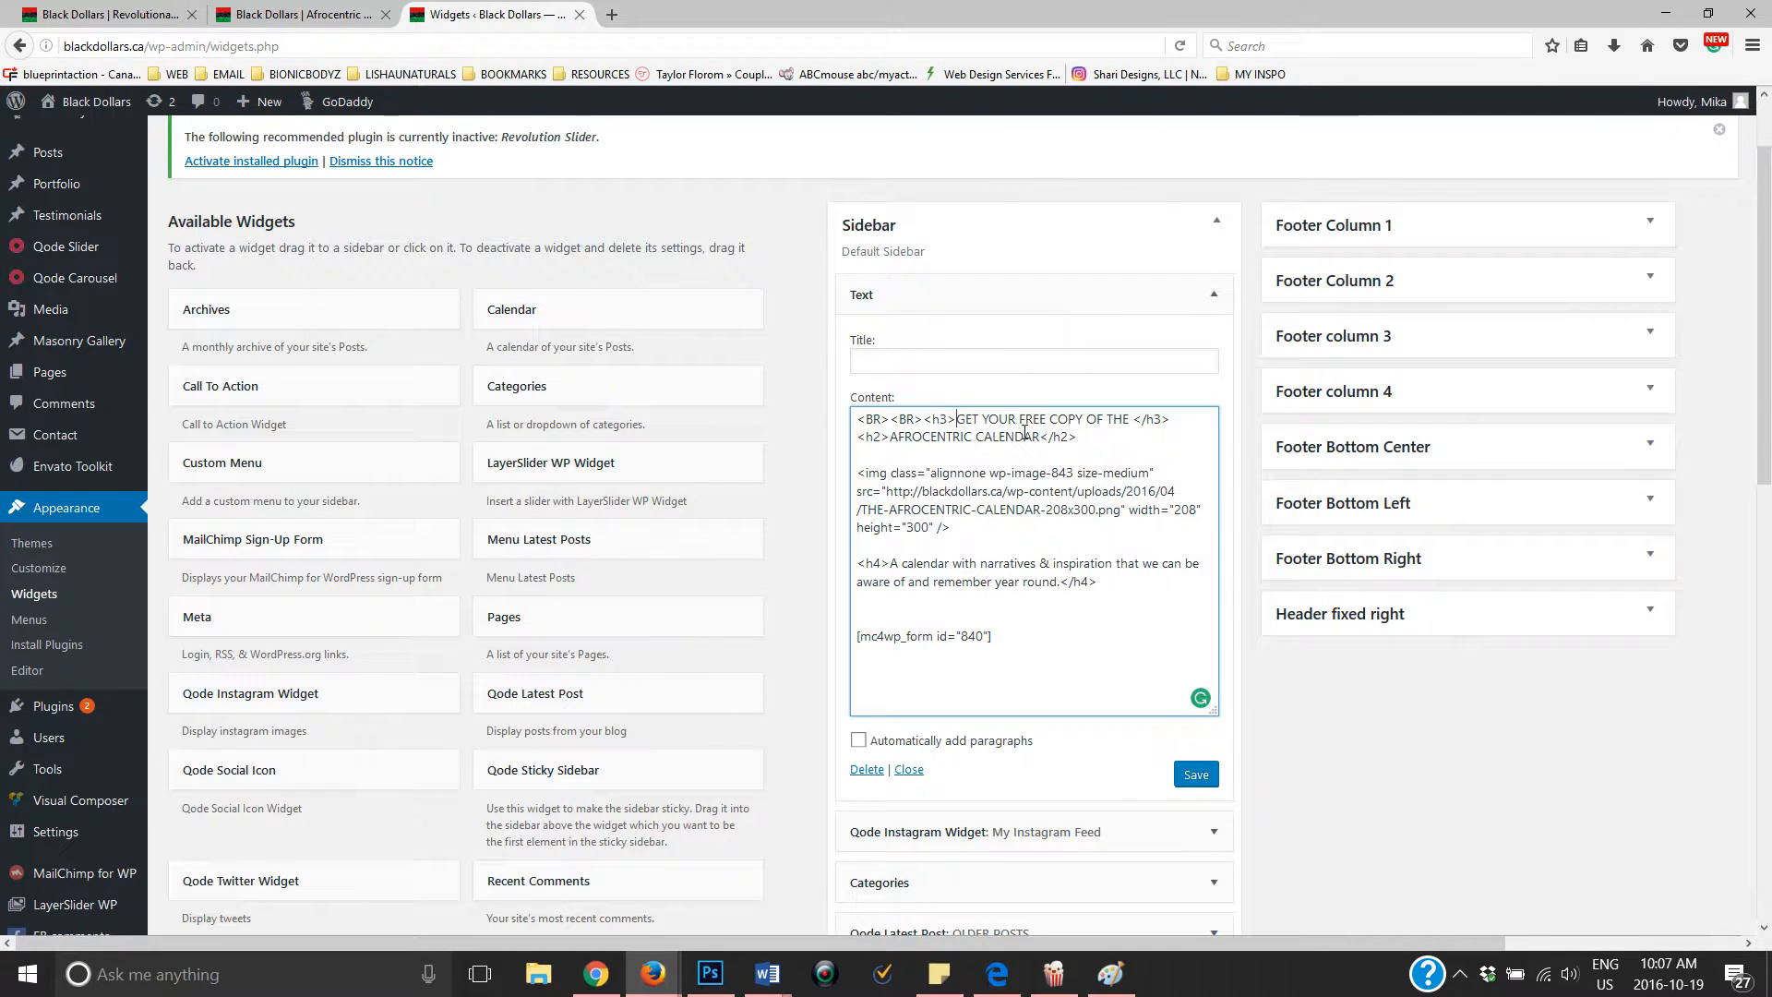
left_click(932, 420)
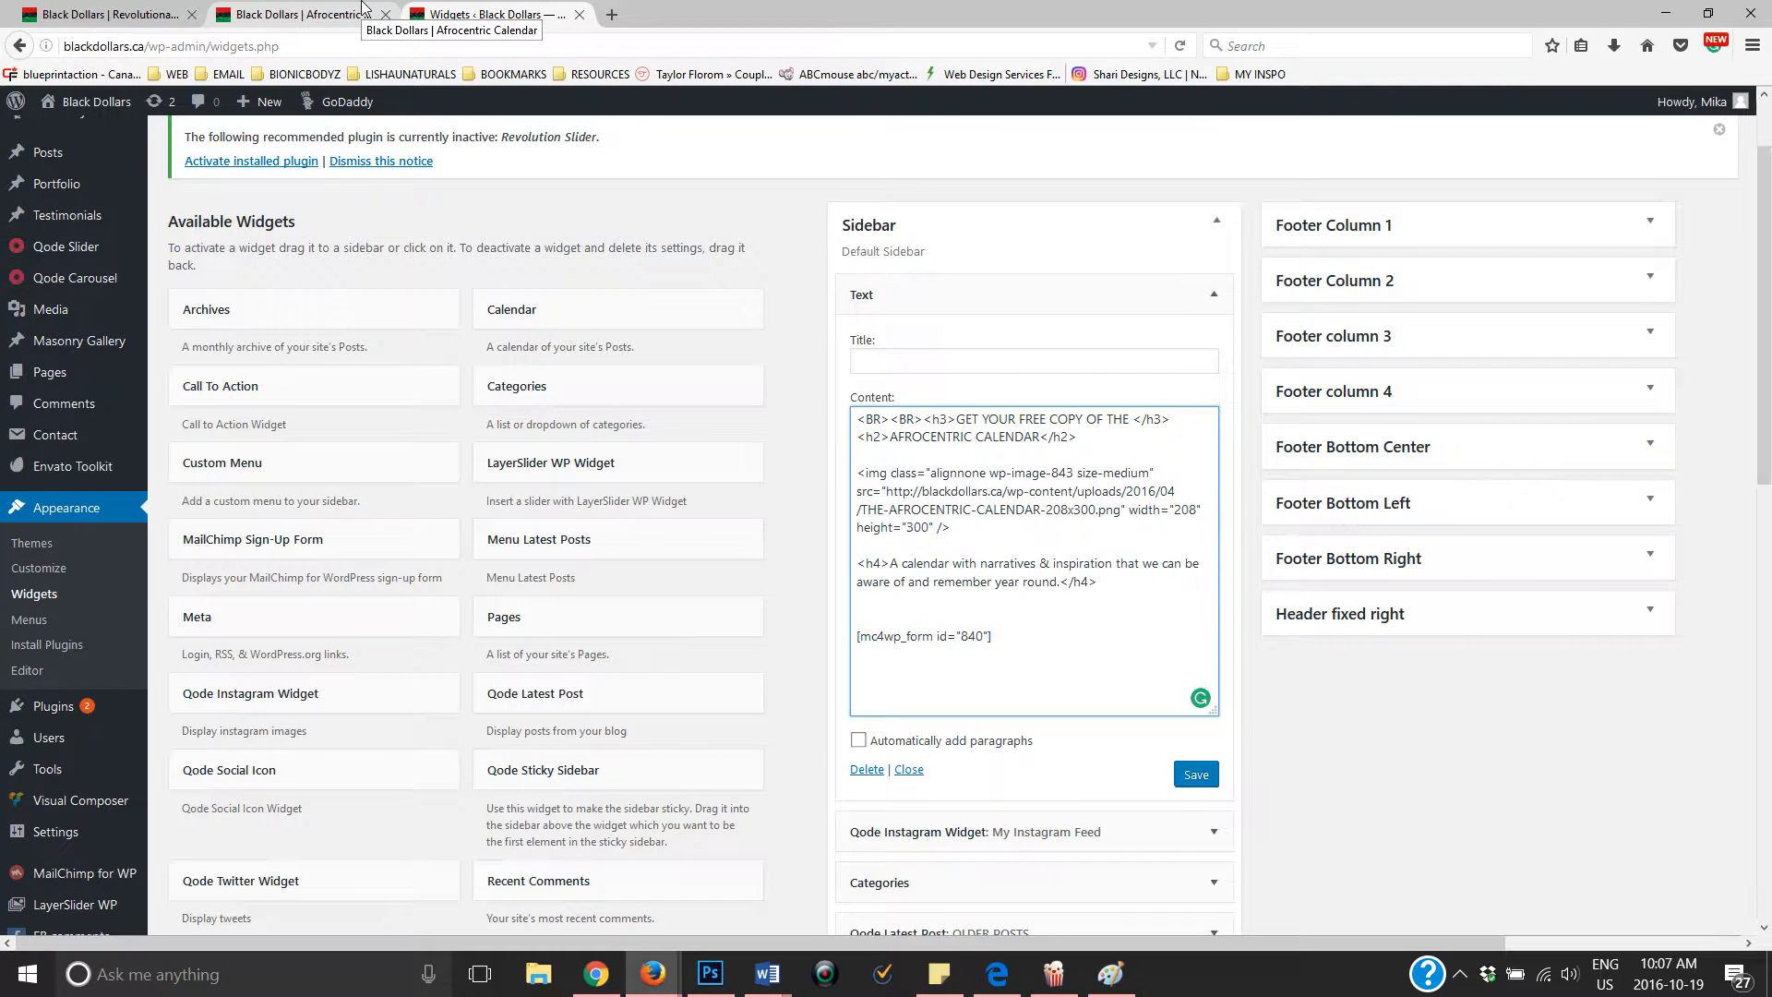
Examine how the "GET YOUR FREE COPY OF THE" and "AFROCENTRIC CALENDAR" headings appear in the homepage sidebar
left_click(107, 14)
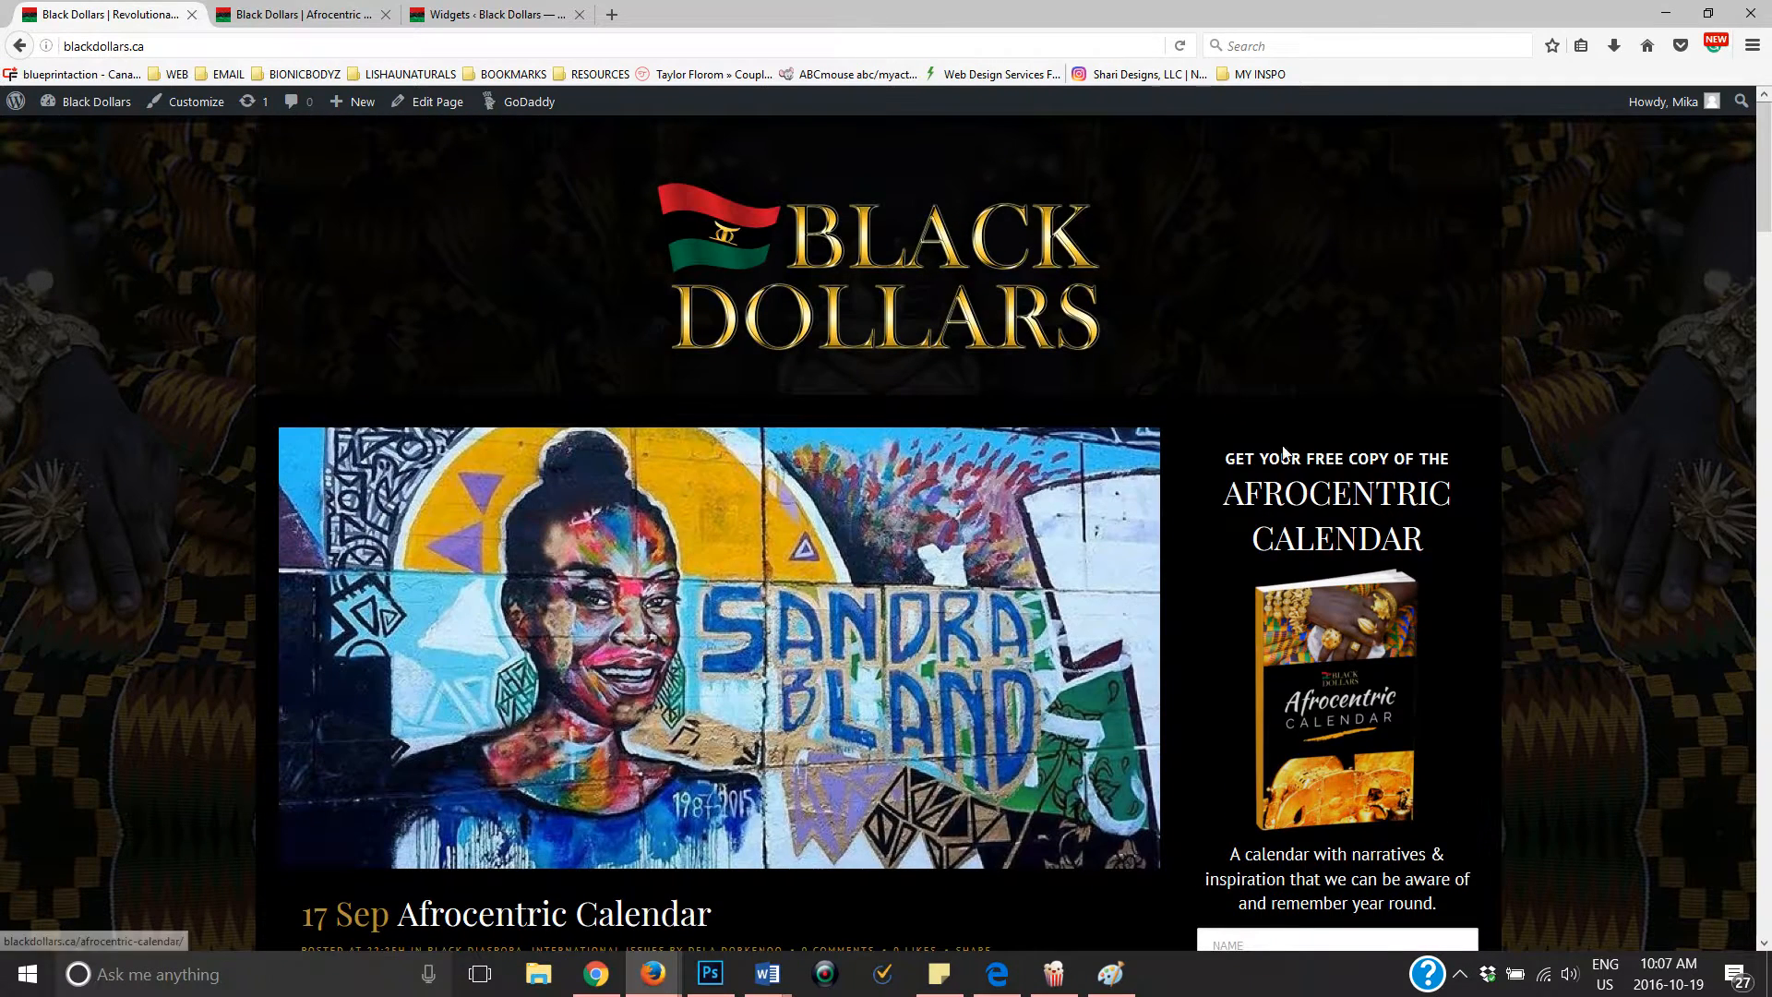
left_click_drag(1234, 458, 1451, 458)
double_click(1451, 457)
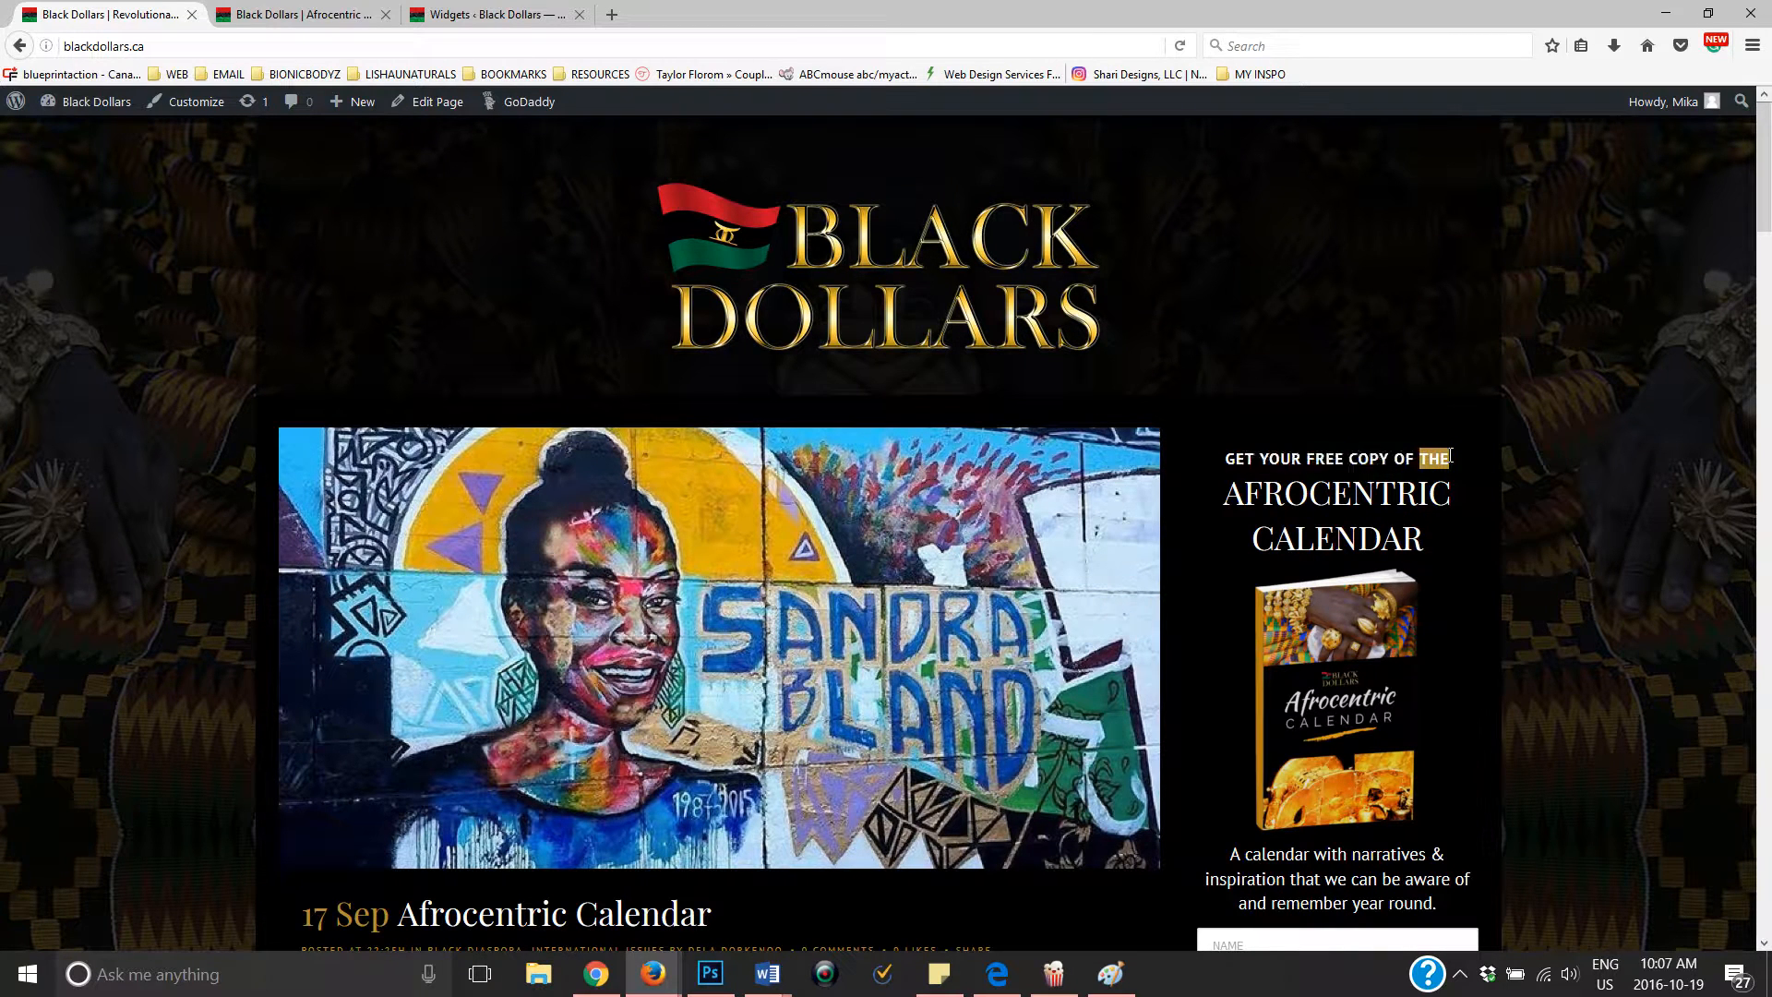
double_click(1382, 455)
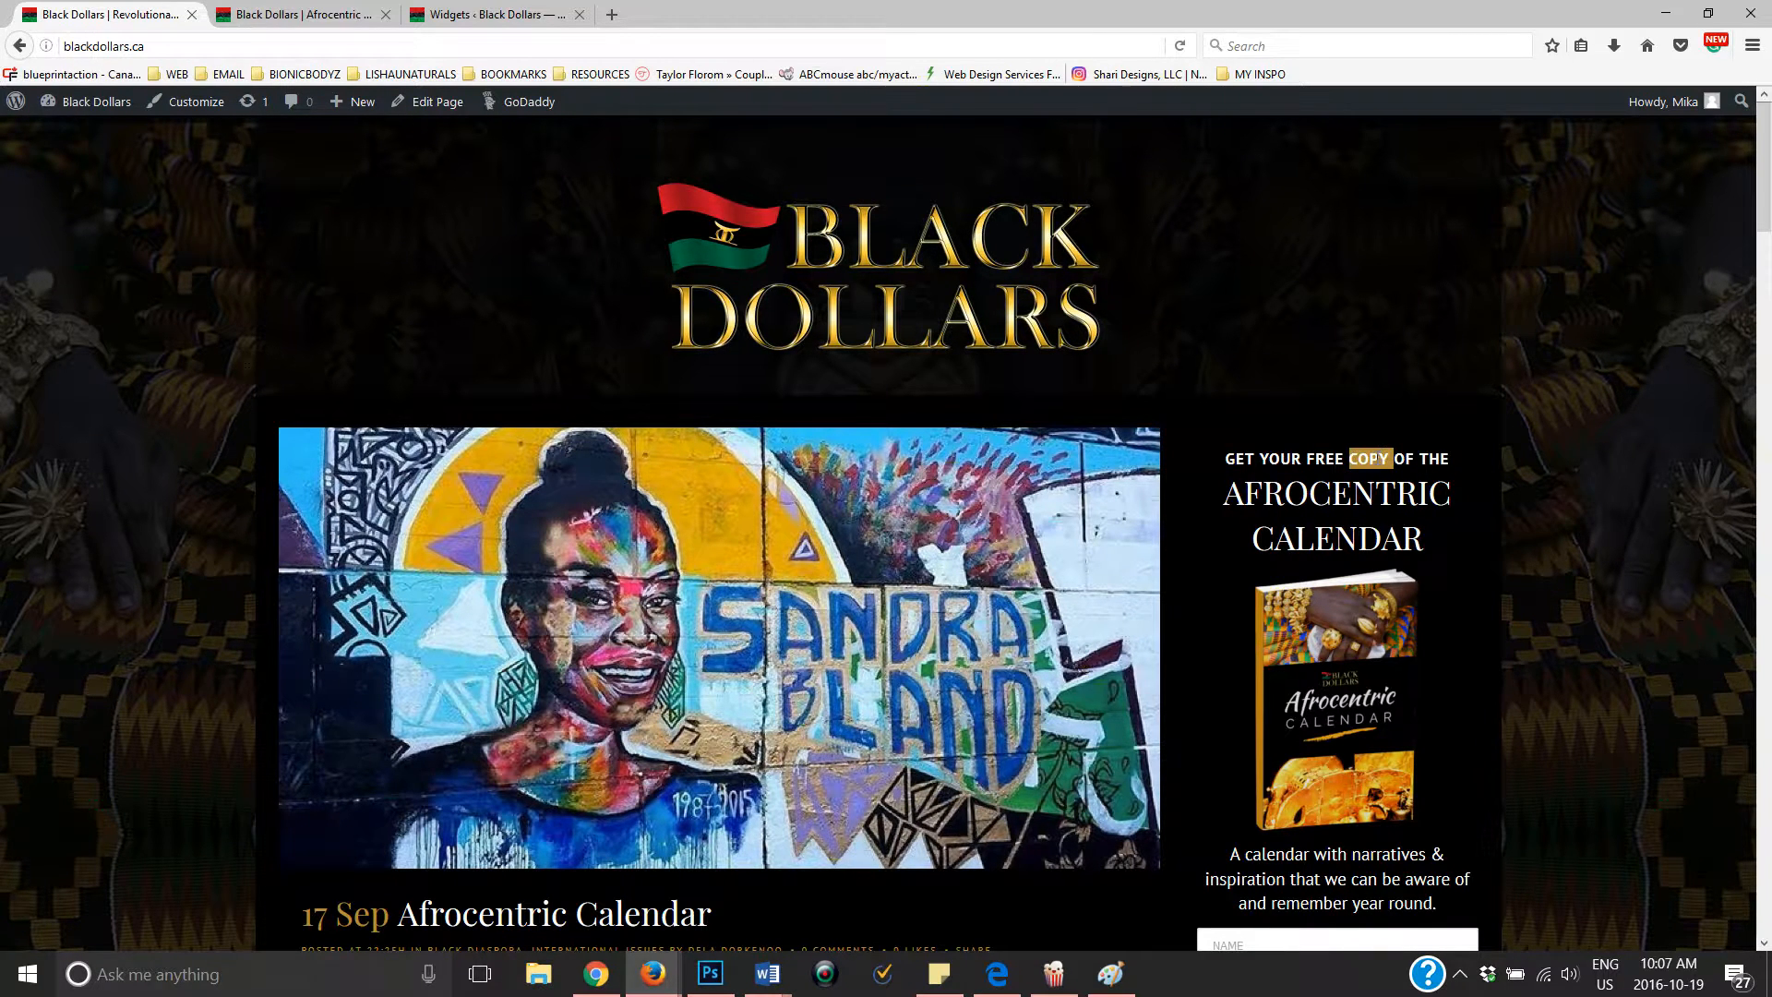
left_click_drag(1230, 489, 1404, 551)
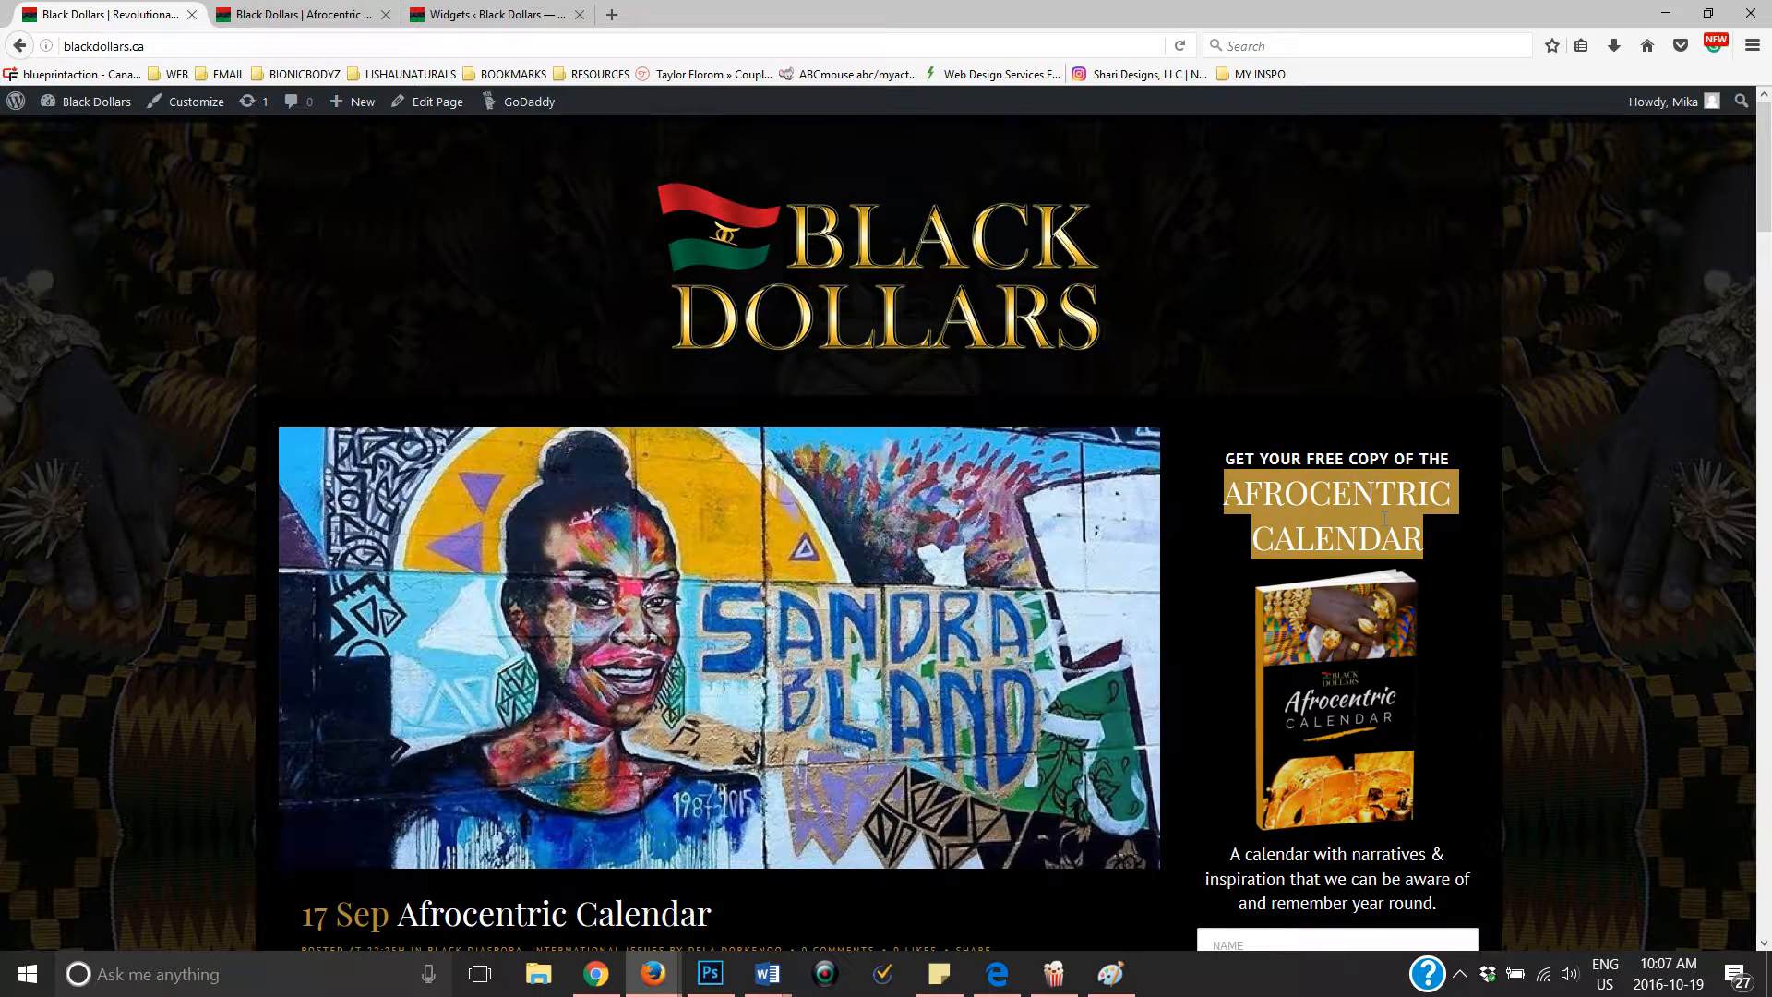
double_click(1385, 519)
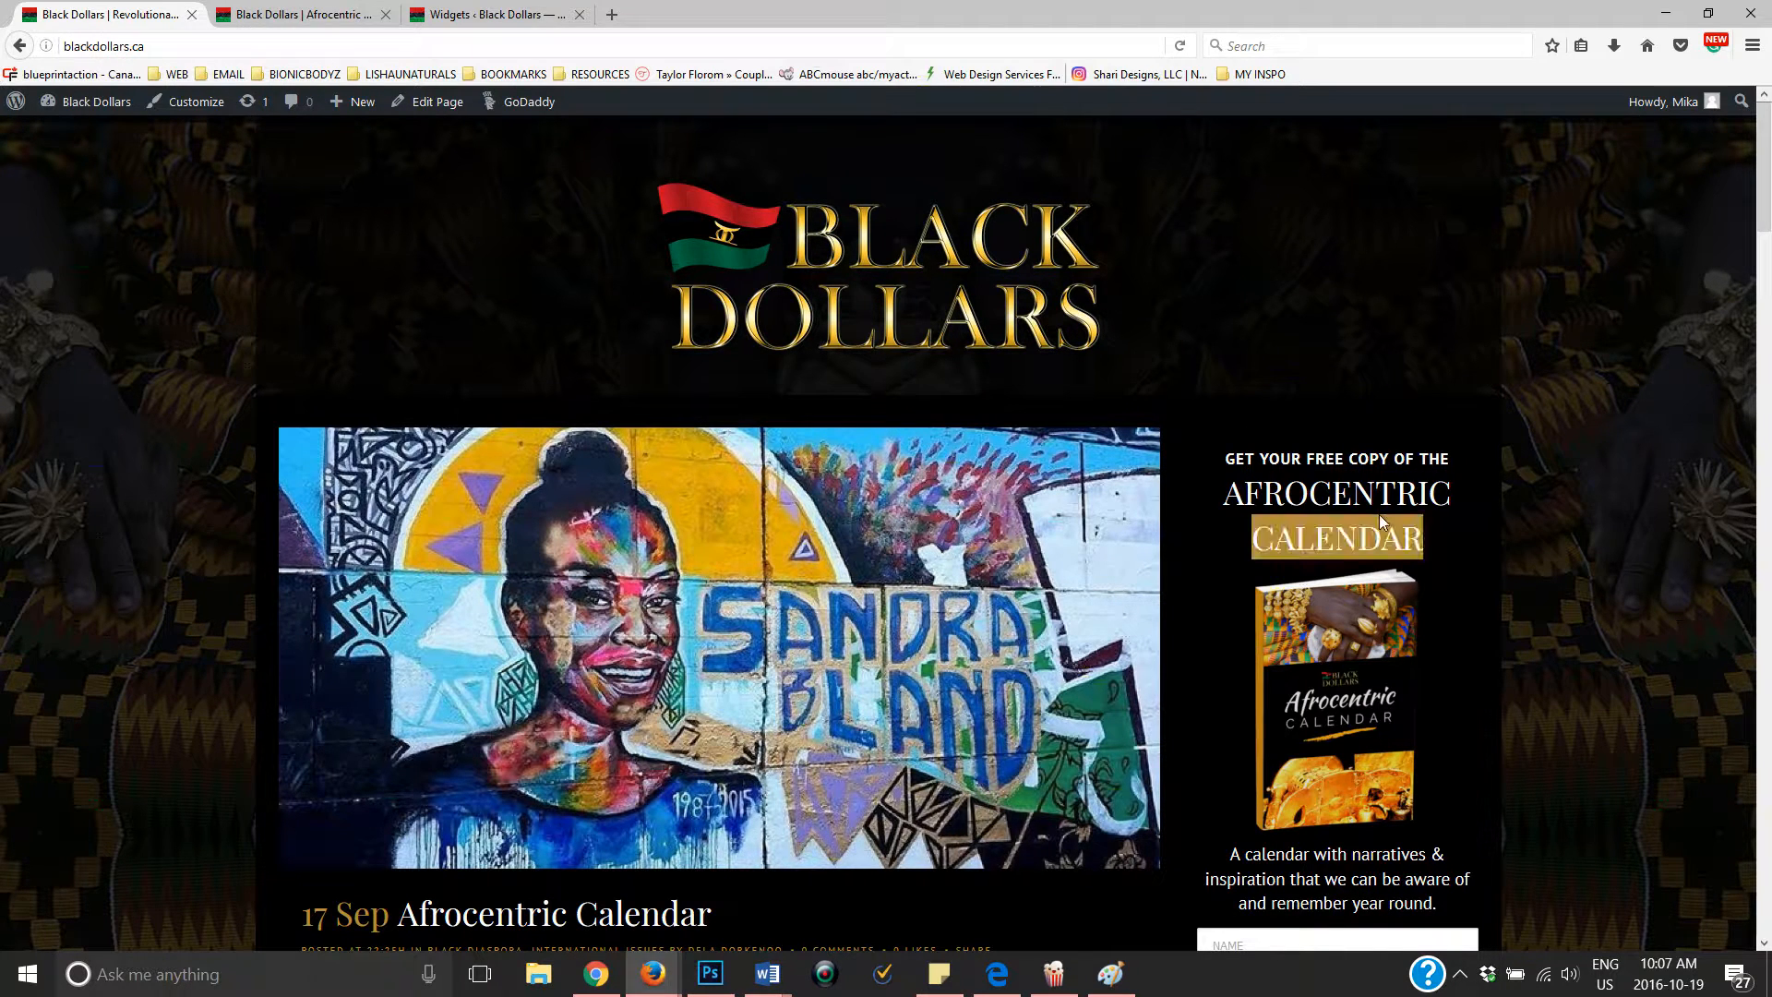
Highlight the img code in the sidebar Text widget and compare it with the calendar cover image on the homepage
left_click(355, 14)
left_click(469, 13)
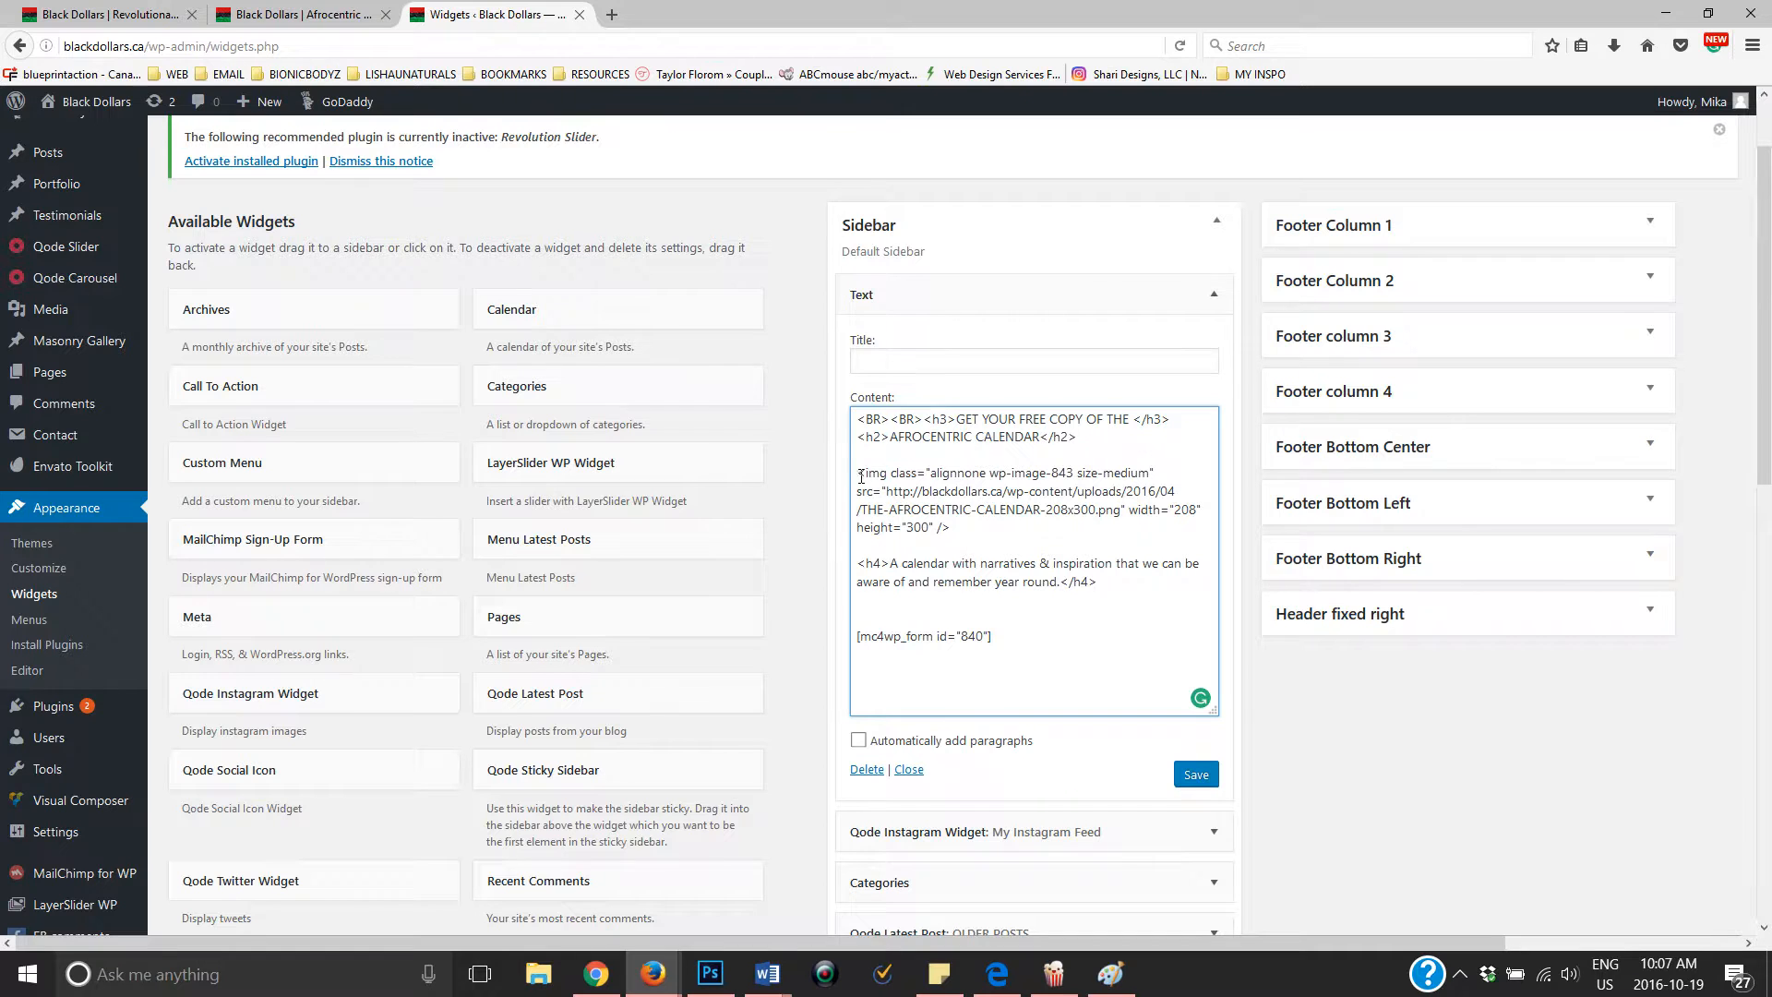
left_click_drag(858, 473, 980, 523)
left_click(98, 13)
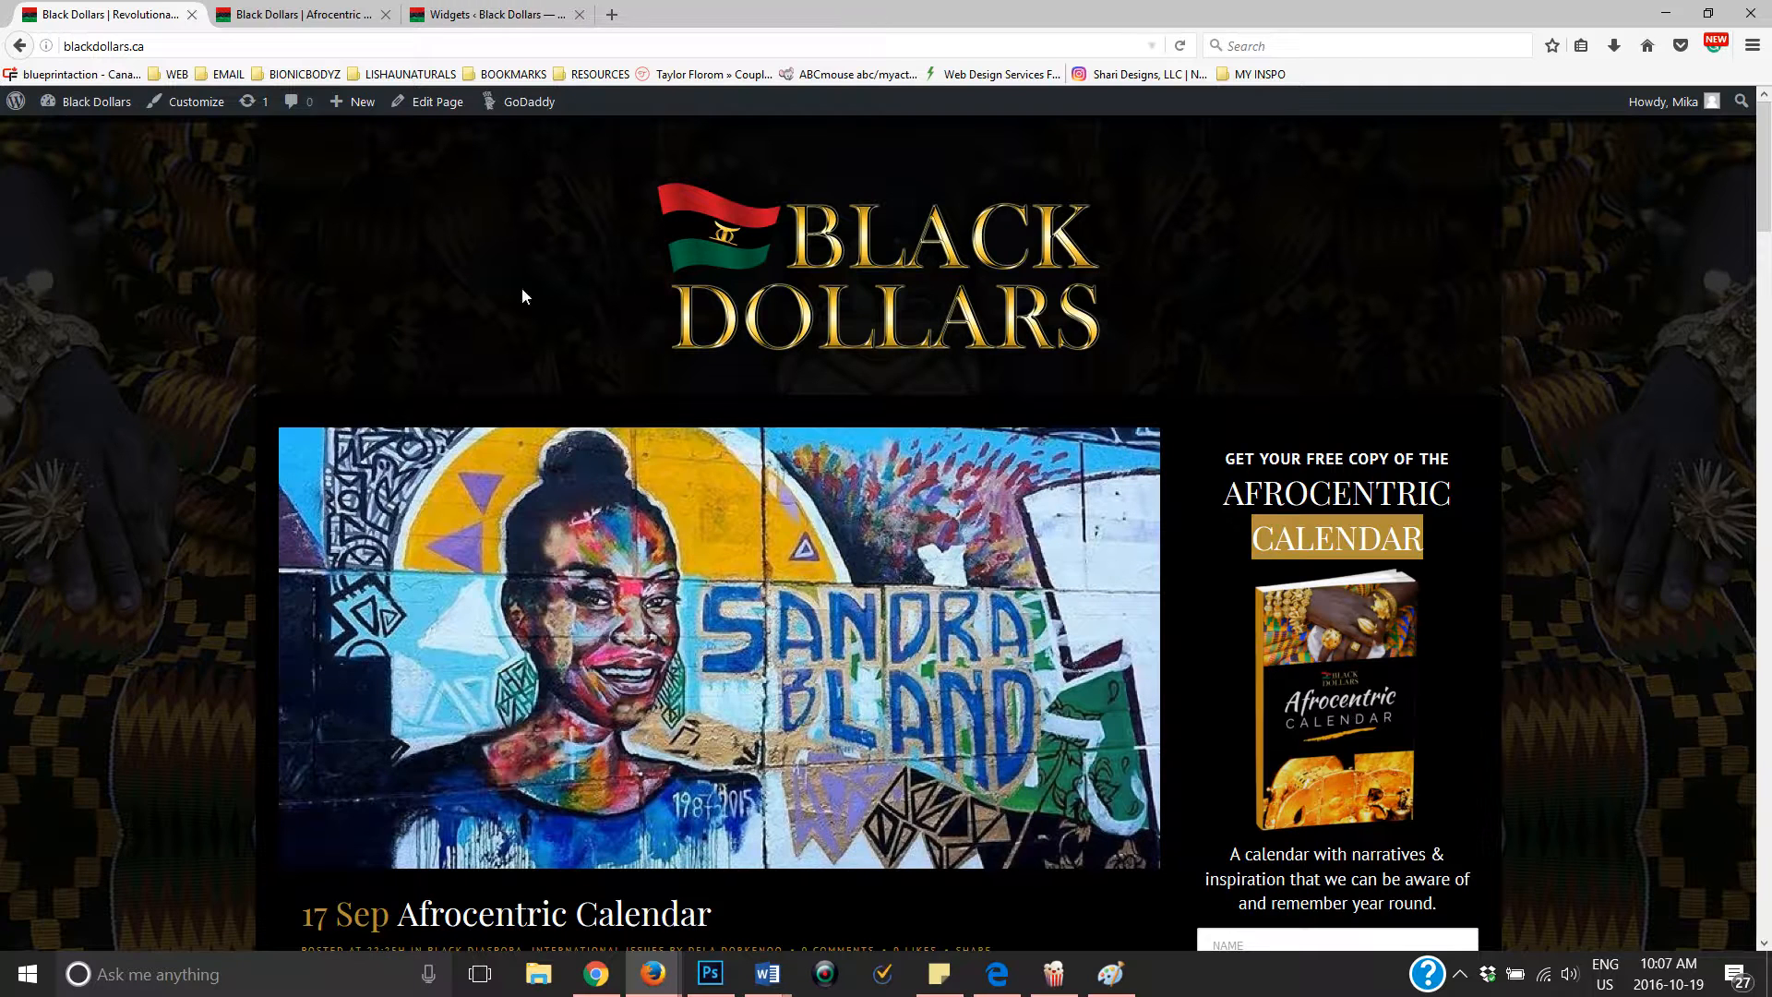
left_click(464, 10)
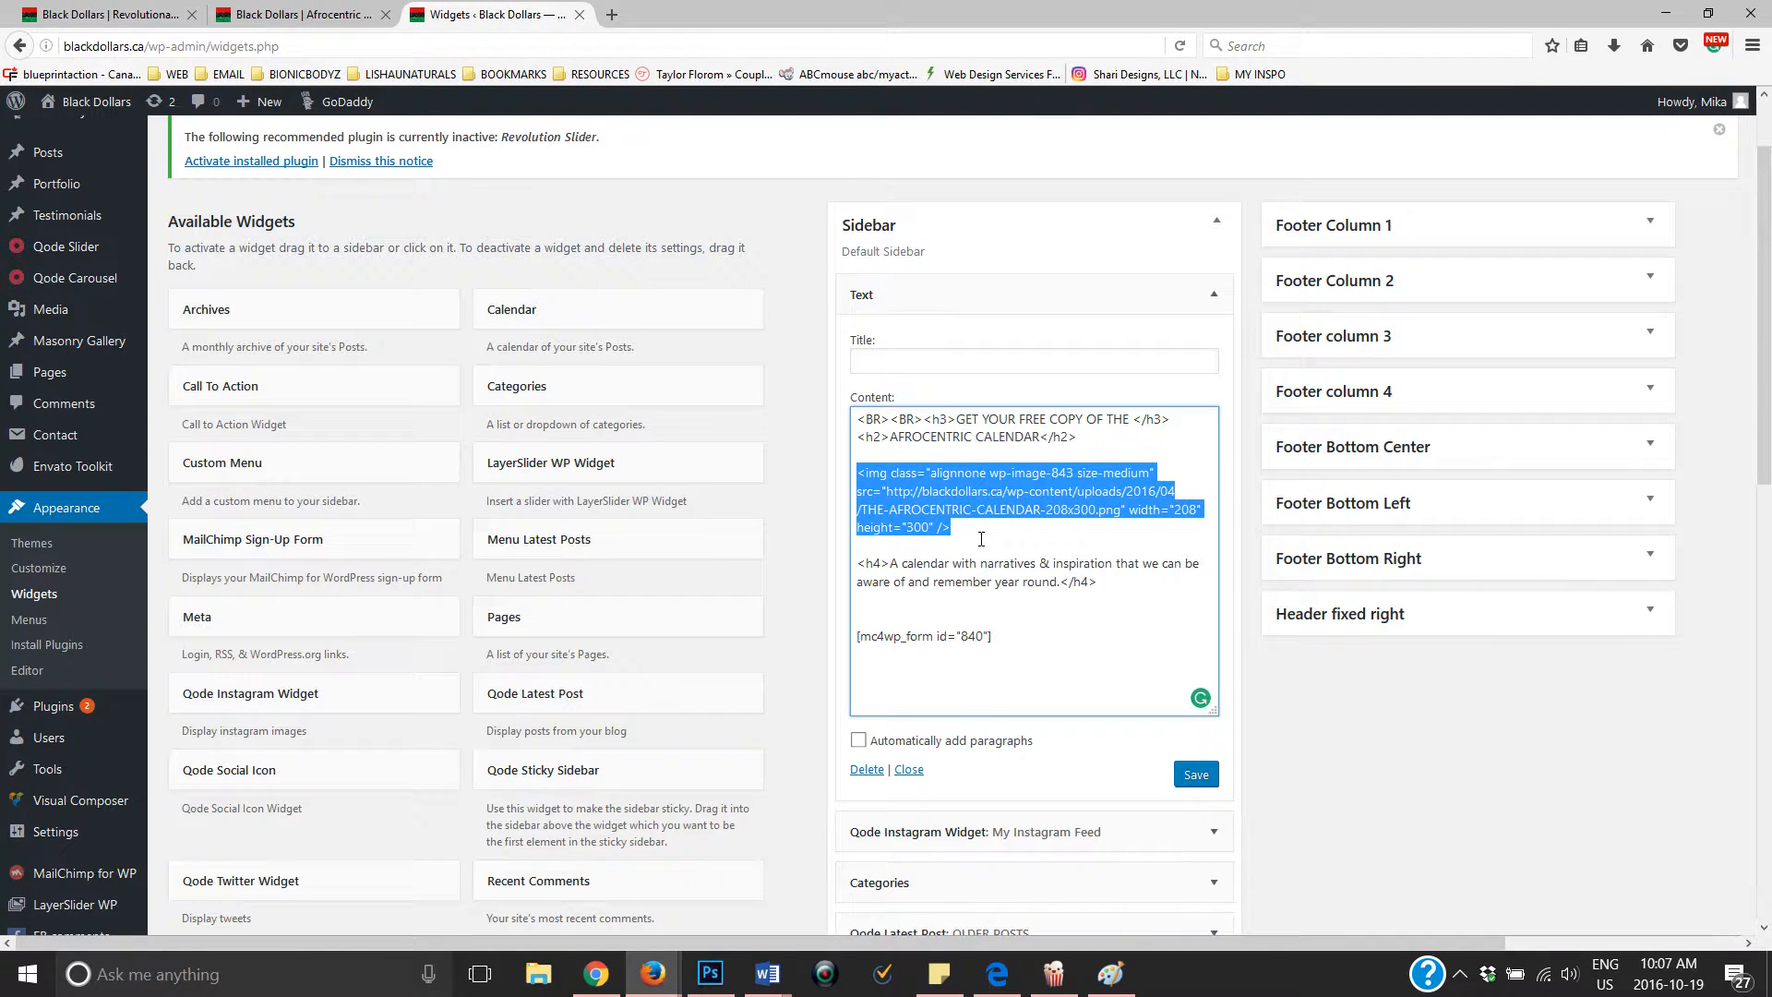
Examine the h4 tag in the Text widget and select the calendar description sentence inside it
left_click(920, 581)
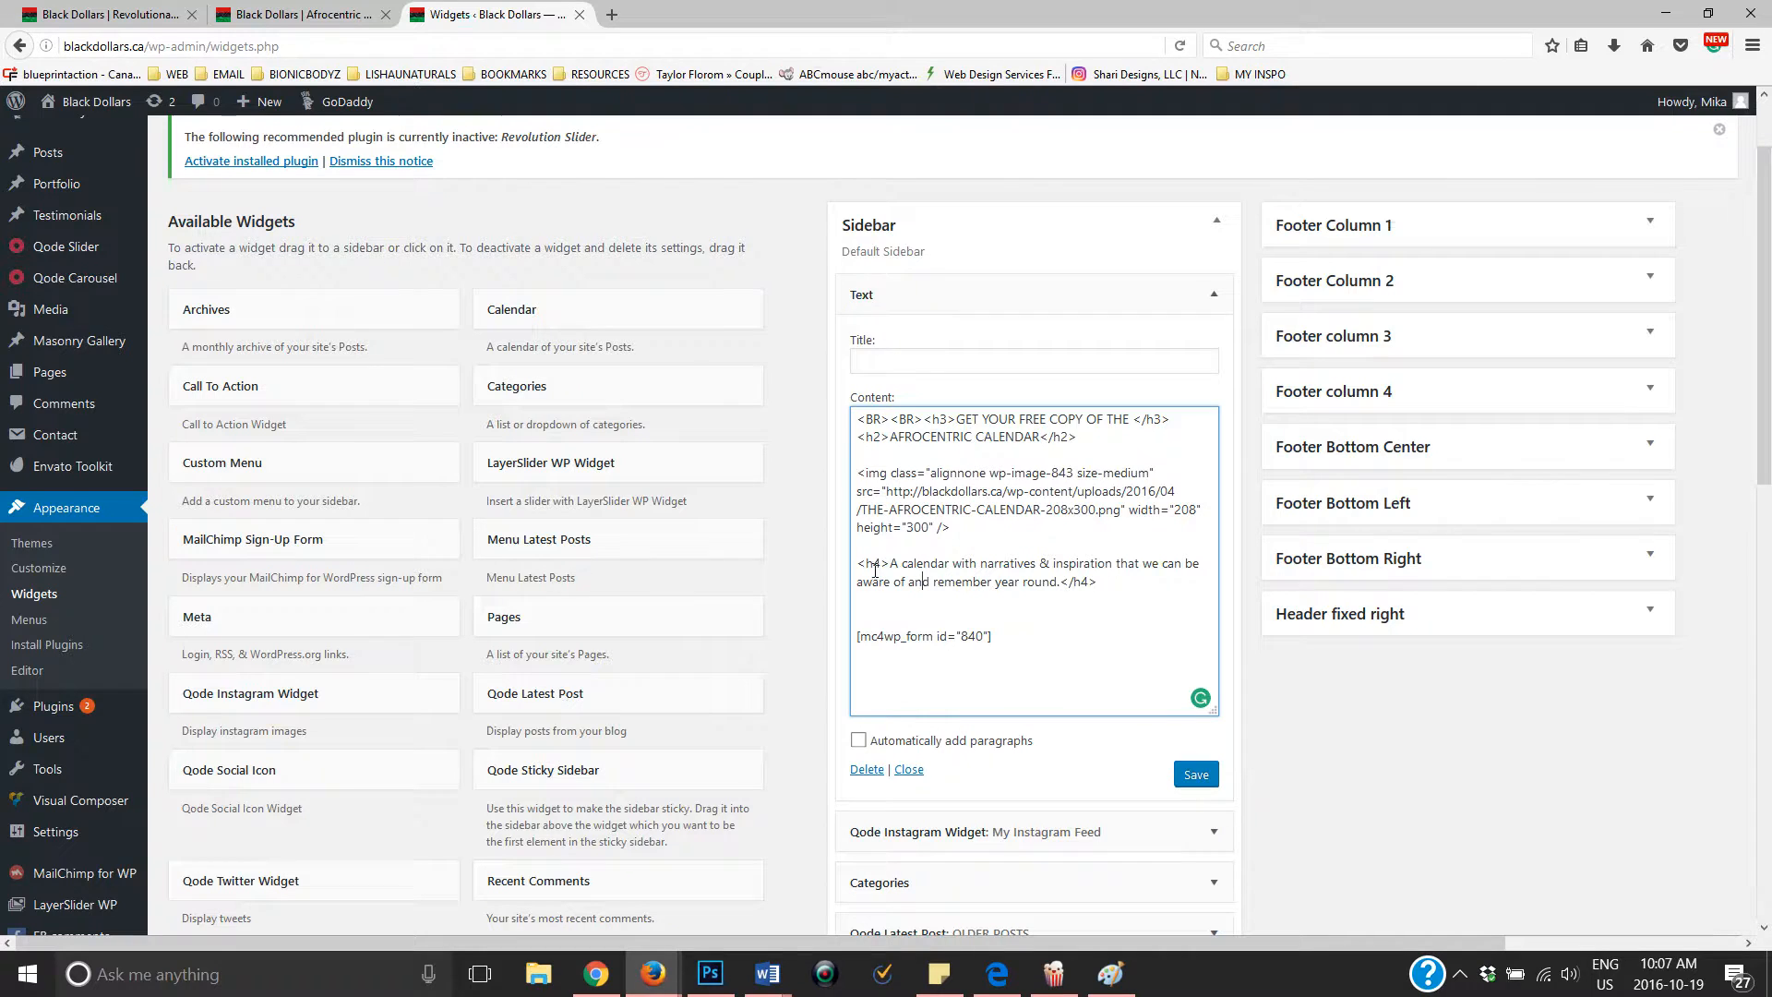
left_click_drag(857, 565, 888, 572)
left_click(882, 610)
mouse_move(1060, 587)
left_mouse_down()
mouse_move(879, 565)
mouse_move(1060, 584)
left_mouse_up()
left_click(891, 568)
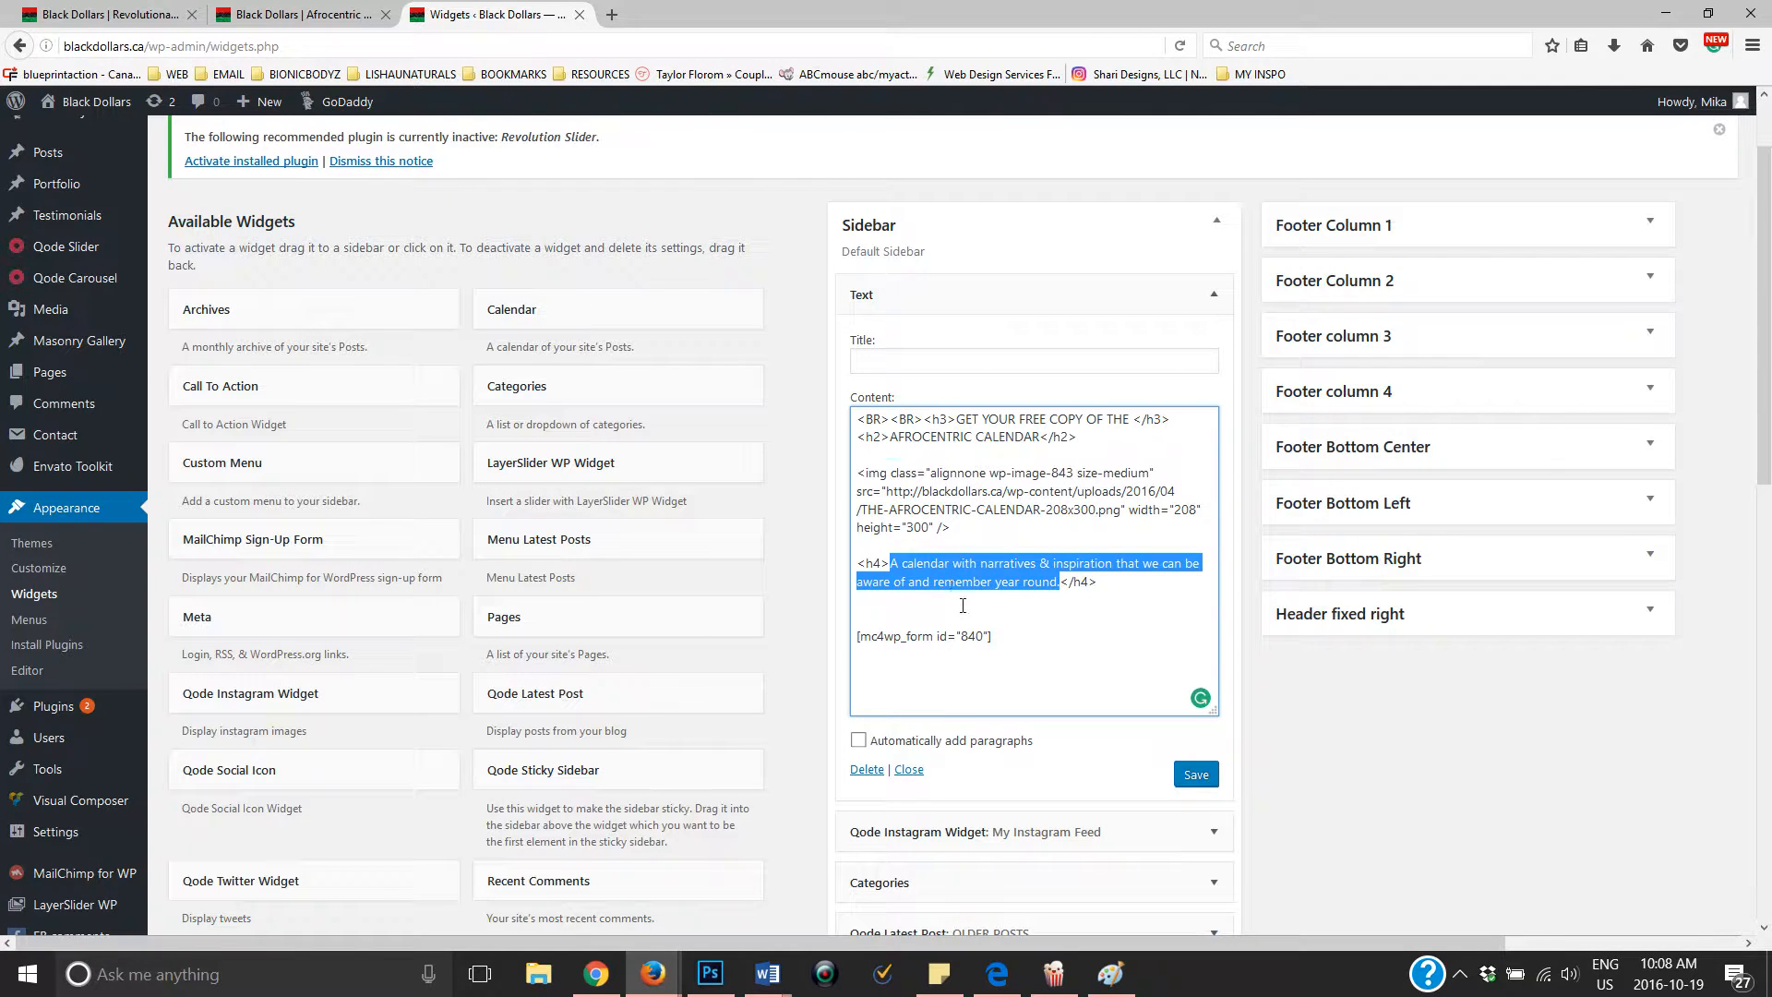
Highlight the calendar description sentence again and the mc4wp_form shortcode below it in the Text widget's content
left_click(1059, 588)
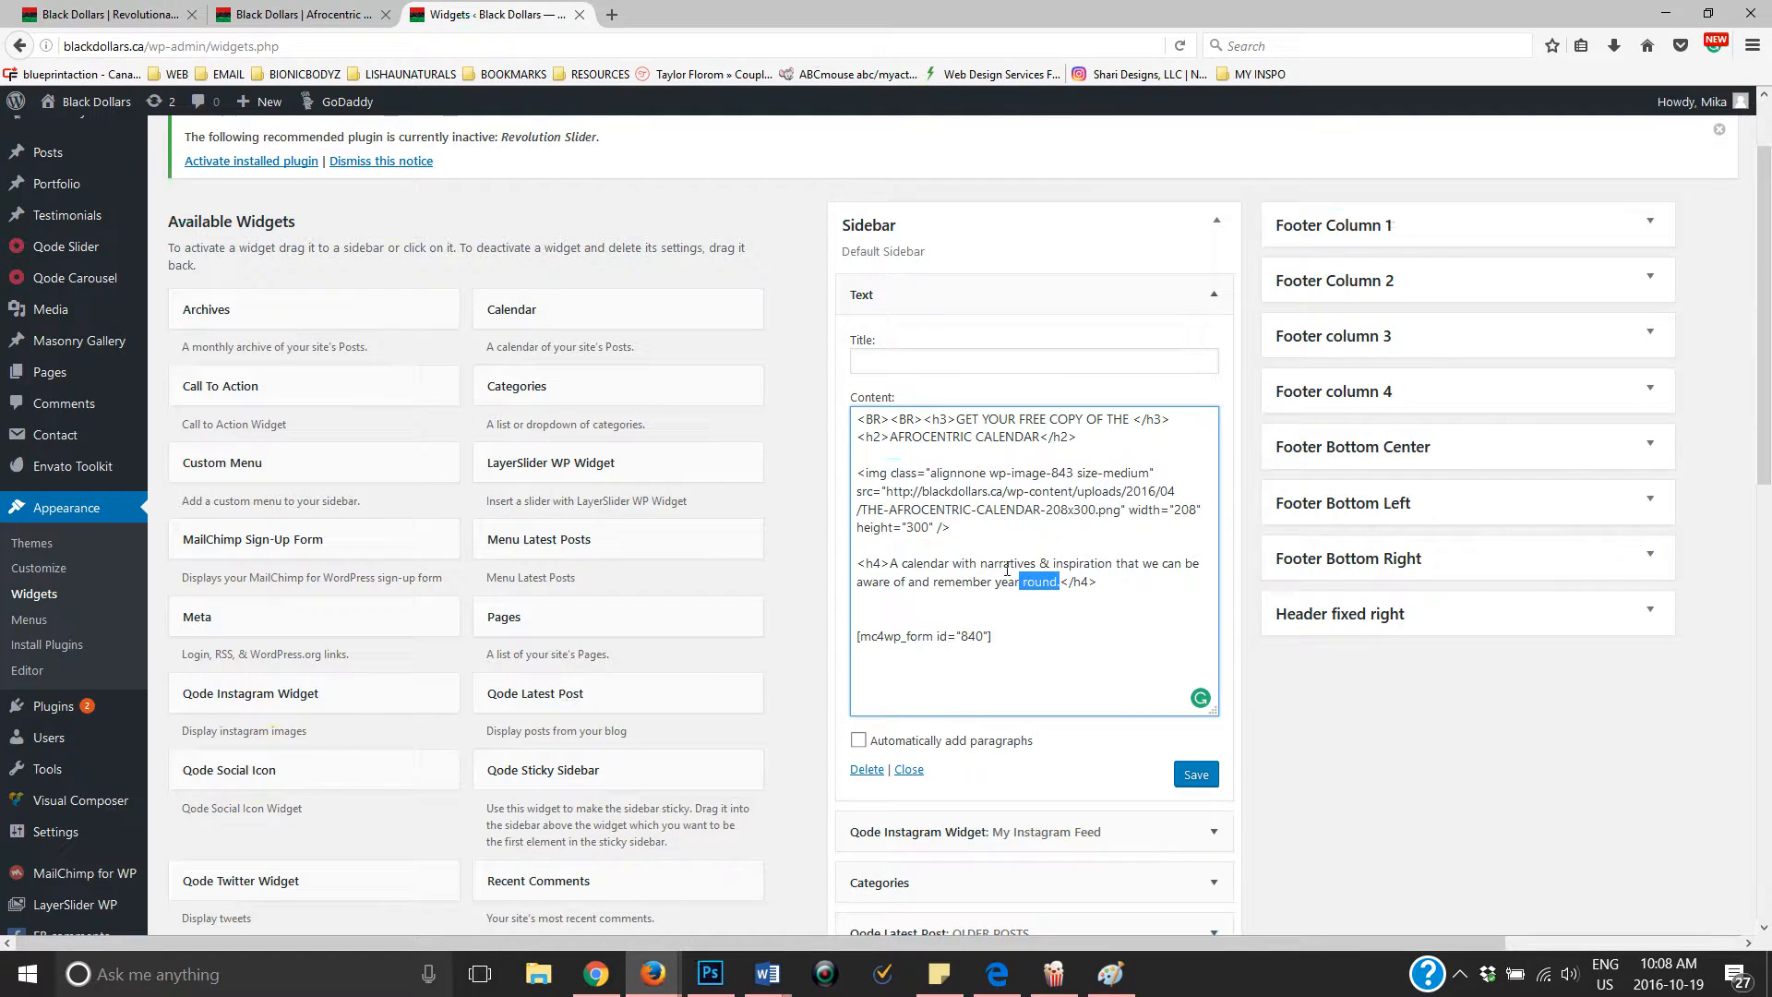
left_click_drag(1060, 584, 893, 563)
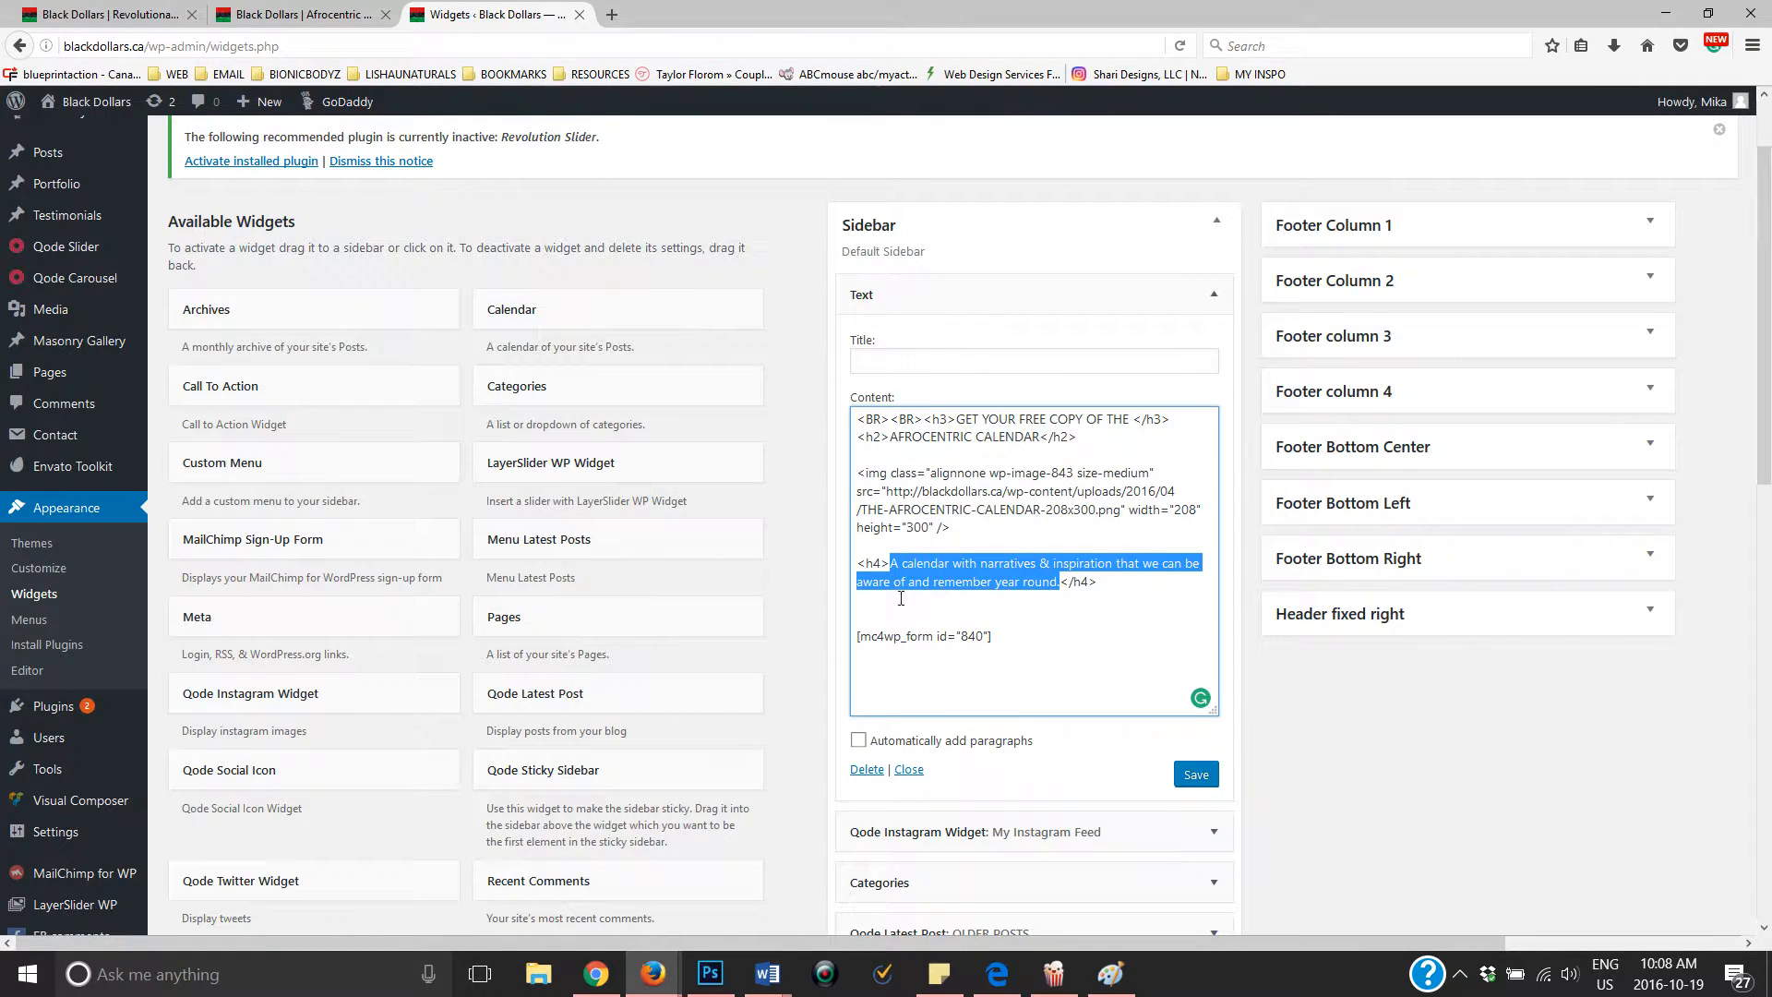
left_click(902, 638)
triple_click(903, 639)
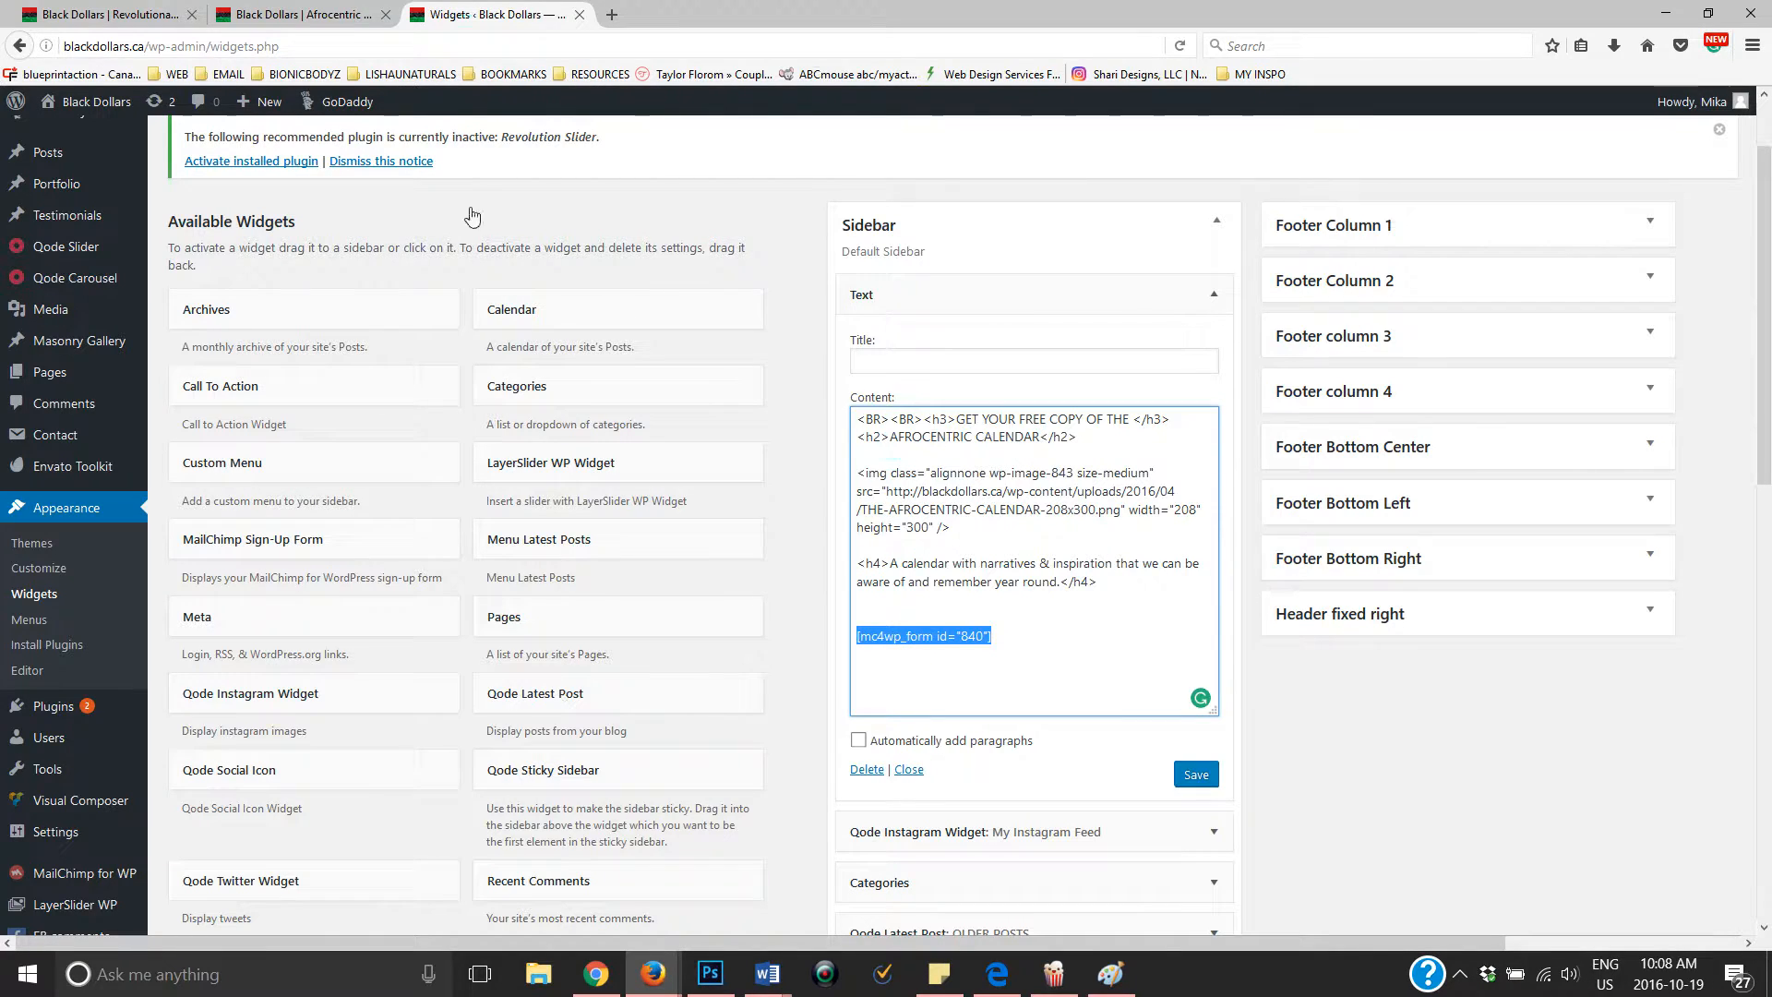
Examine the name and email fields of the sign-up form in the homepage sidebar
left_click(116, 7)
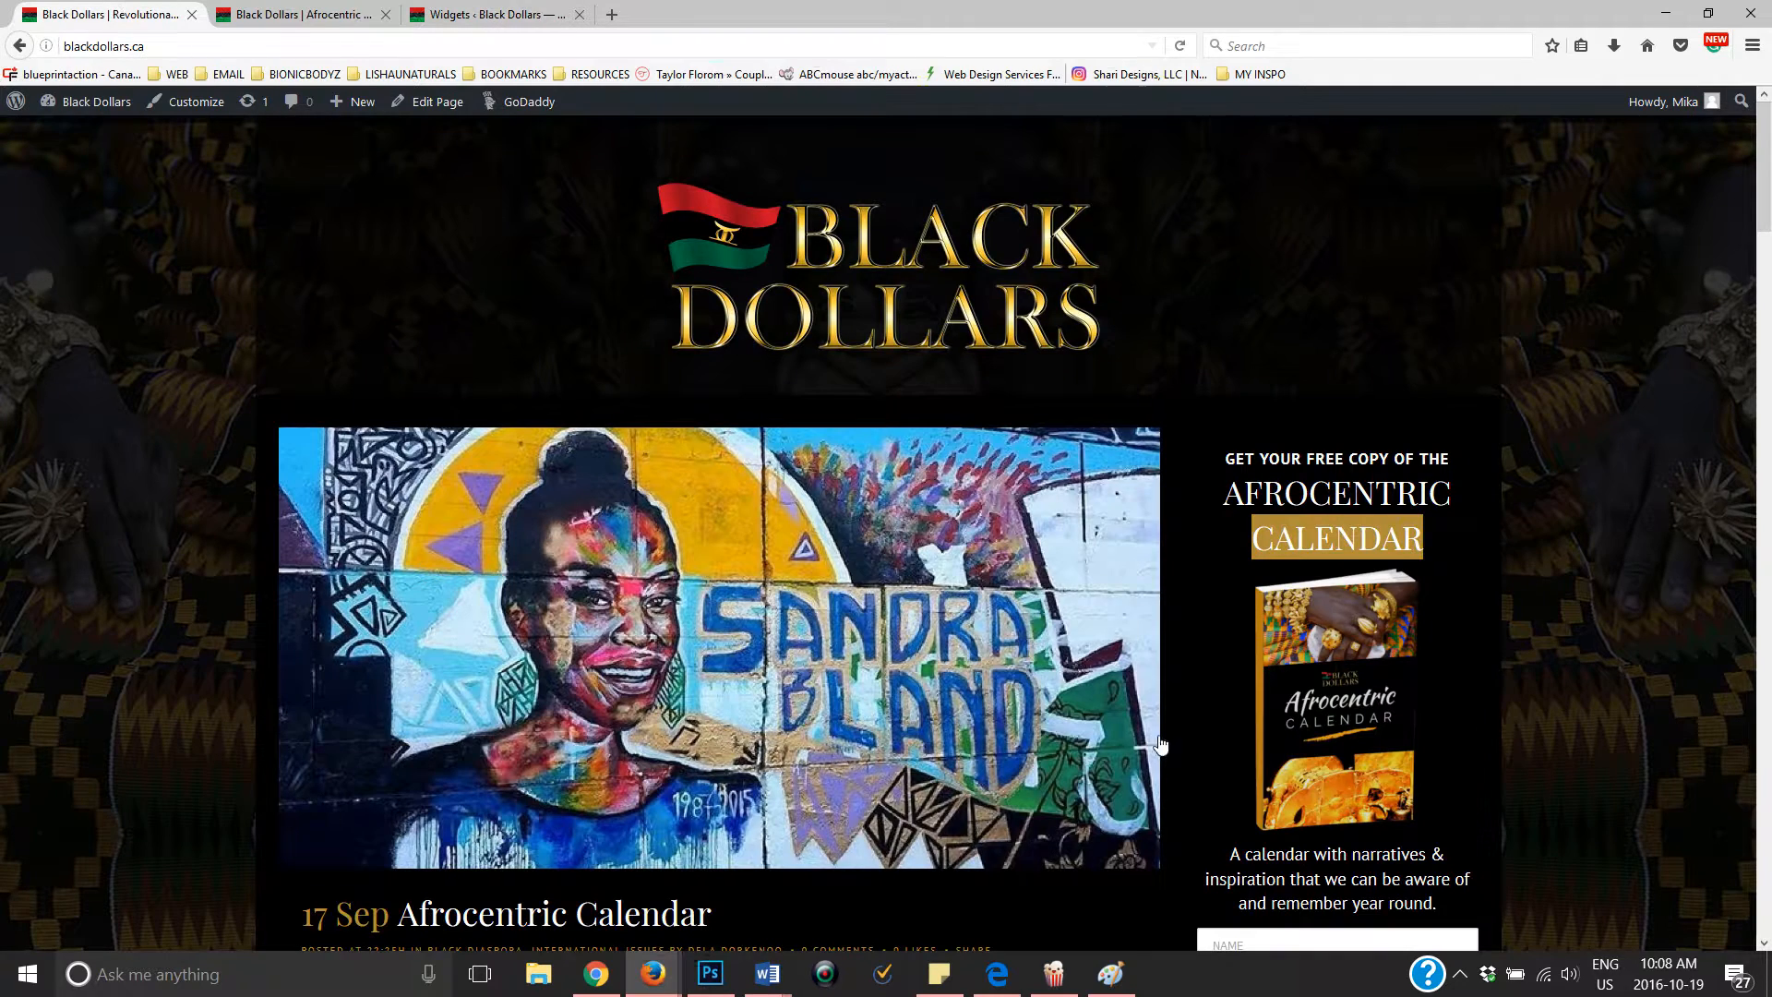
scroll(1156, 734, "down", 6)
left_click(1218, 354)
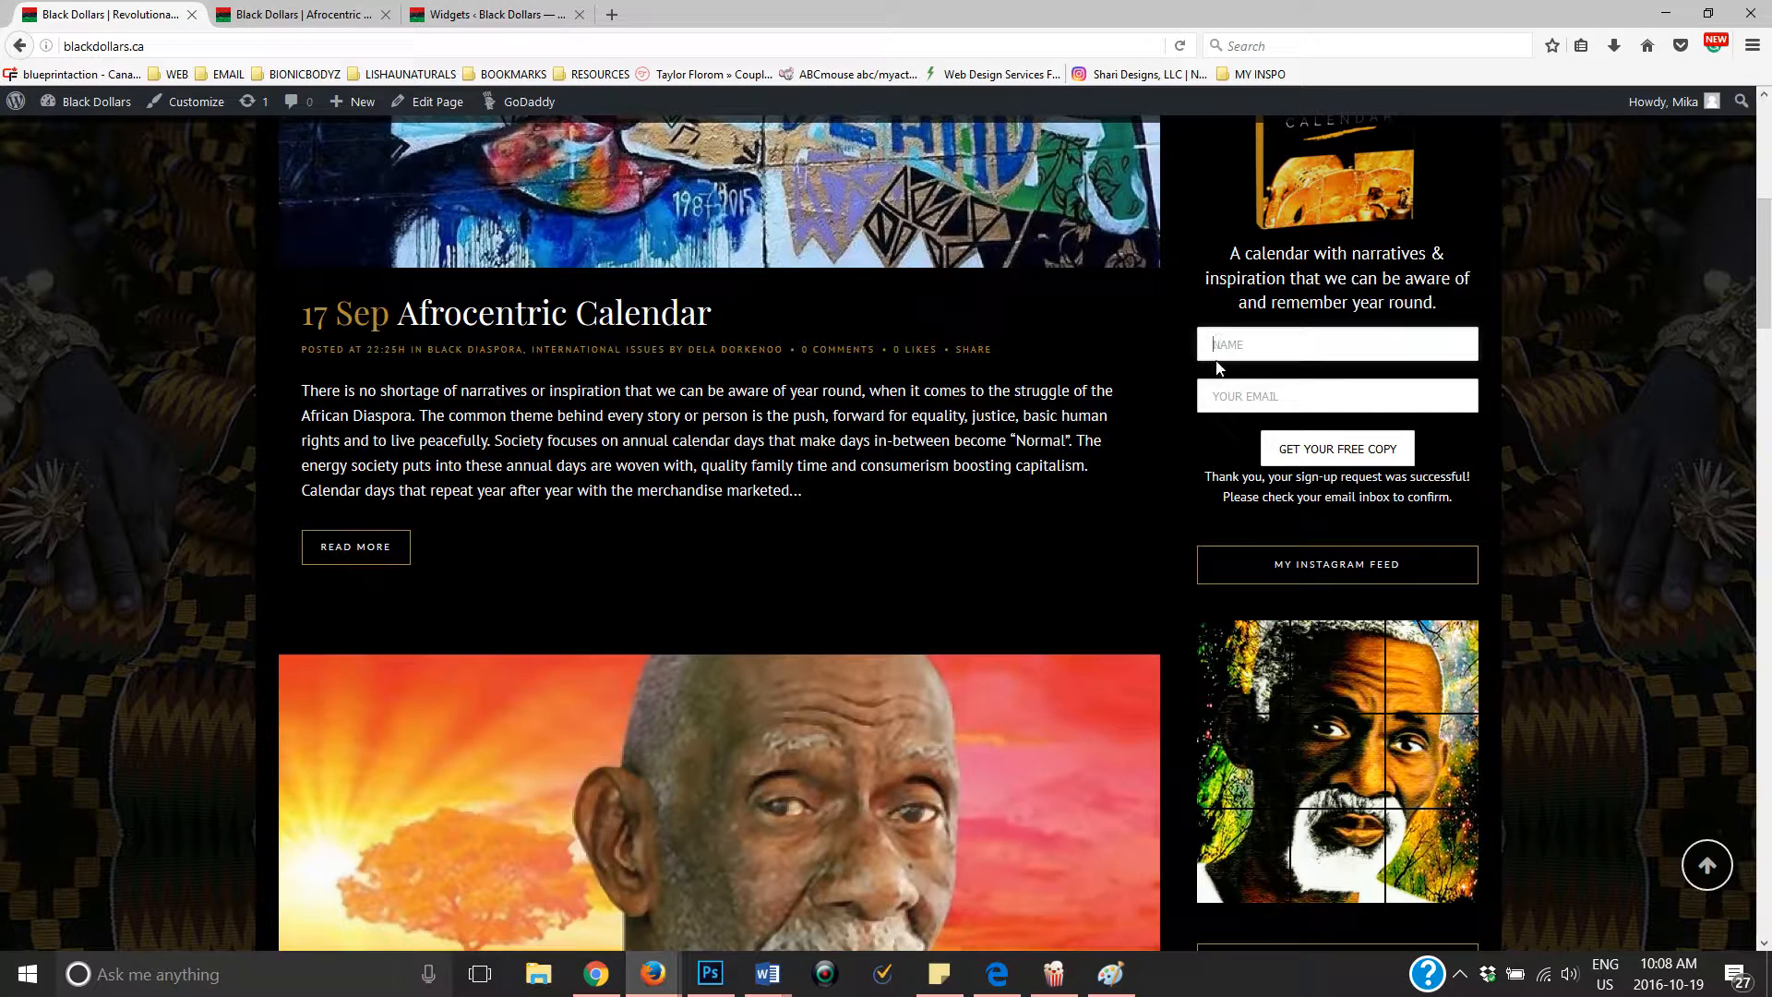
left_click(1210, 396)
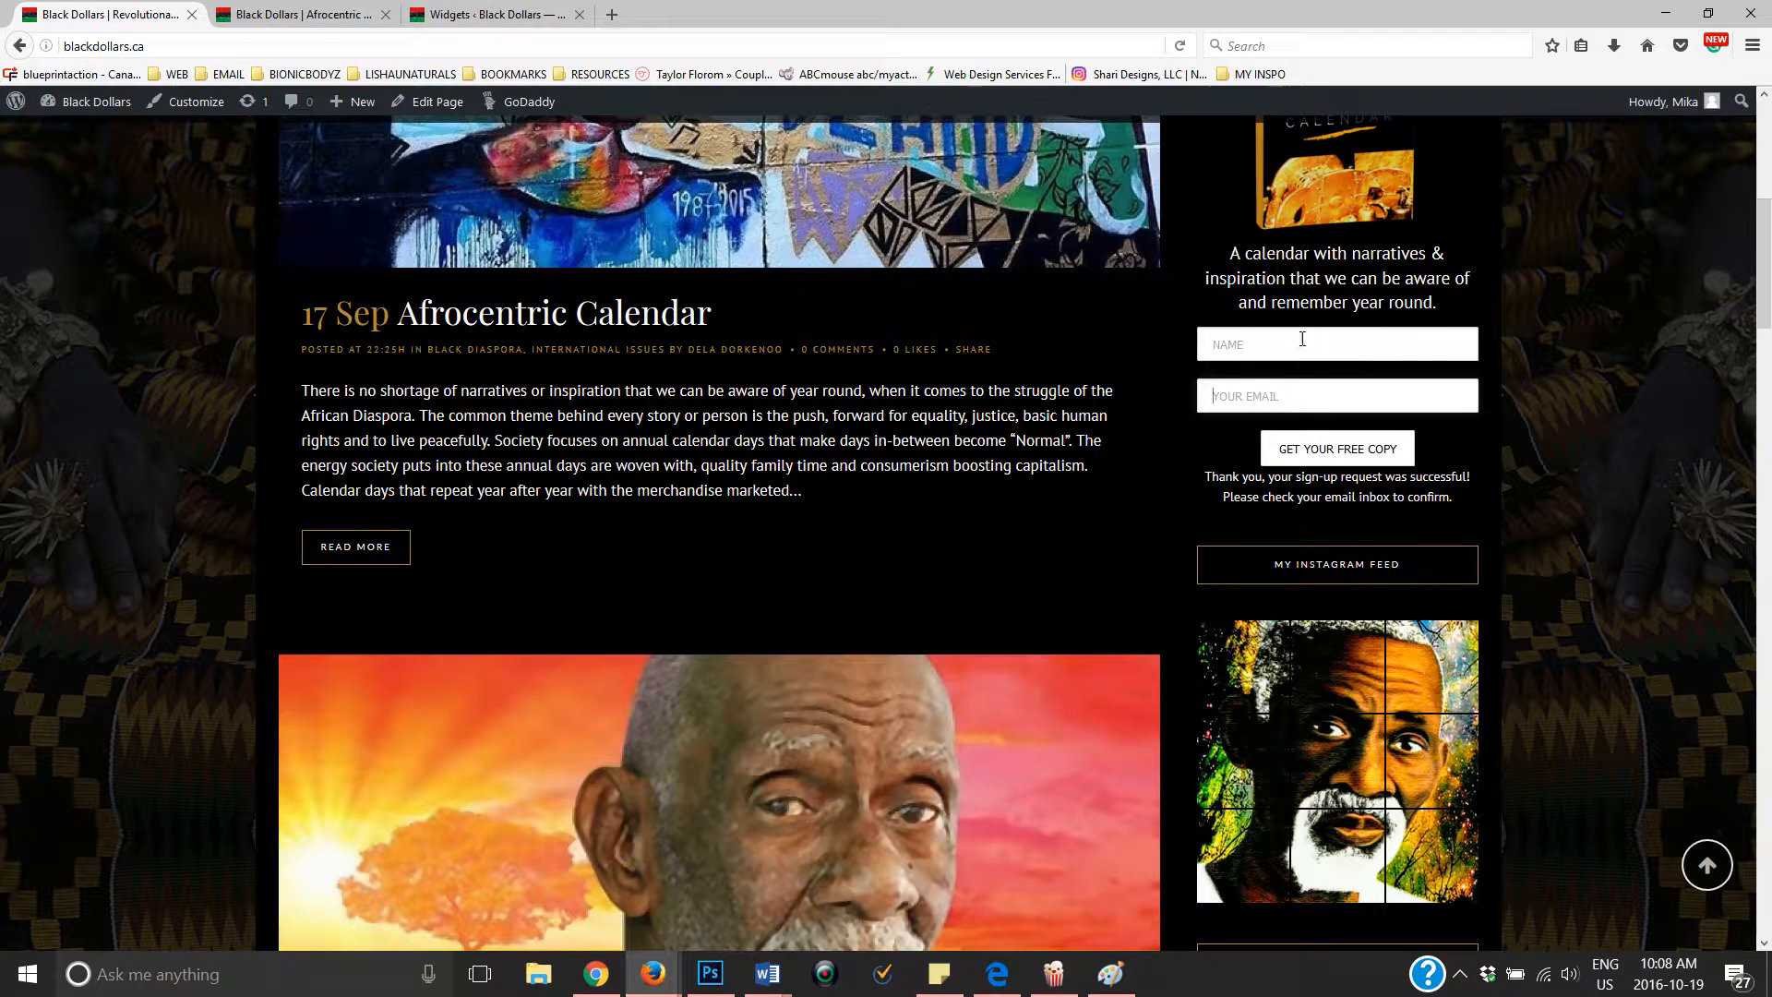
Return to the Widgets page and highlight the mc4wp_form shortcode line in the Text widget
left_click(498, 14)
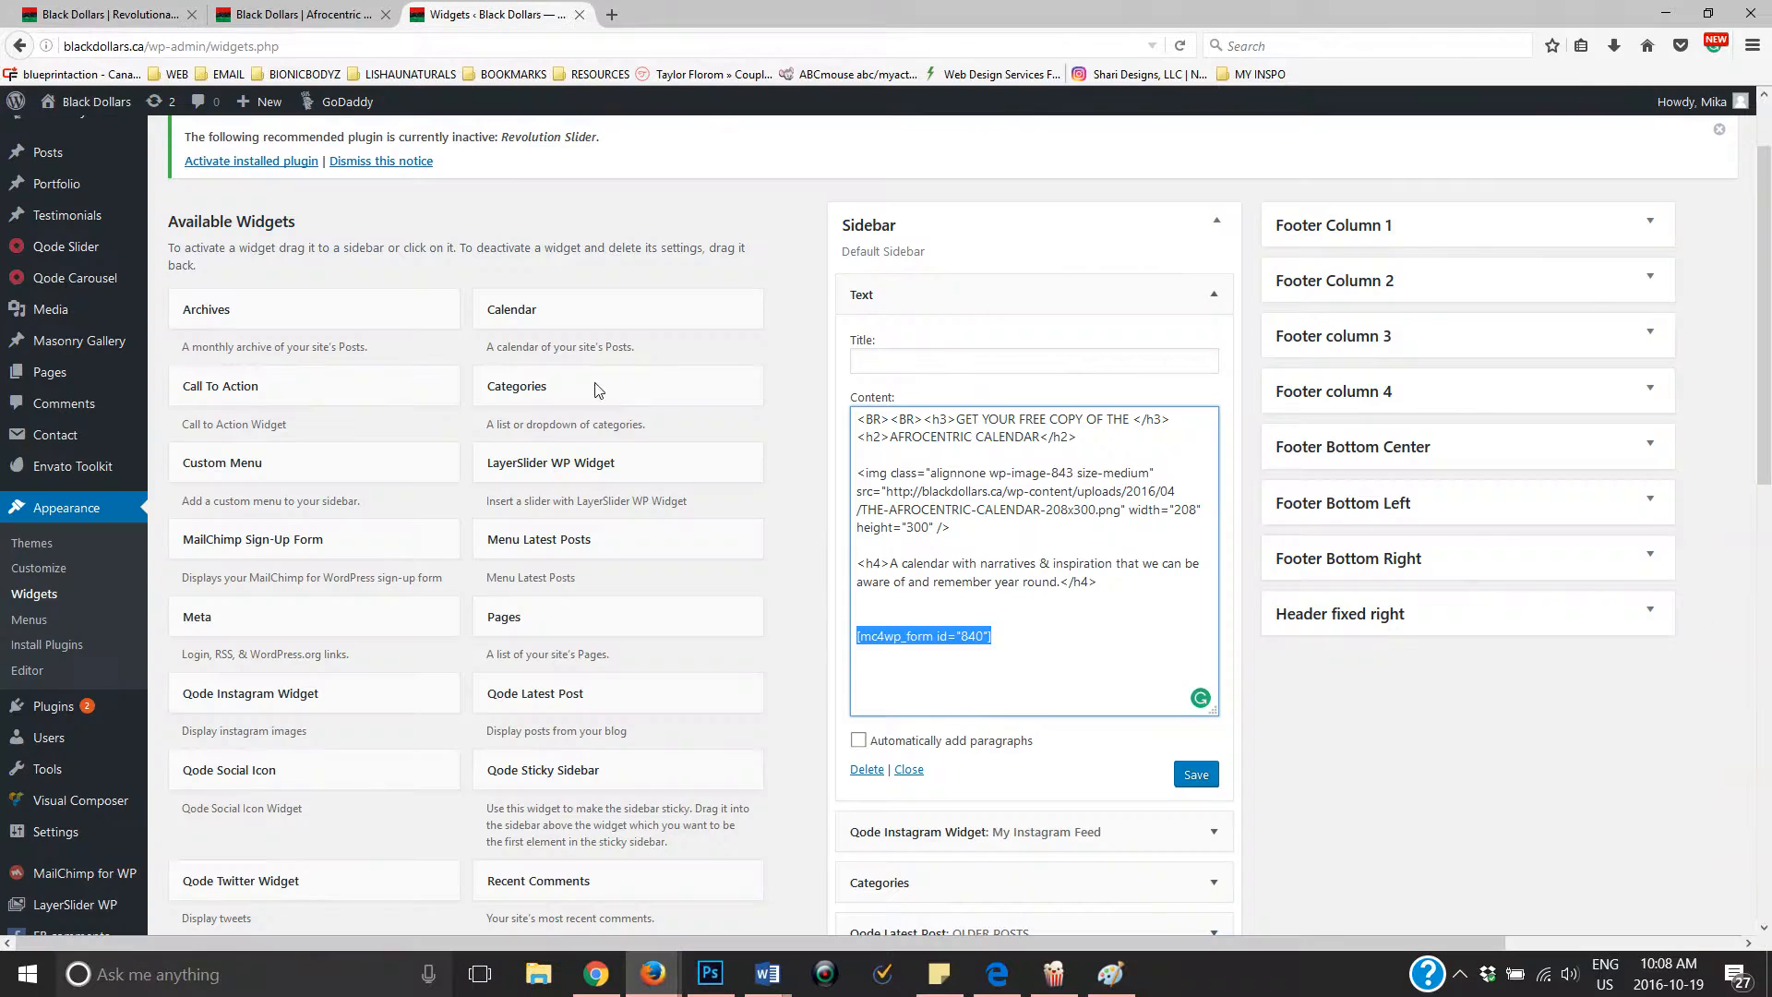
left_click(1005, 671)
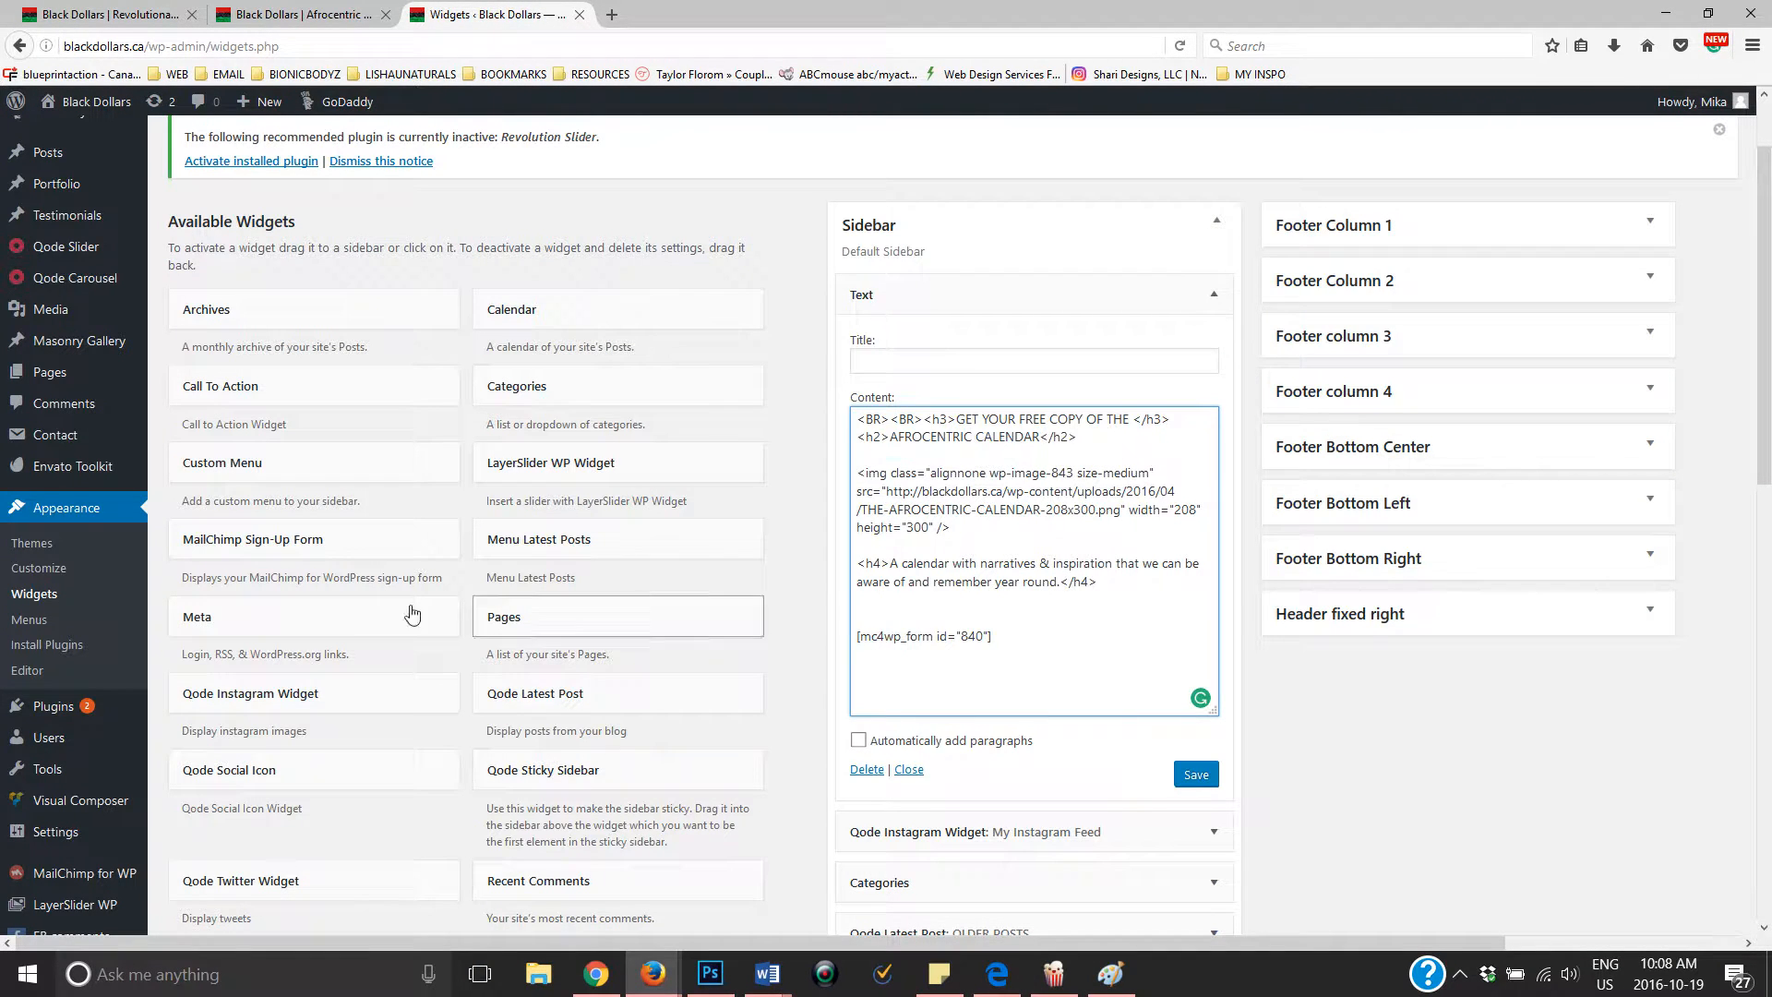
triple_click(943, 639)
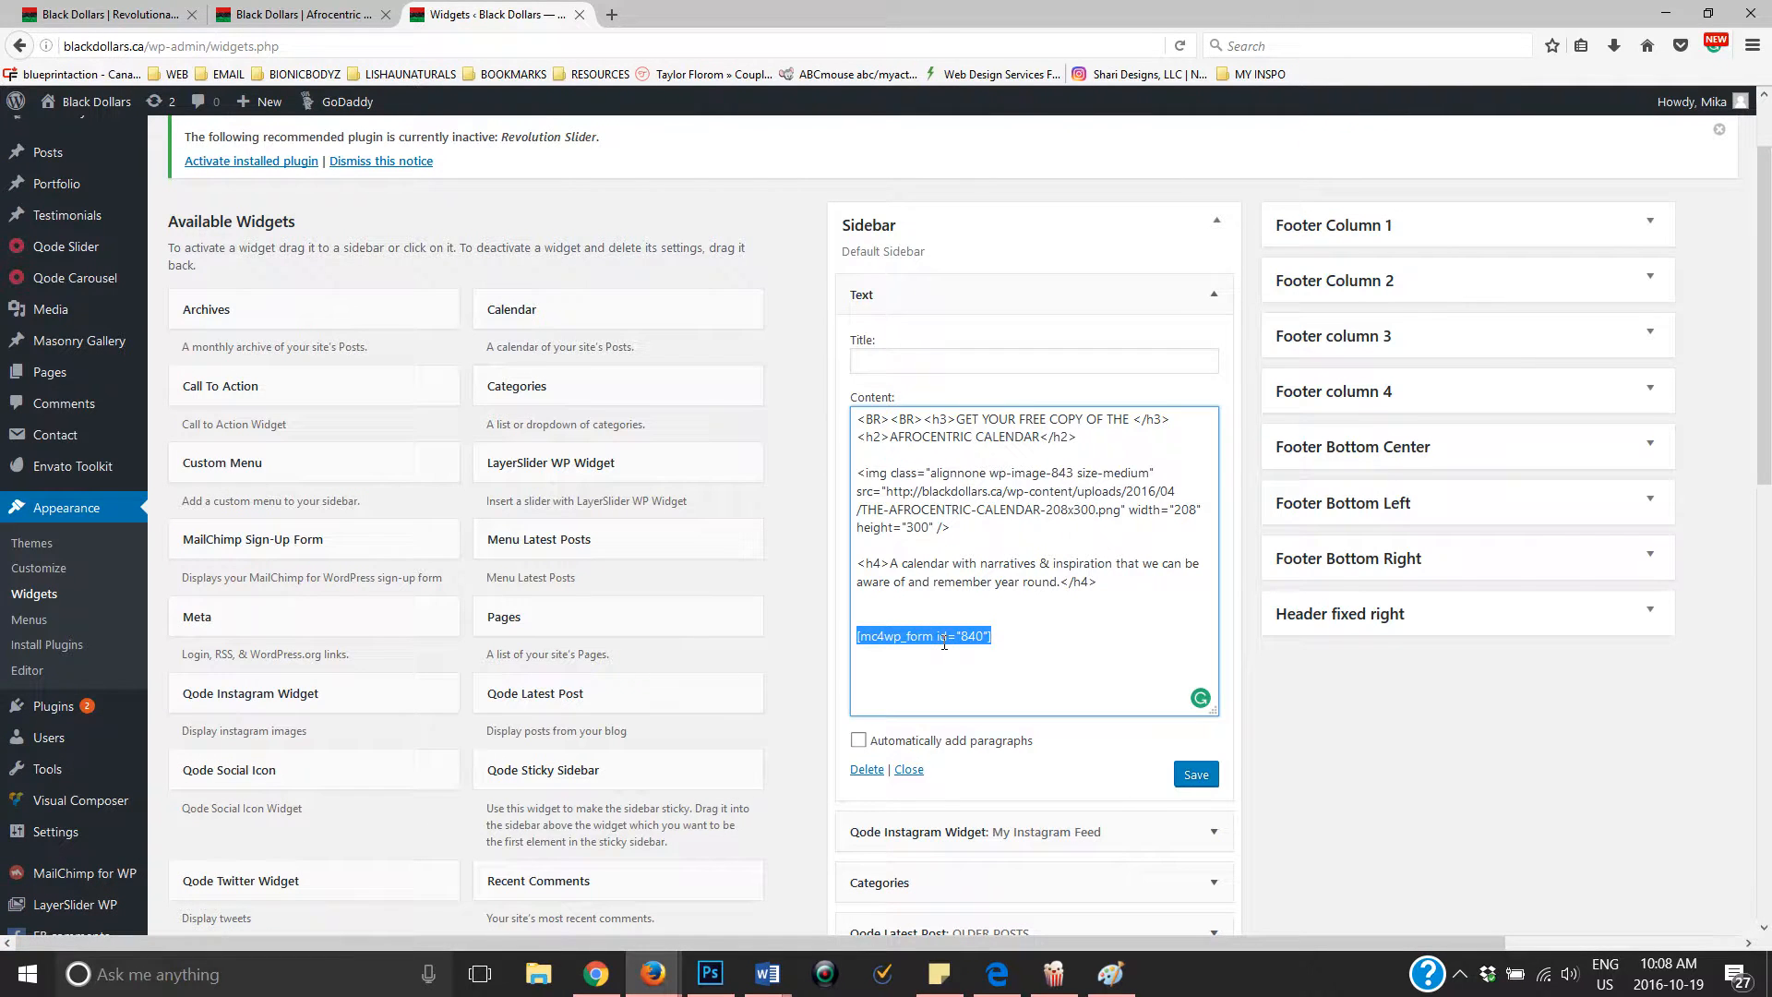
Open the MailChimp for WP general settings and examine the API connection and the list in the MailChimp account
mouse_move(83, 881)
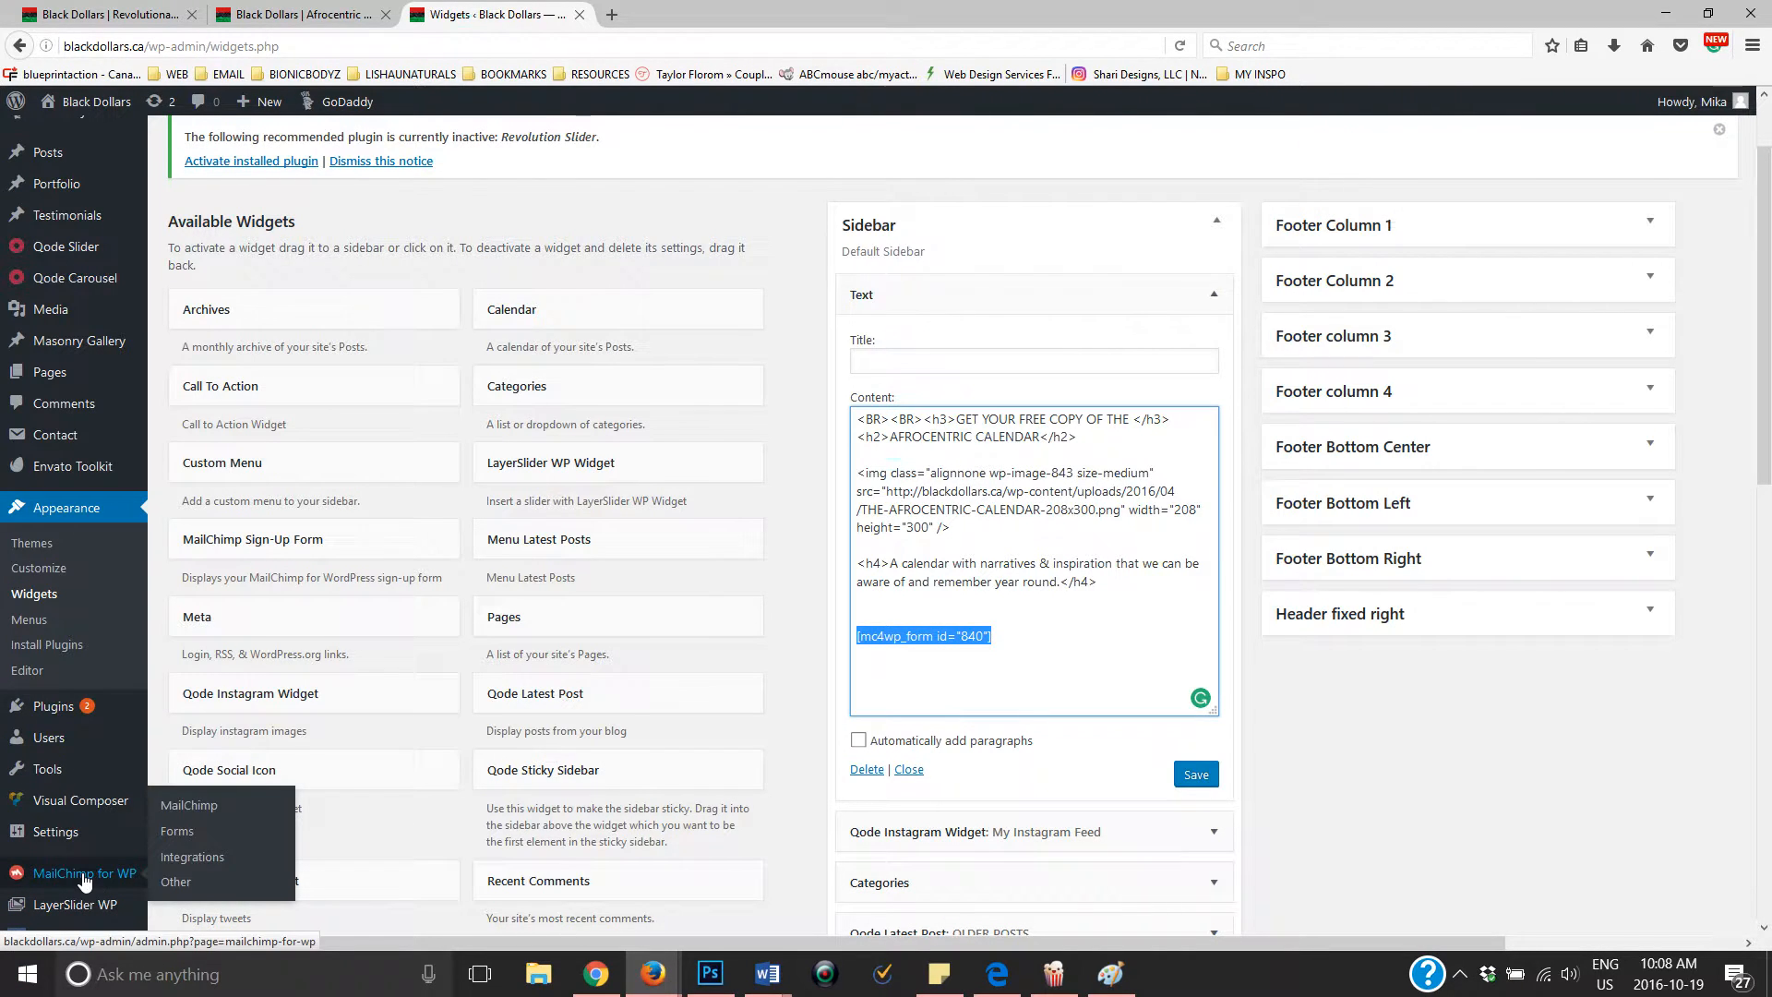
left_click(83, 881)
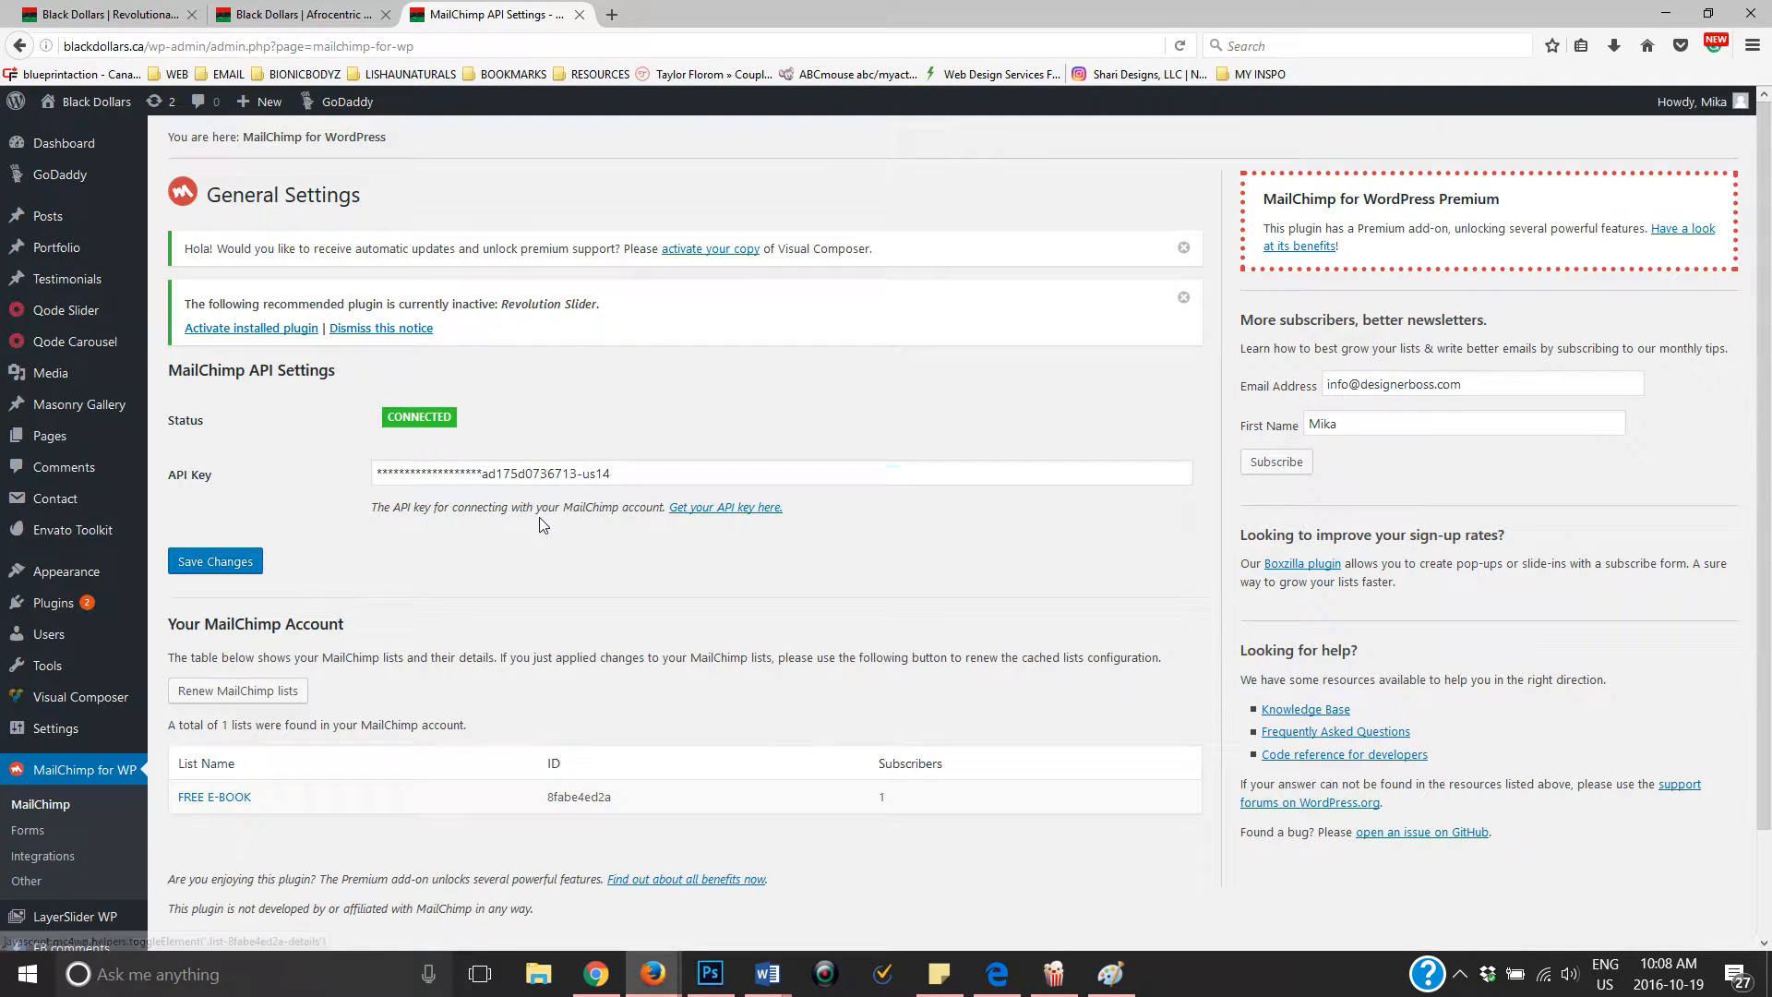
scroll(545, 524, "down", 2)
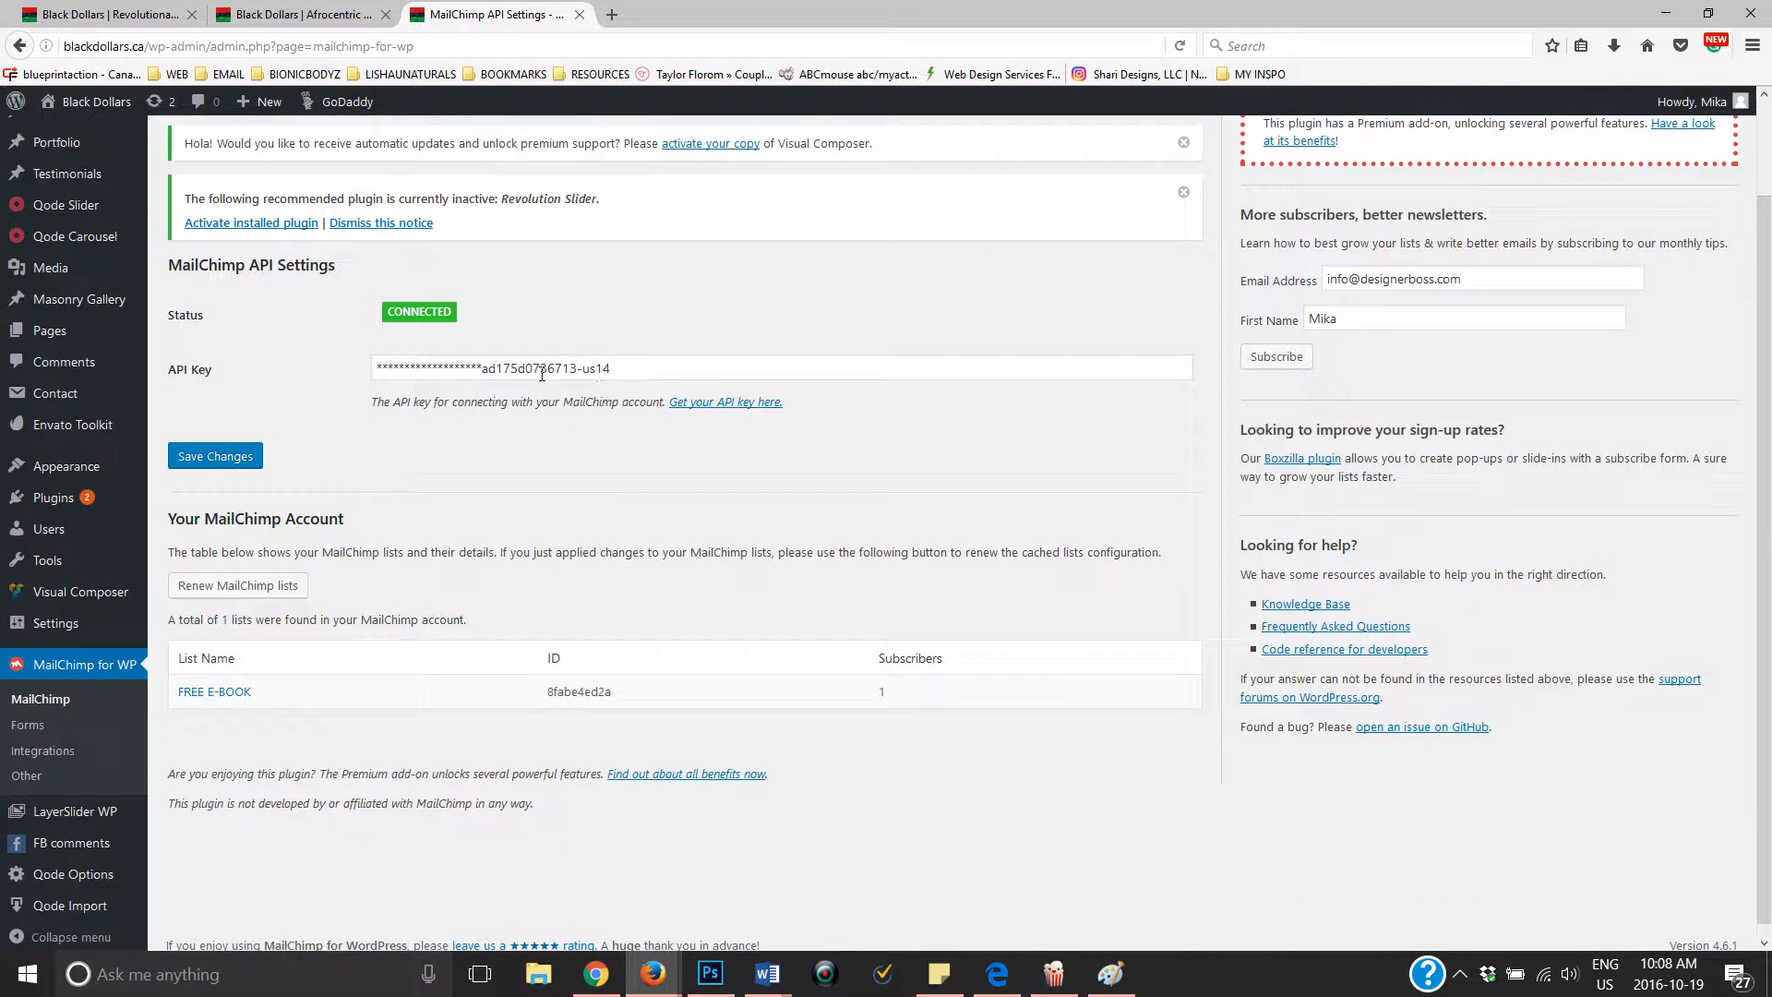
scroll(323, 600, "down", 1)
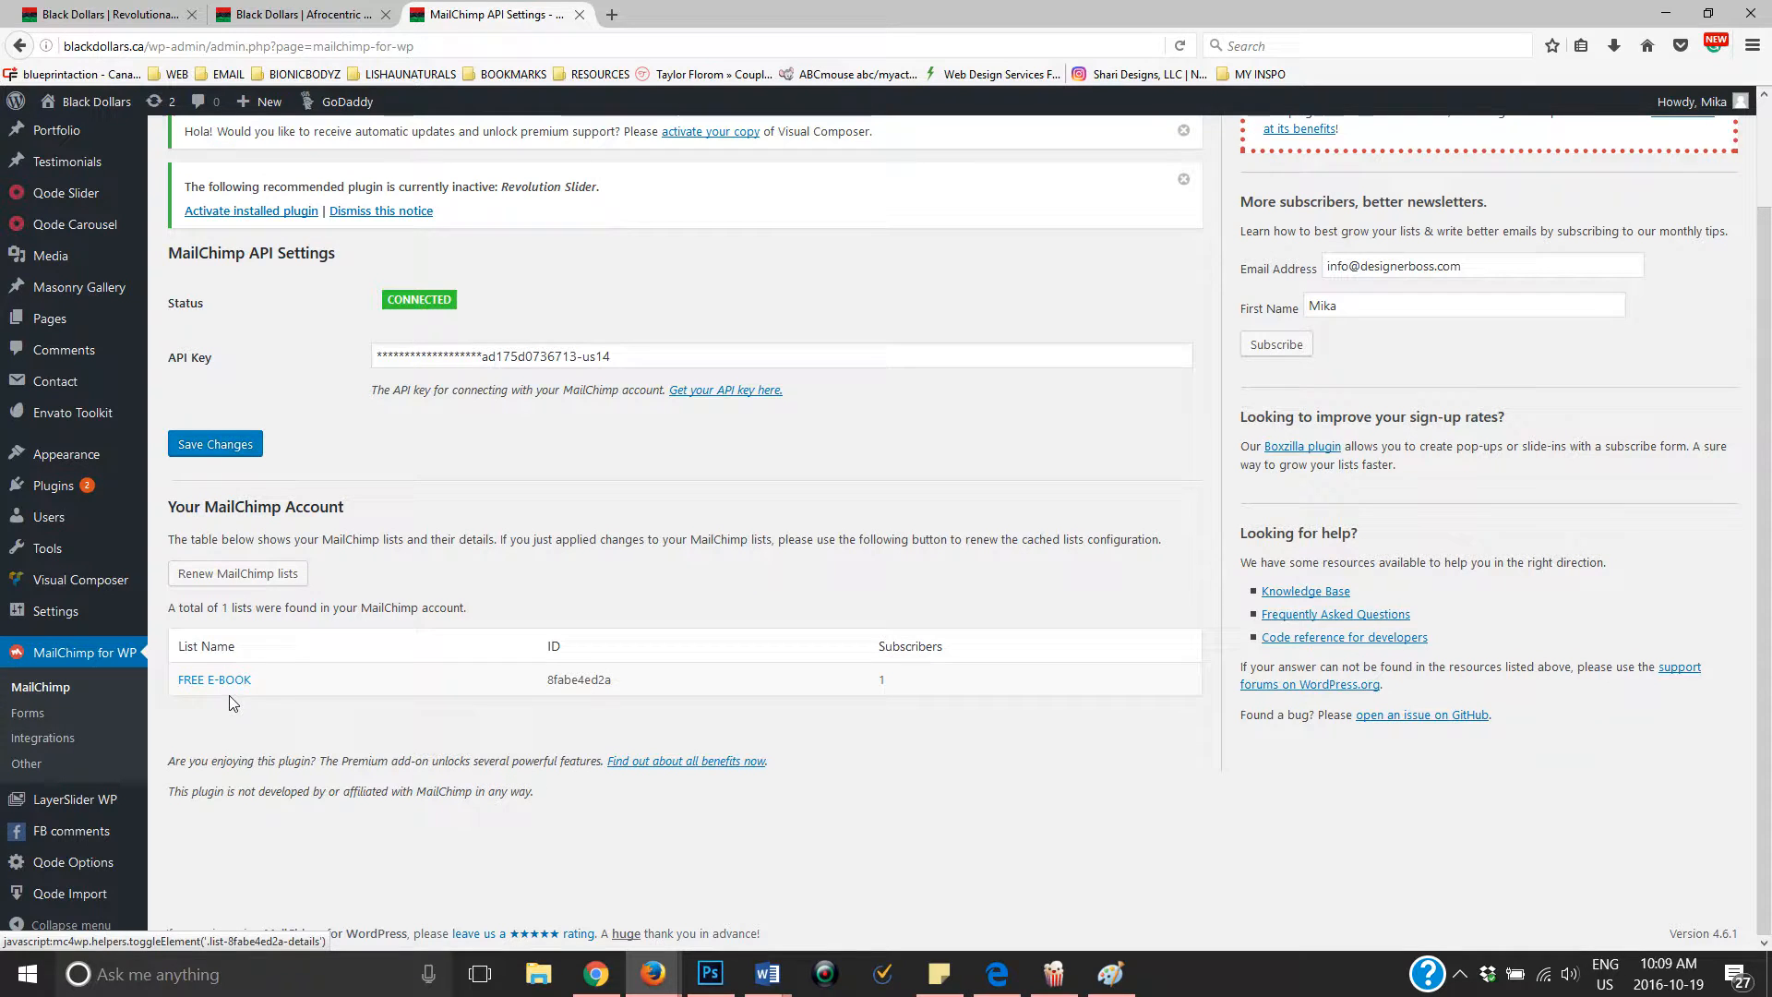
Open the MailChimp form for editing and examine its name, email and submit input code
left_click(36, 715)
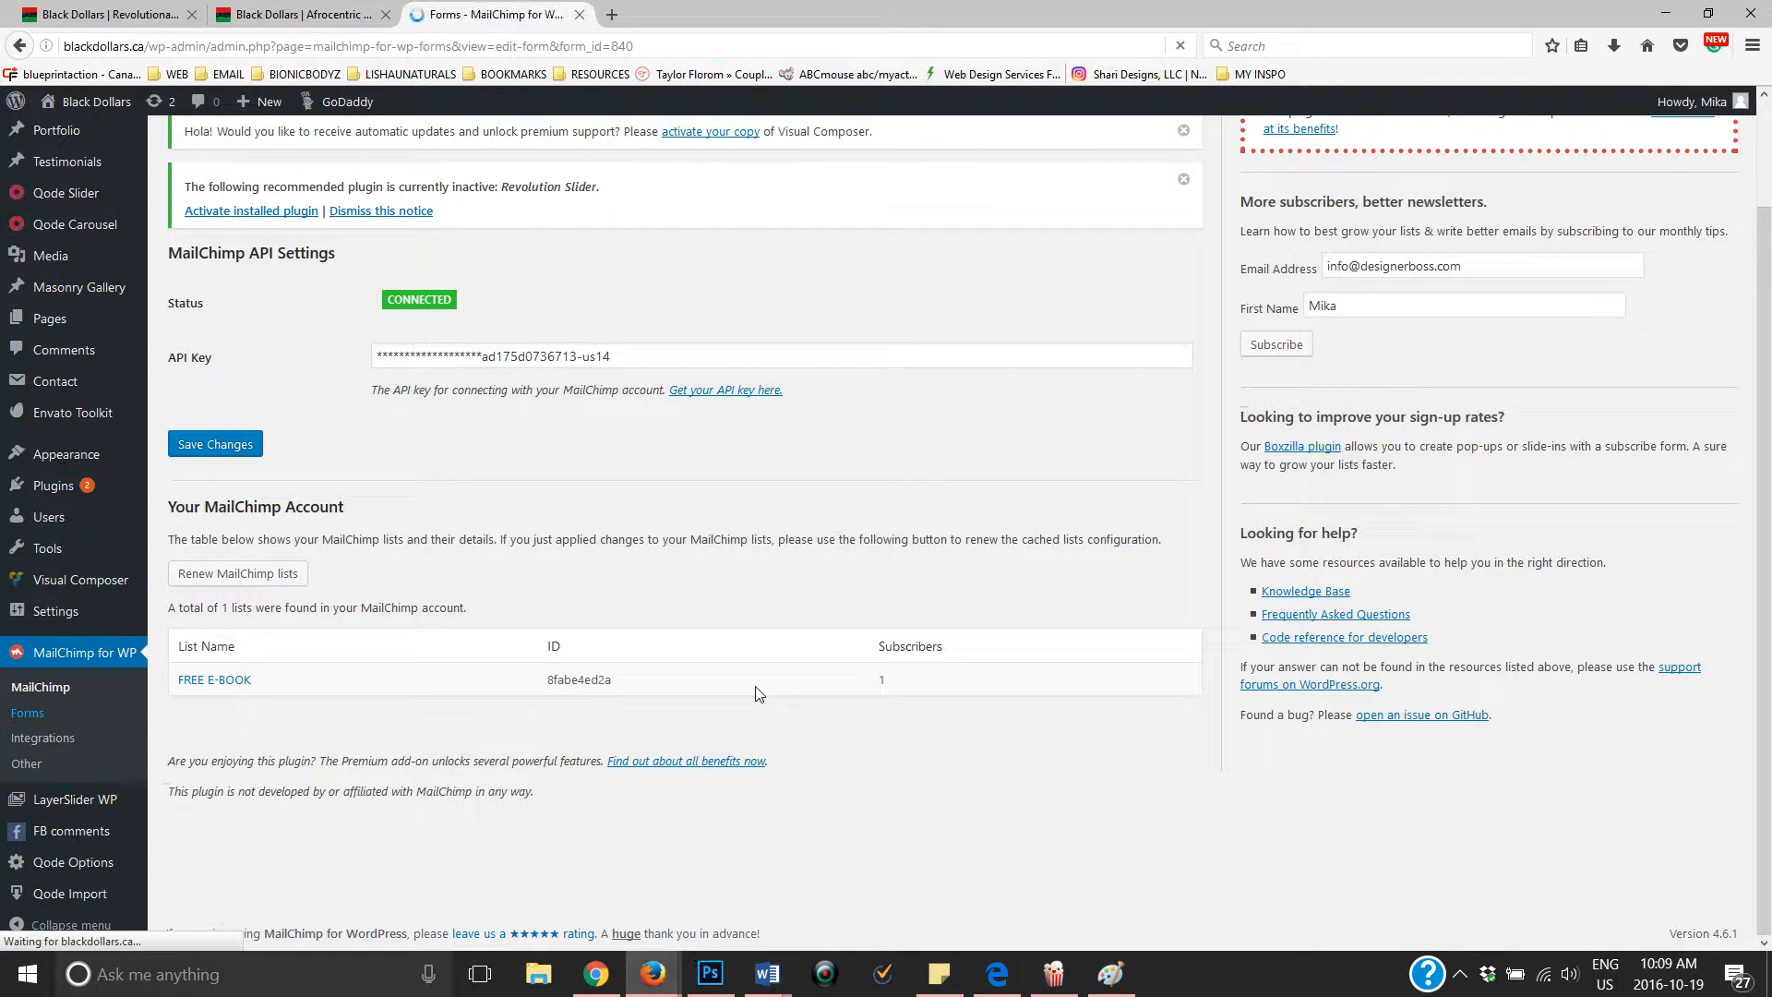
scroll(512, 630, "down", 3)
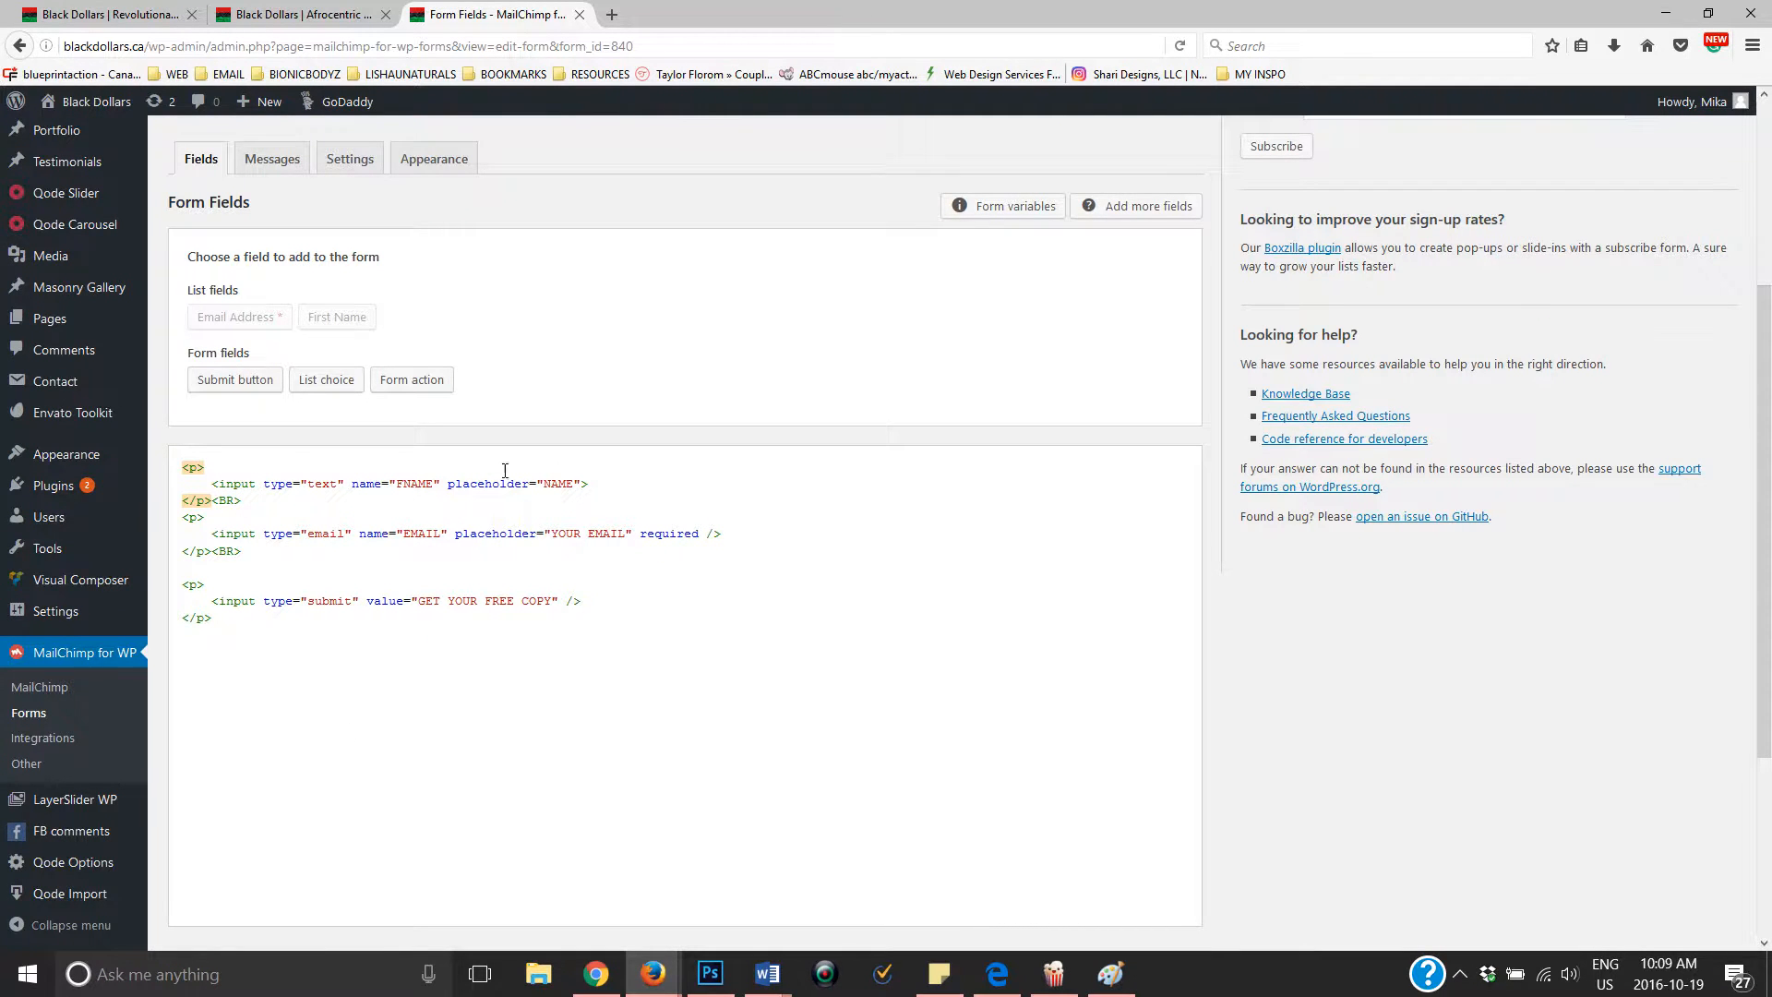
left_click(398, 486)
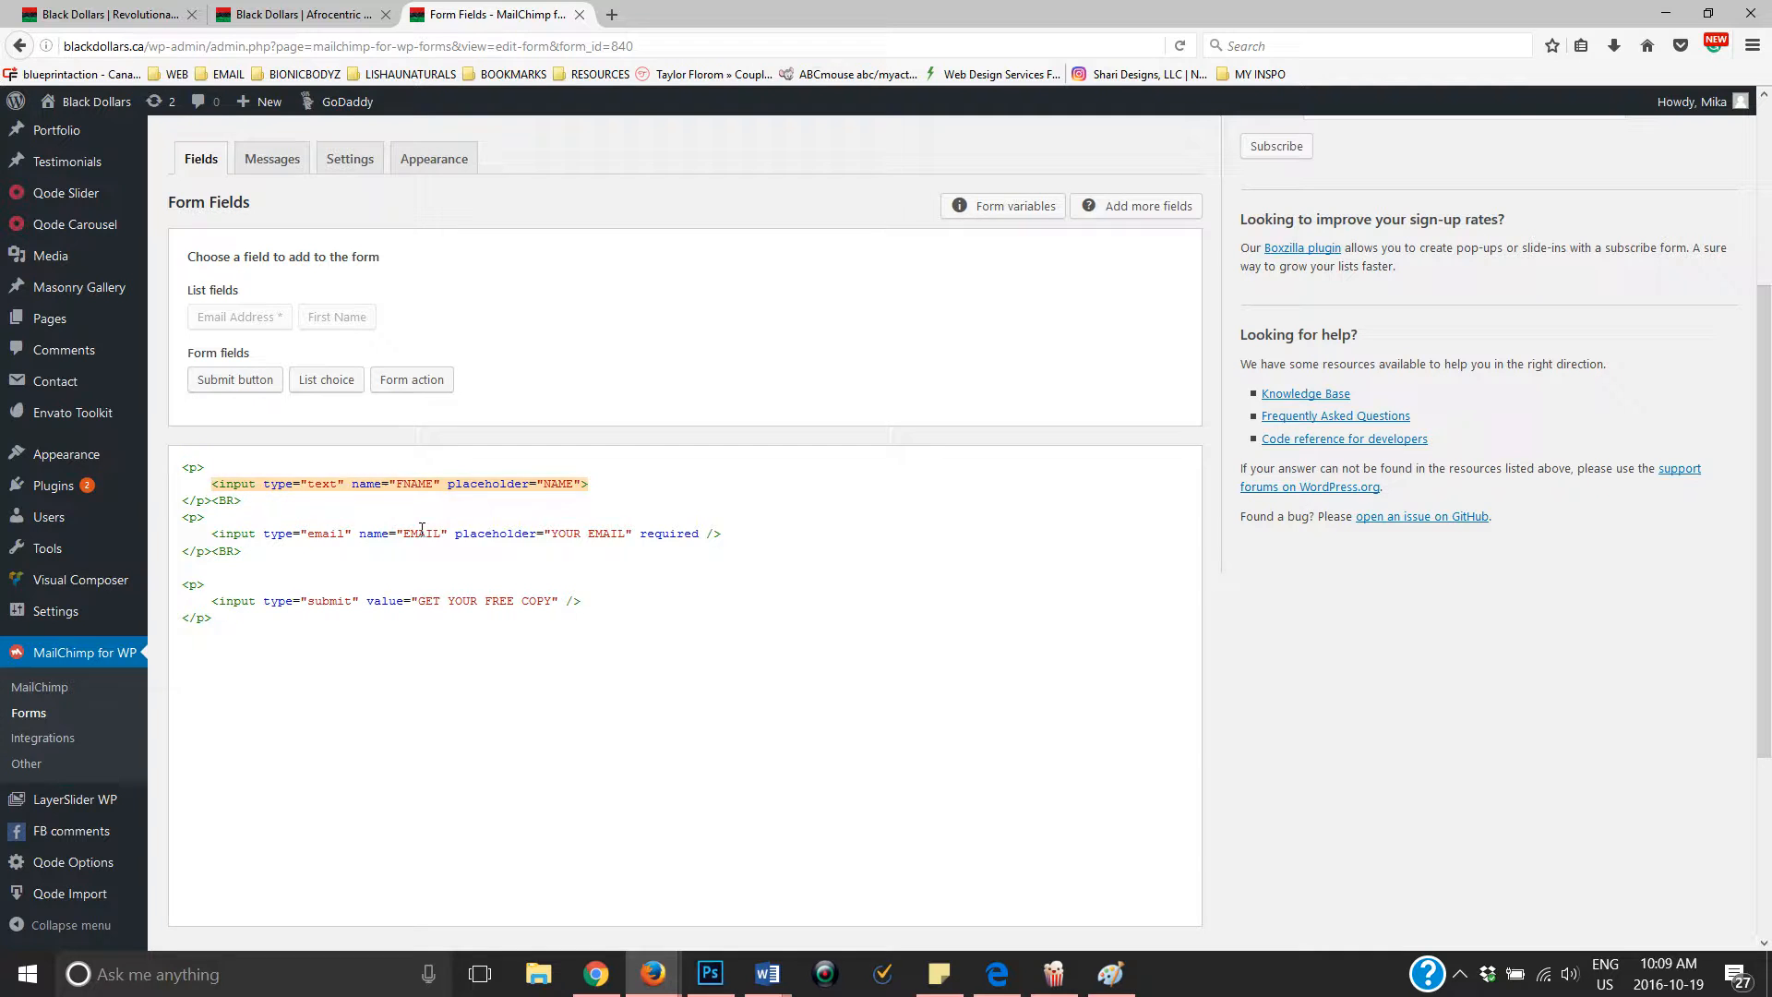
left_click(420, 533)
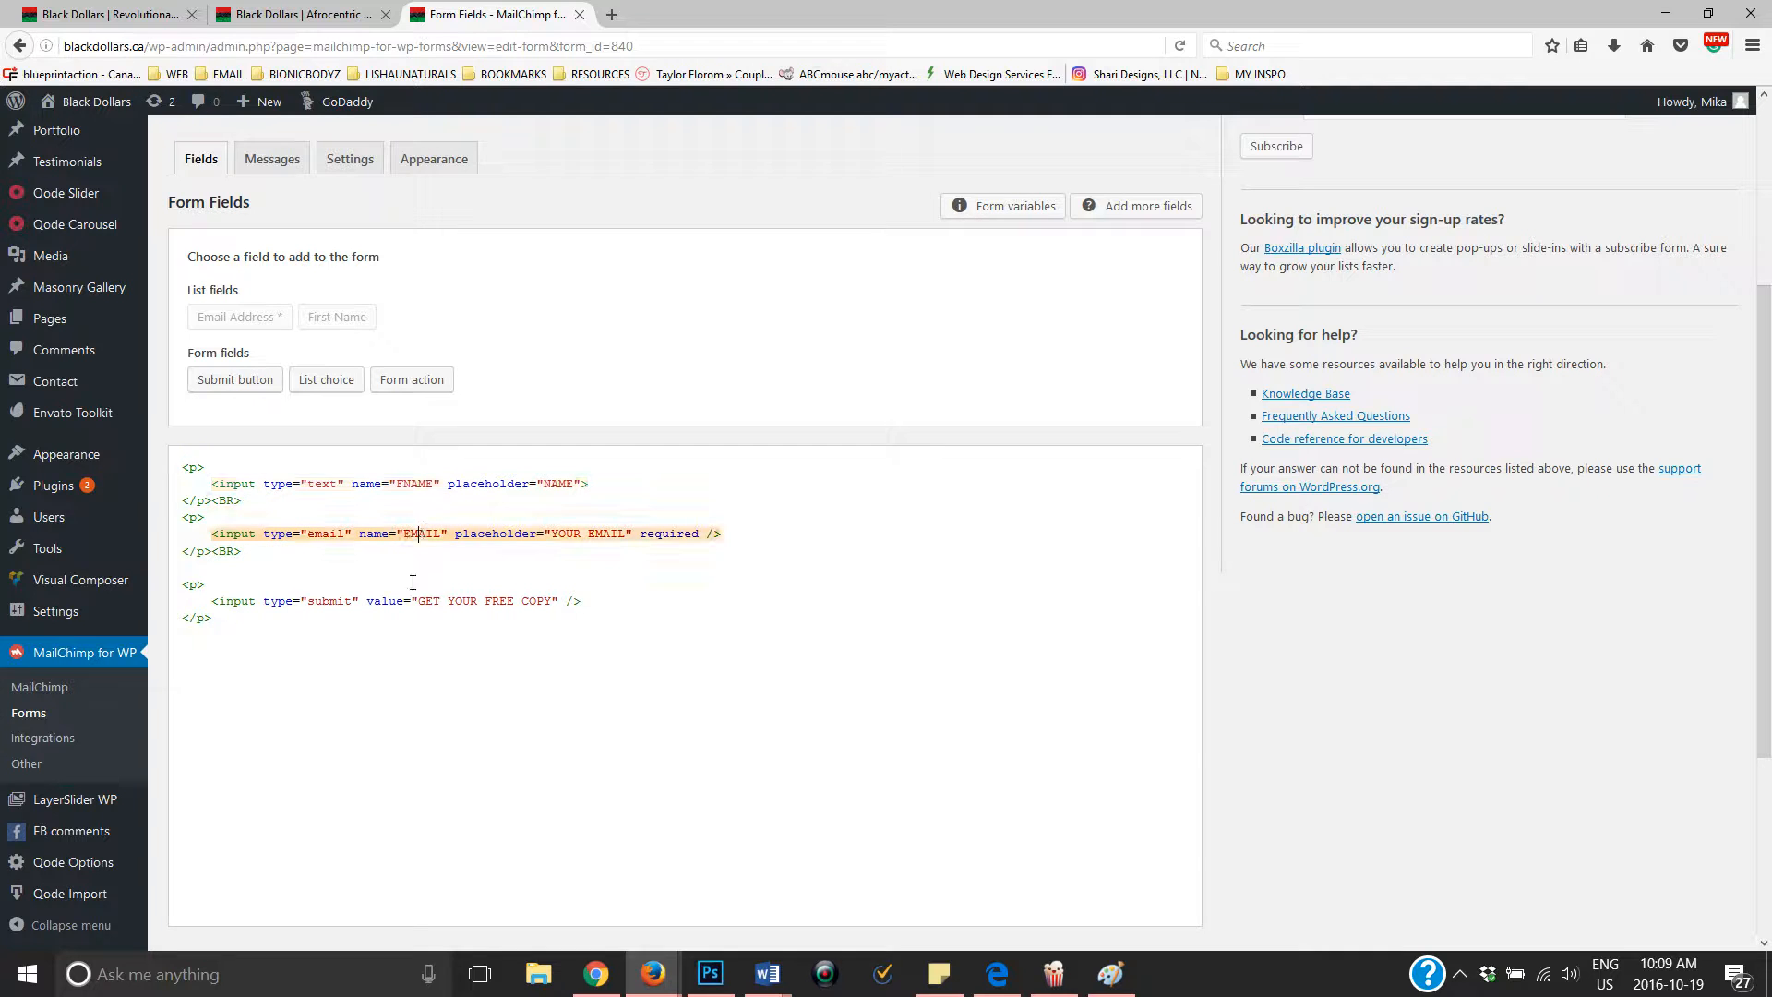
left_click(336, 604)
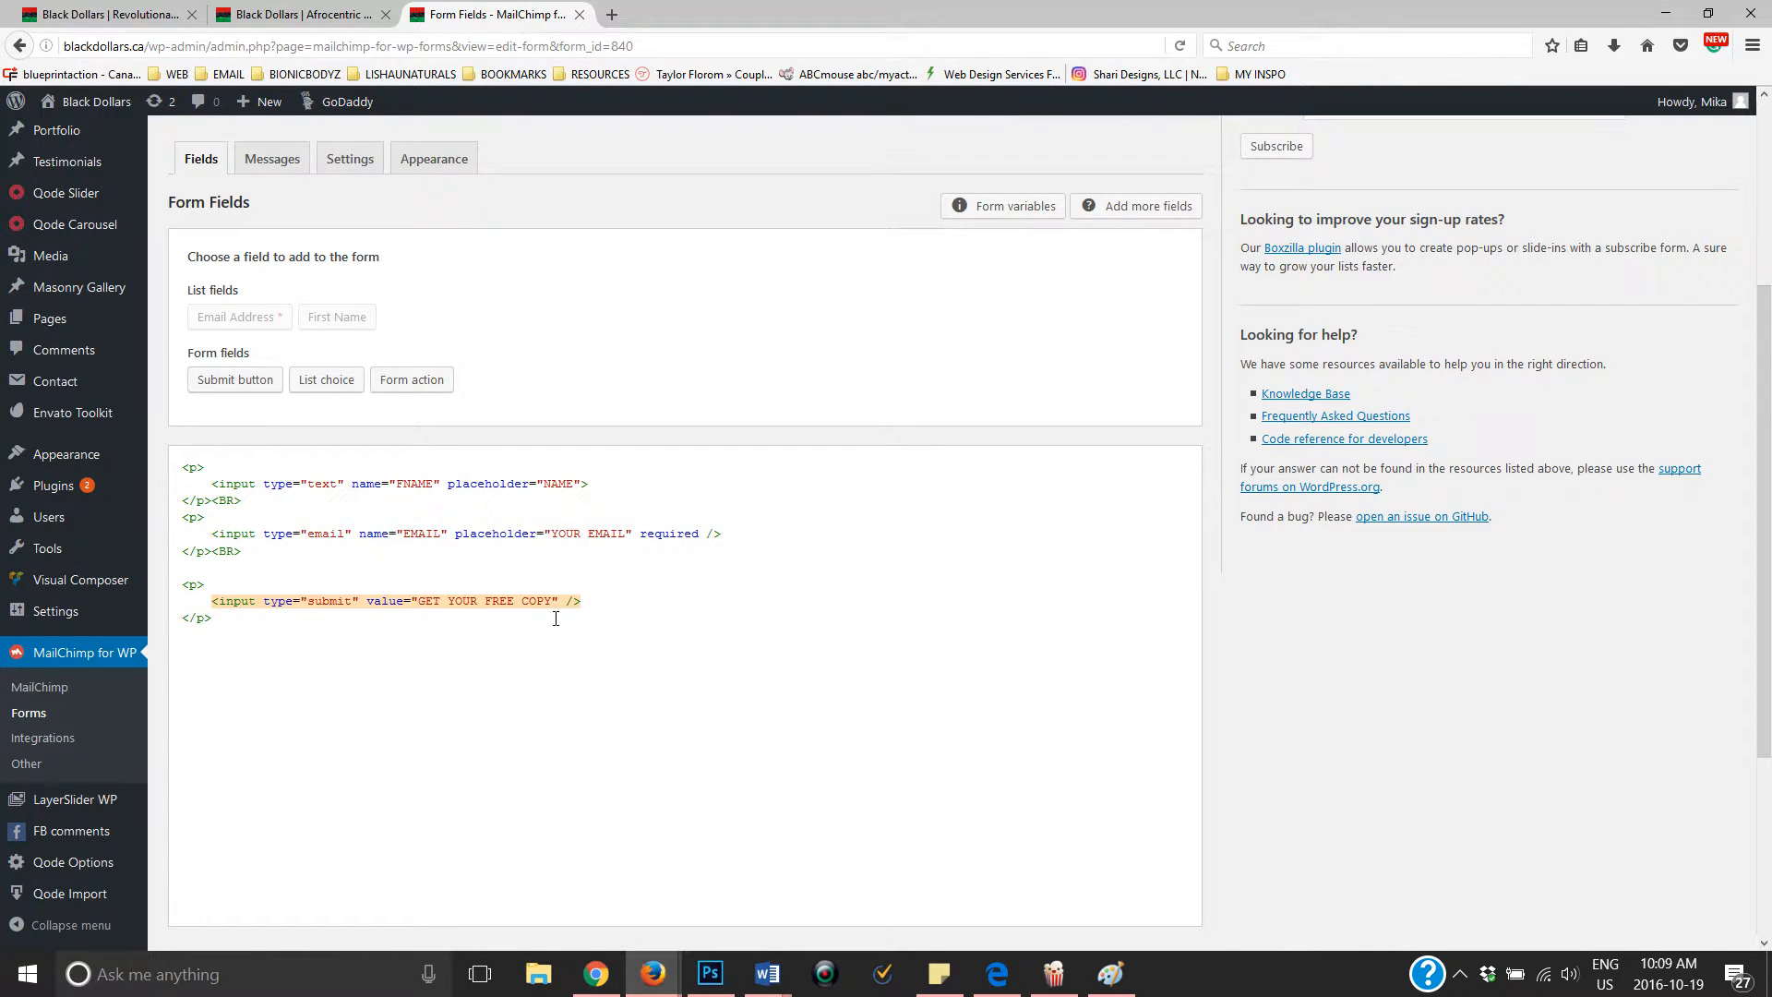
Find the form's shortcode beneath the form code and select it
scroll(556, 619, "down", 3)
scroll(554, 625, "up", 7)
scroll(495, 296, "down", 7)
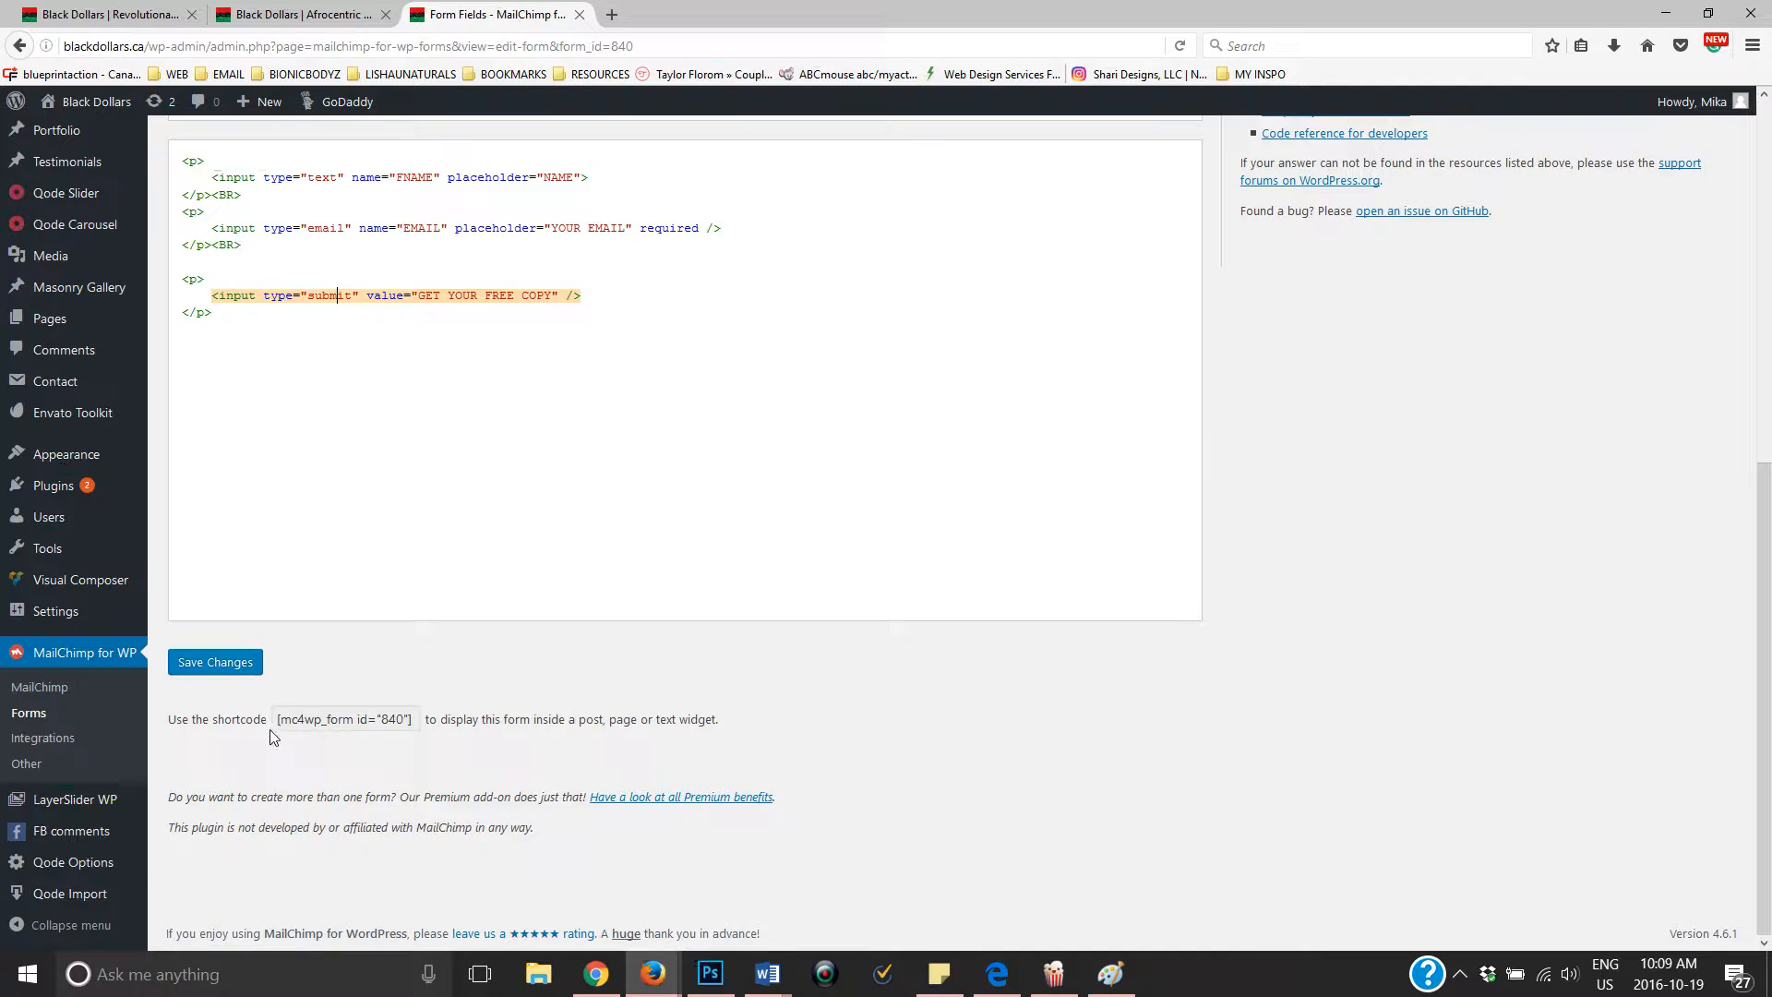
left_click(336, 712)
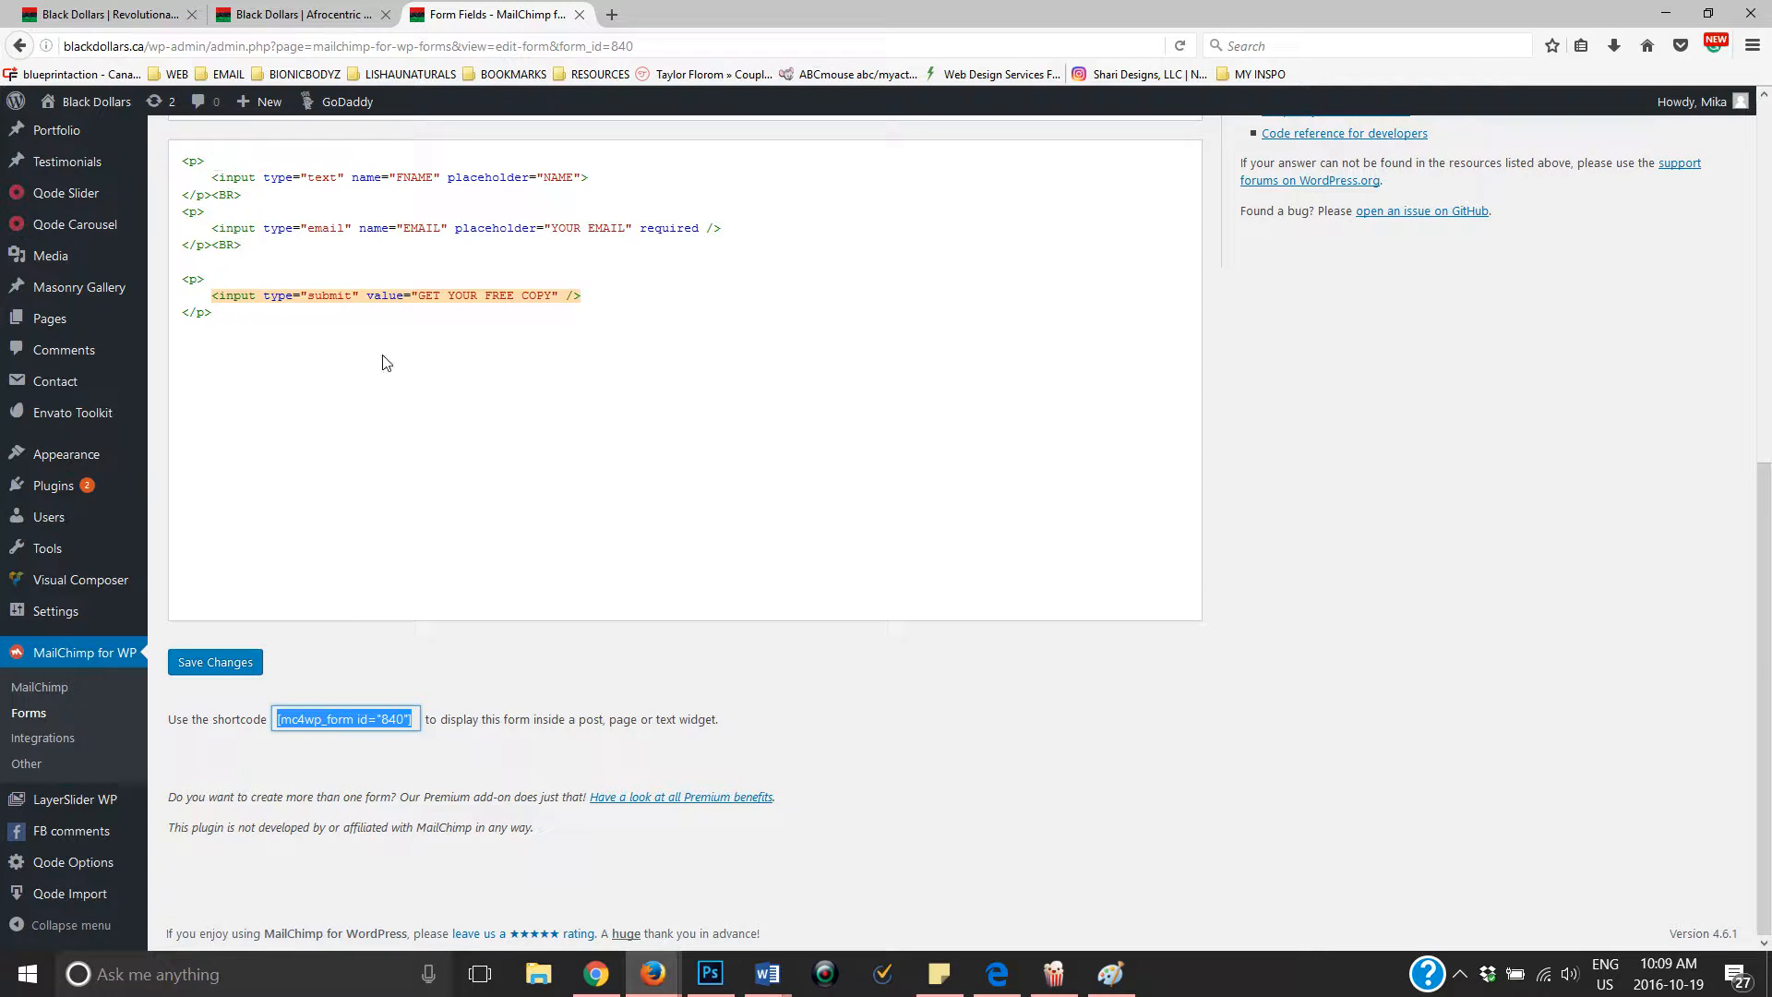
Go to the list of all pages and open the page named test for editing
scroll(518, 312, "up", 7)
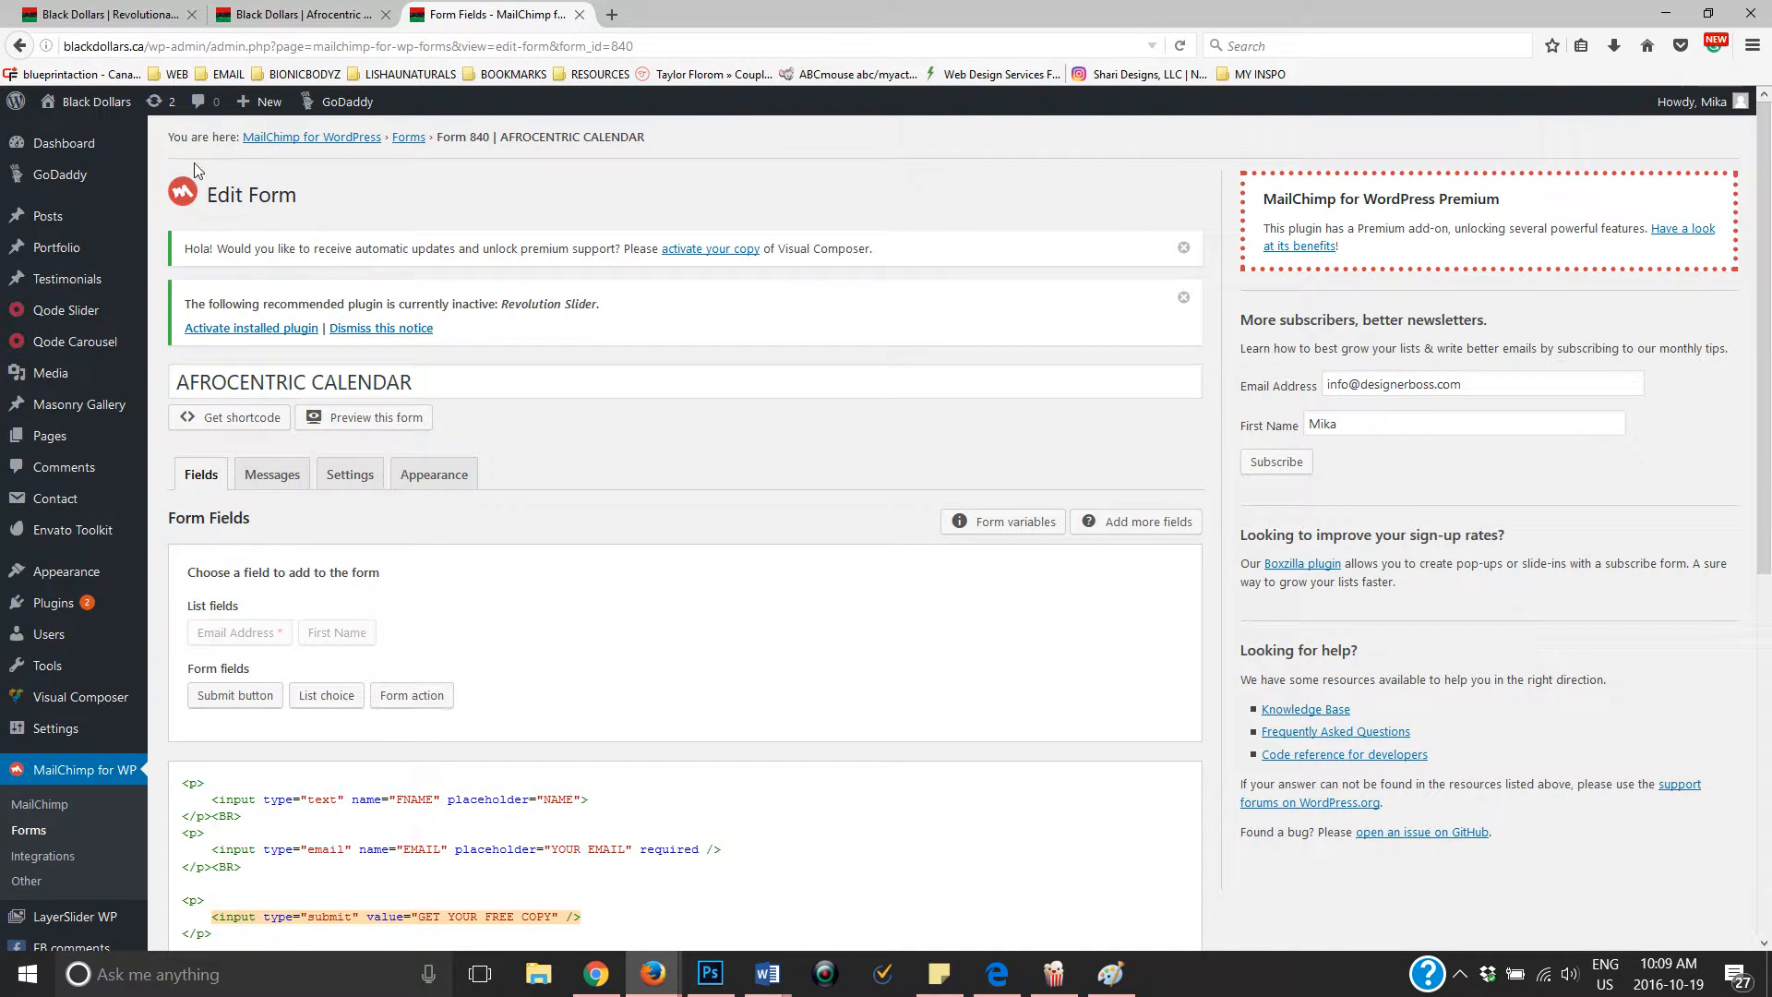
mouse_move(53, 163)
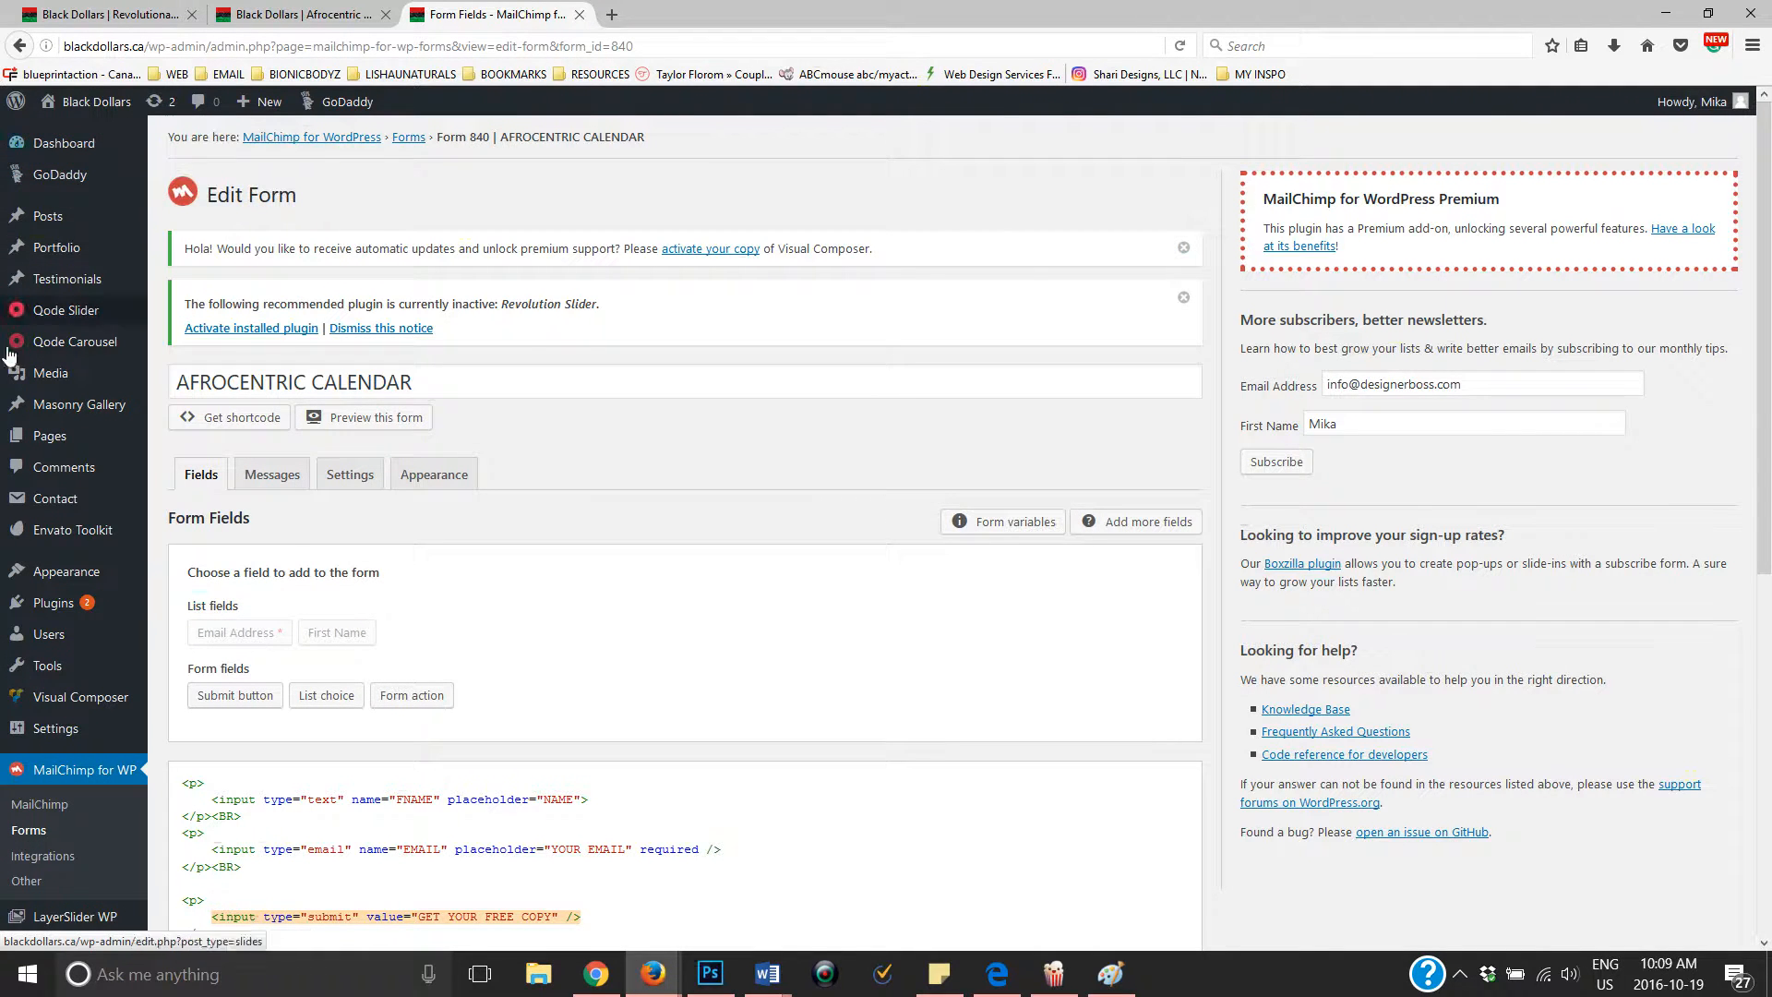
mouse_move(40, 496)
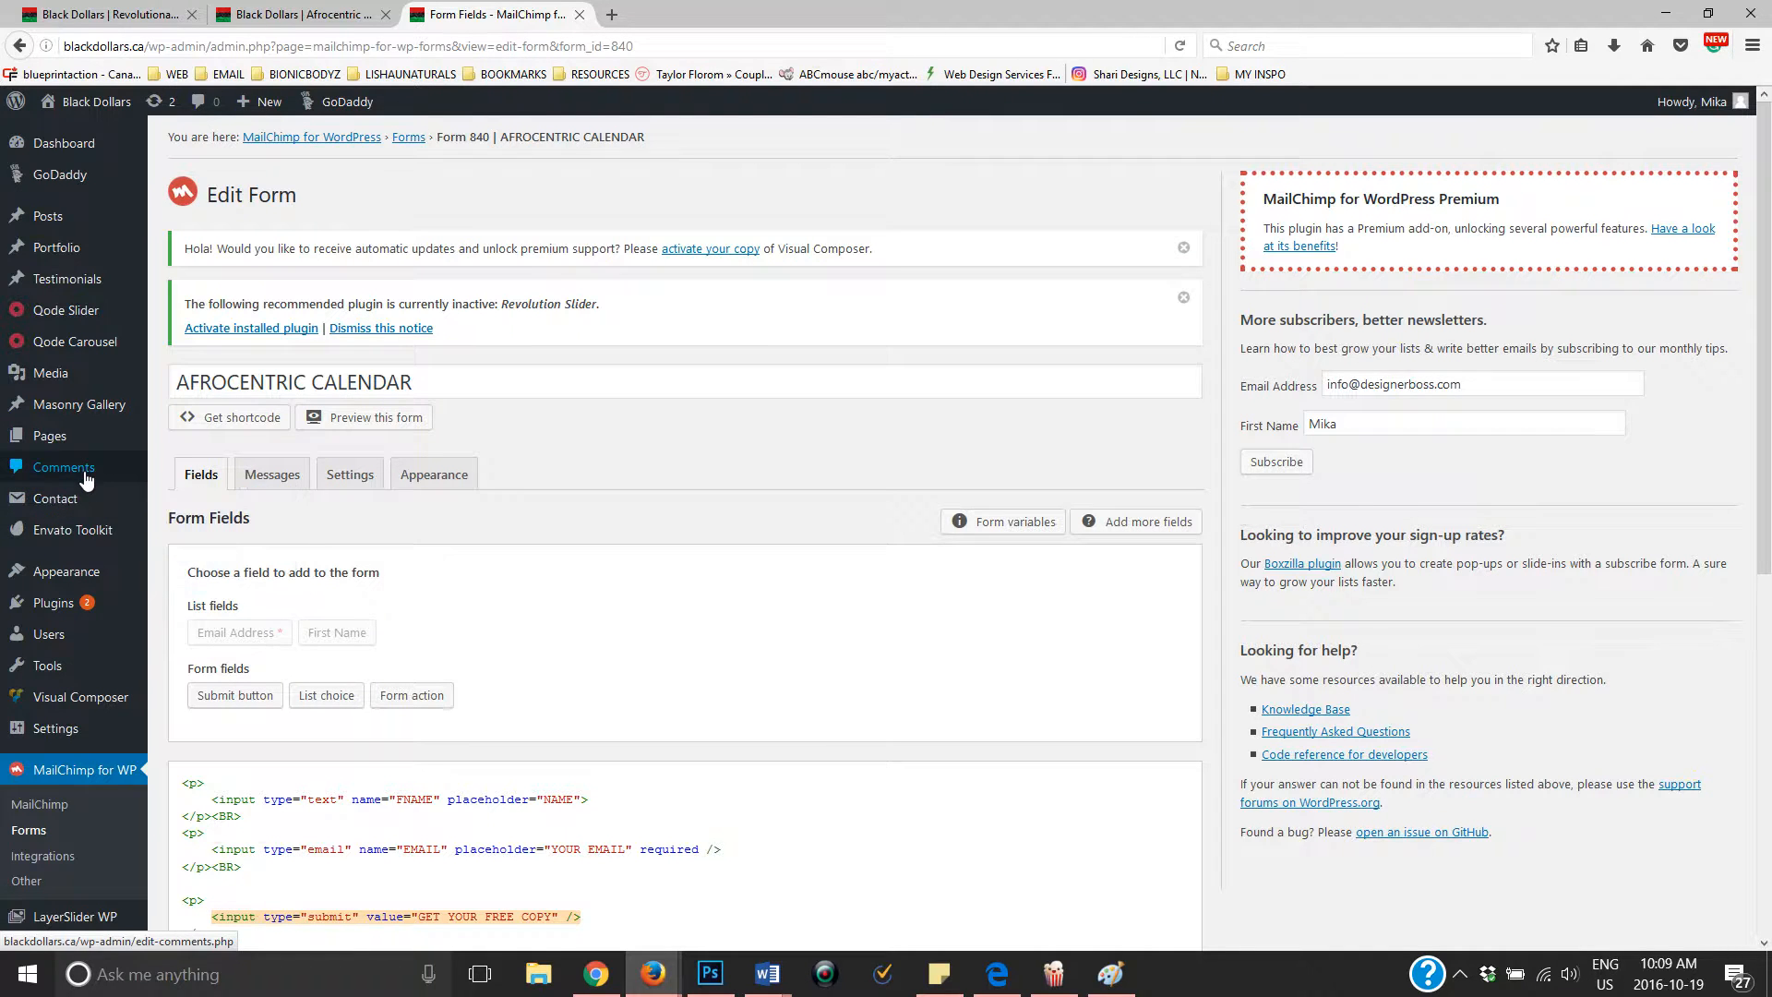
mouse_move(92, 450)
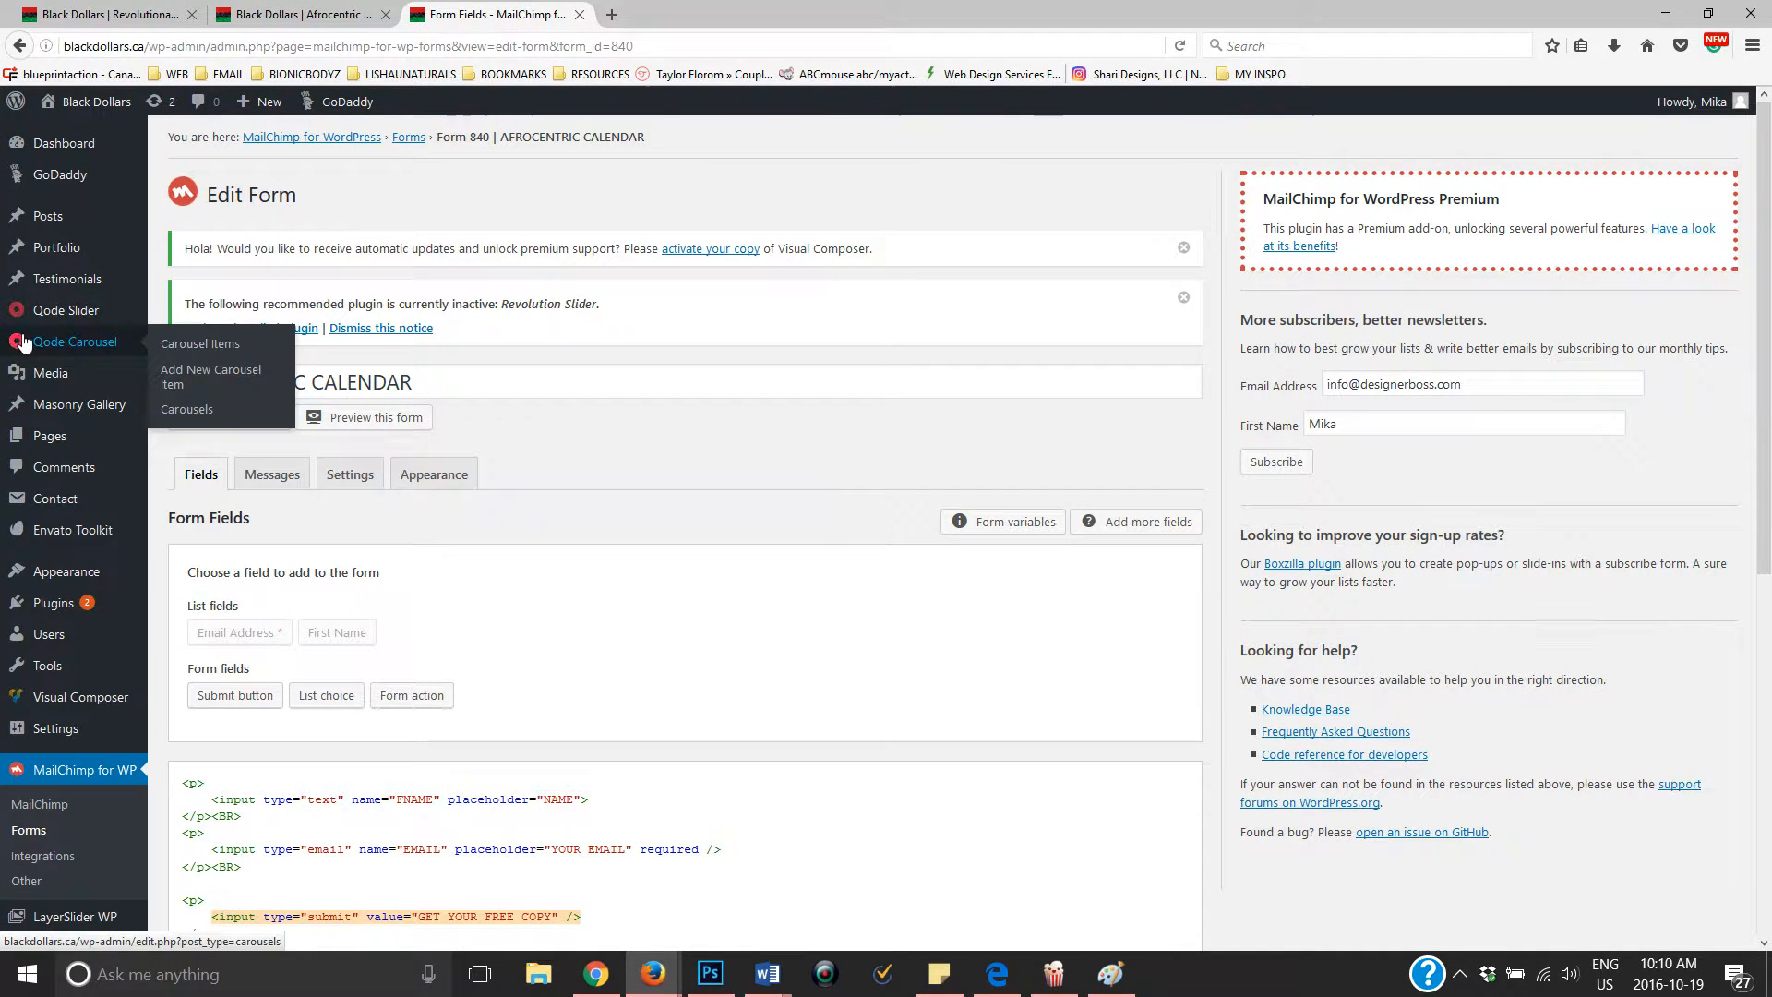
left_click(52, 438)
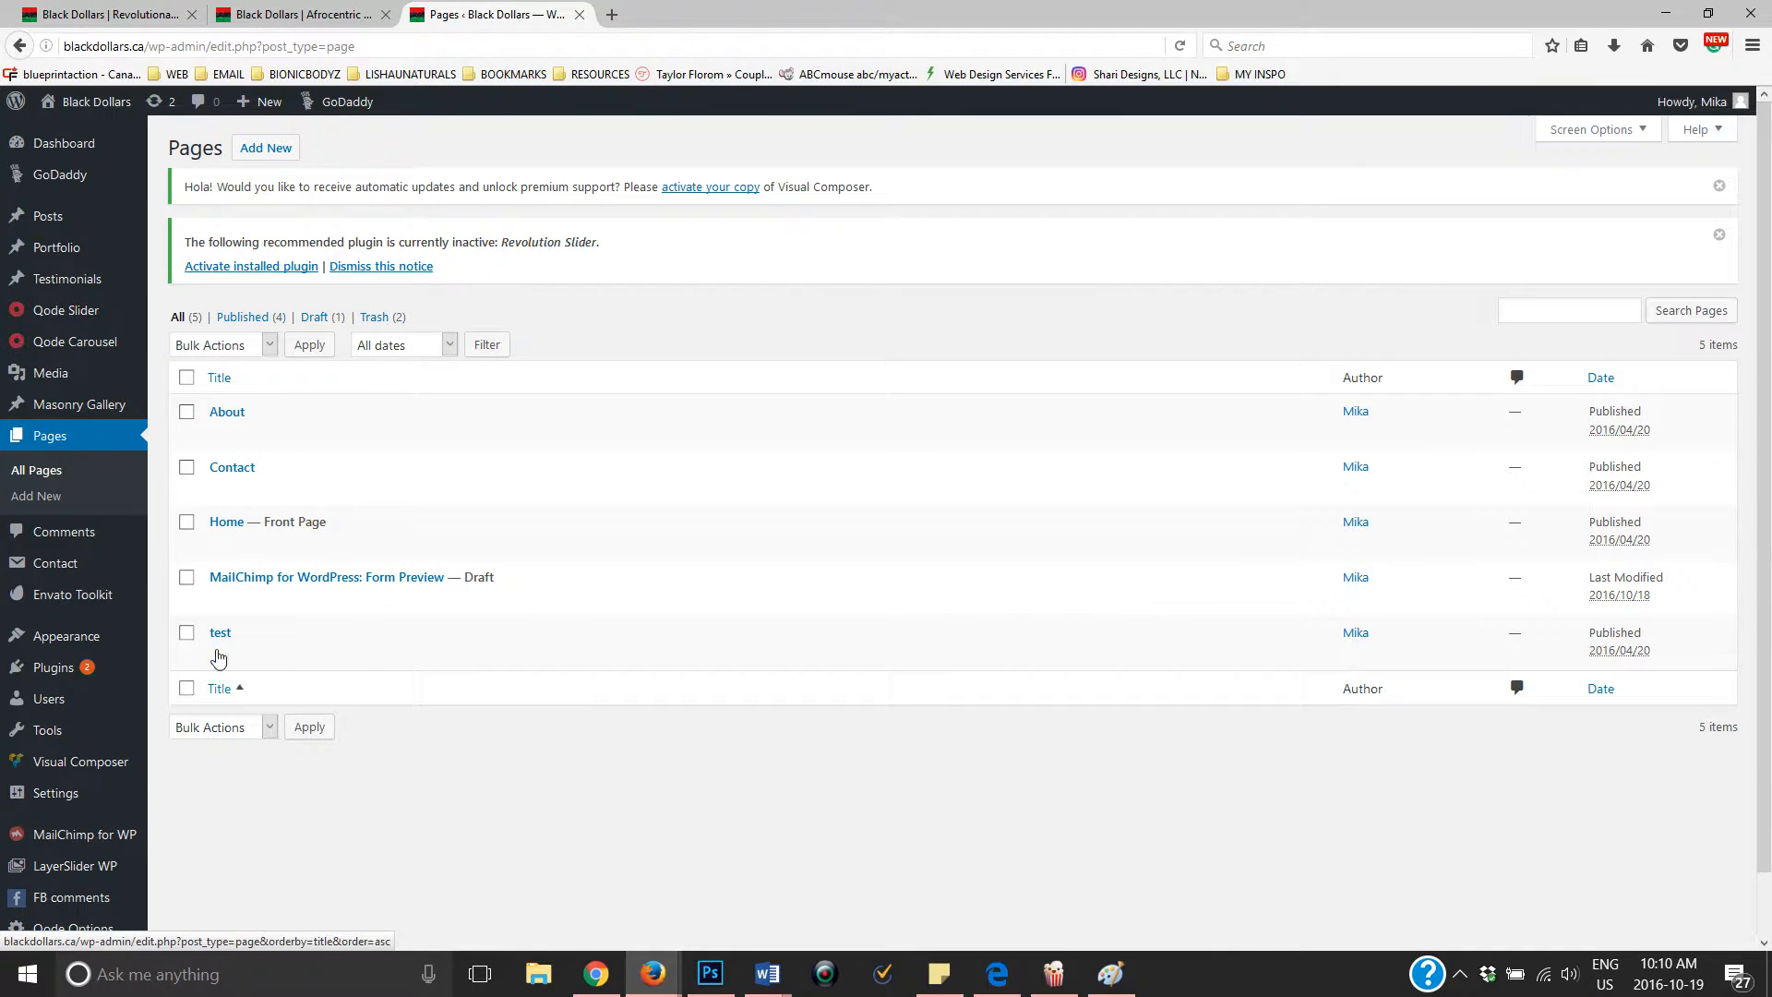
mouse_move(219, 655)
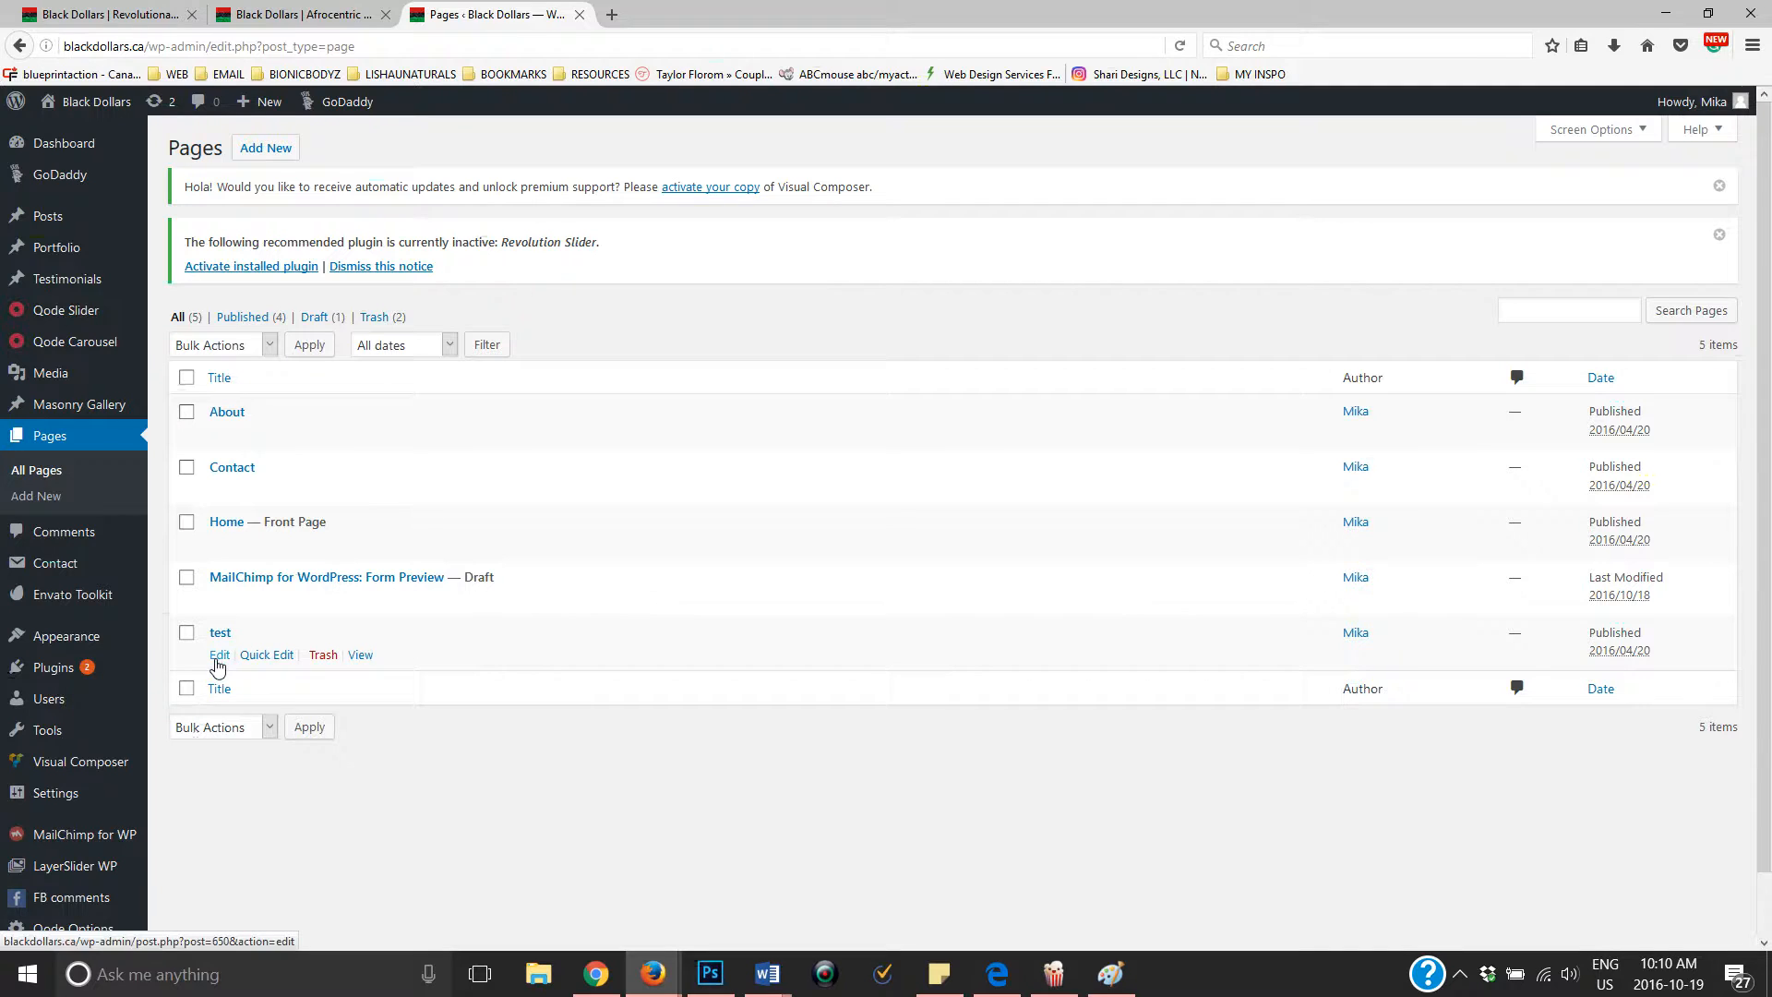
left_click(218, 658)
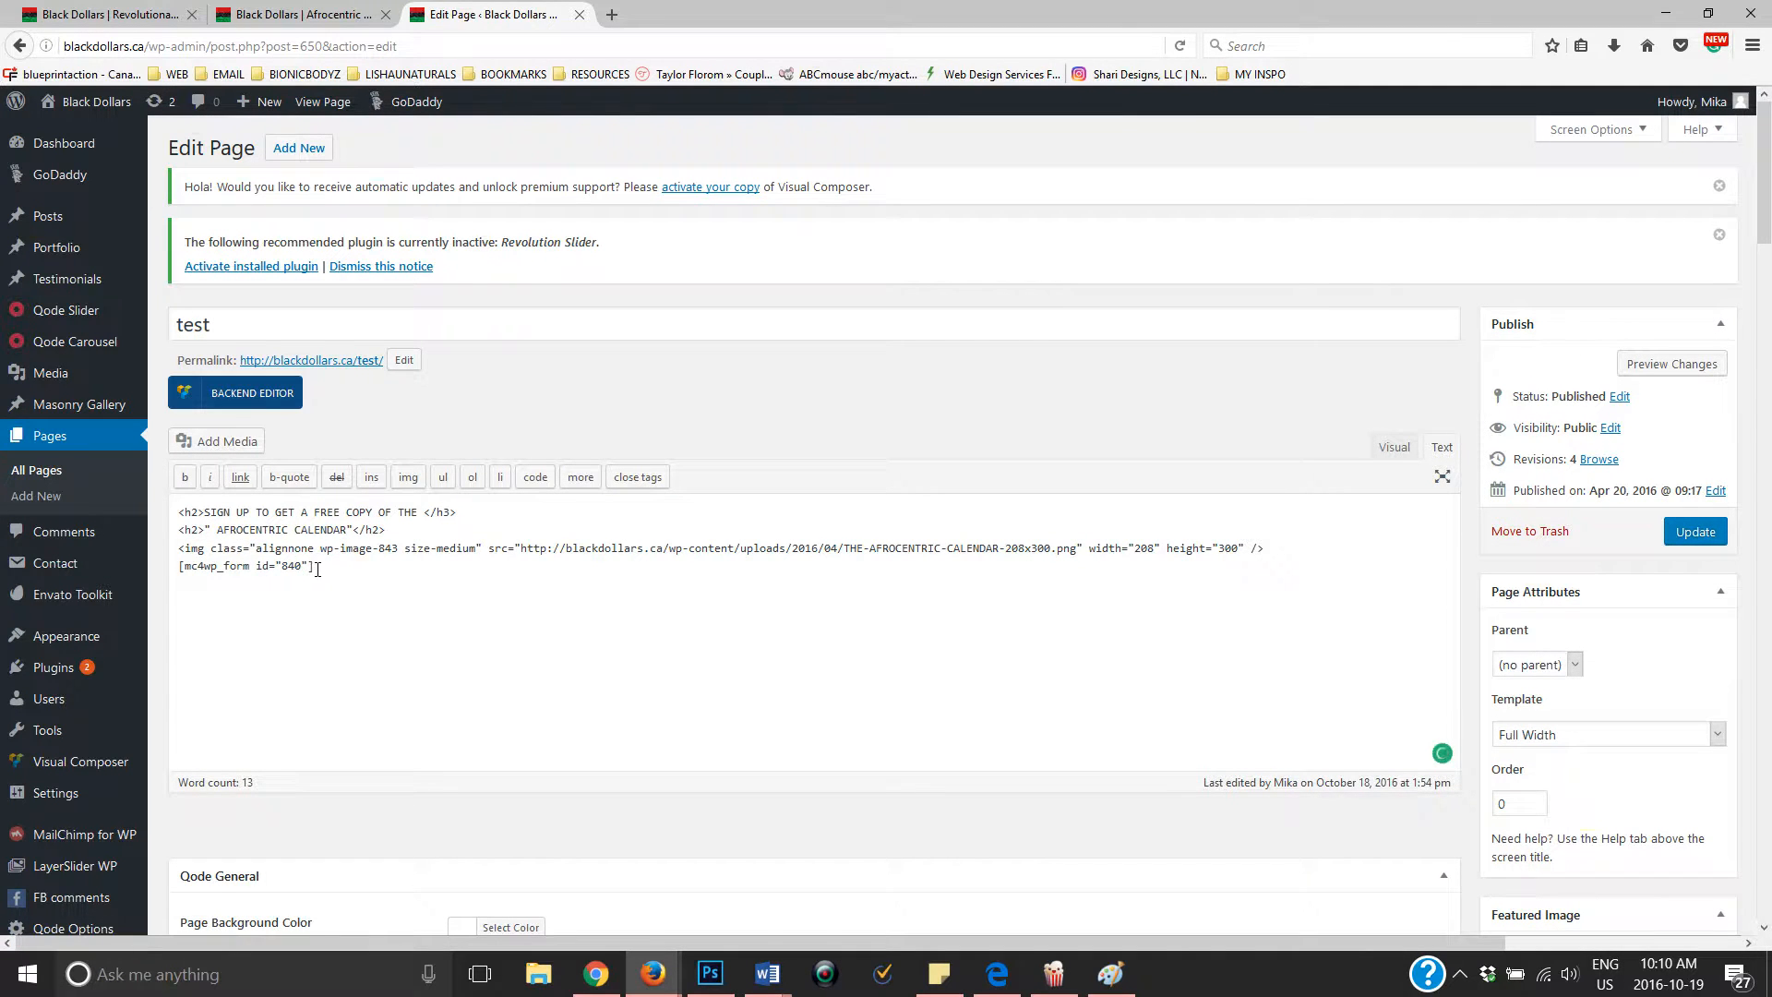
Delete the test page's existing code and enter the line "THIS IS A TEST AD" in the visual editor, followed by a new paragraph
left_click_drag(315, 565, 168, 510)
key("BackSpace")
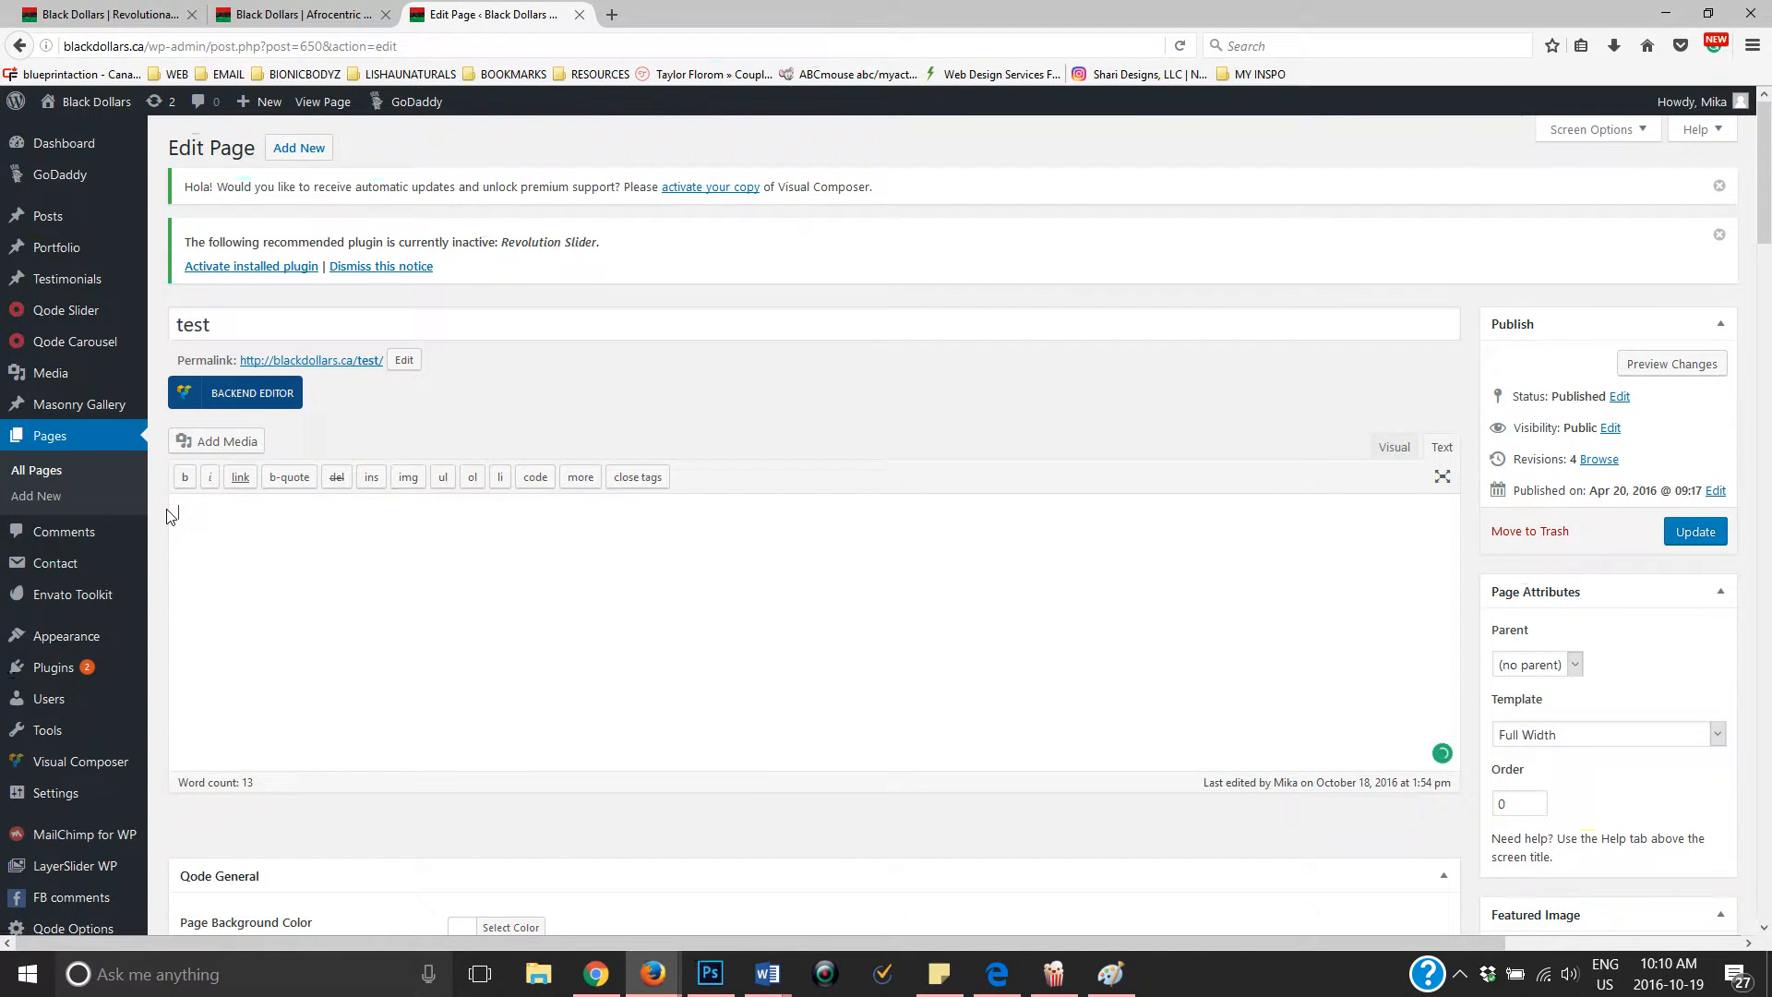
left_click(1394, 447)
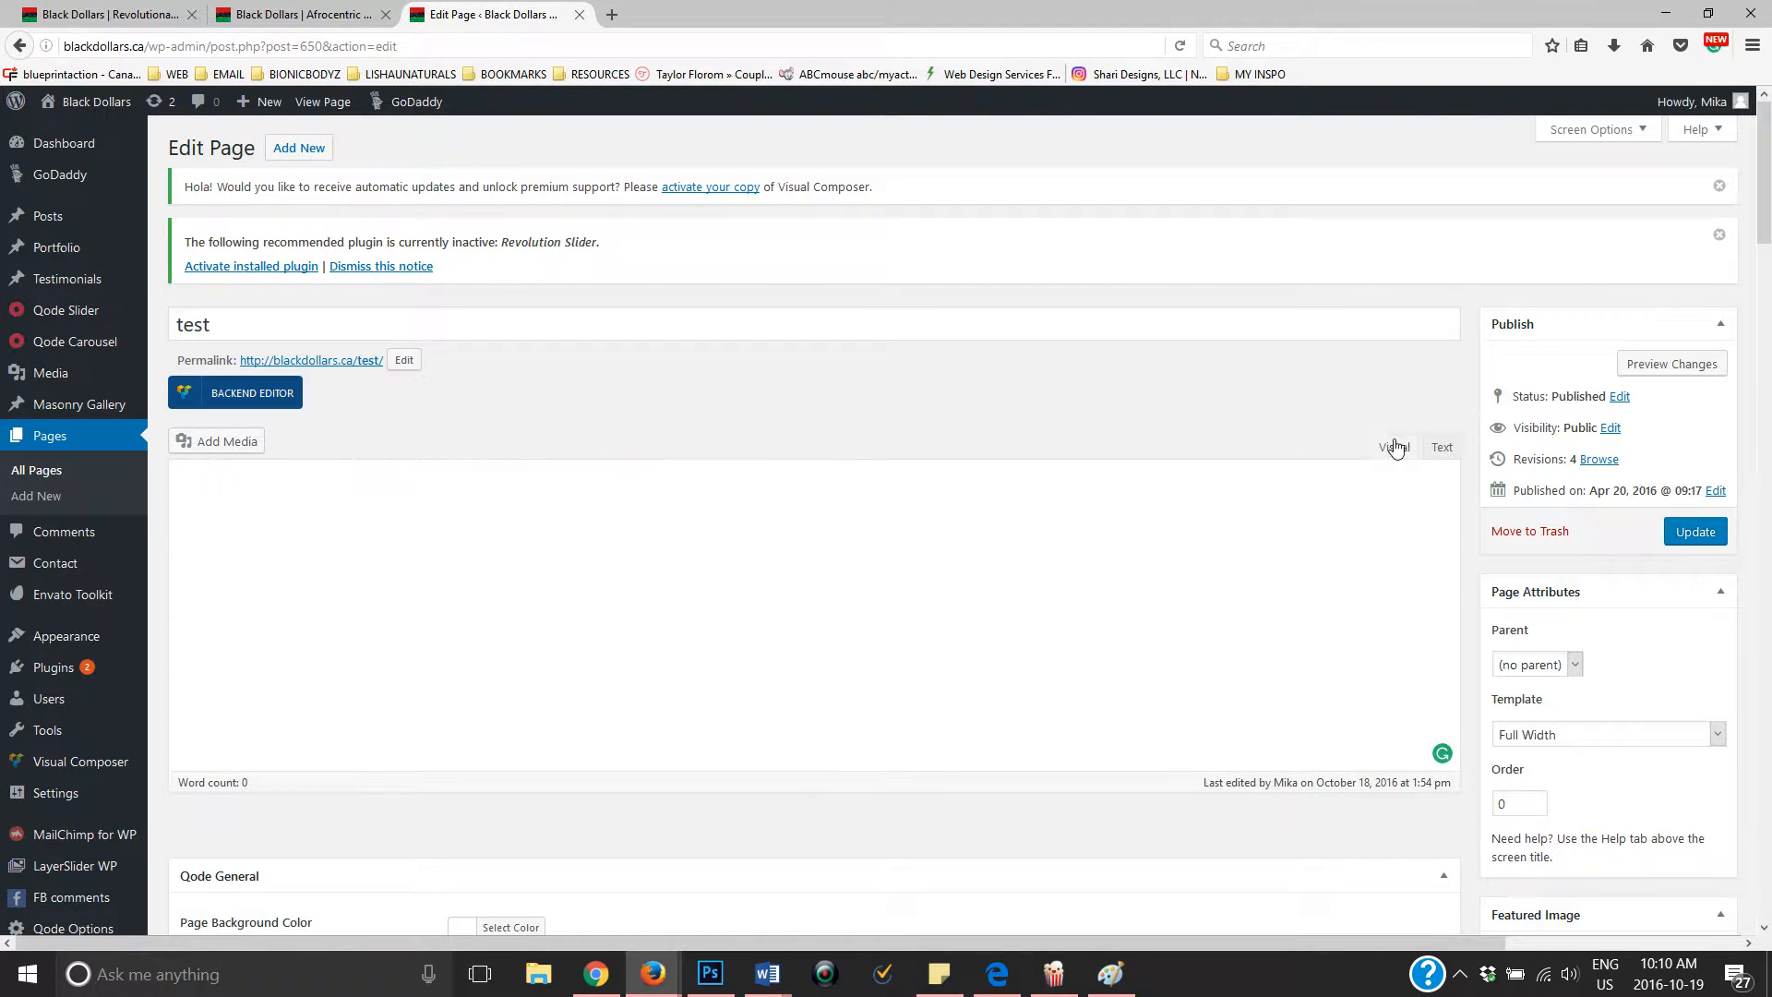
left_click(1440, 447)
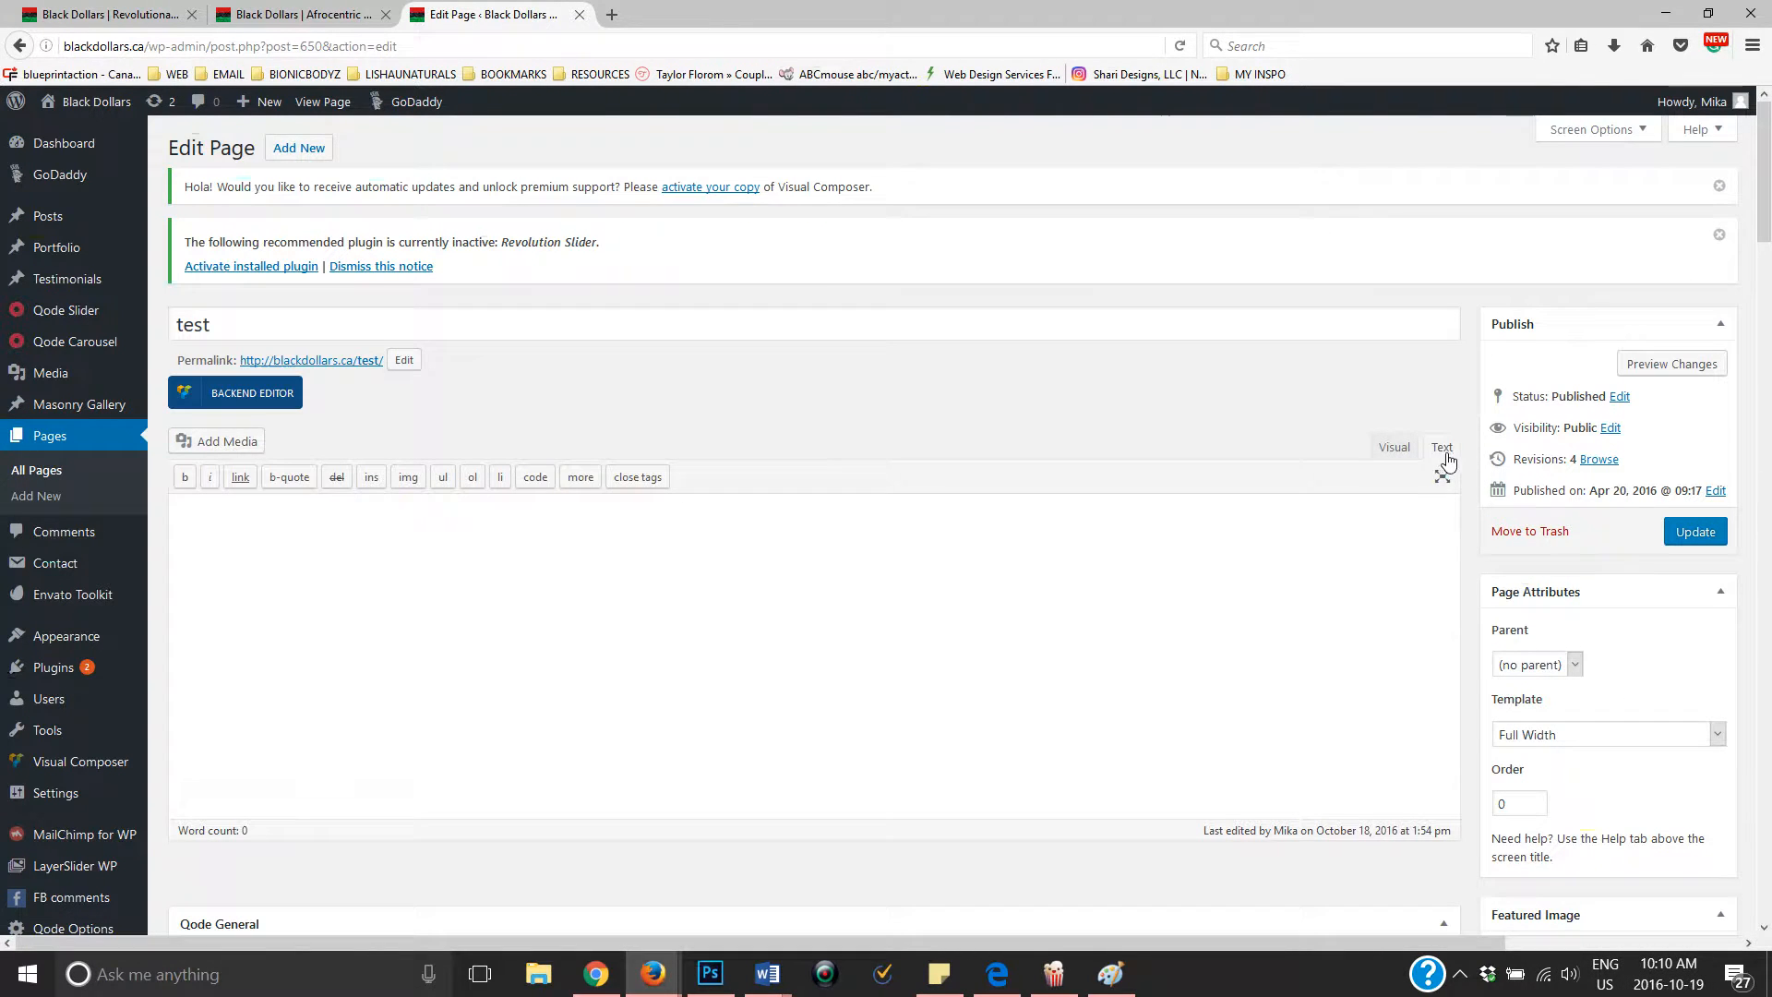
left_click(1395, 449)
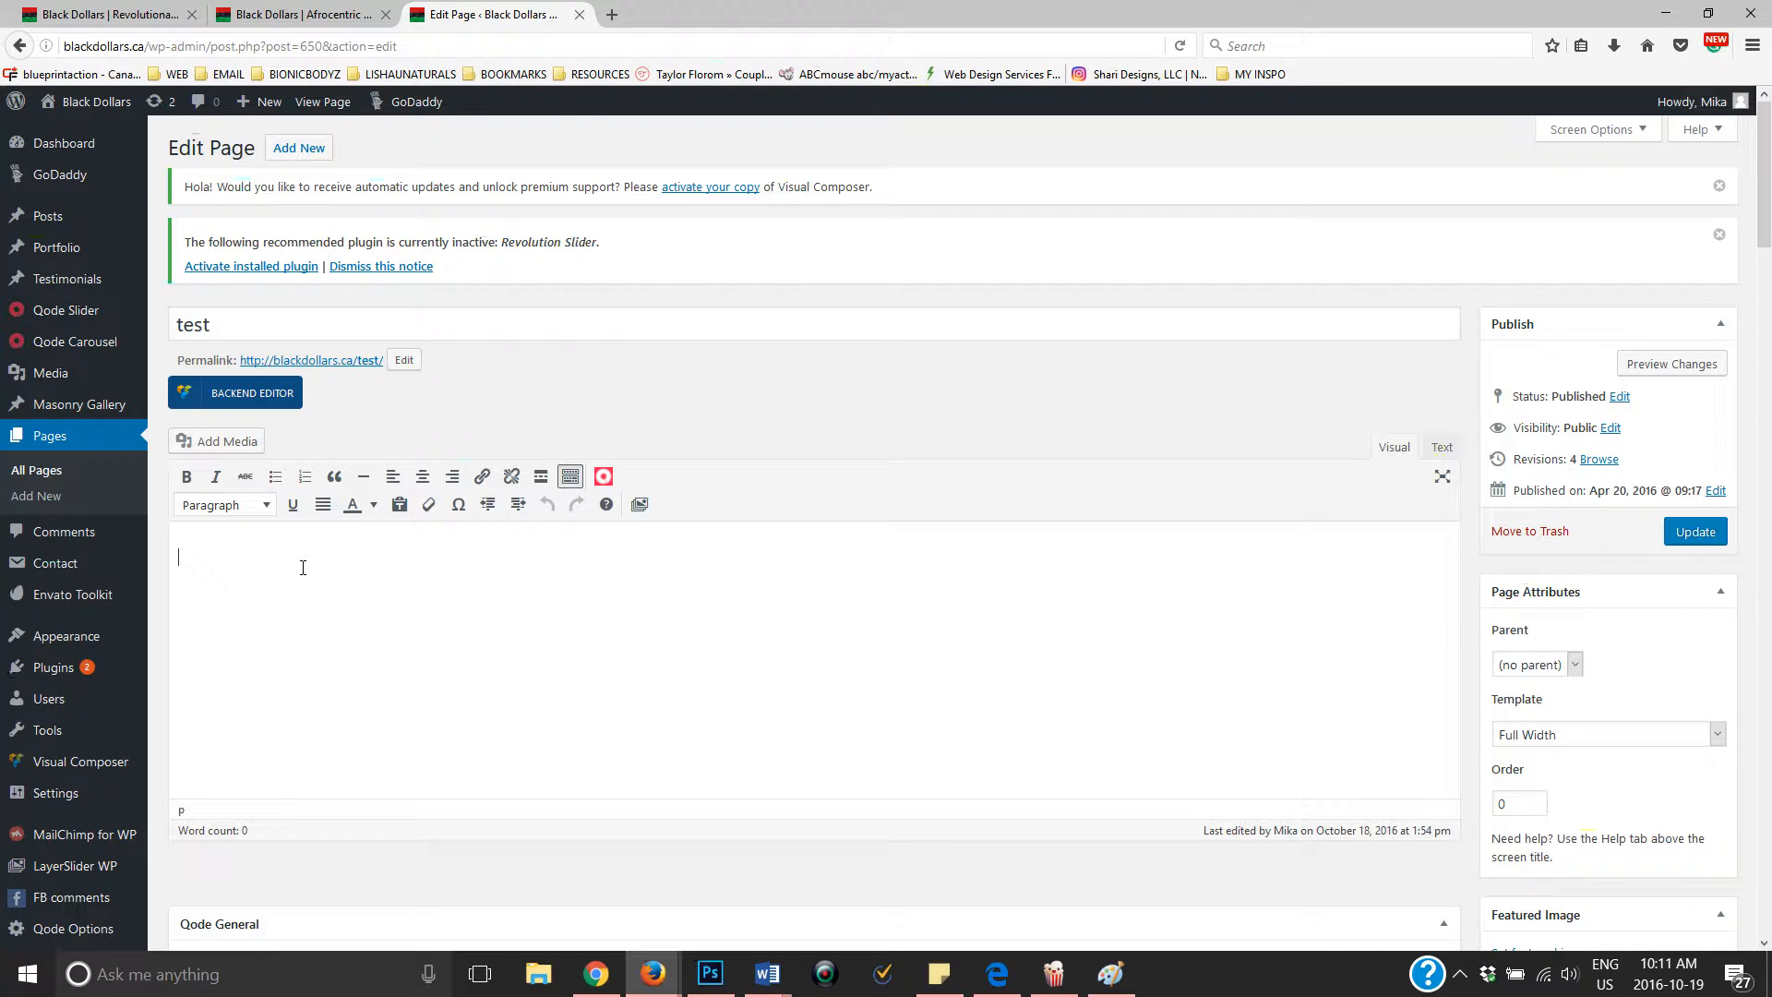
type("THIS IS A TEST AD")
key("Return")
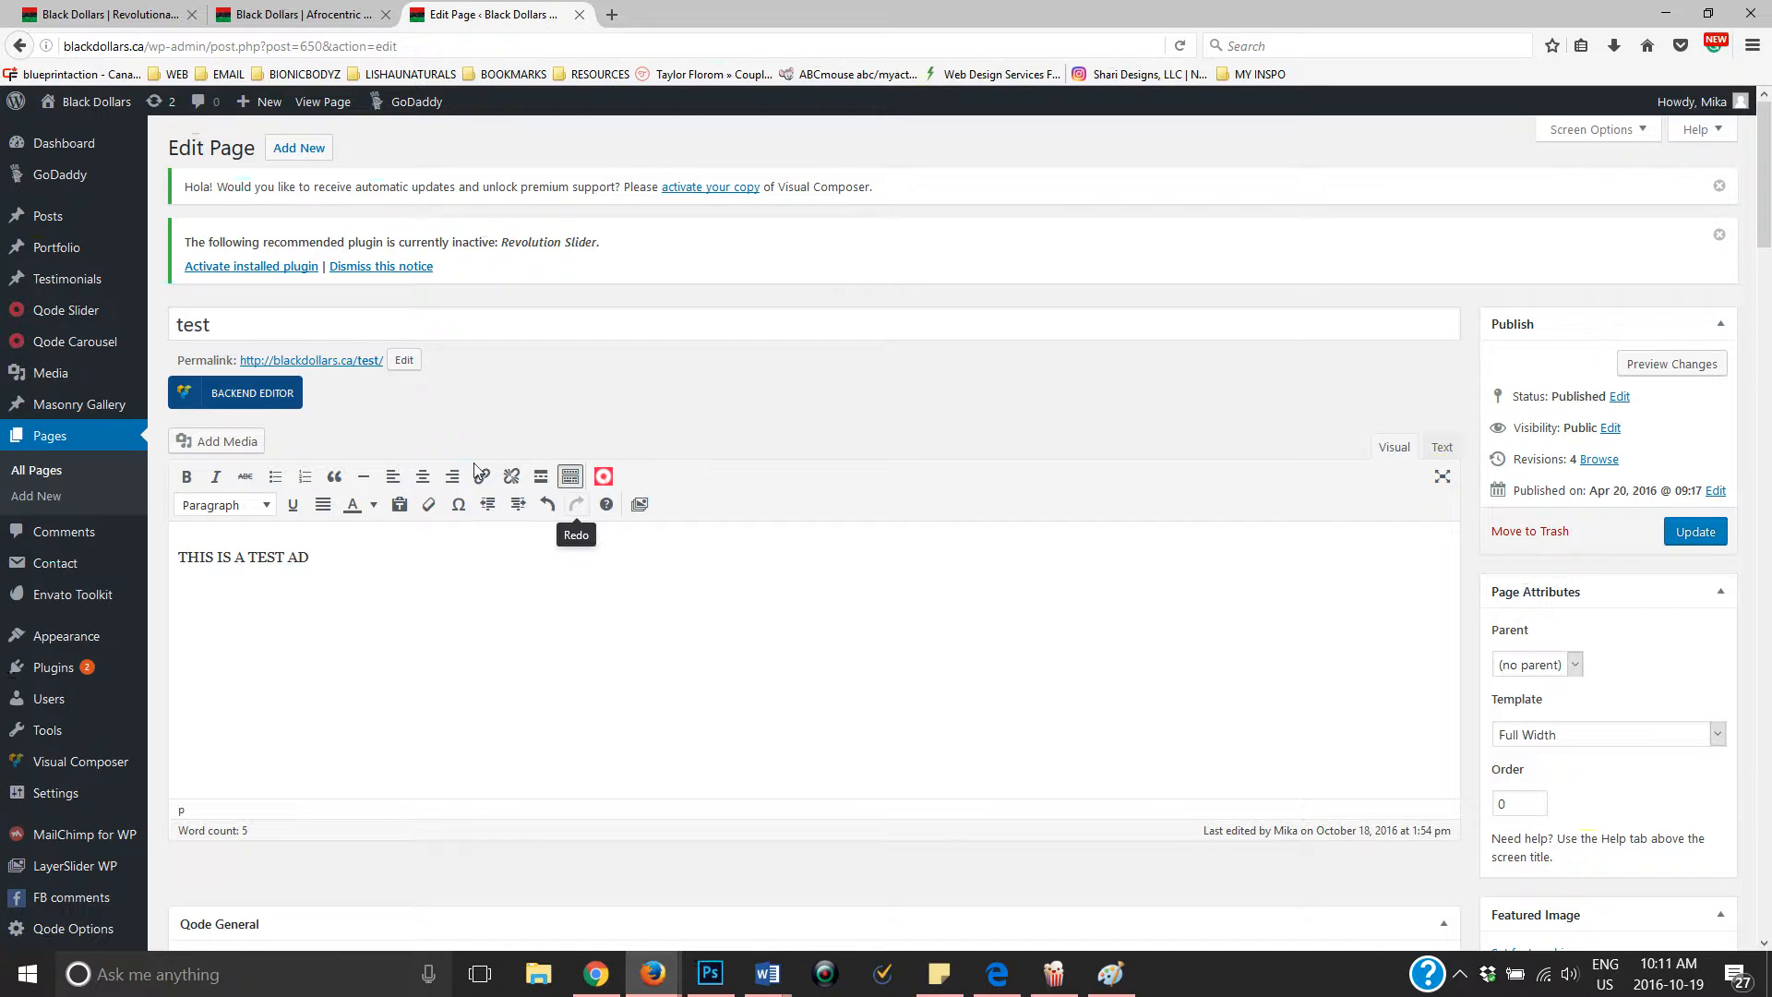
Insert the GOLDEN-STOOL-1.jpg image from the media library below the test ad line
left_click(229, 443)
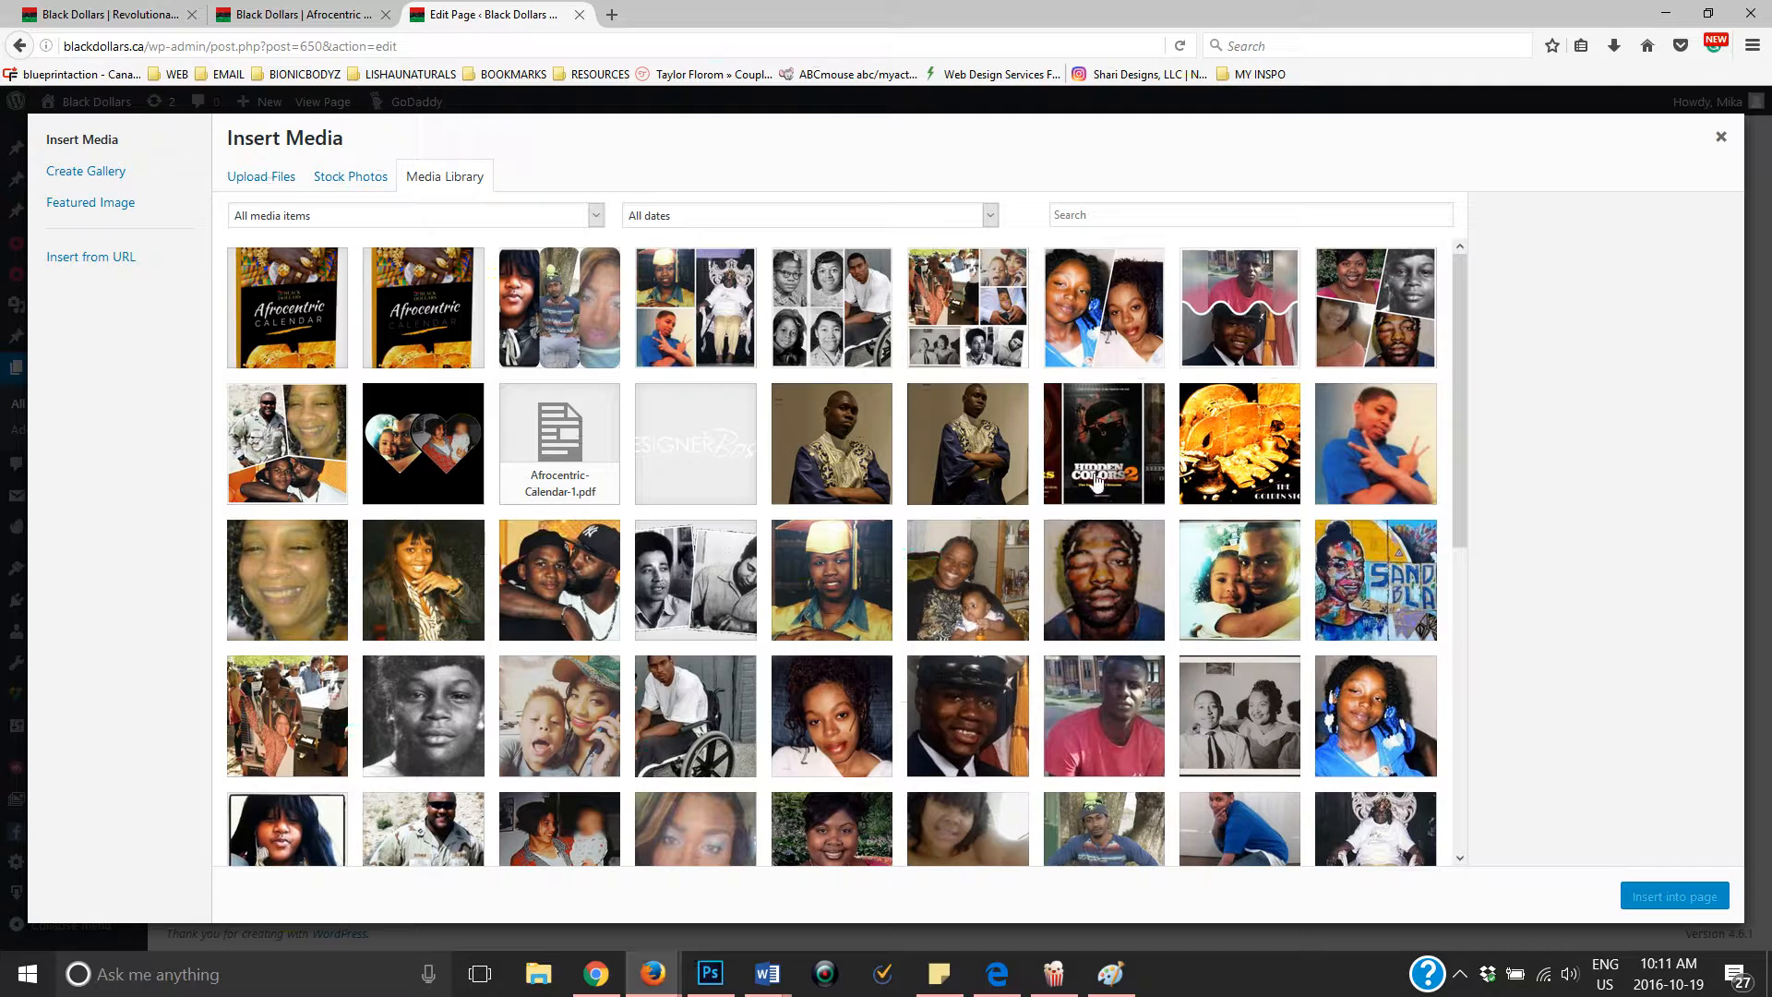
left_click(1231, 454)
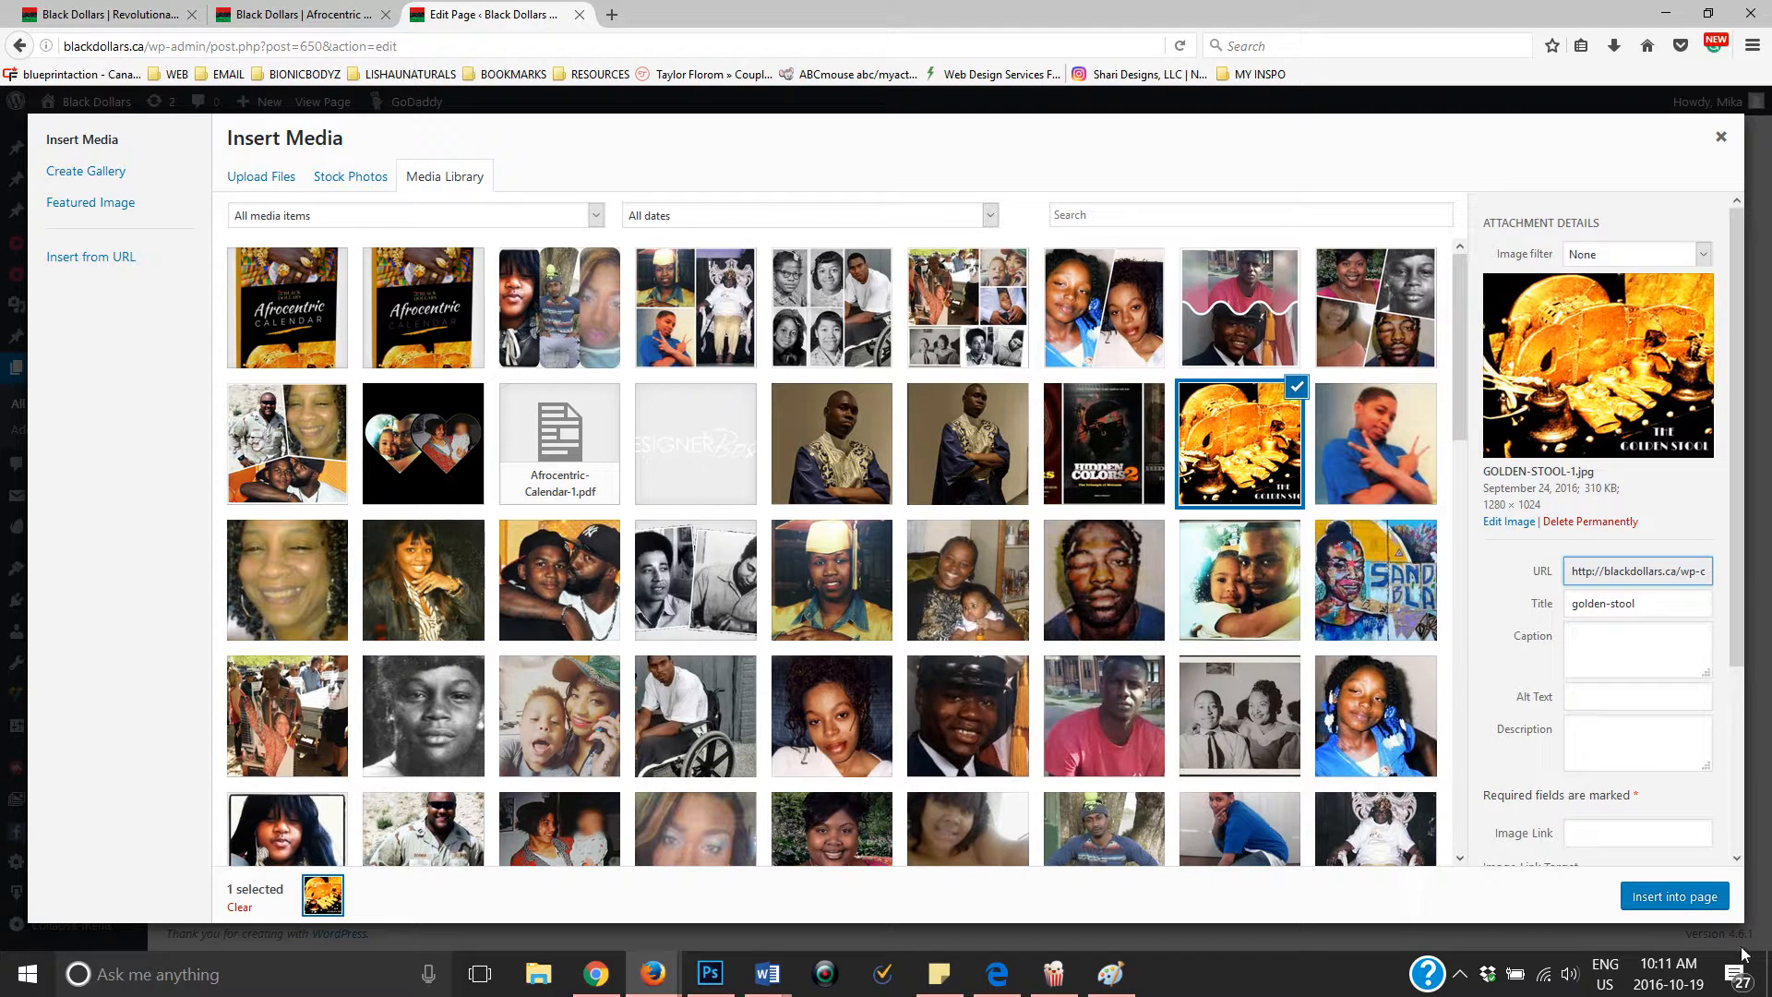
left_click(1658, 904)
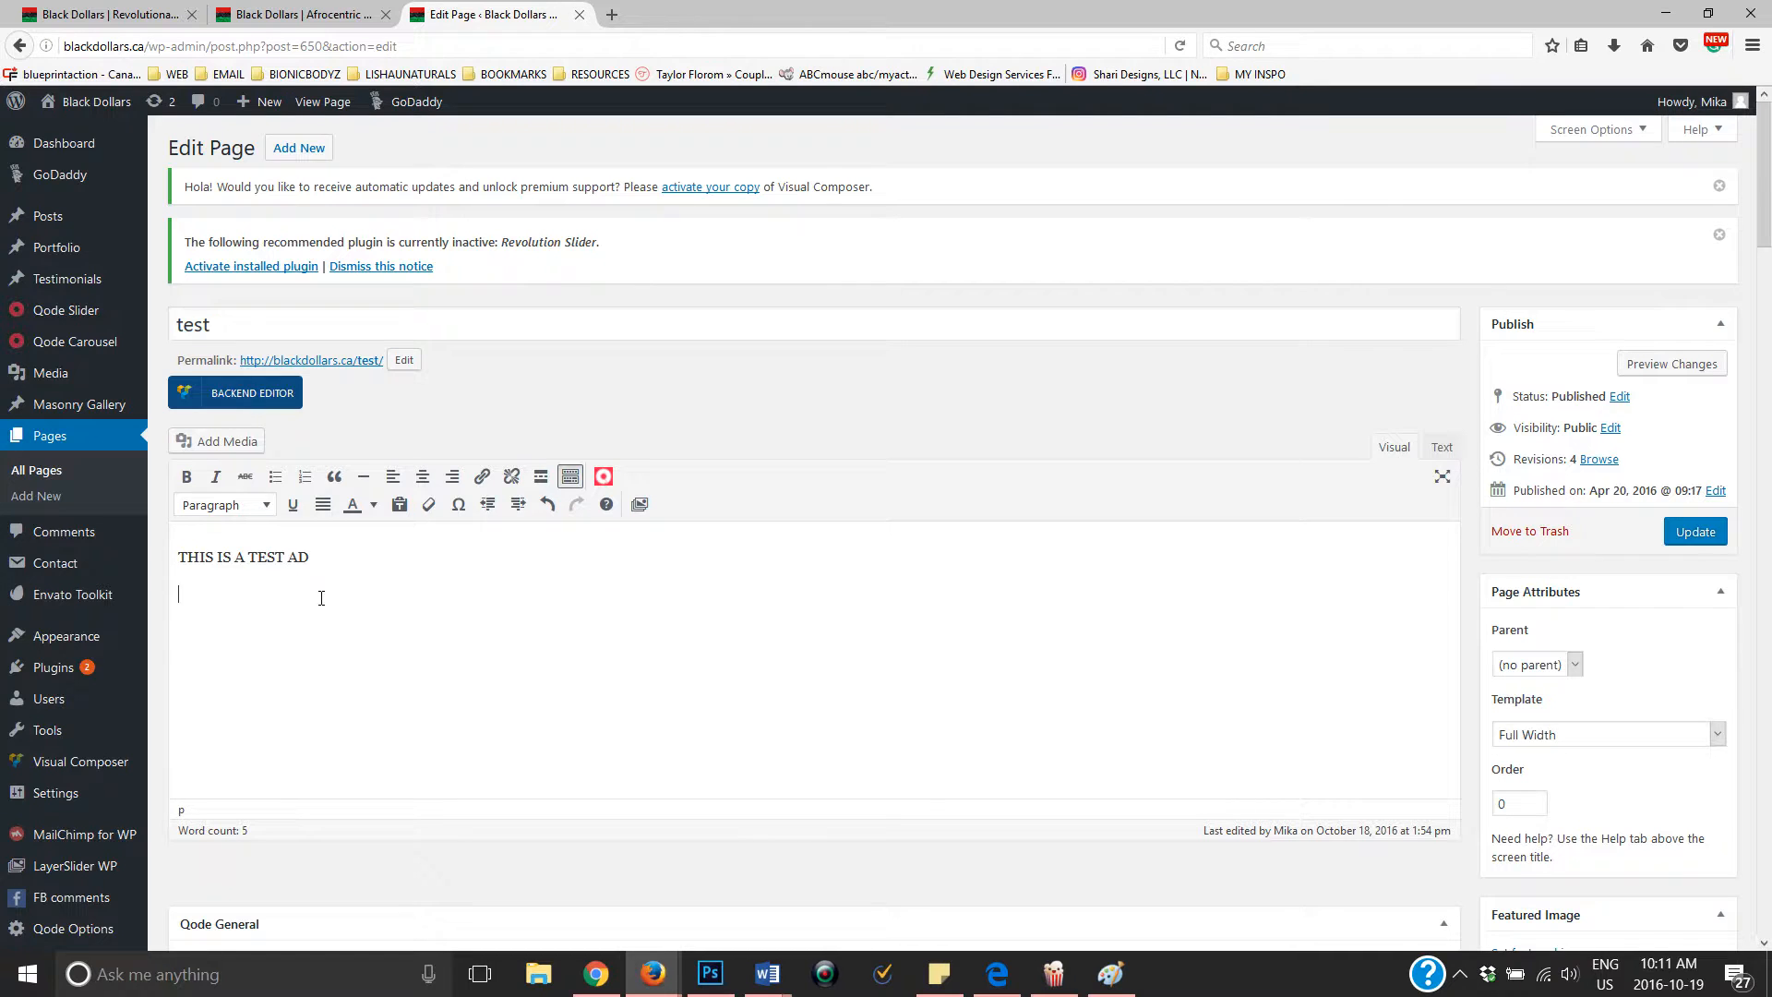
Add the golden stool picture from the media library to the empty paragraph under "THIS IS A TEST AD"
left_click(192, 443)
left_click(1268, 426)
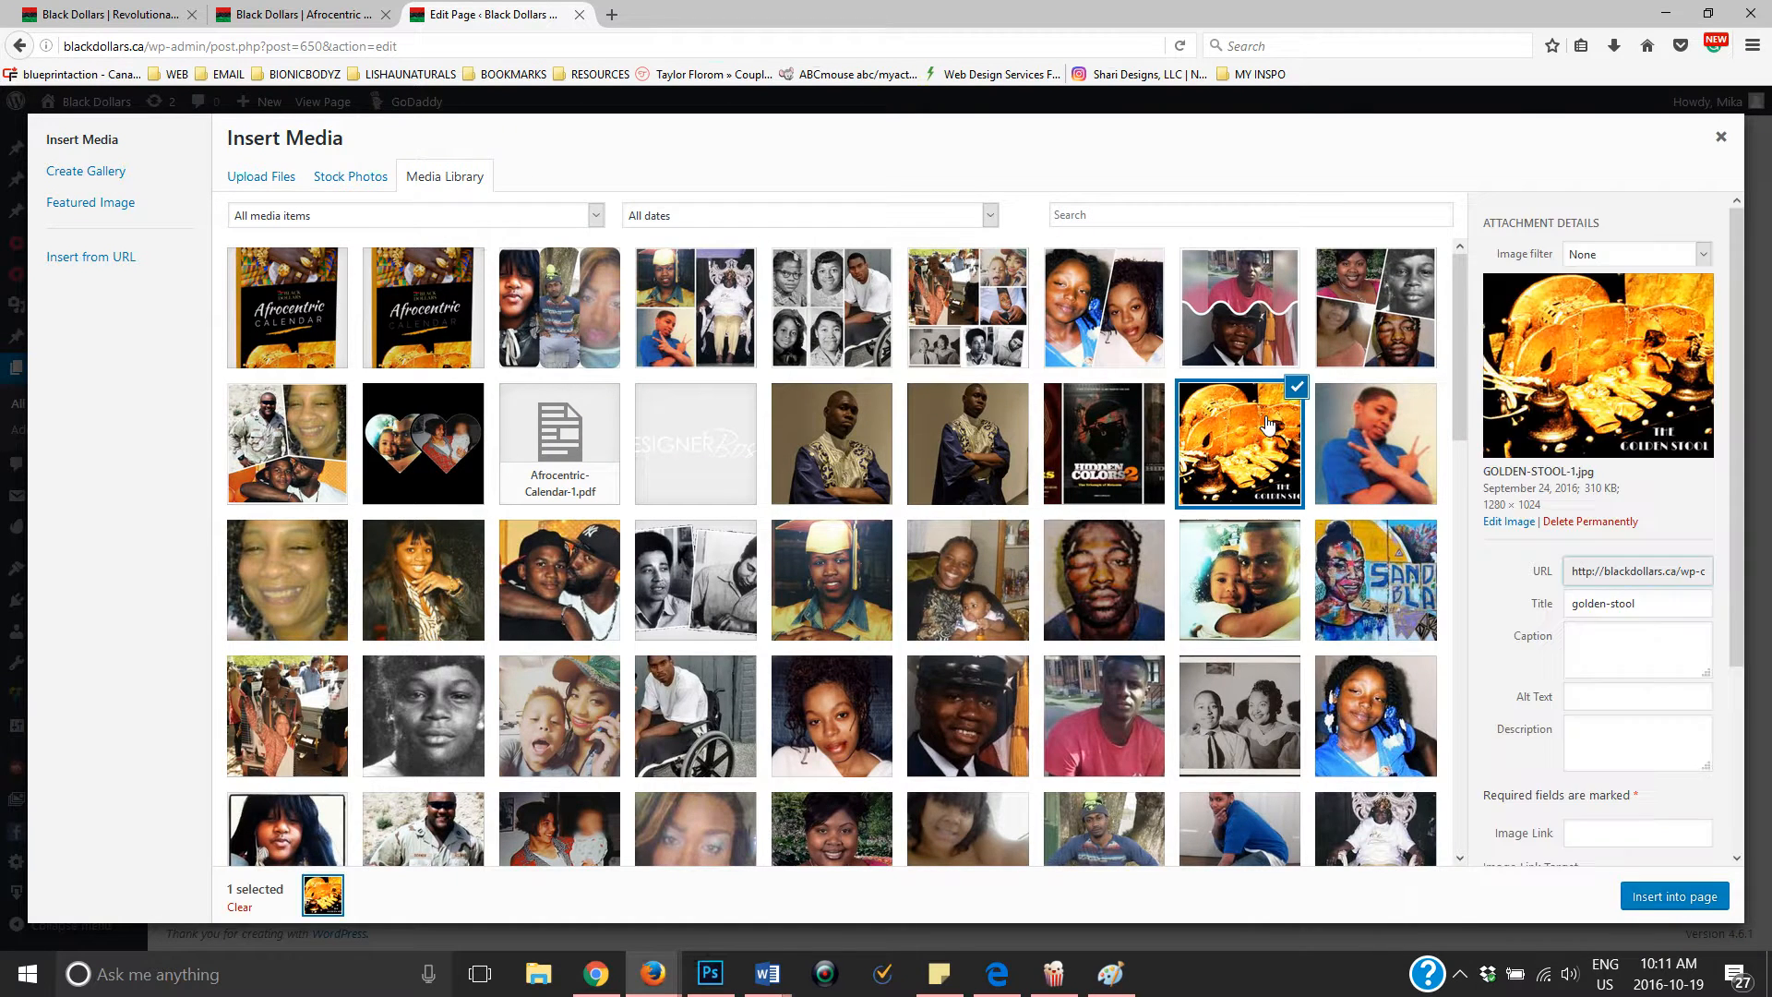
double_click(1268, 425)
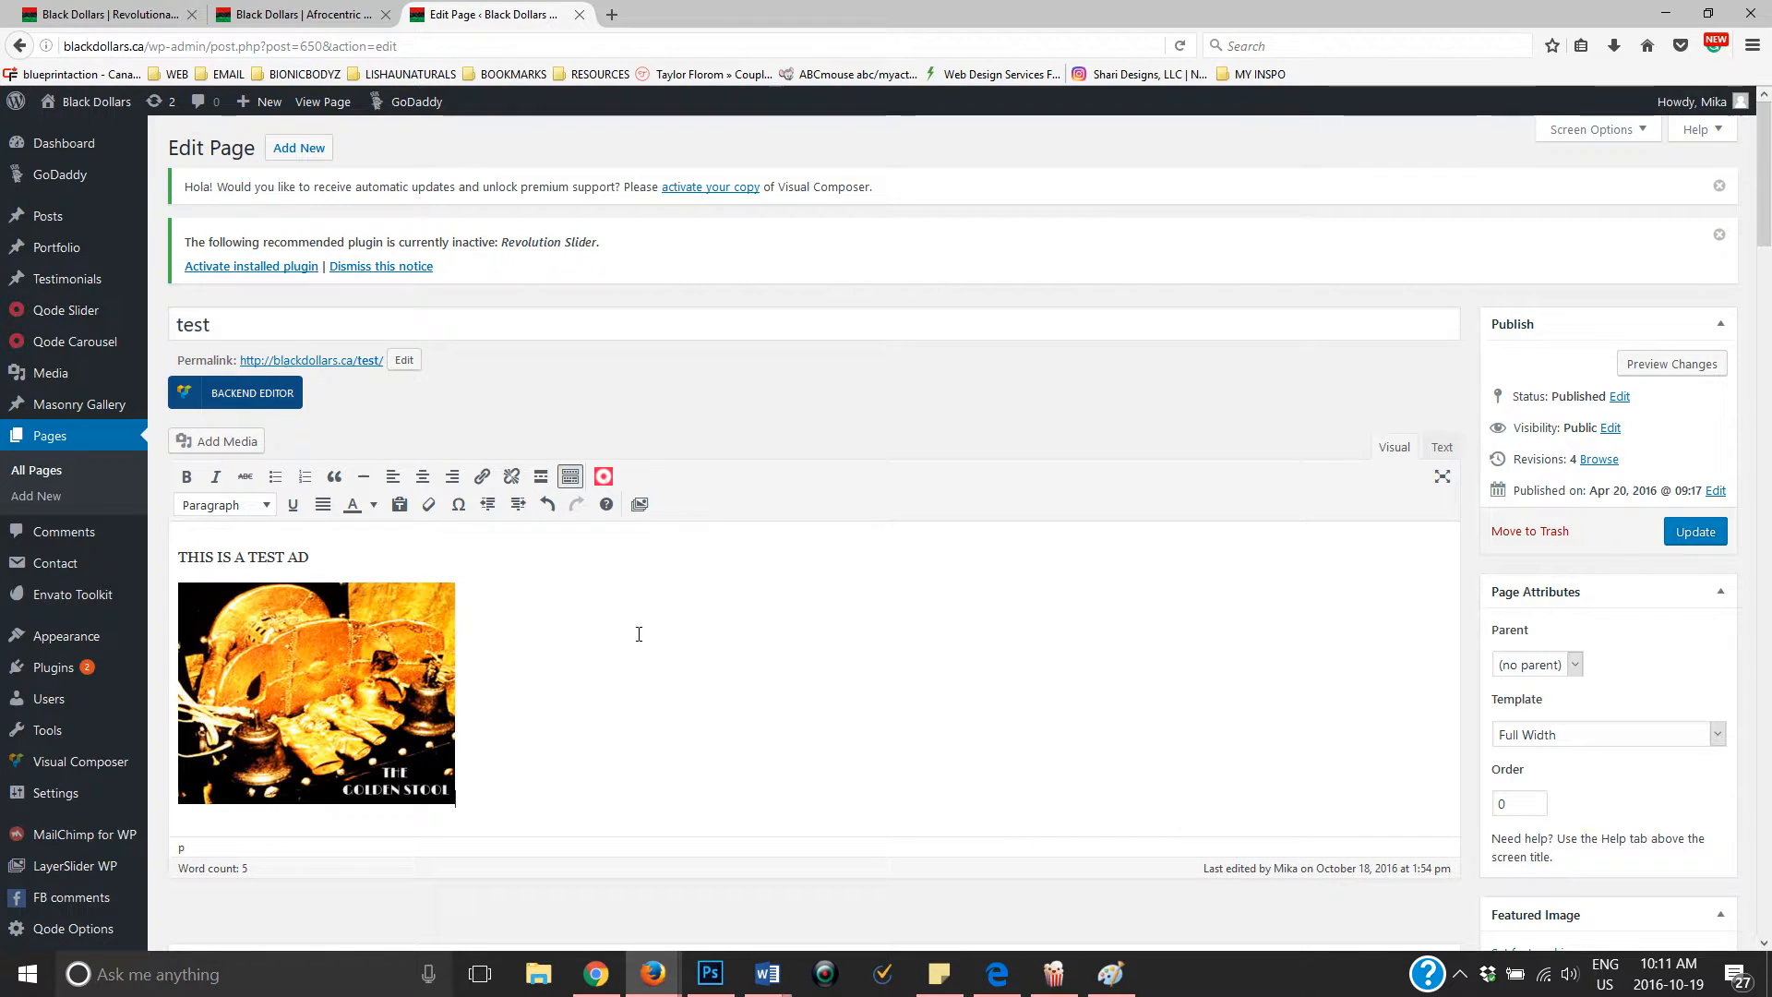
left_click(409, 651)
left_click(202, 554)
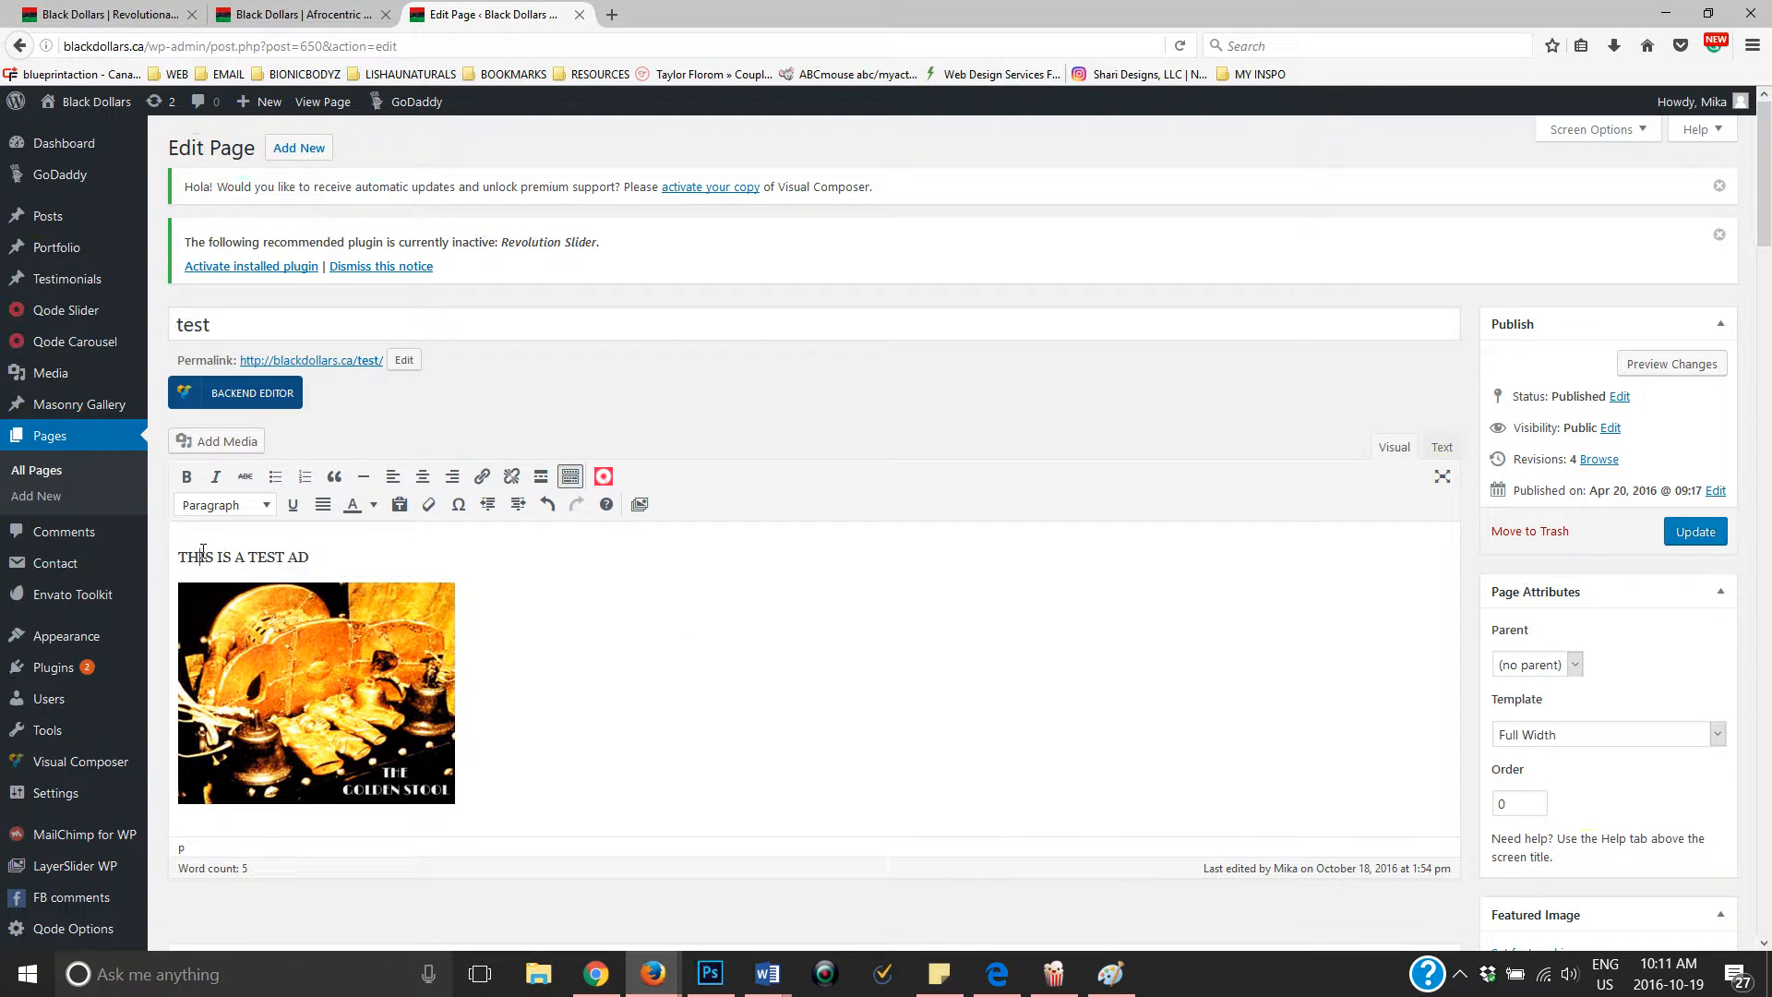
left_click(341, 736)
left_click(553, 704)
scroll(553, 704, "down", 4)
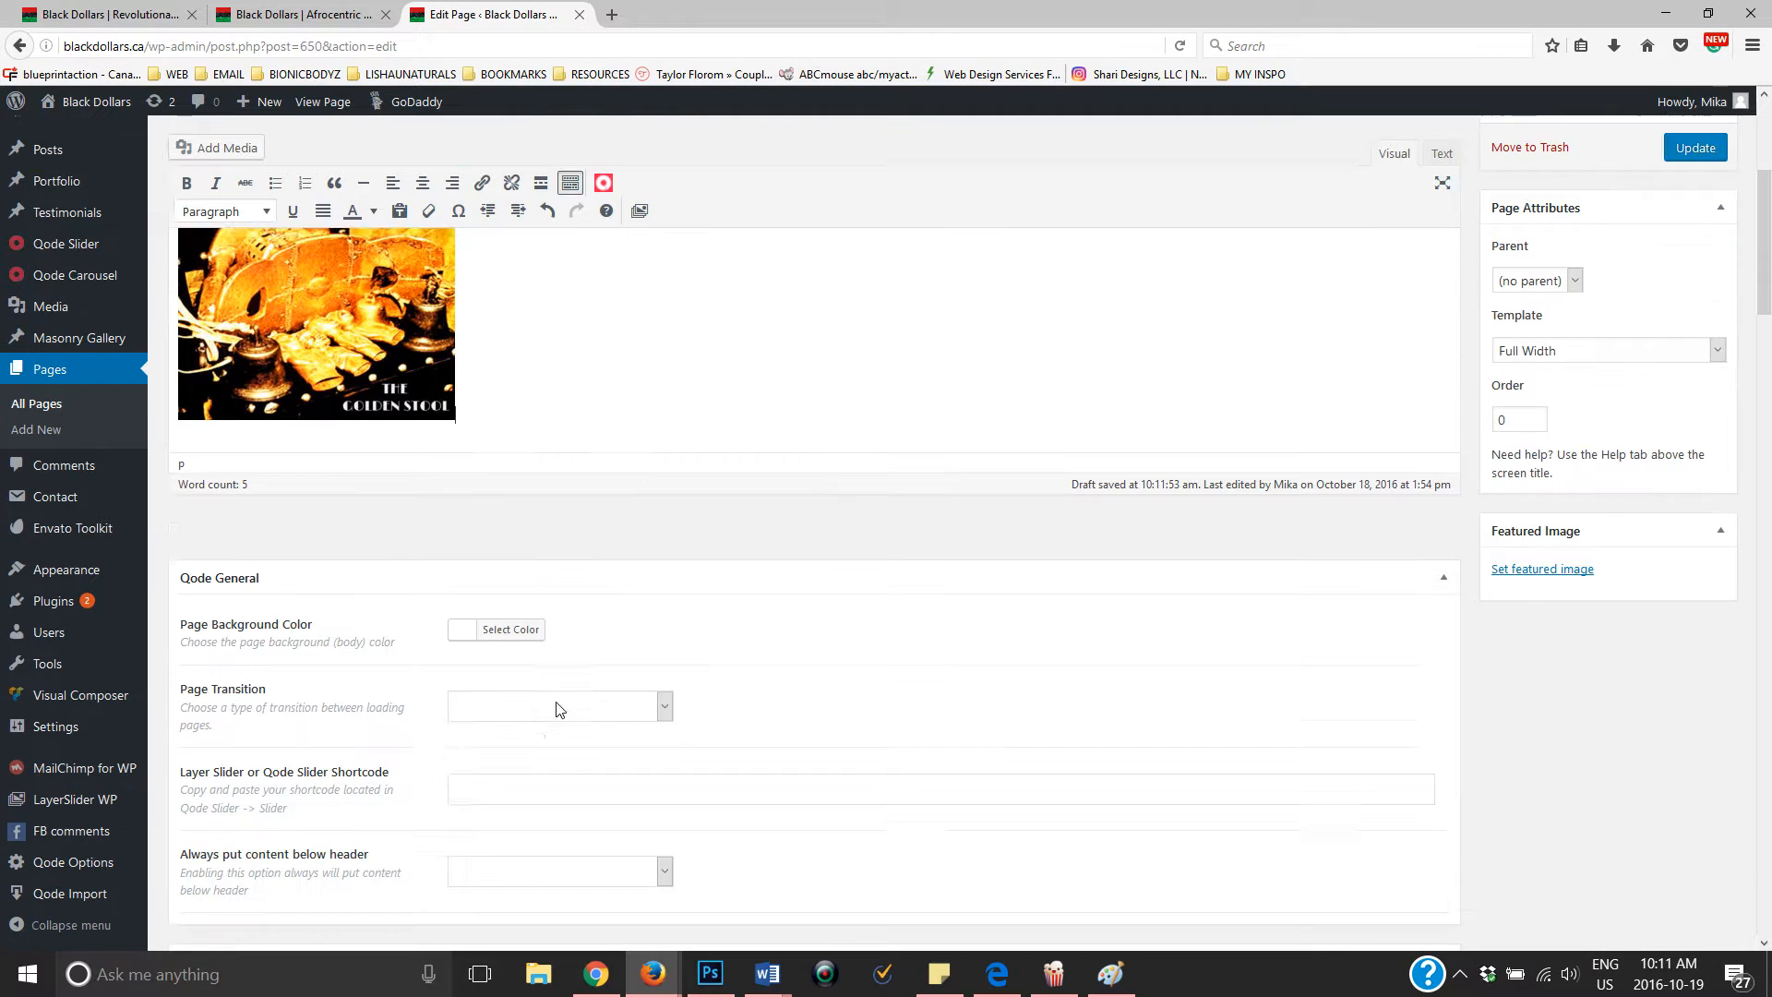
scroll(496, 363, "up", 4)
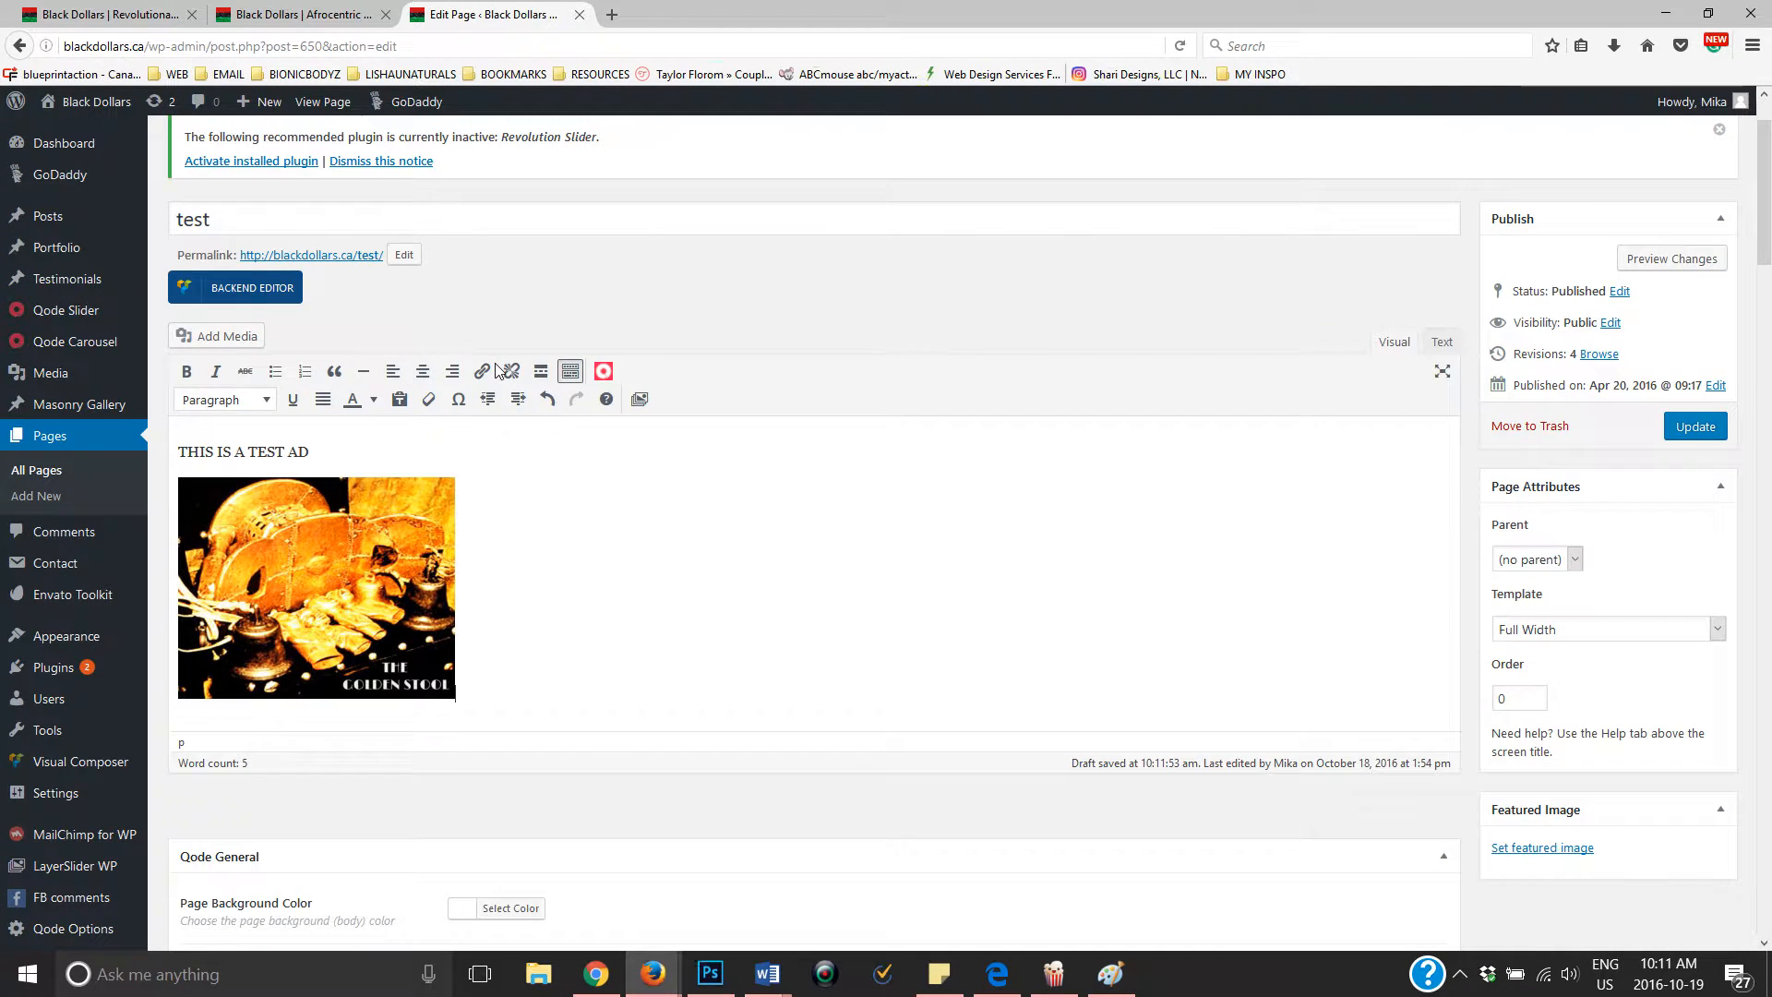
left_click(310, 585)
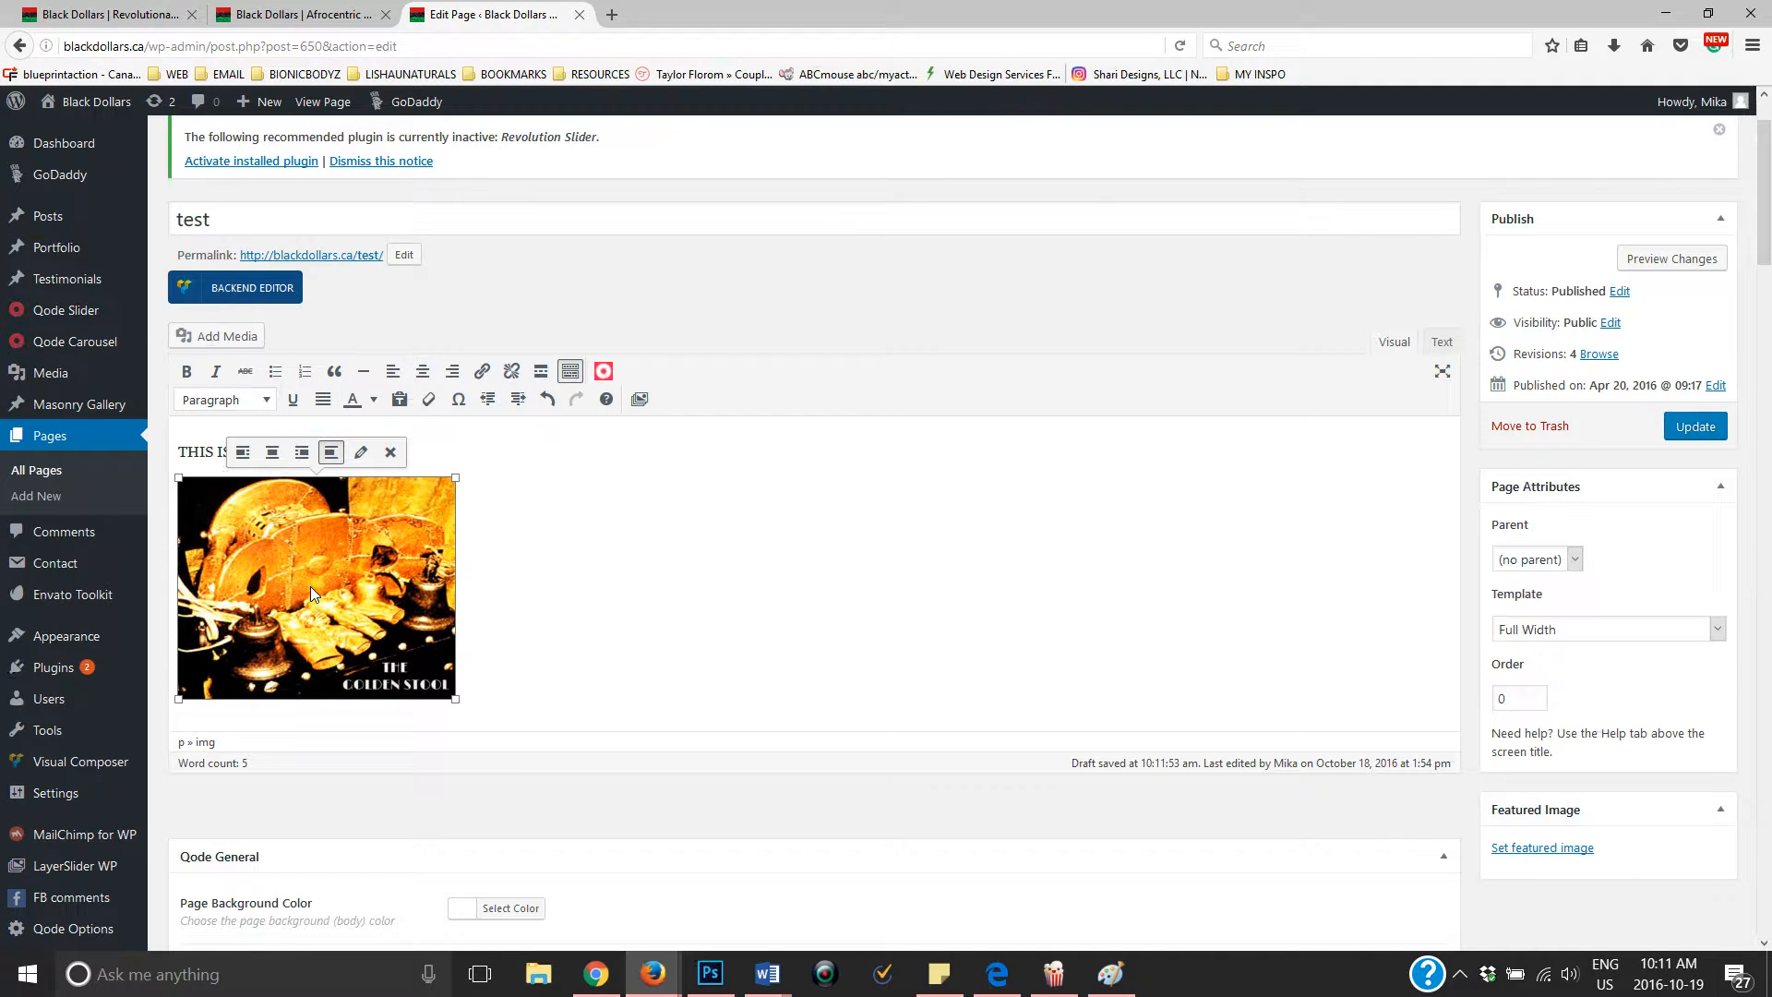
left_click(361, 453)
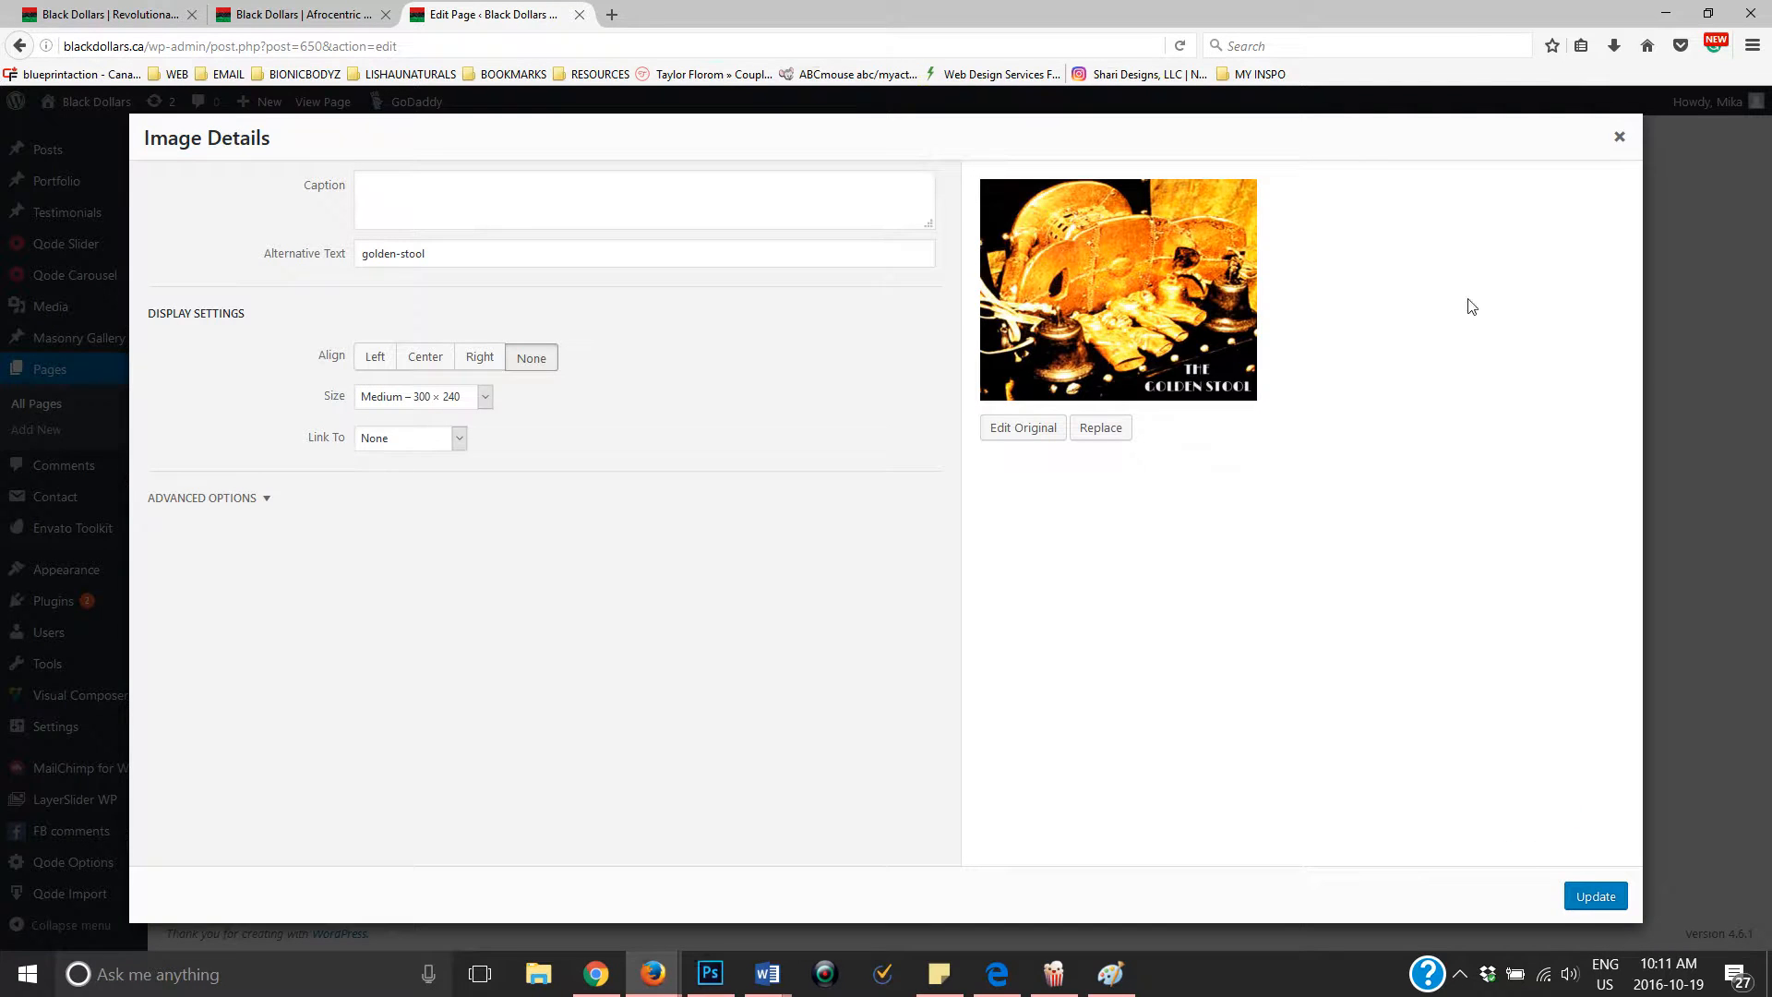
left_click(1620, 140)
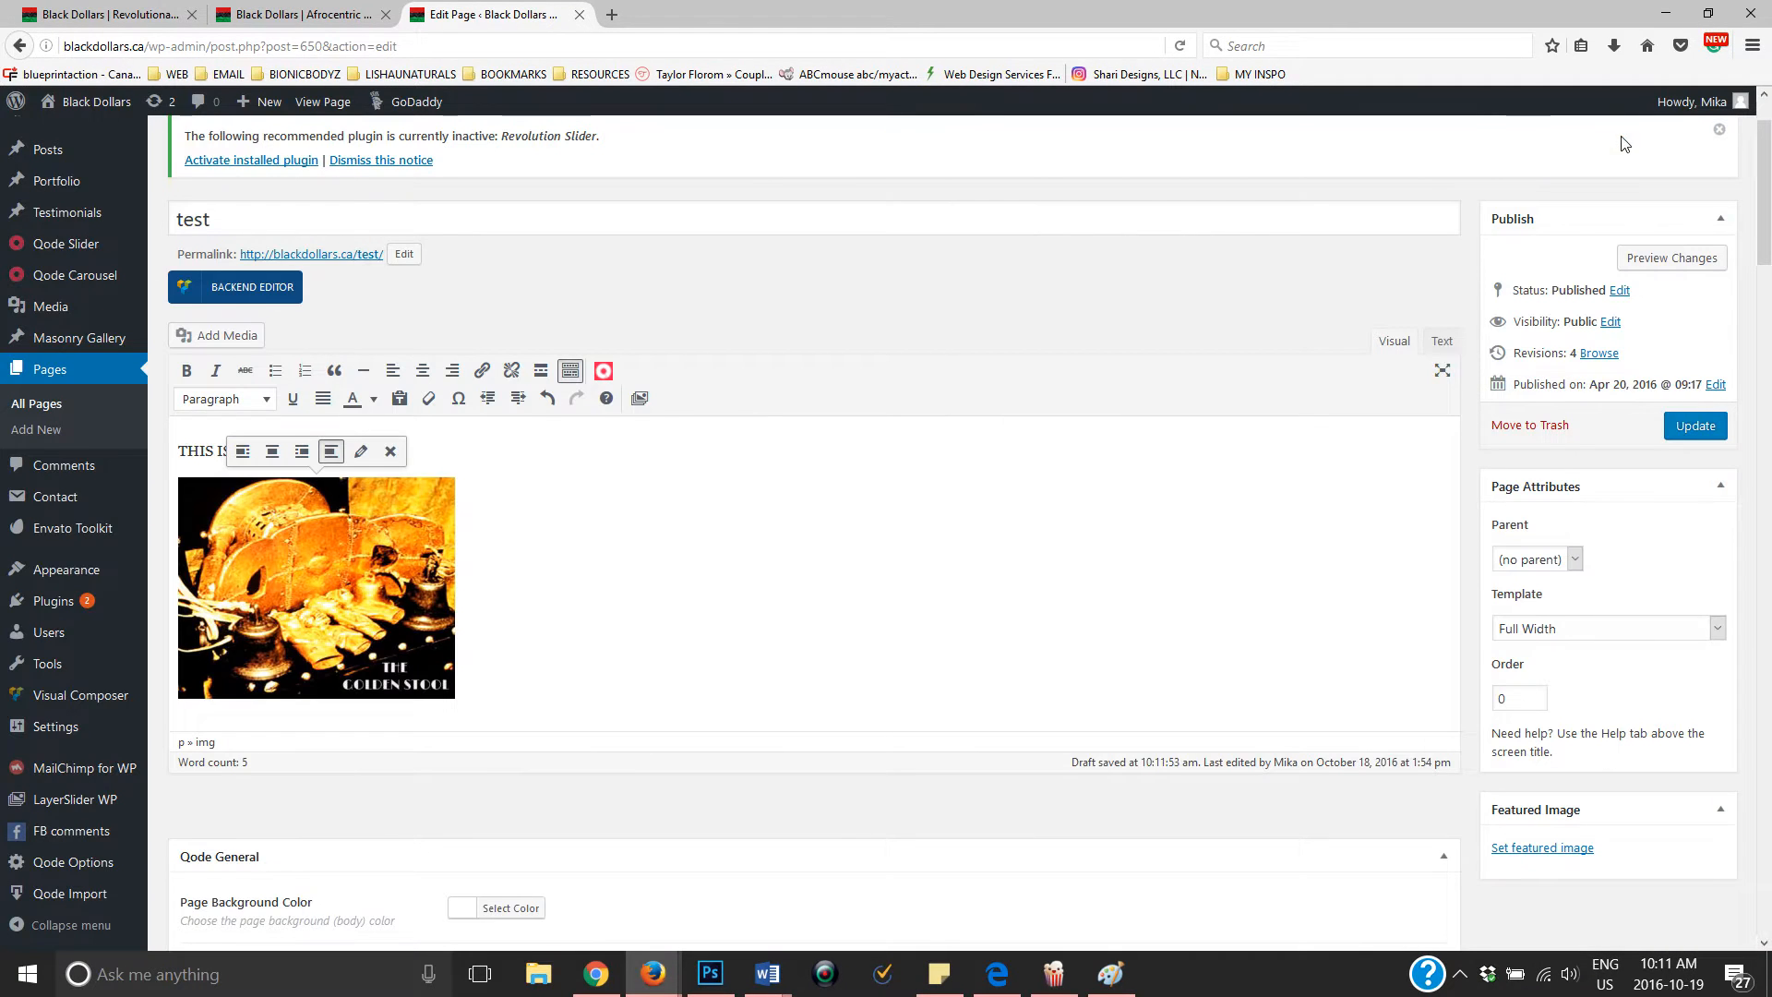
left_click(360, 459)
left_click(381, 202)
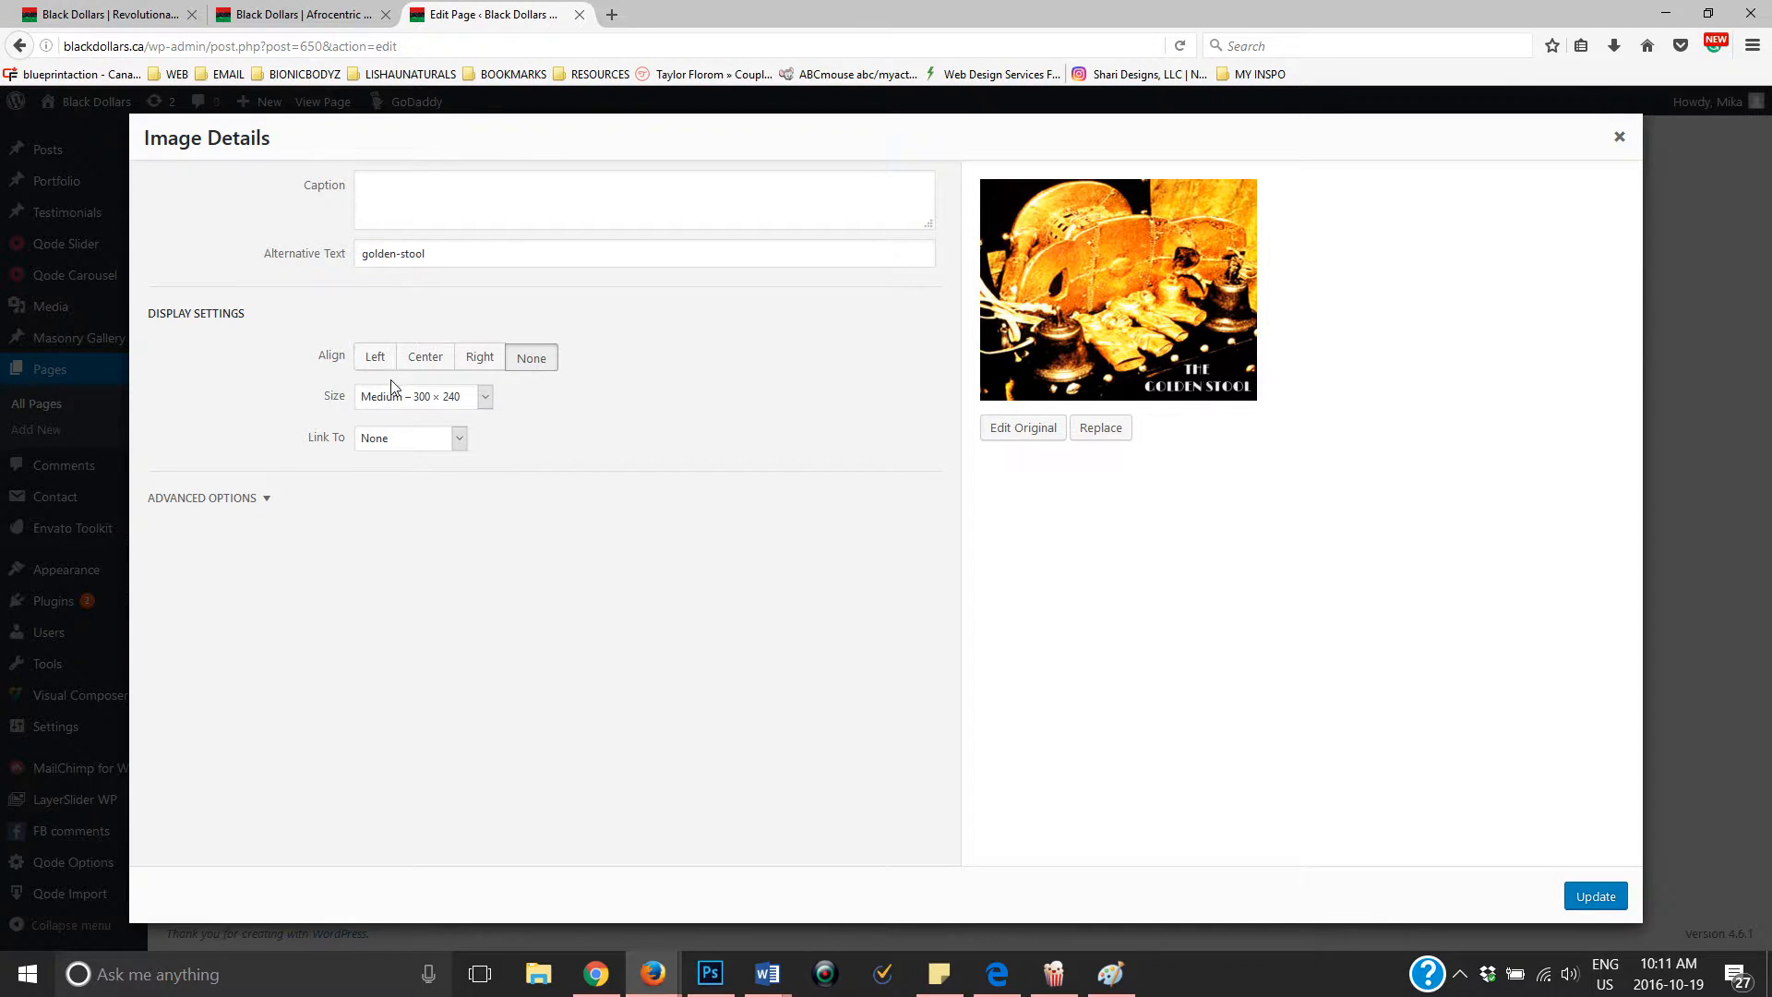
left_click(382, 441)
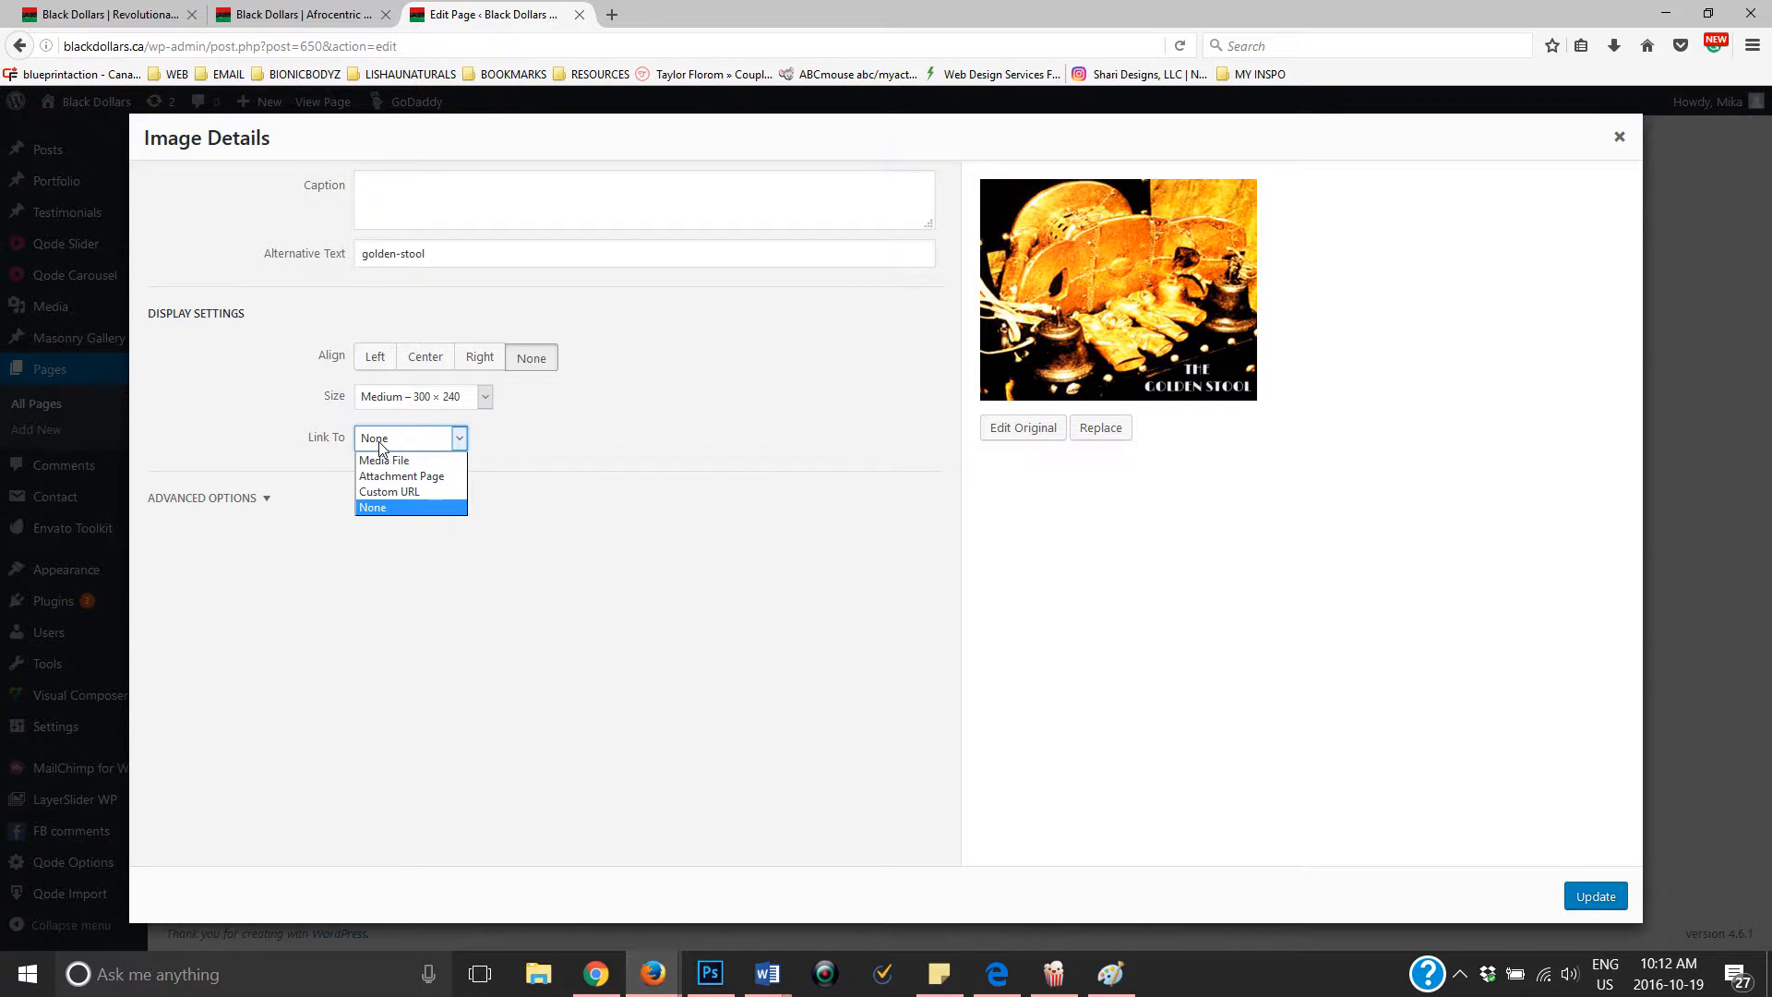
left_click(383, 493)
left_click(425, 466)
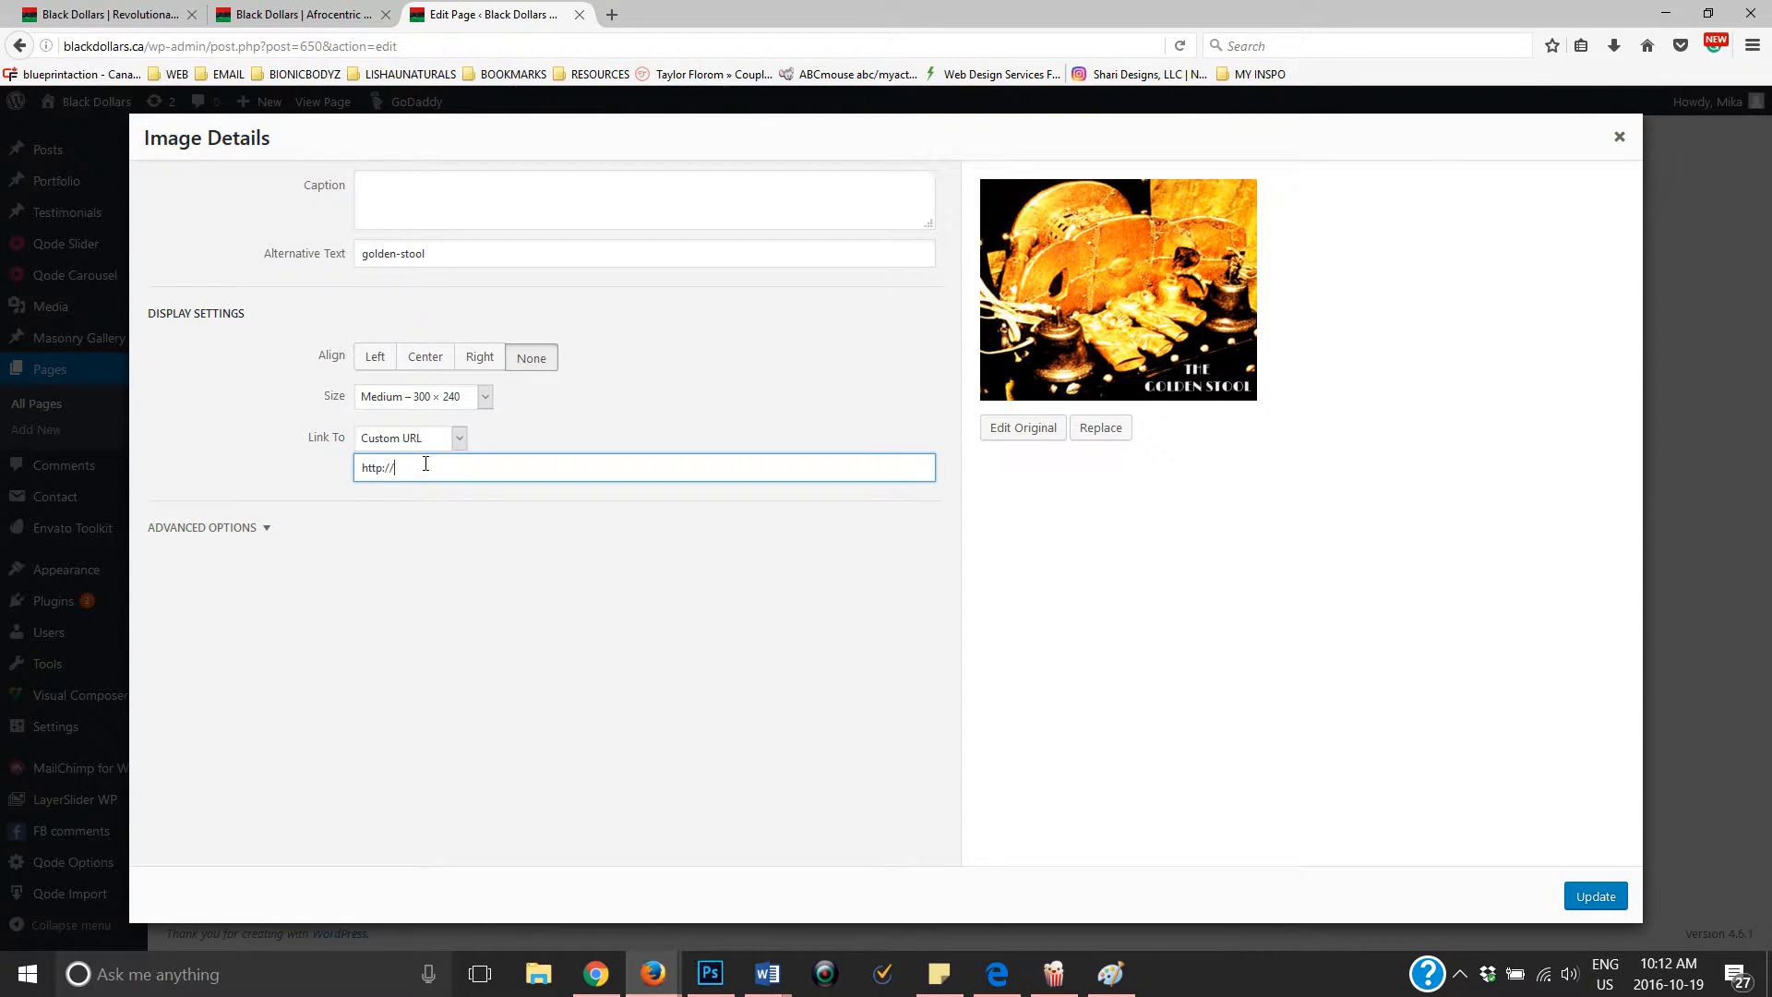
type("WWW.designerboss.com")
Set the image's link to open in a new tab and apply the updated image details
left_click(241, 531)
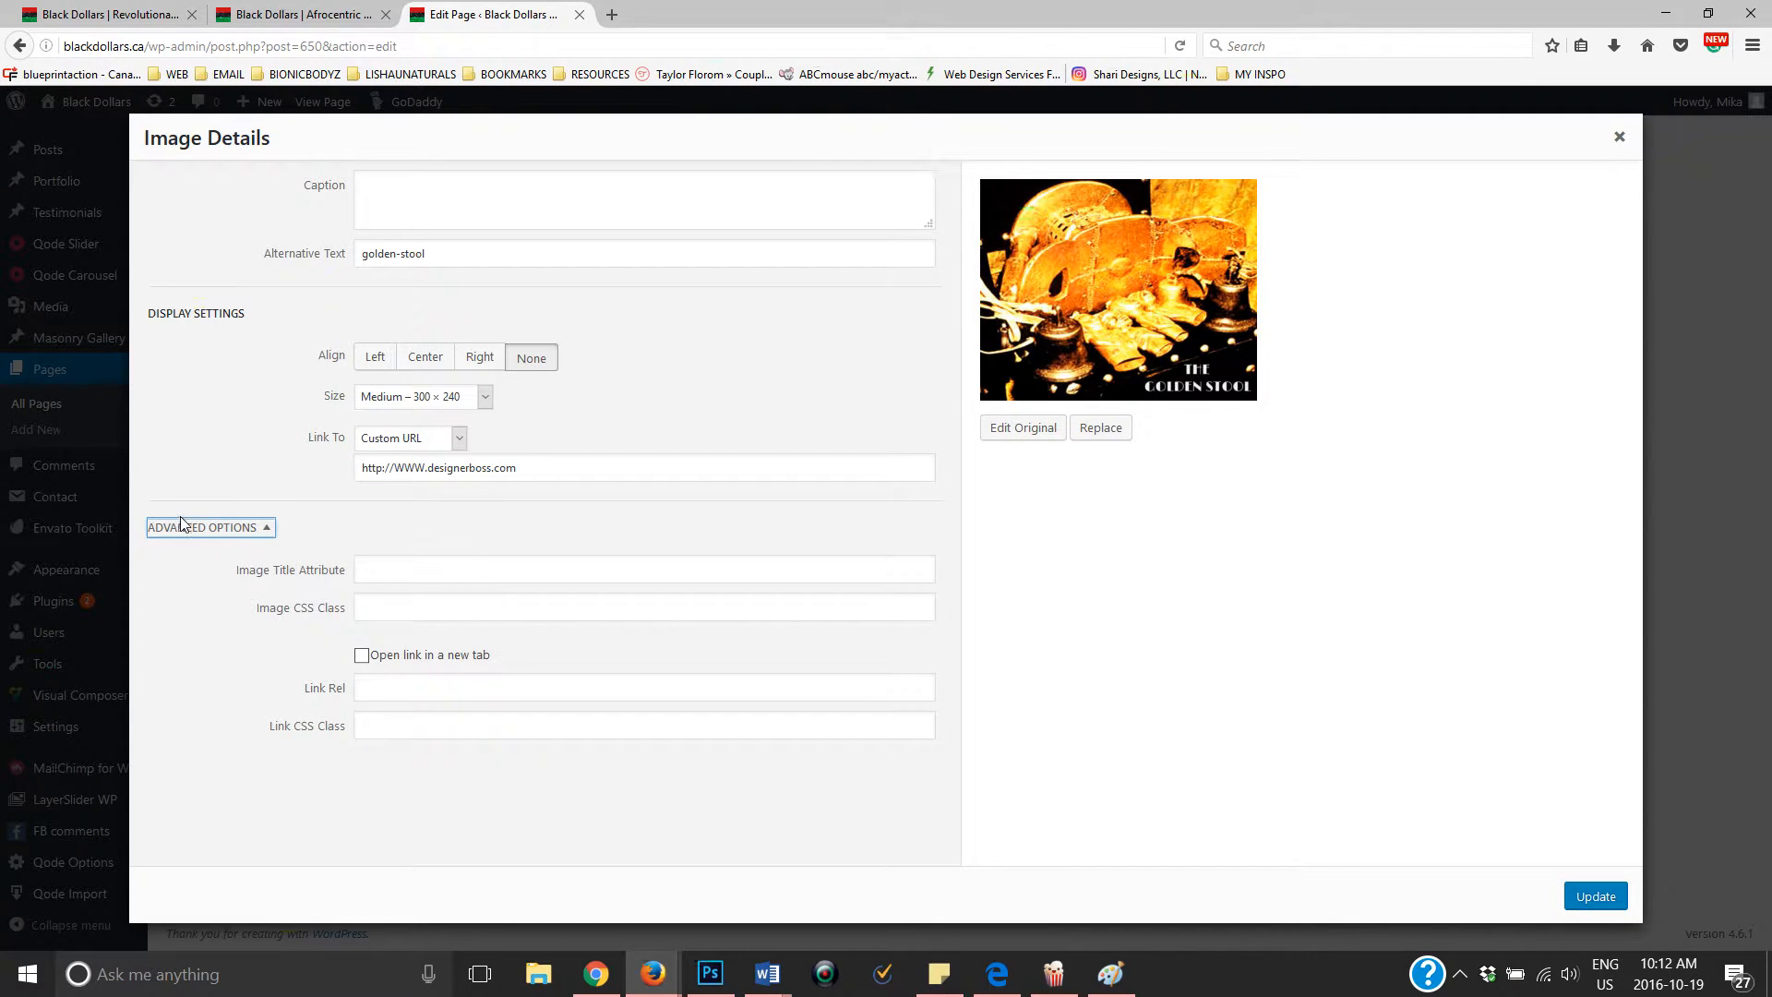
left_click(363, 657)
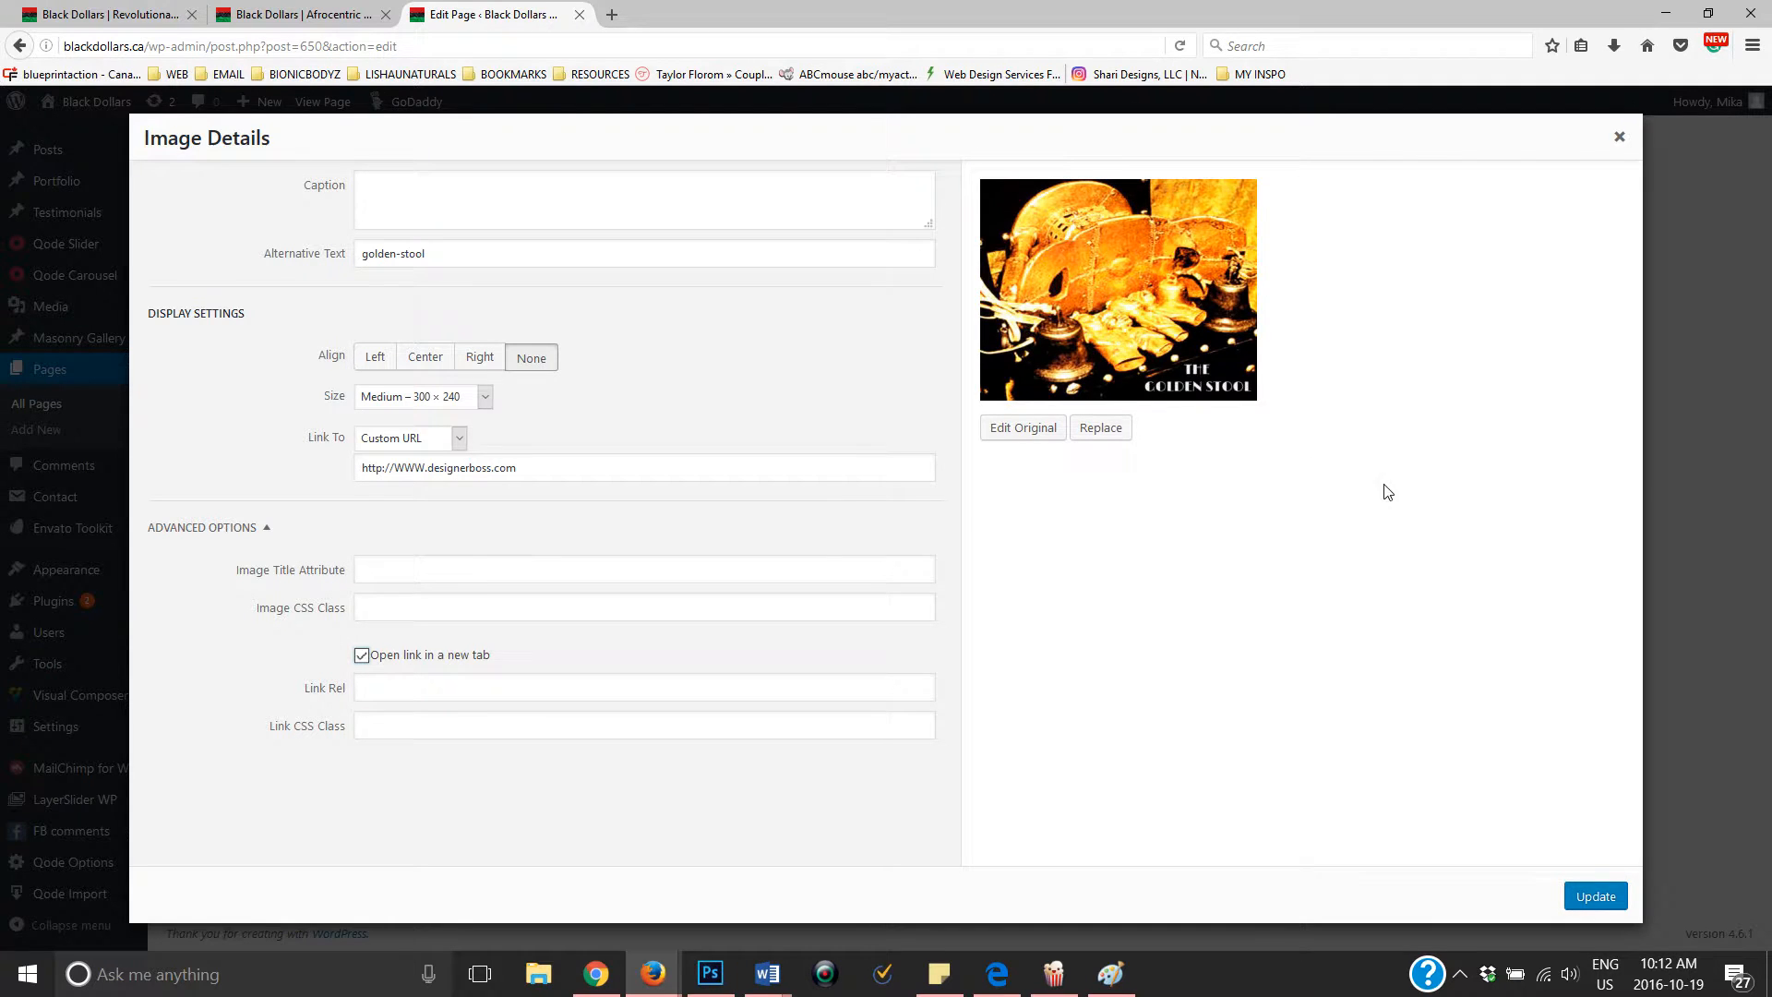
left_click(1605, 900)
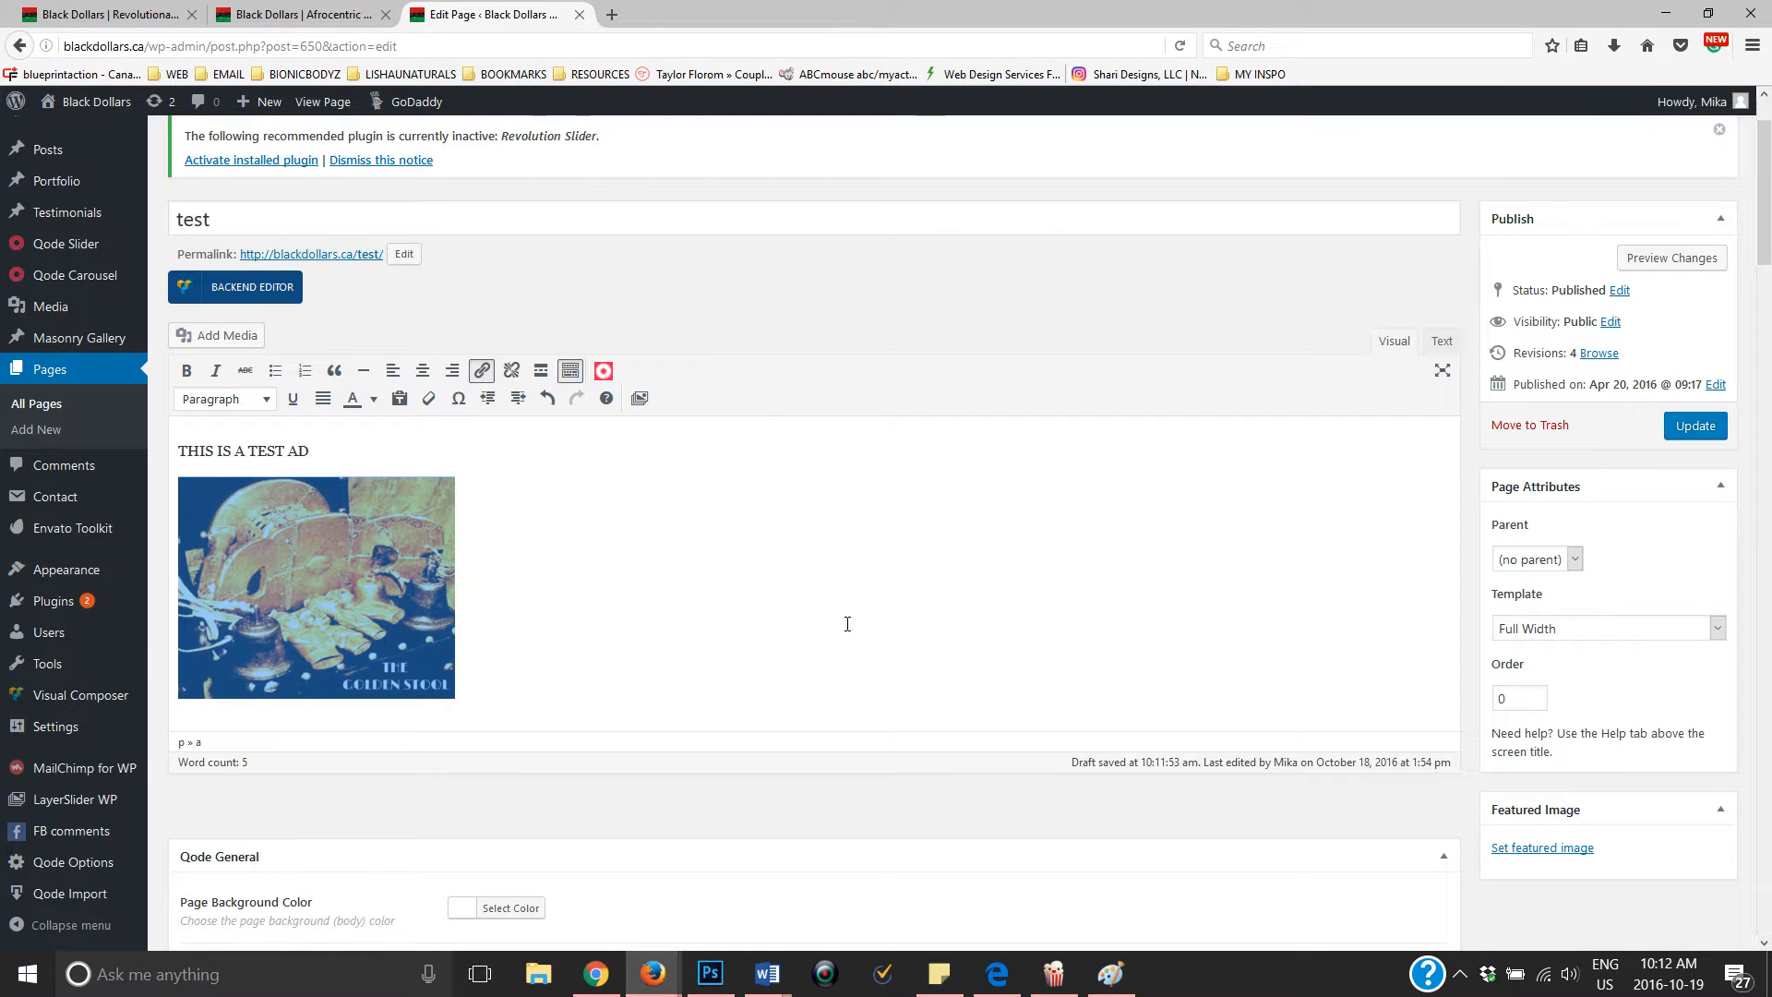
Add a new paragraph below the image reading "VISIT THIS SITE FOR MORE INFO"
left_click(588, 607)
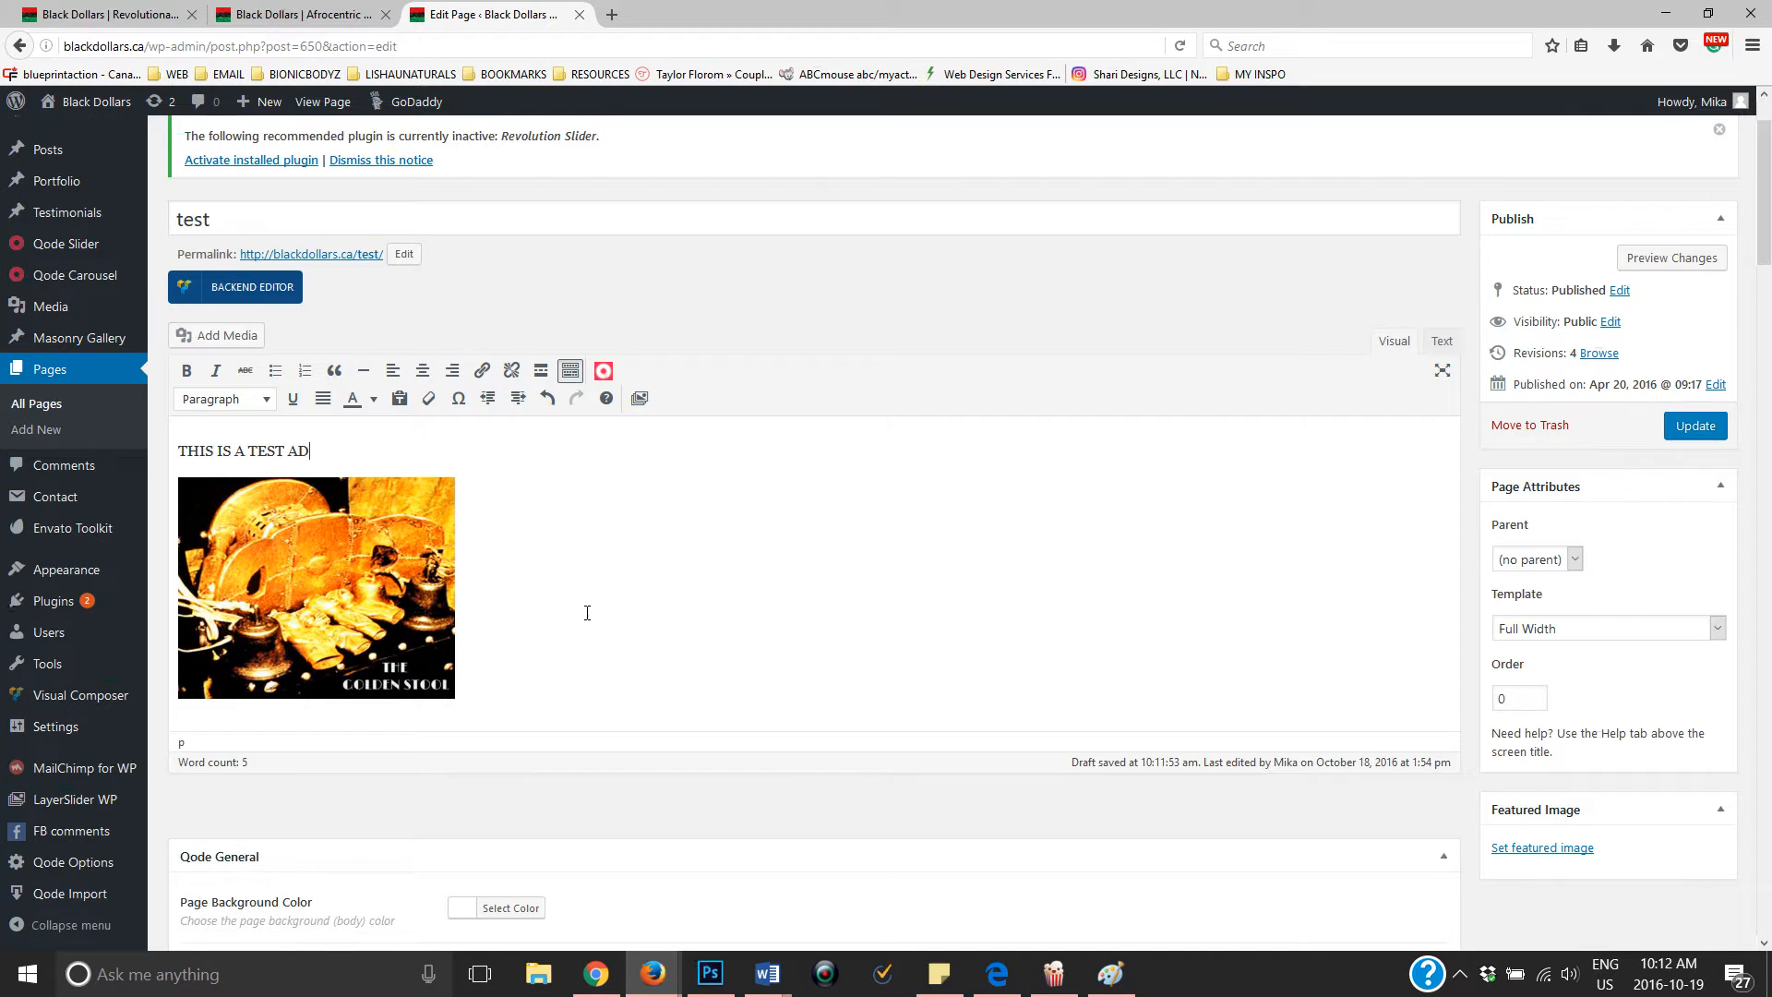
left_click(499, 566)
scroll(506, 545, "down", 2)
left_click(508, 517)
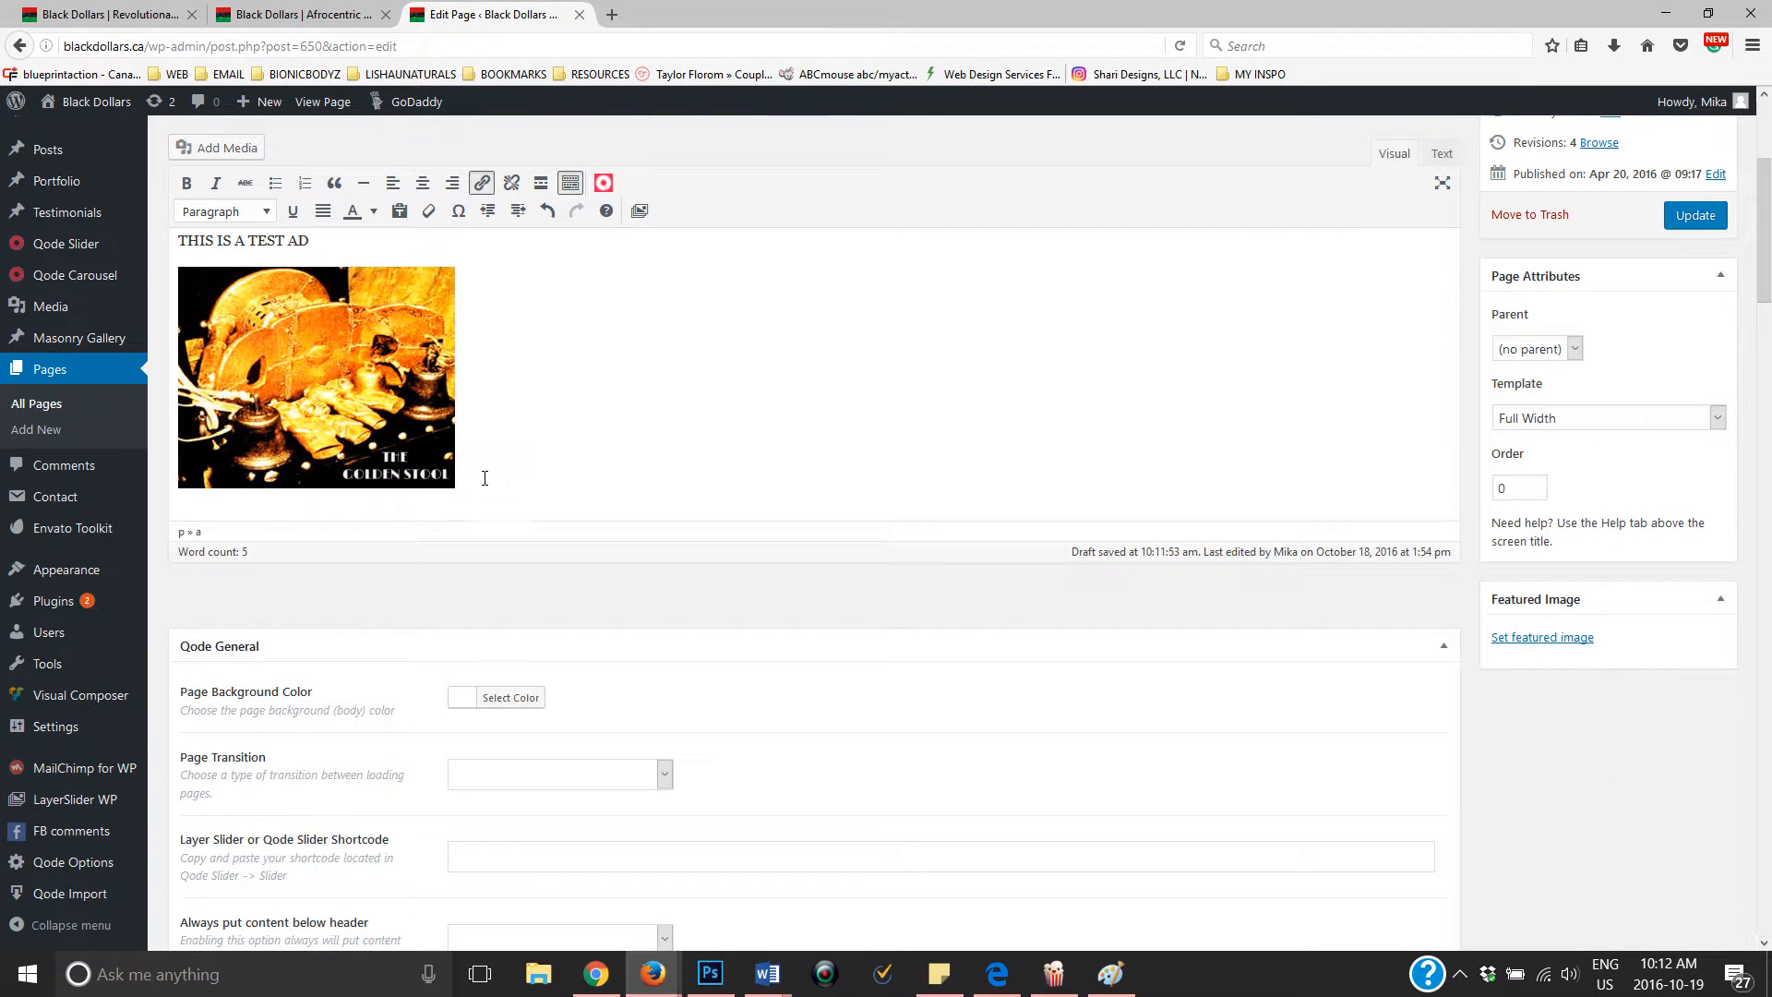
key("Return")
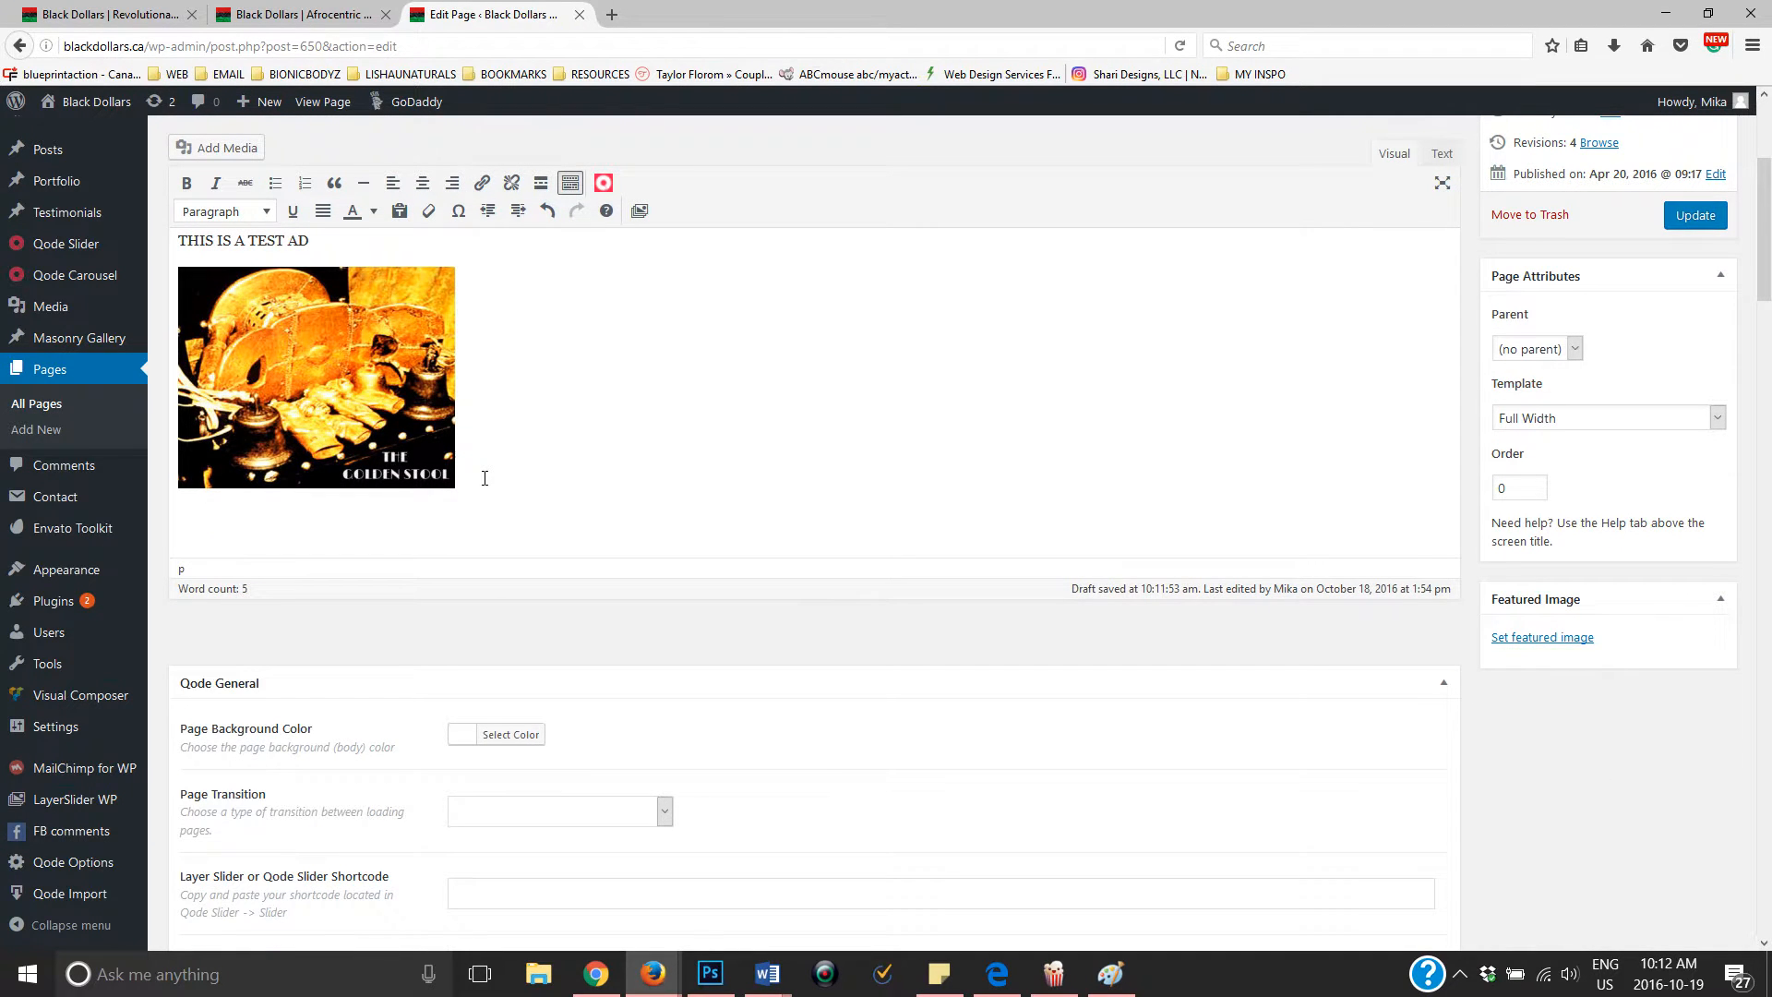
type("visit")
type("T TH")
type("IS SITE FOR MORE INFO")
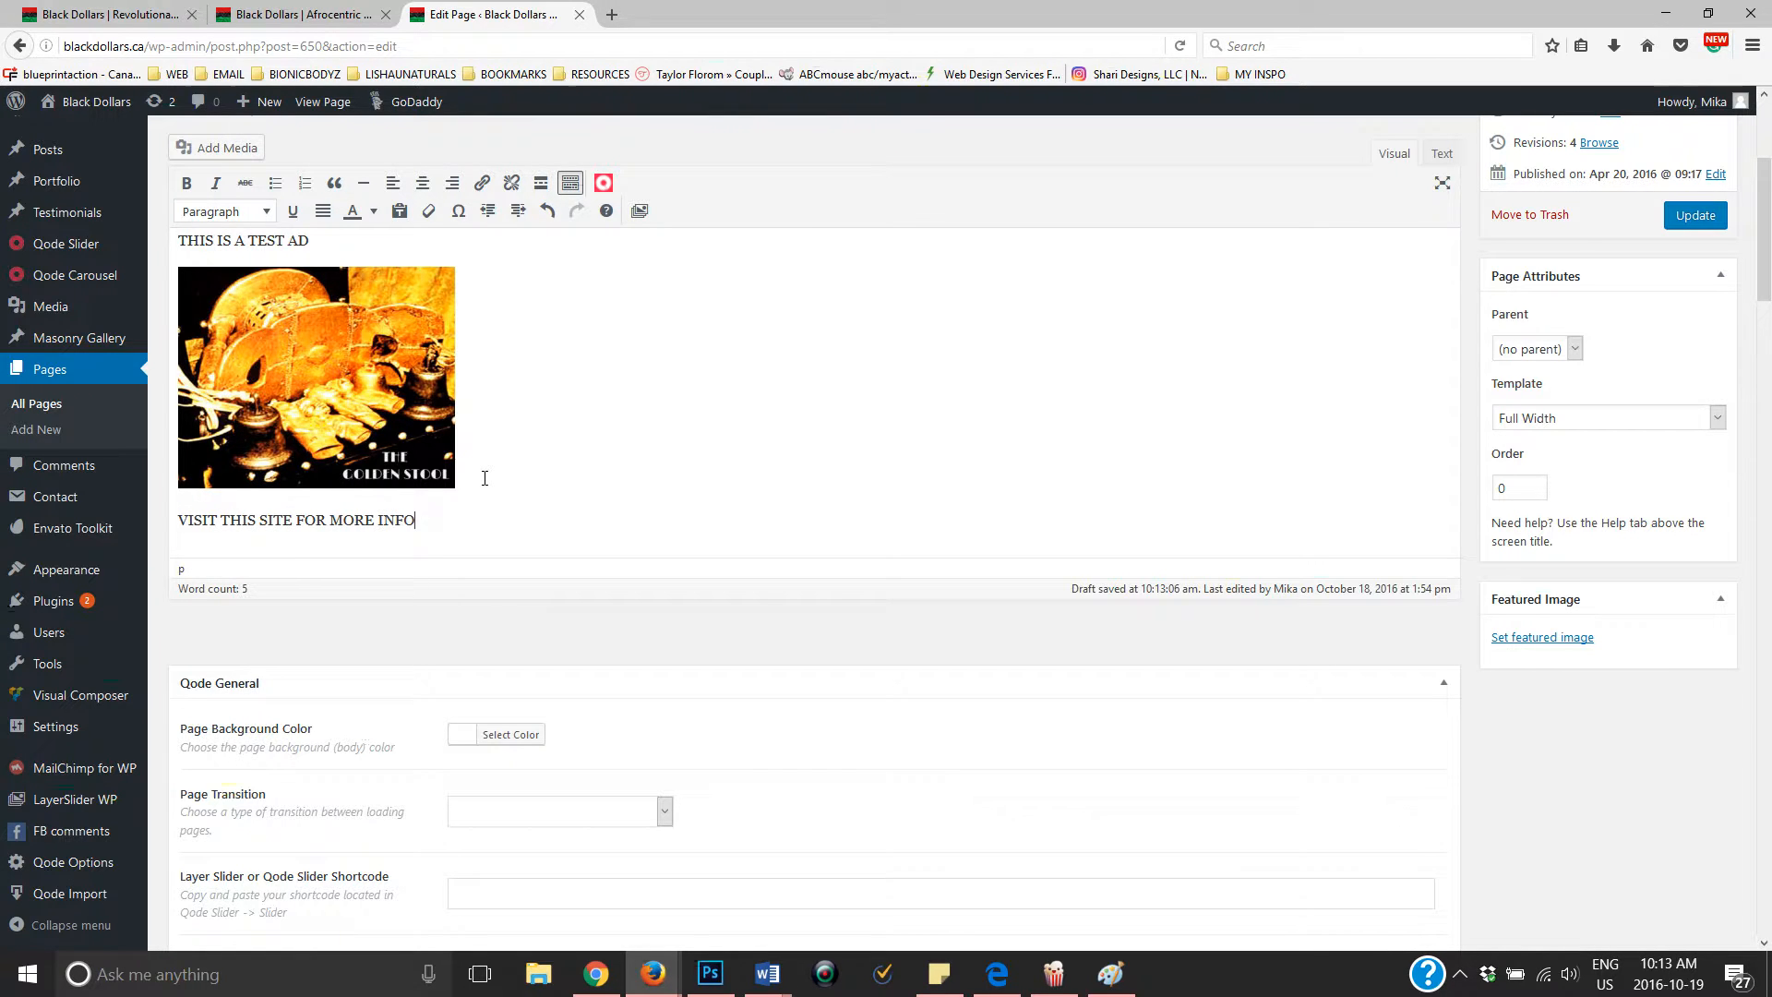
Center the whole ad content, including the two text lines and the image
scroll(485, 477, "up", 2)
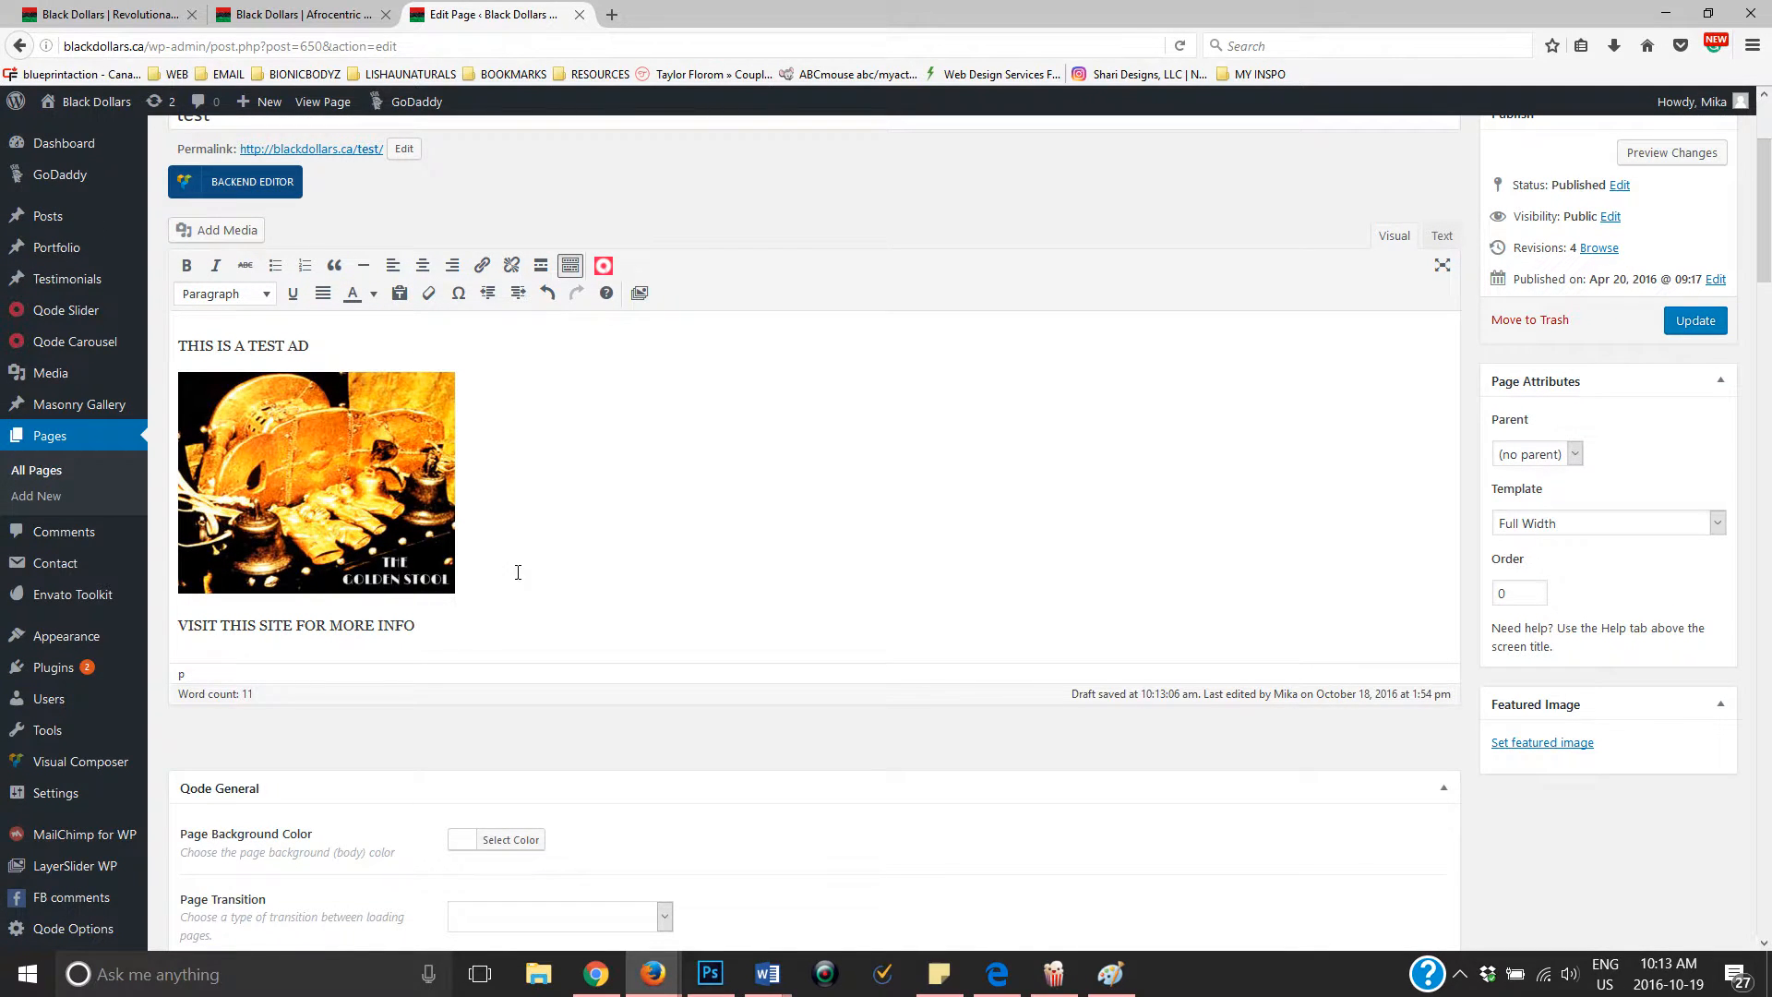
left_click_drag(452, 627, 179, 362)
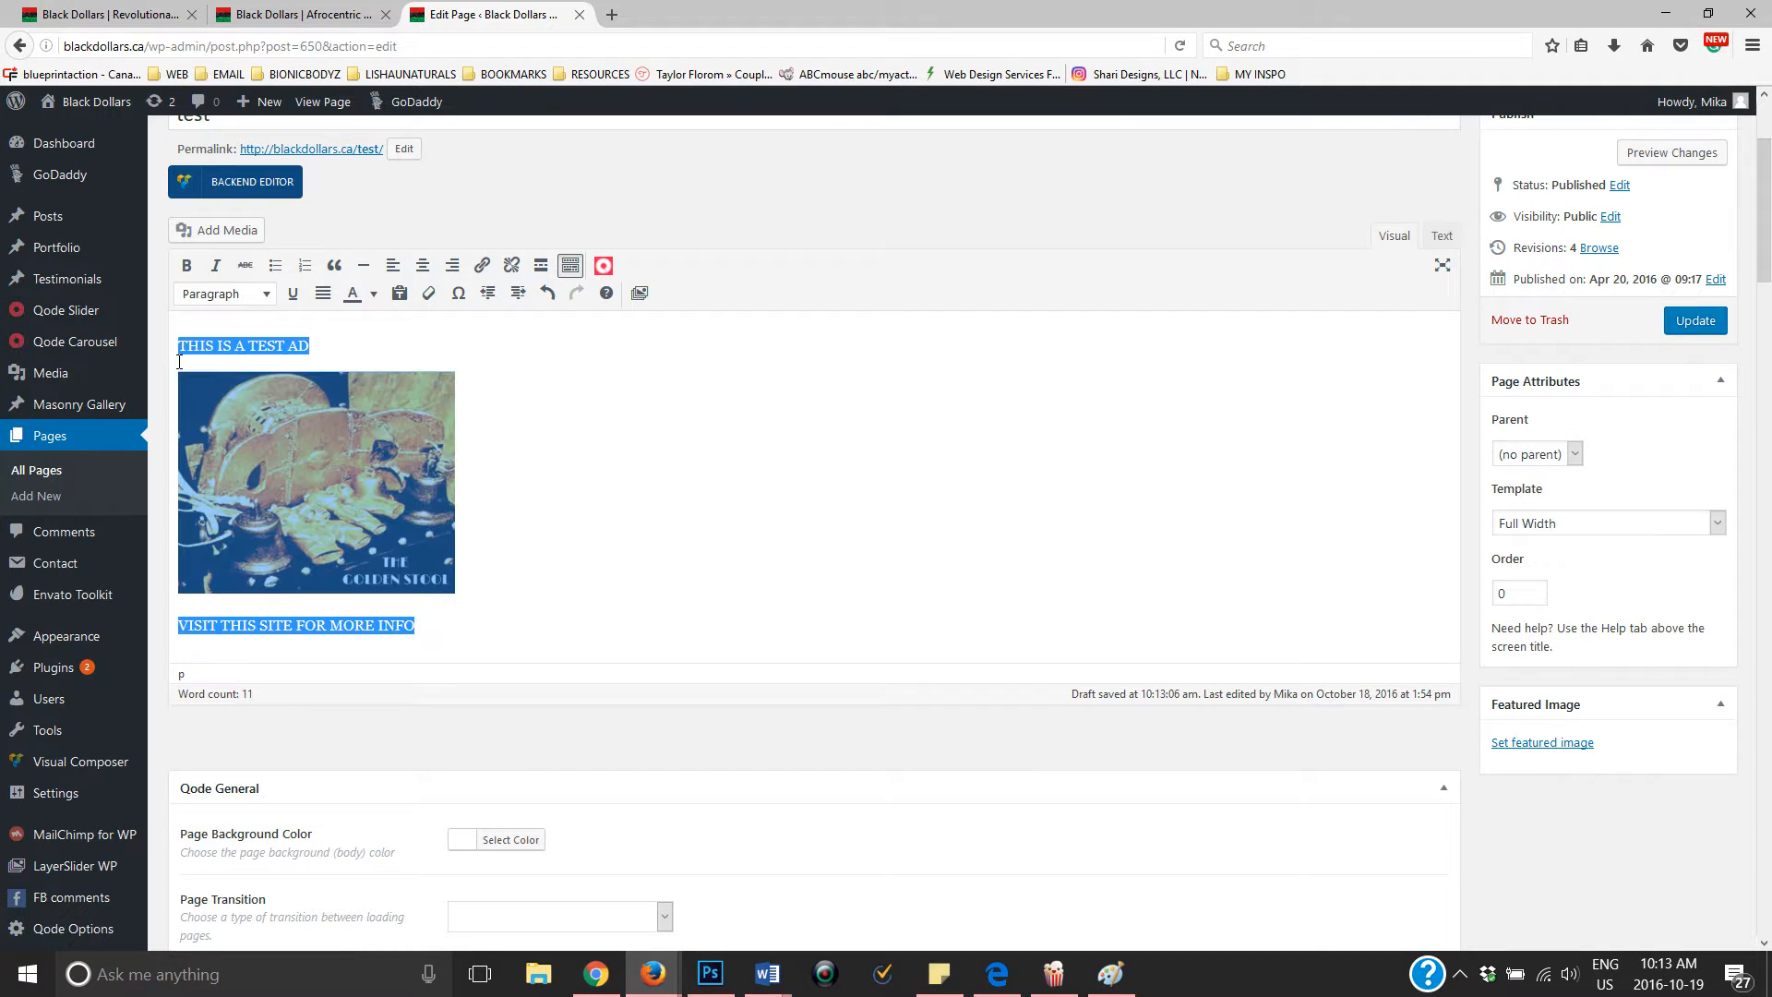
left_click(427, 267)
left_click(1025, 535)
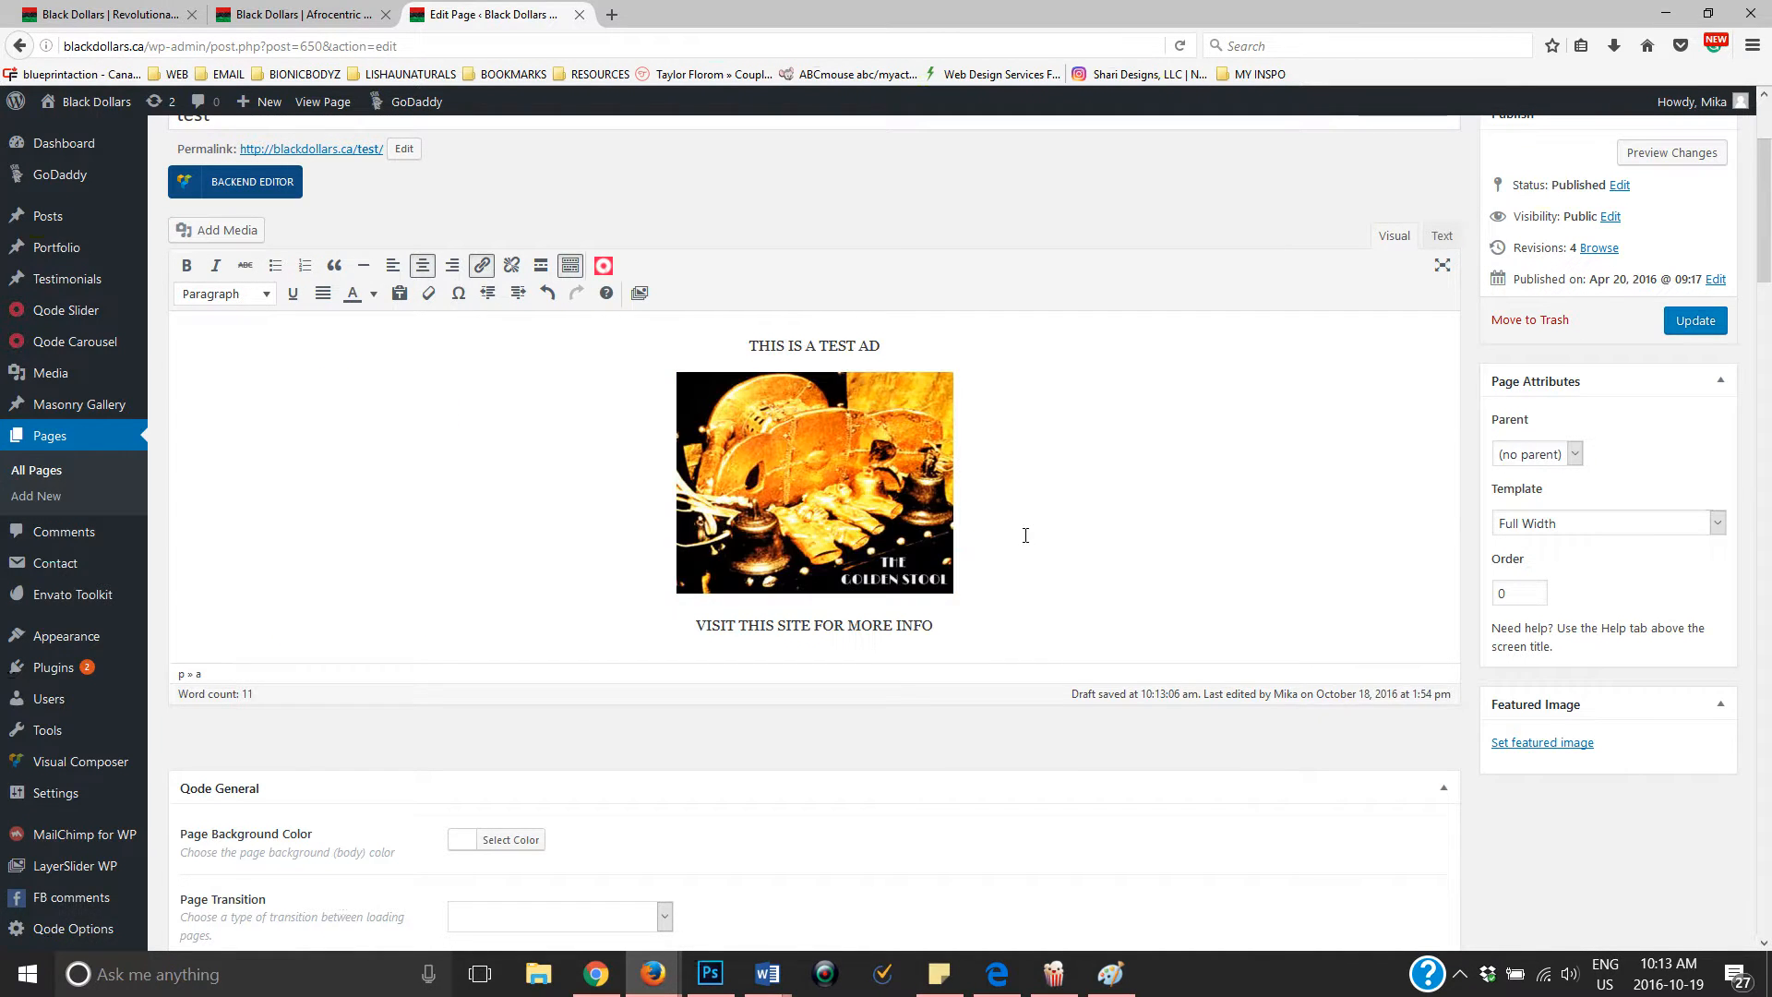
scroll(1026, 535, "down", 2)
scroll(1026, 536, "up", 2)
left_click(949, 627)
left_click_drag(699, 344, 1015, 552)
left_click(933, 626)
Format the "THIS IS A TEST AD" line as Heading 1
triple_click(821, 350)
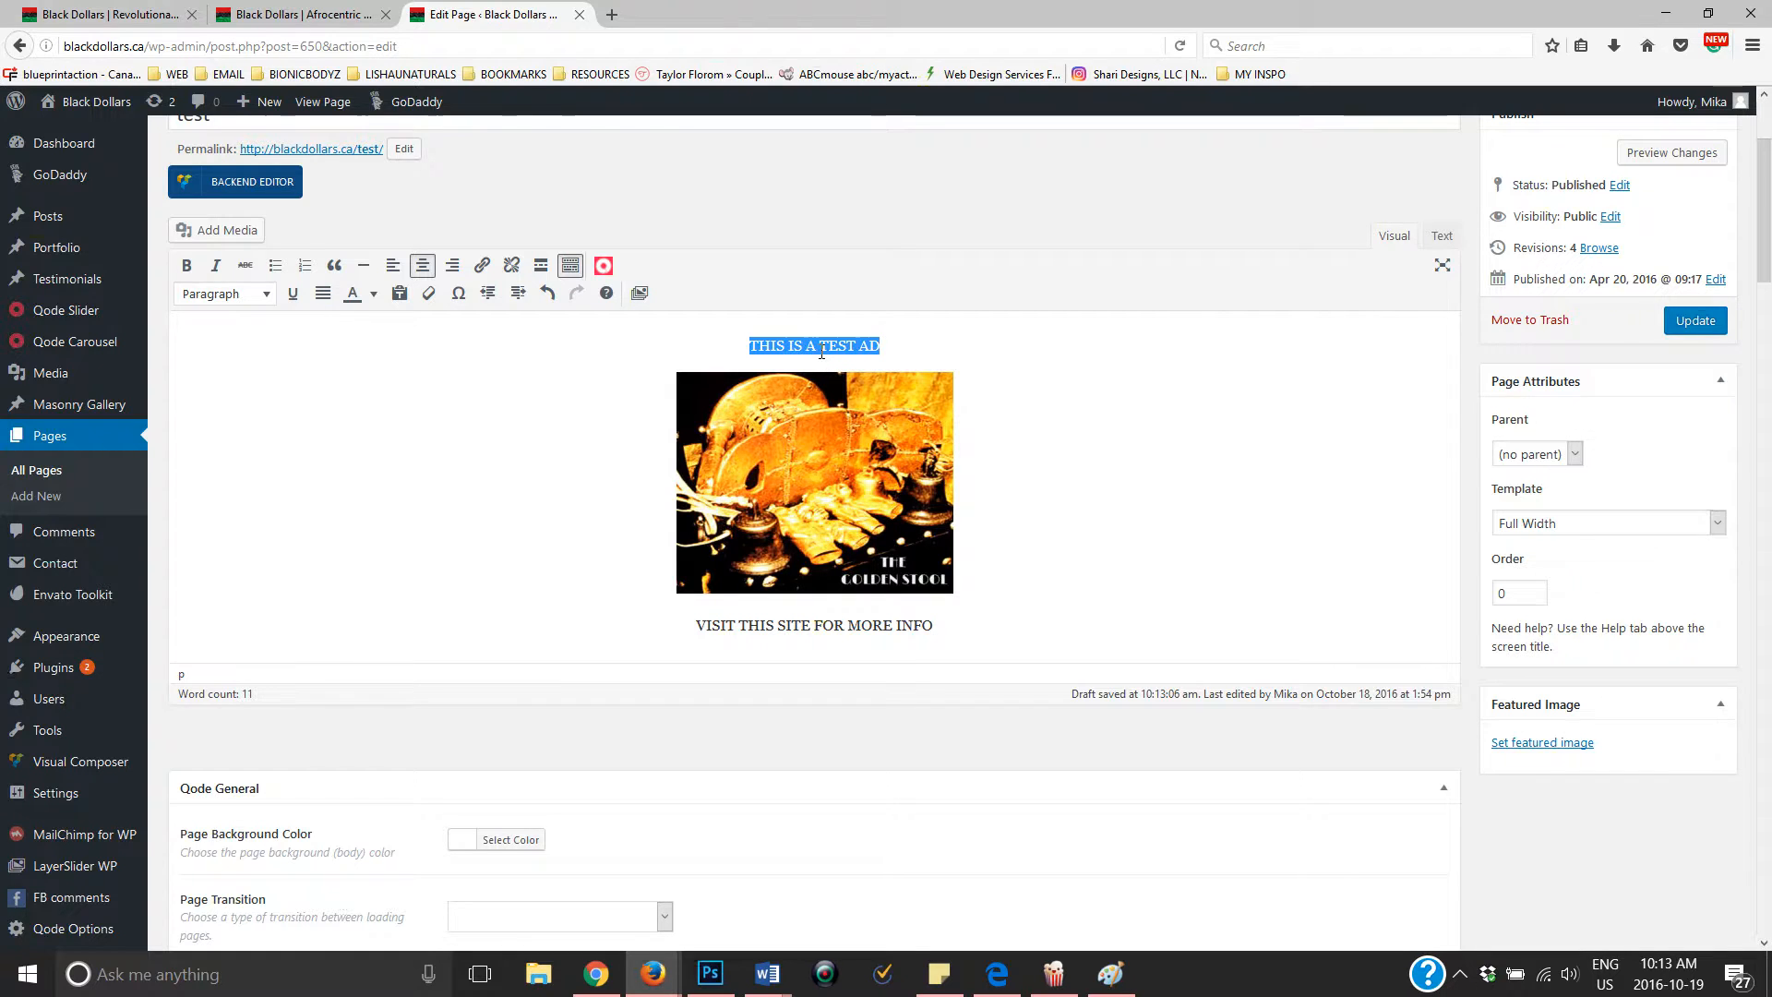
left_click(266, 296)
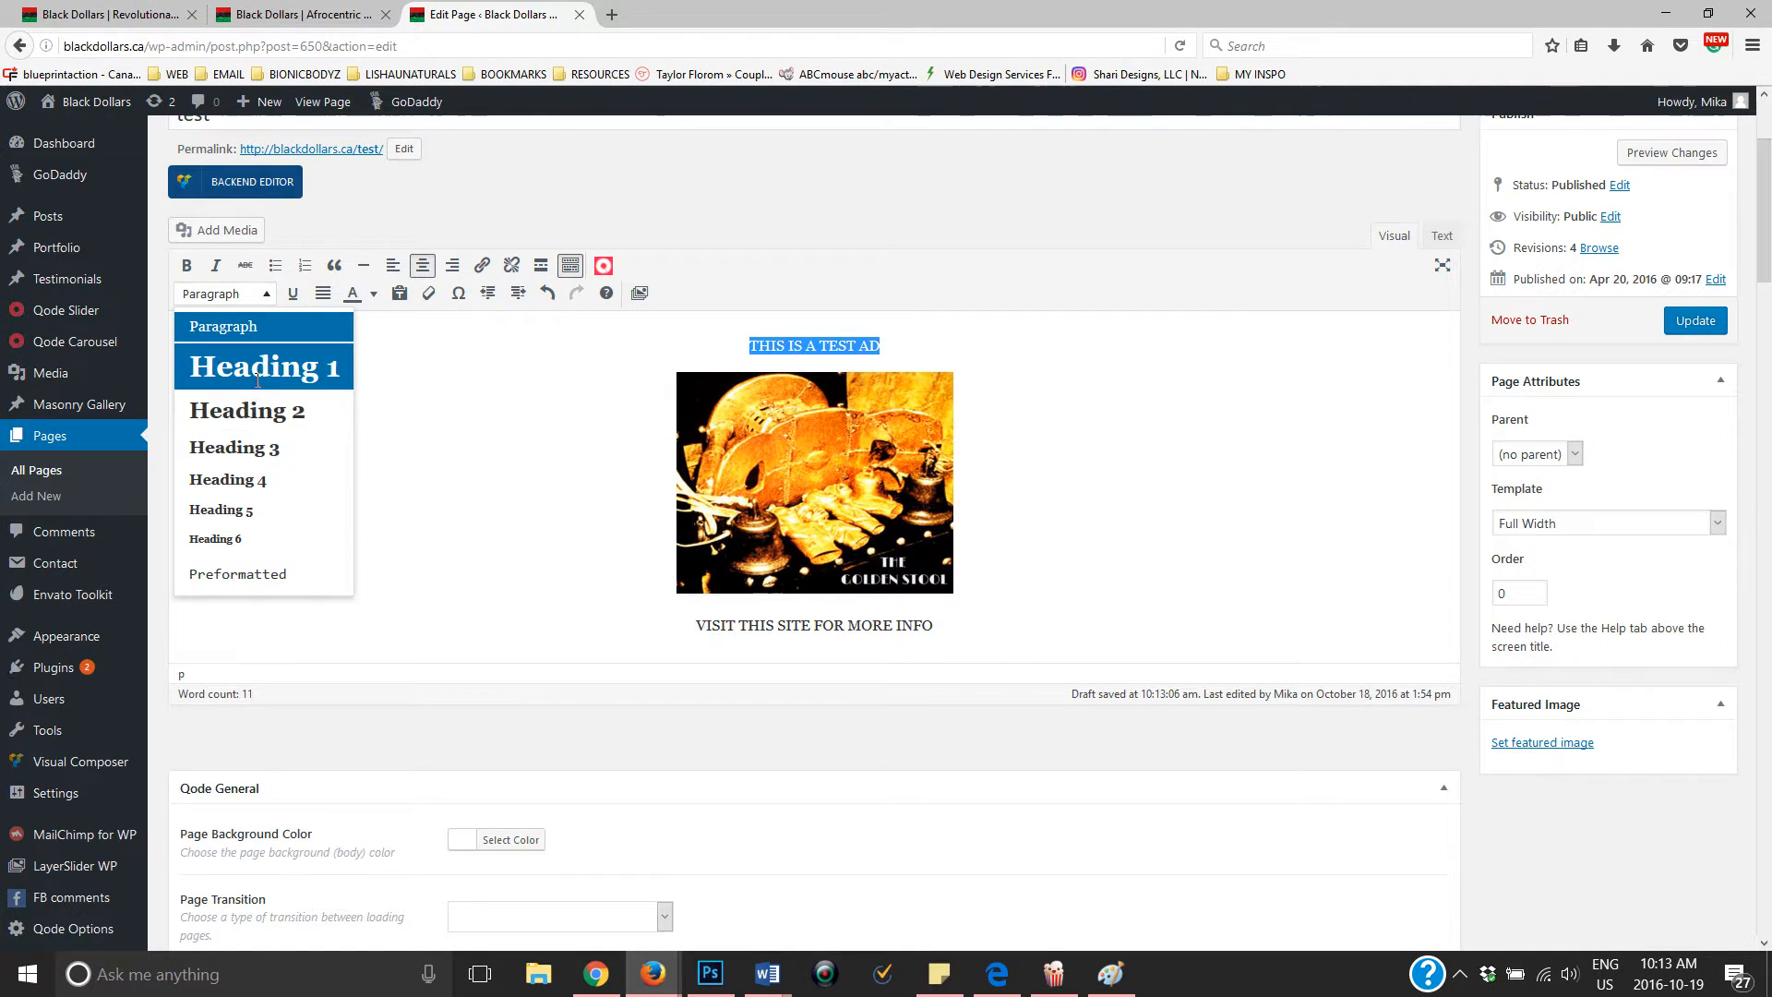
left_click(257, 369)
Try Heading 2, Heading 3 and Heading 4 on the "THIS IS A TEST AD" line, then return it to Heading 1
left_click(264, 295)
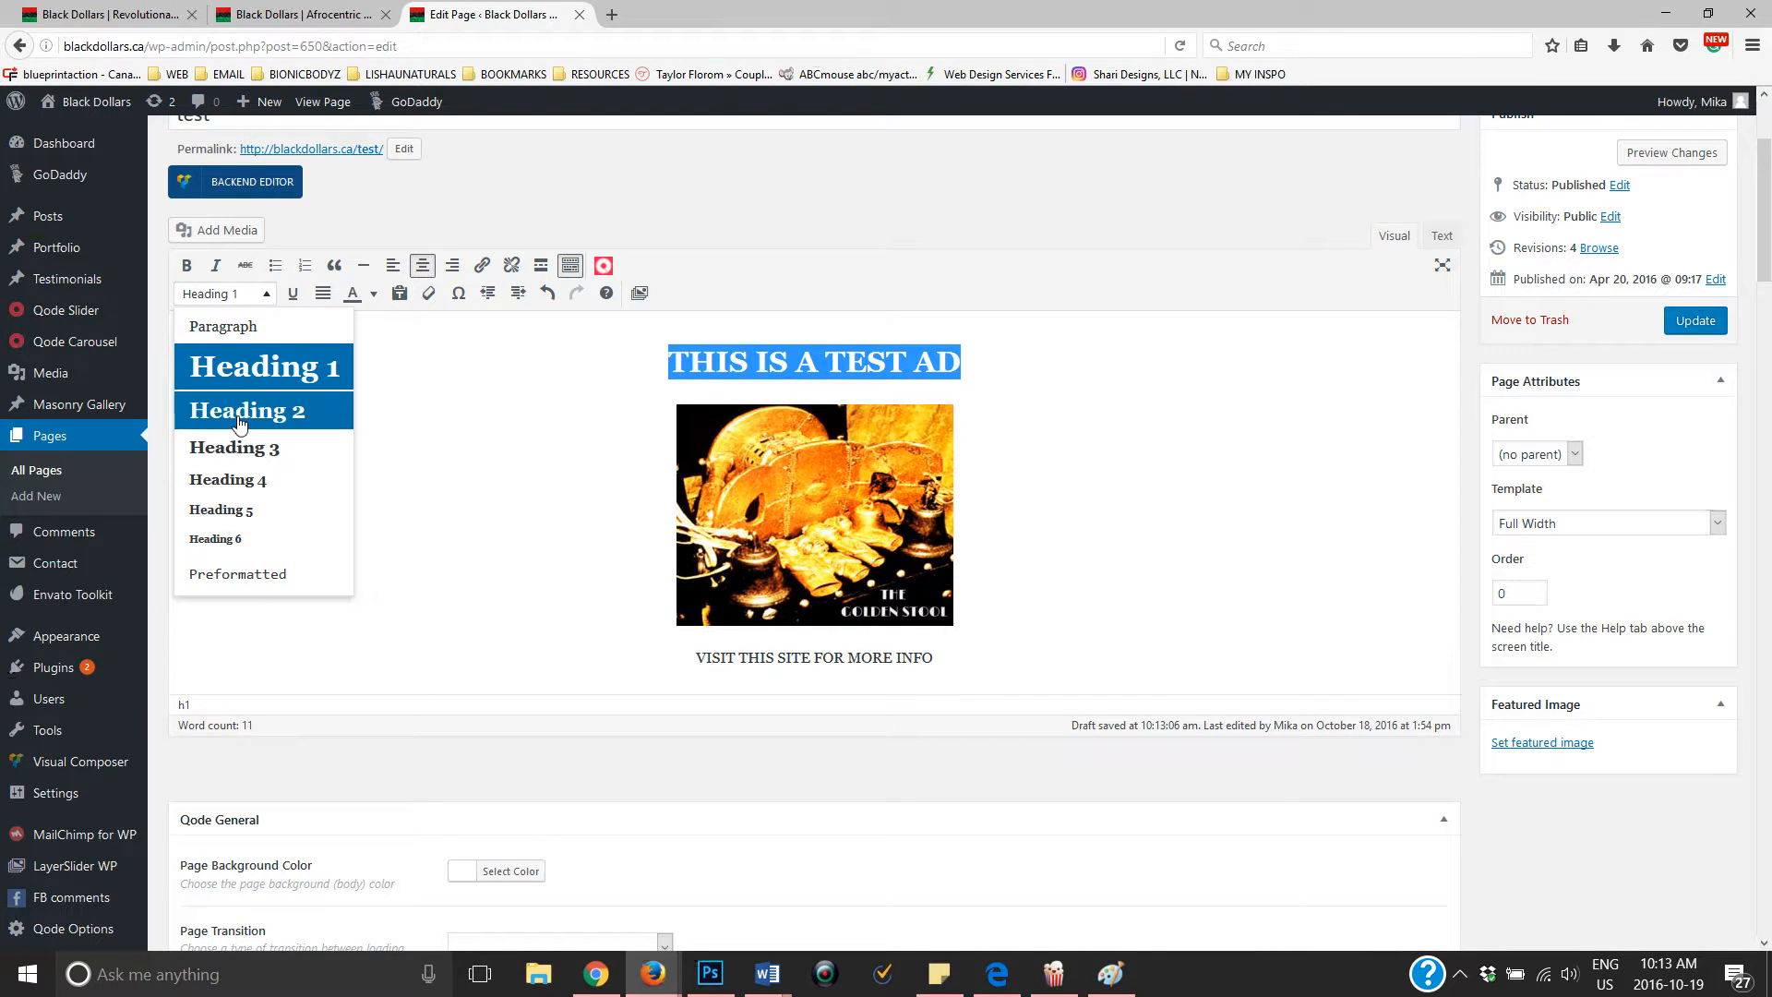
left_click(237, 410)
left_click(266, 293)
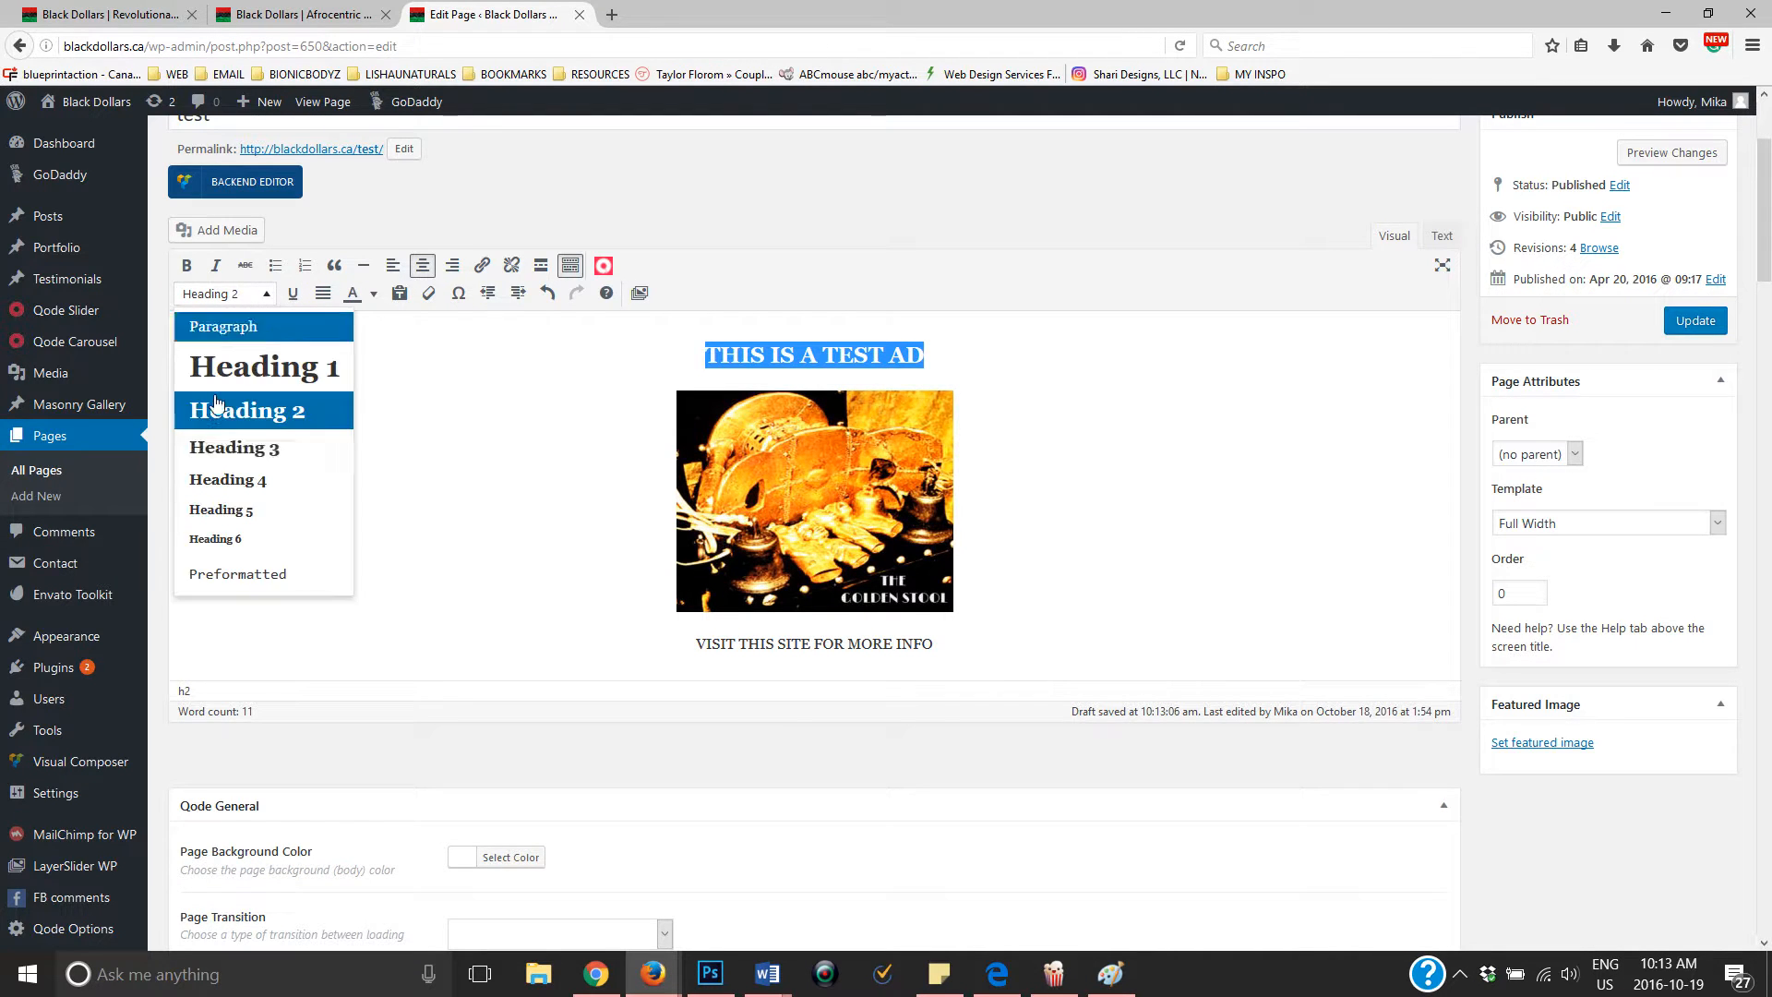
left_click(222, 447)
left_click(255, 295)
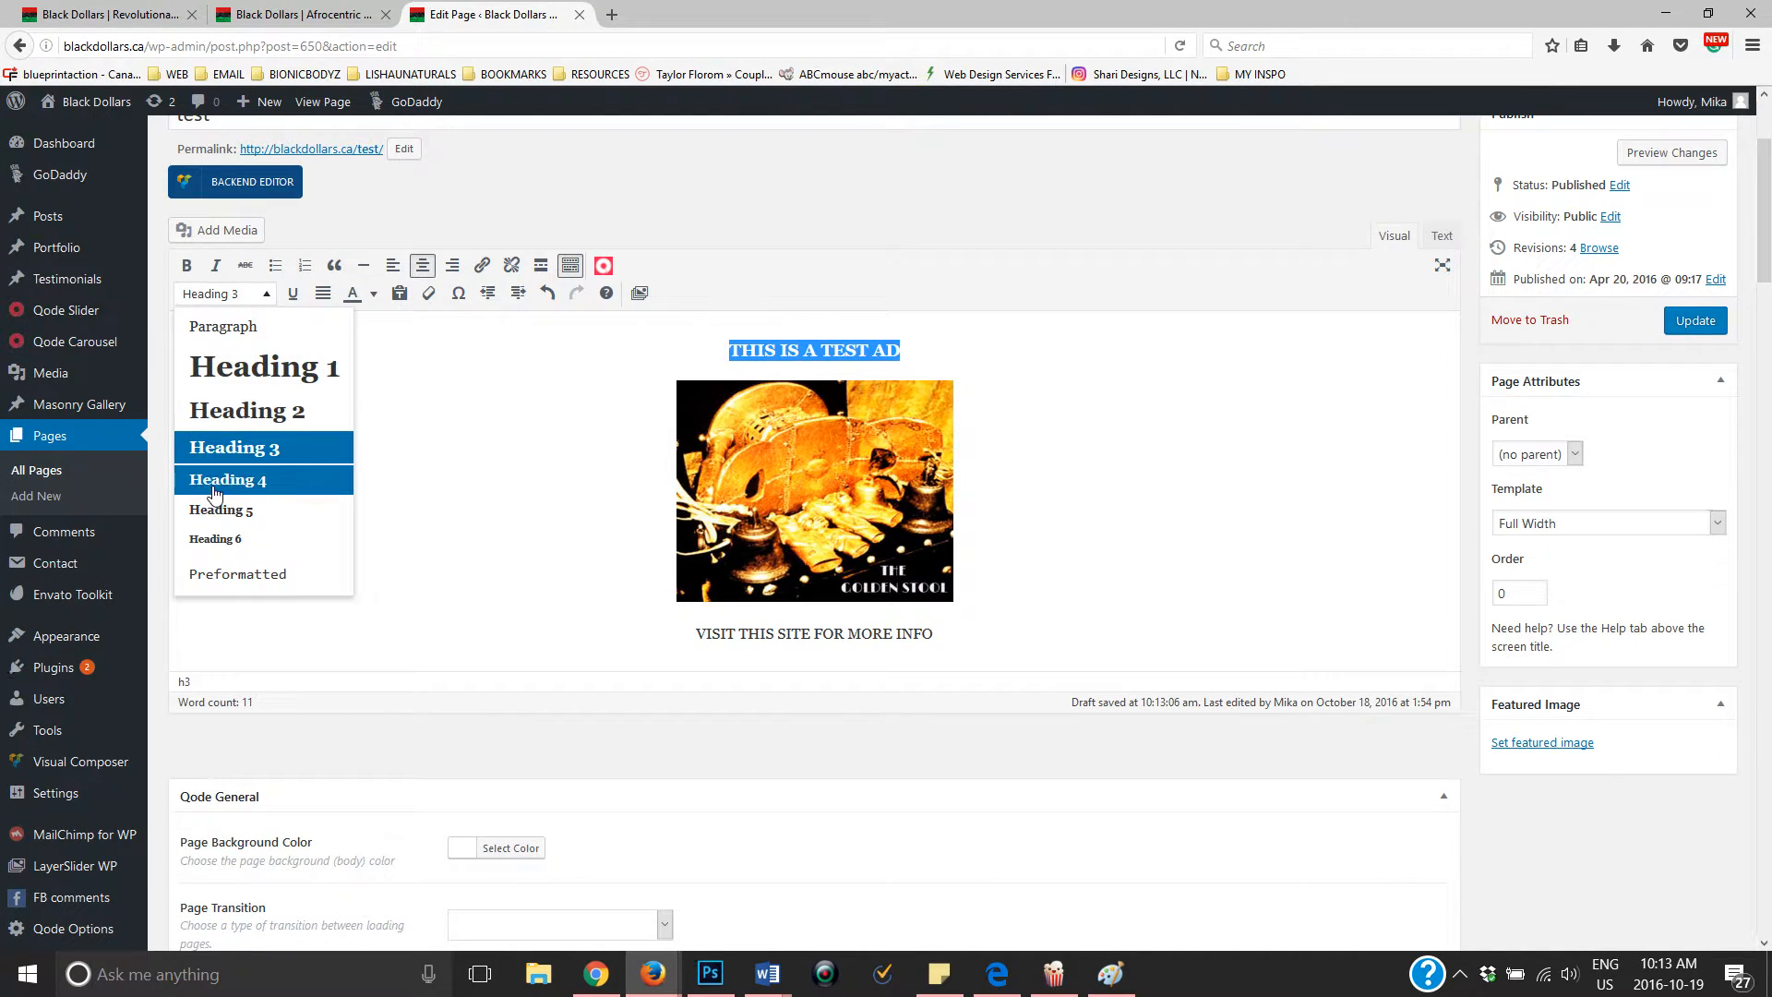
left_click(213, 482)
left_click(266, 295)
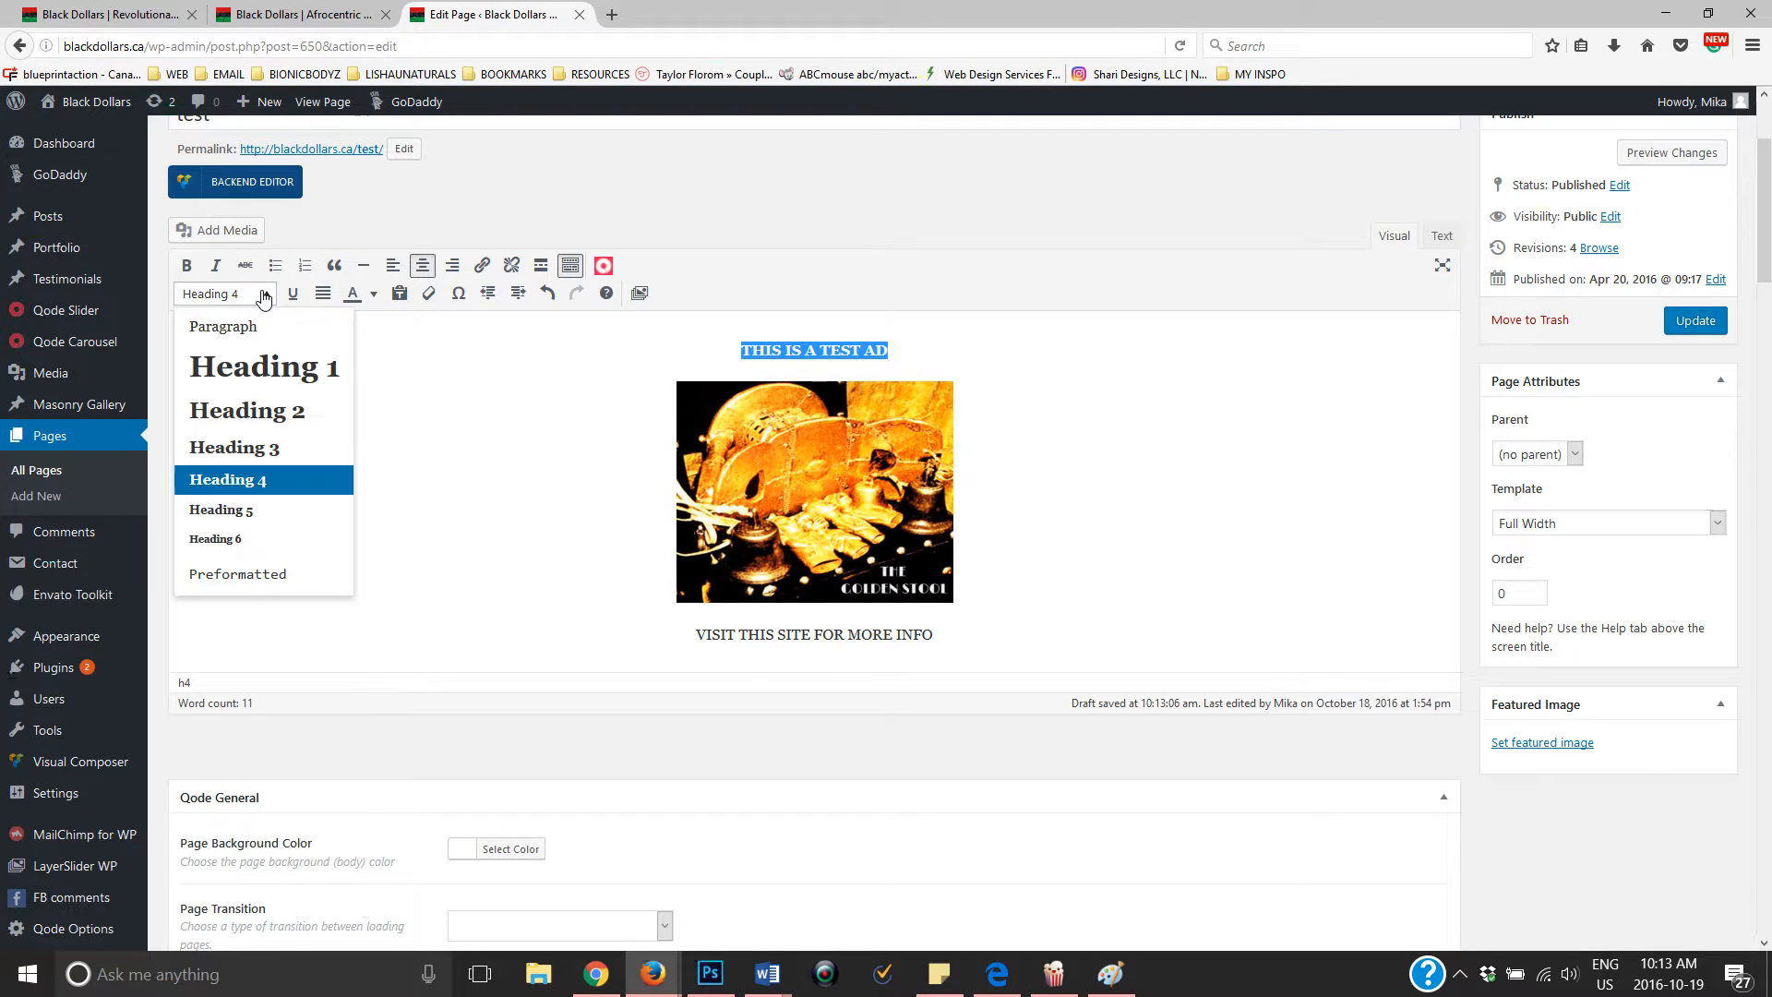
left_click(237, 368)
Format the "VISIT THIS SITE FOR MORE INFO" line as Heading 3
triple_click(870, 658)
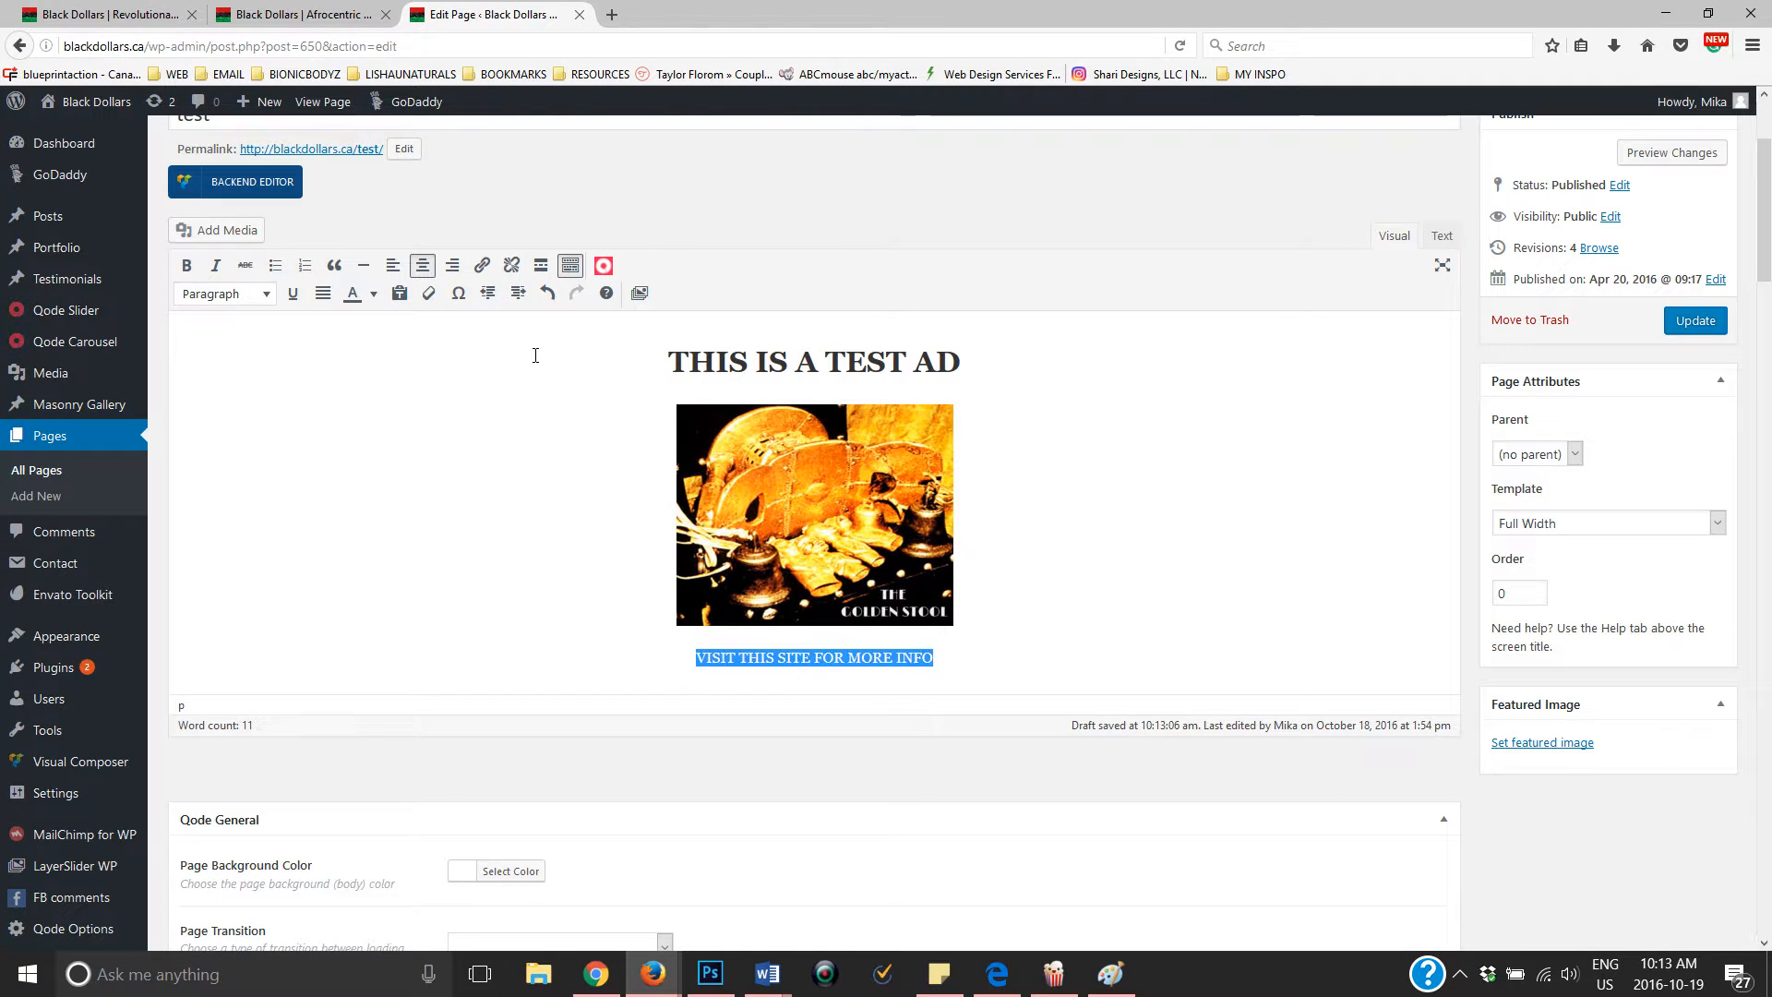
left_click(260, 295)
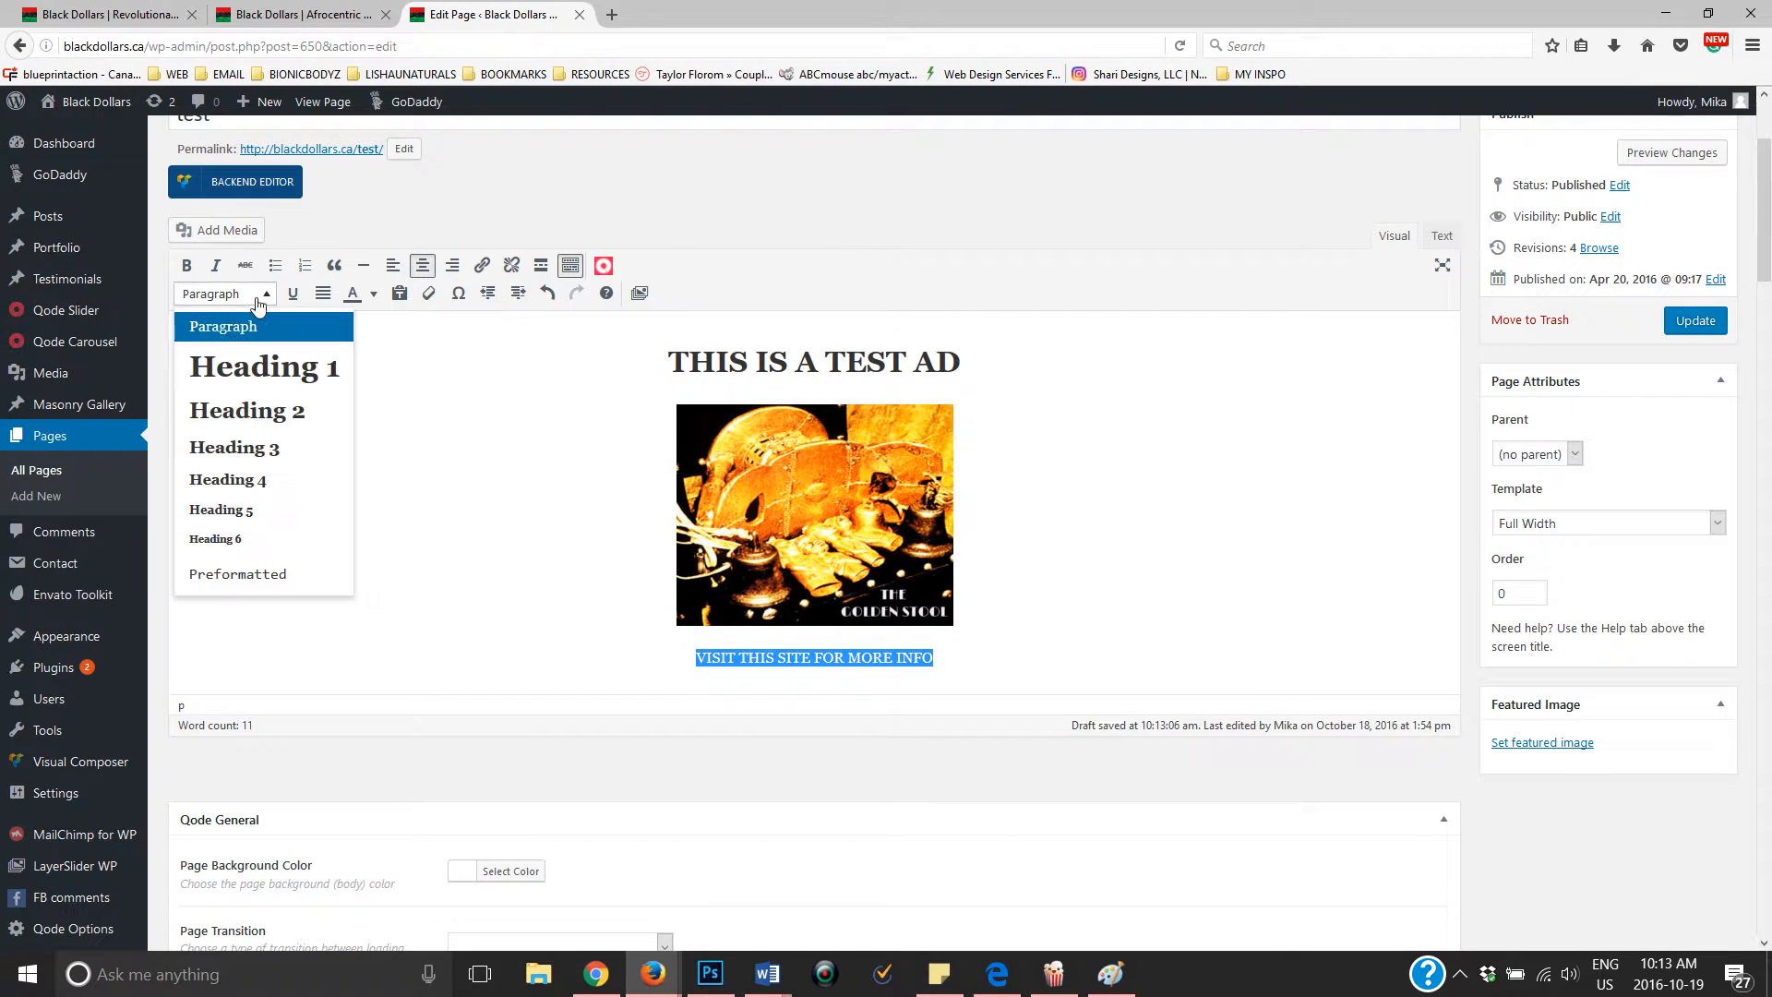
left_click(236, 448)
left_click(1144, 571)
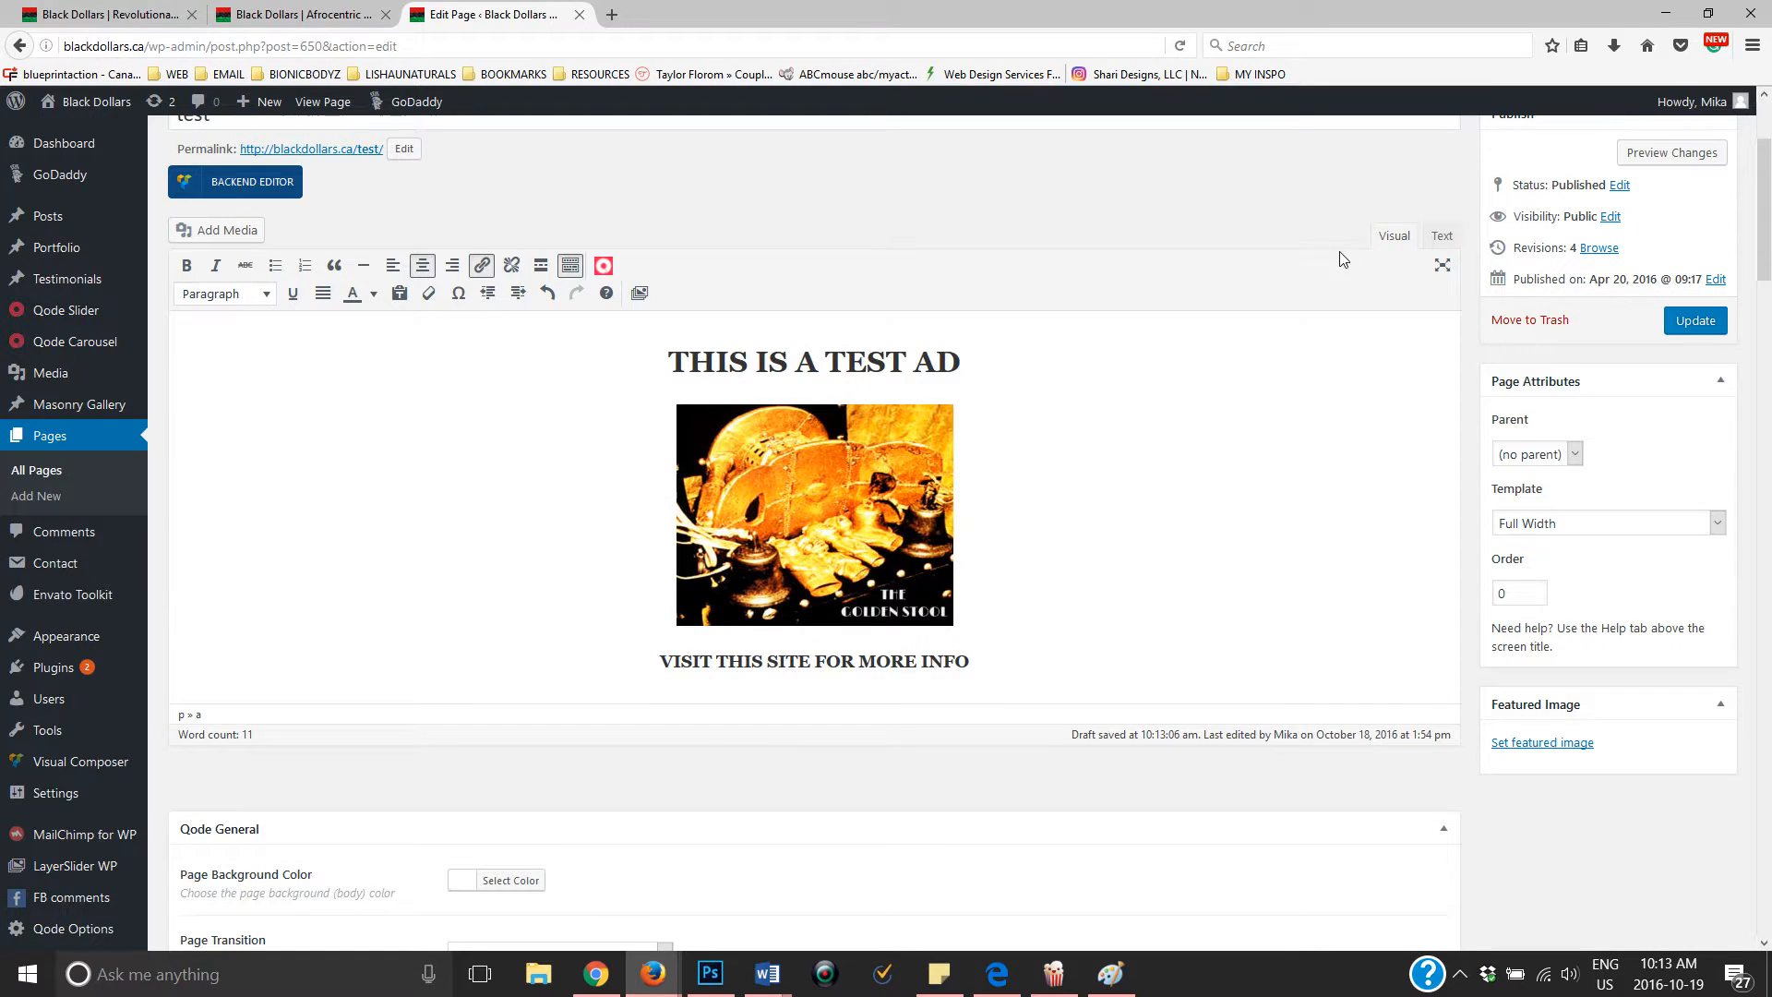
Preview the test page's changes on the site, check the ad's layout, and close the preview
scroll(1115, 277, "up", 2)
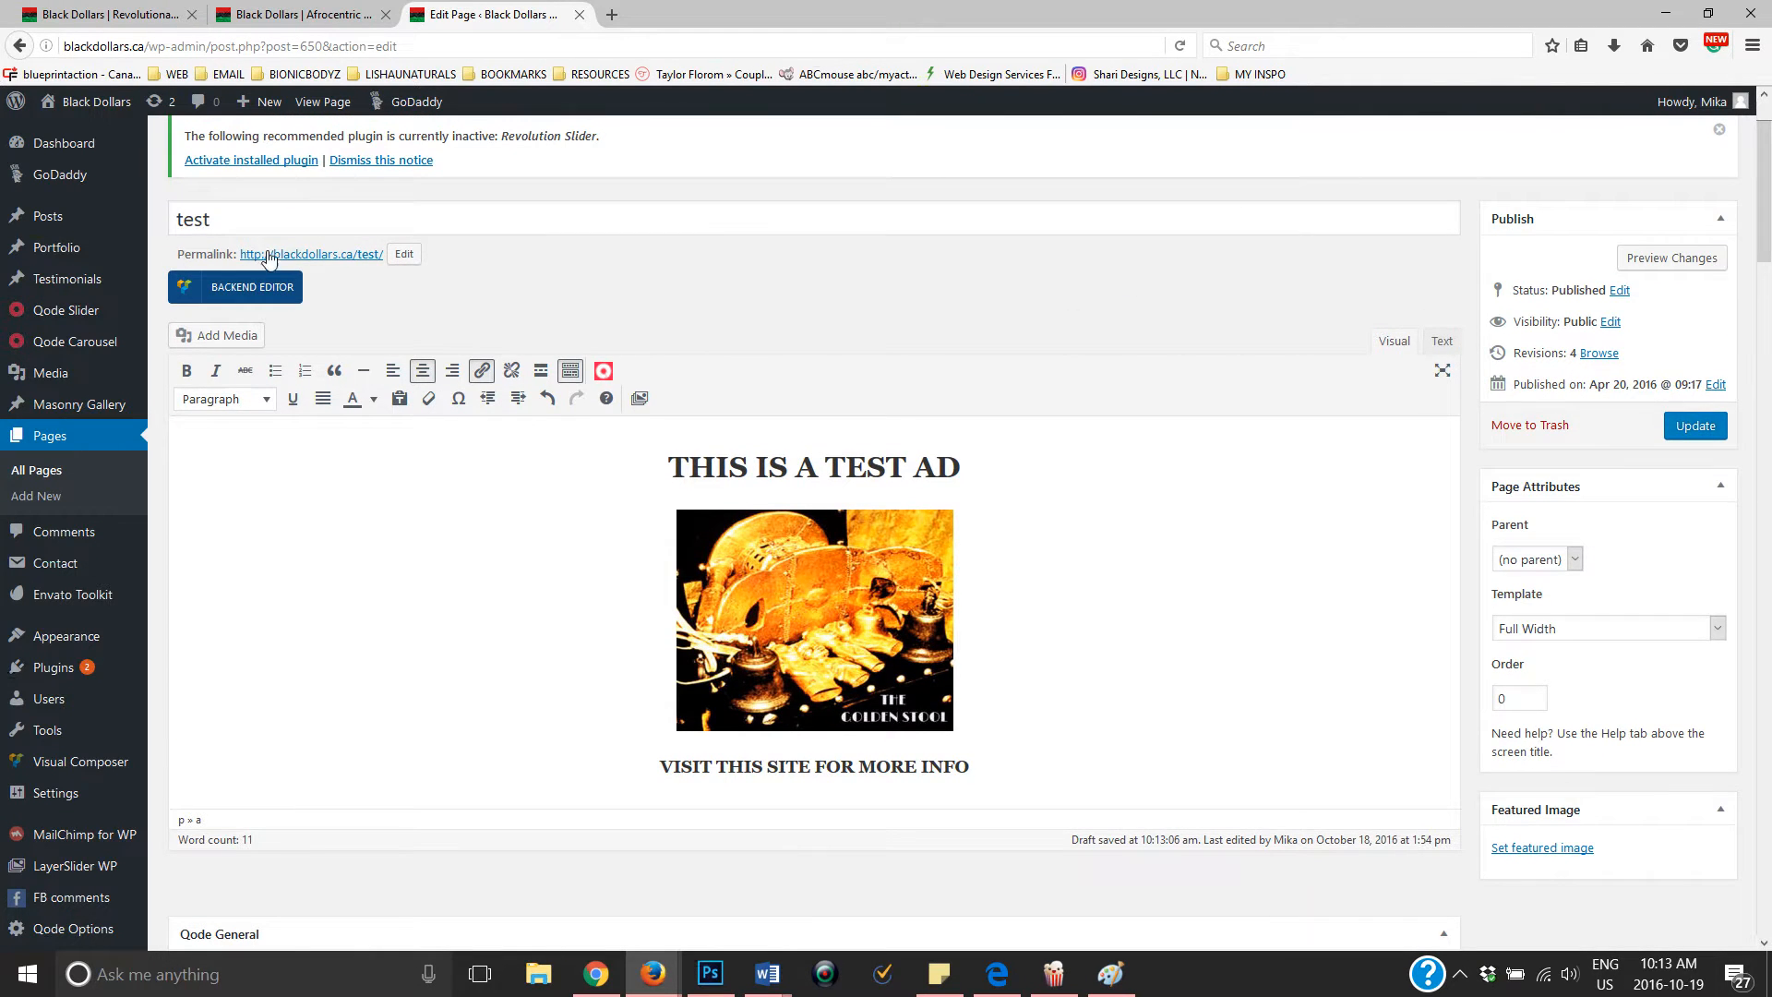
right_click(288, 261)
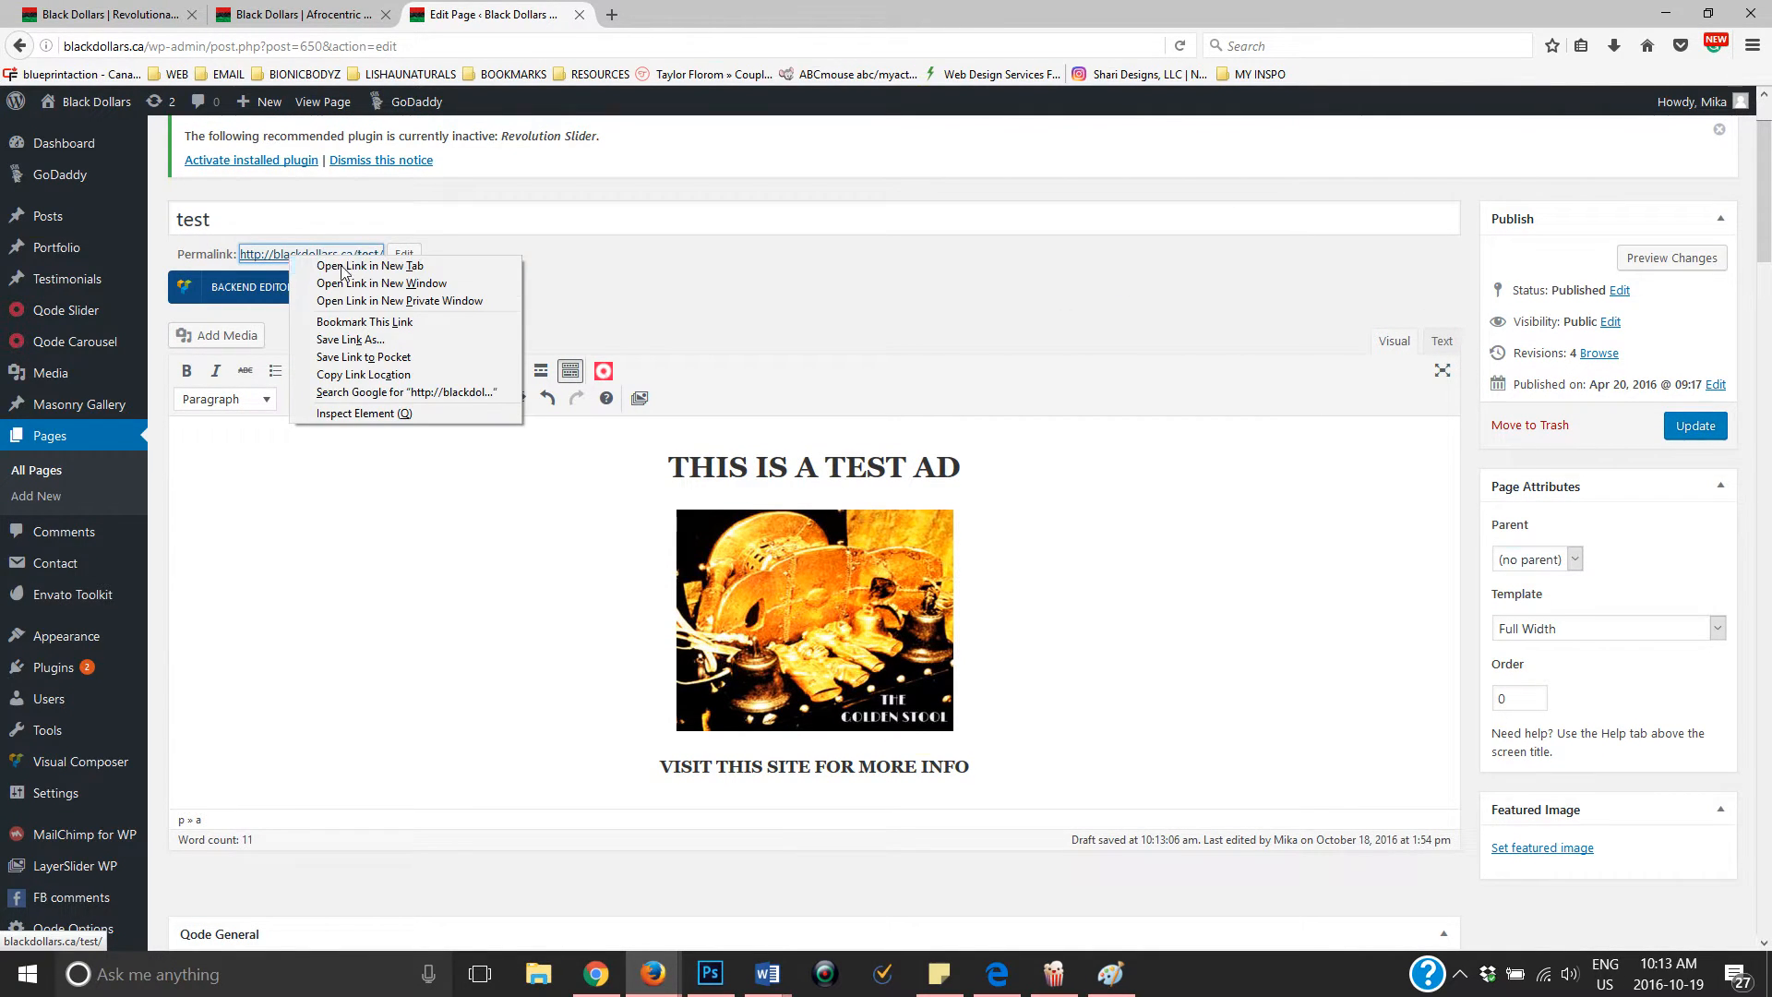
left_click(903, 294)
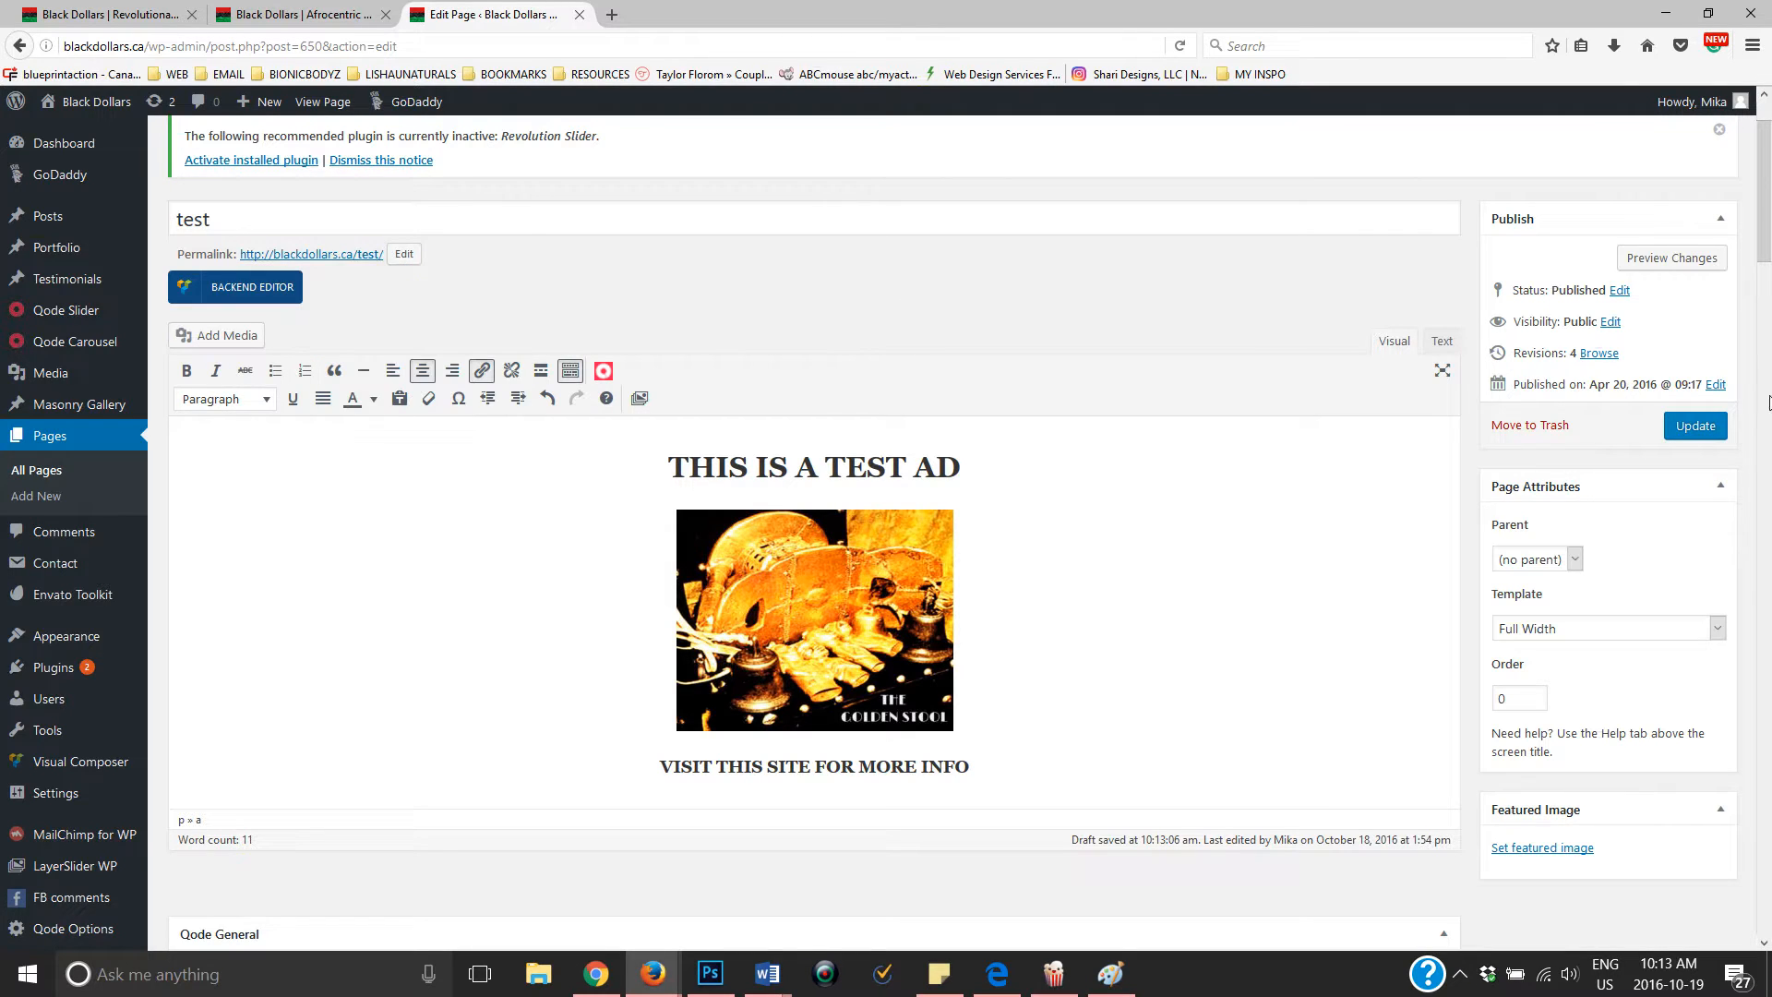
left_click(1666, 263)
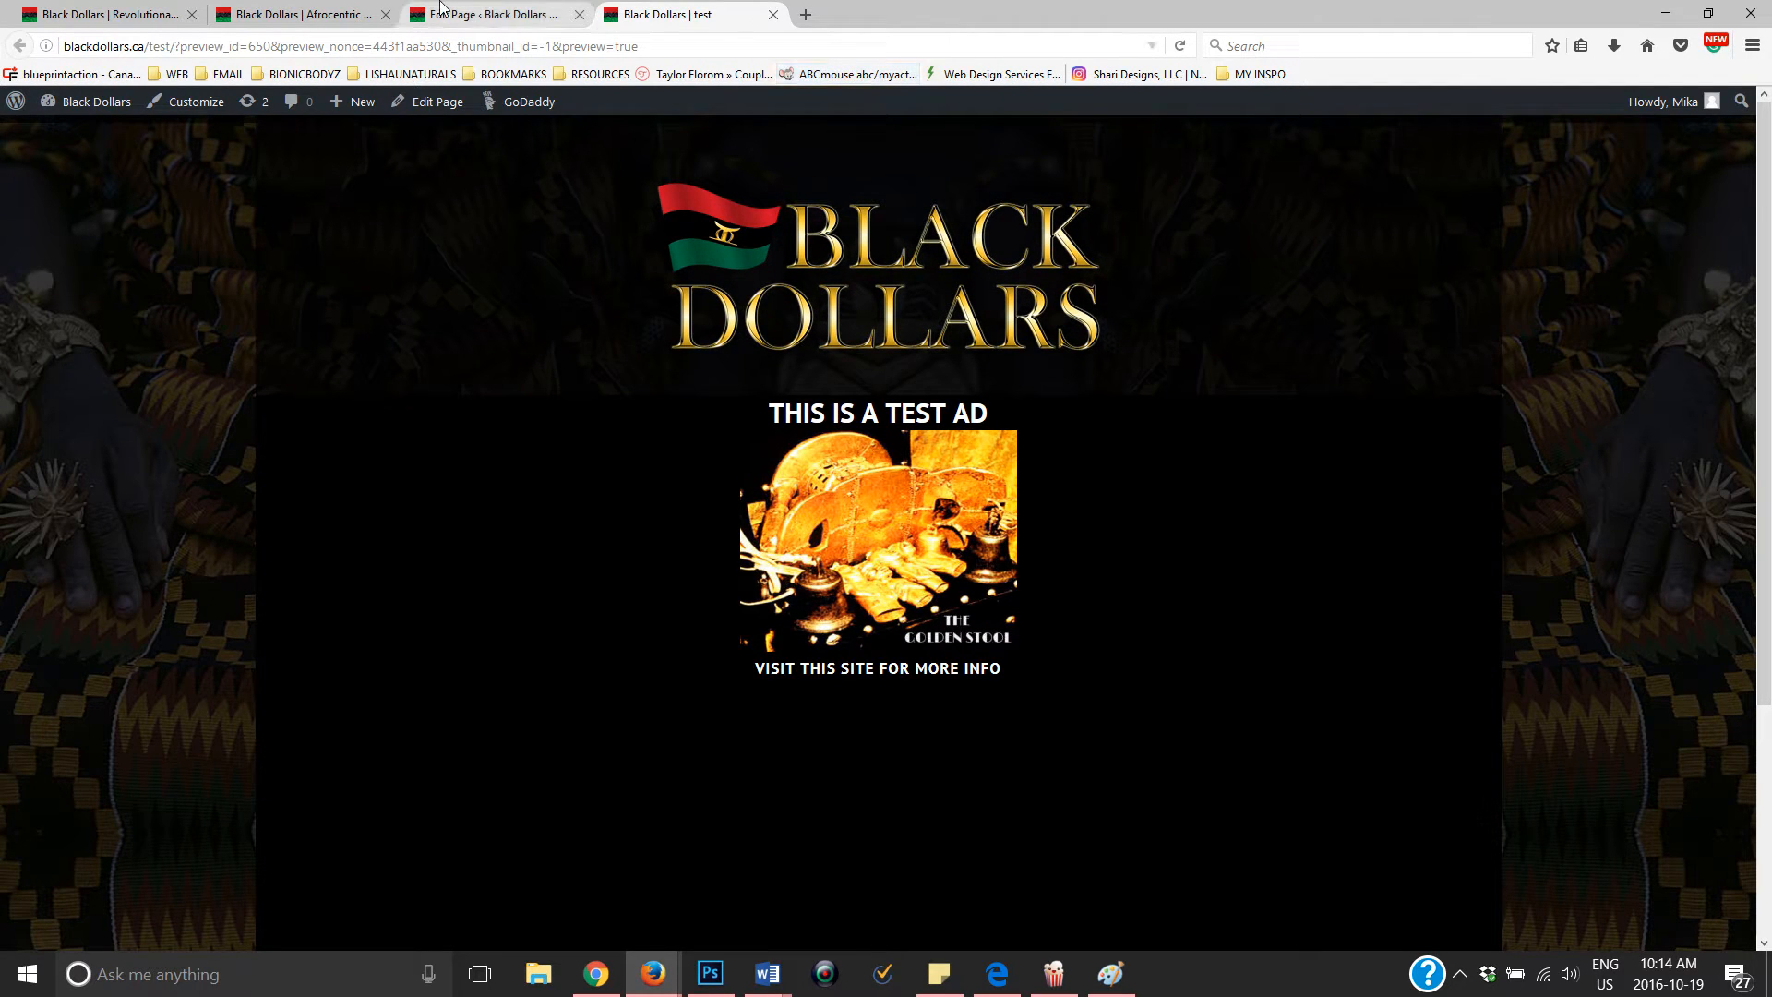
left_click(773, 15)
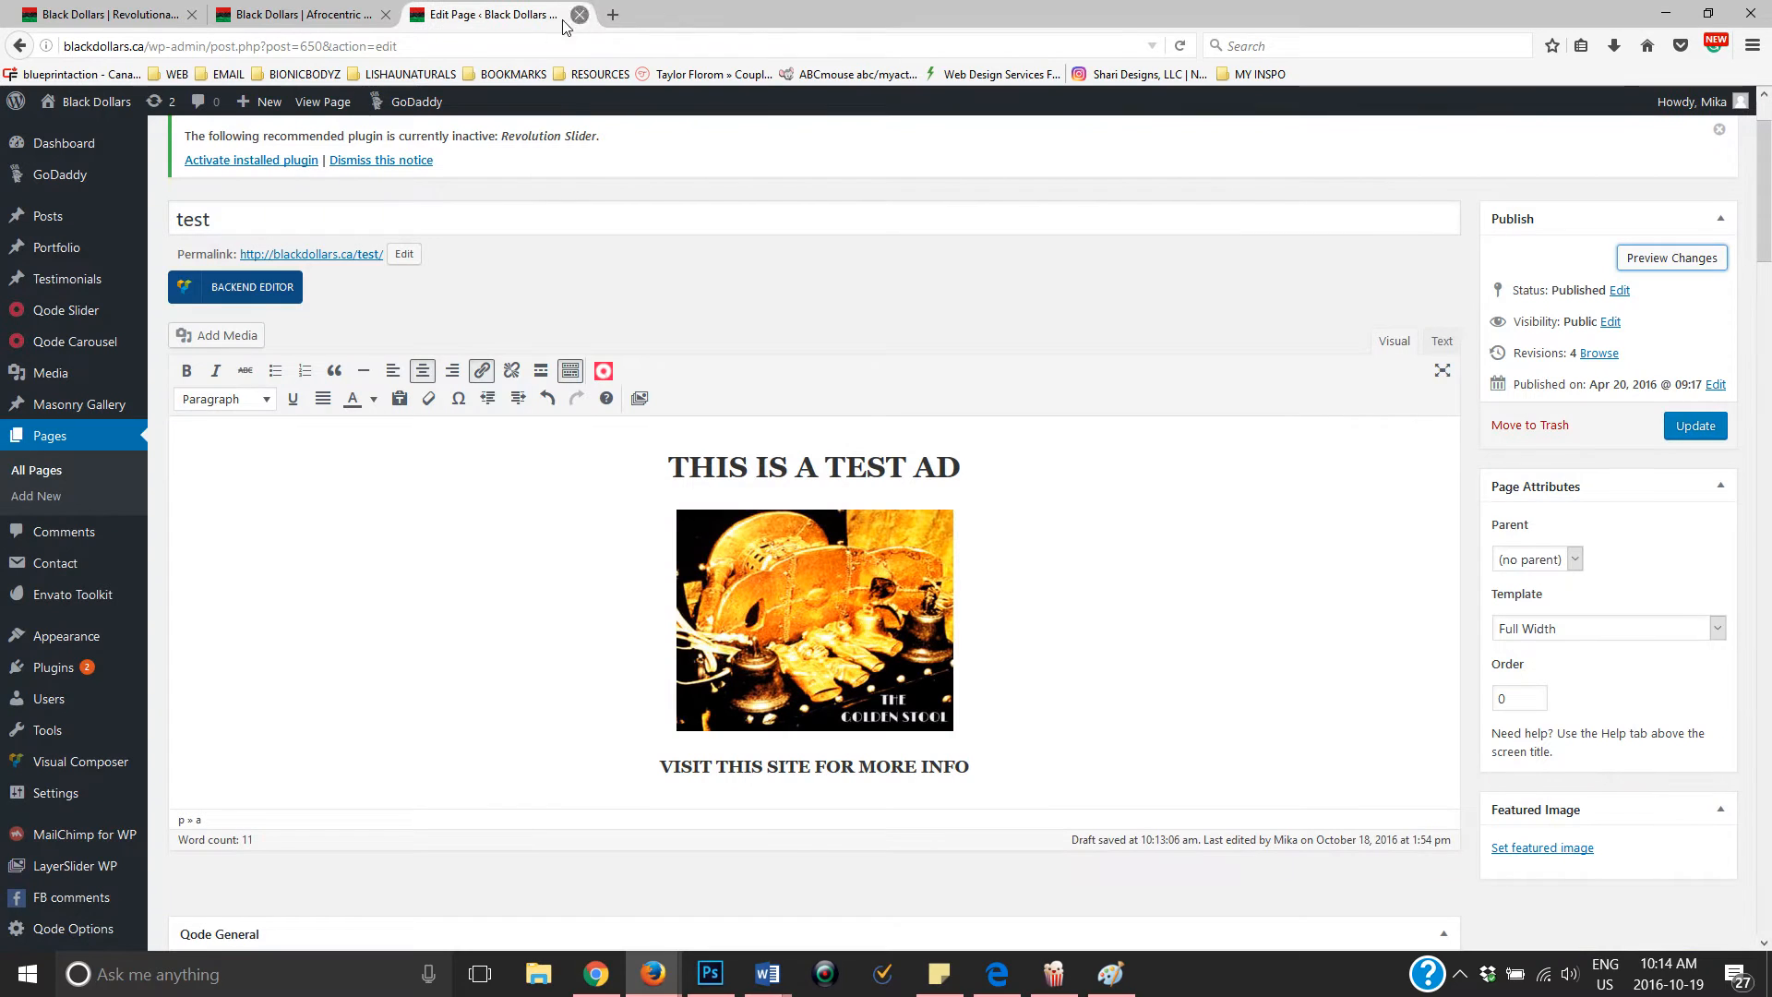
Show the test page's content as HTML and copy the entire ad code, from the Heading 1 line through the Heading 3 line
left_click(1453, 343)
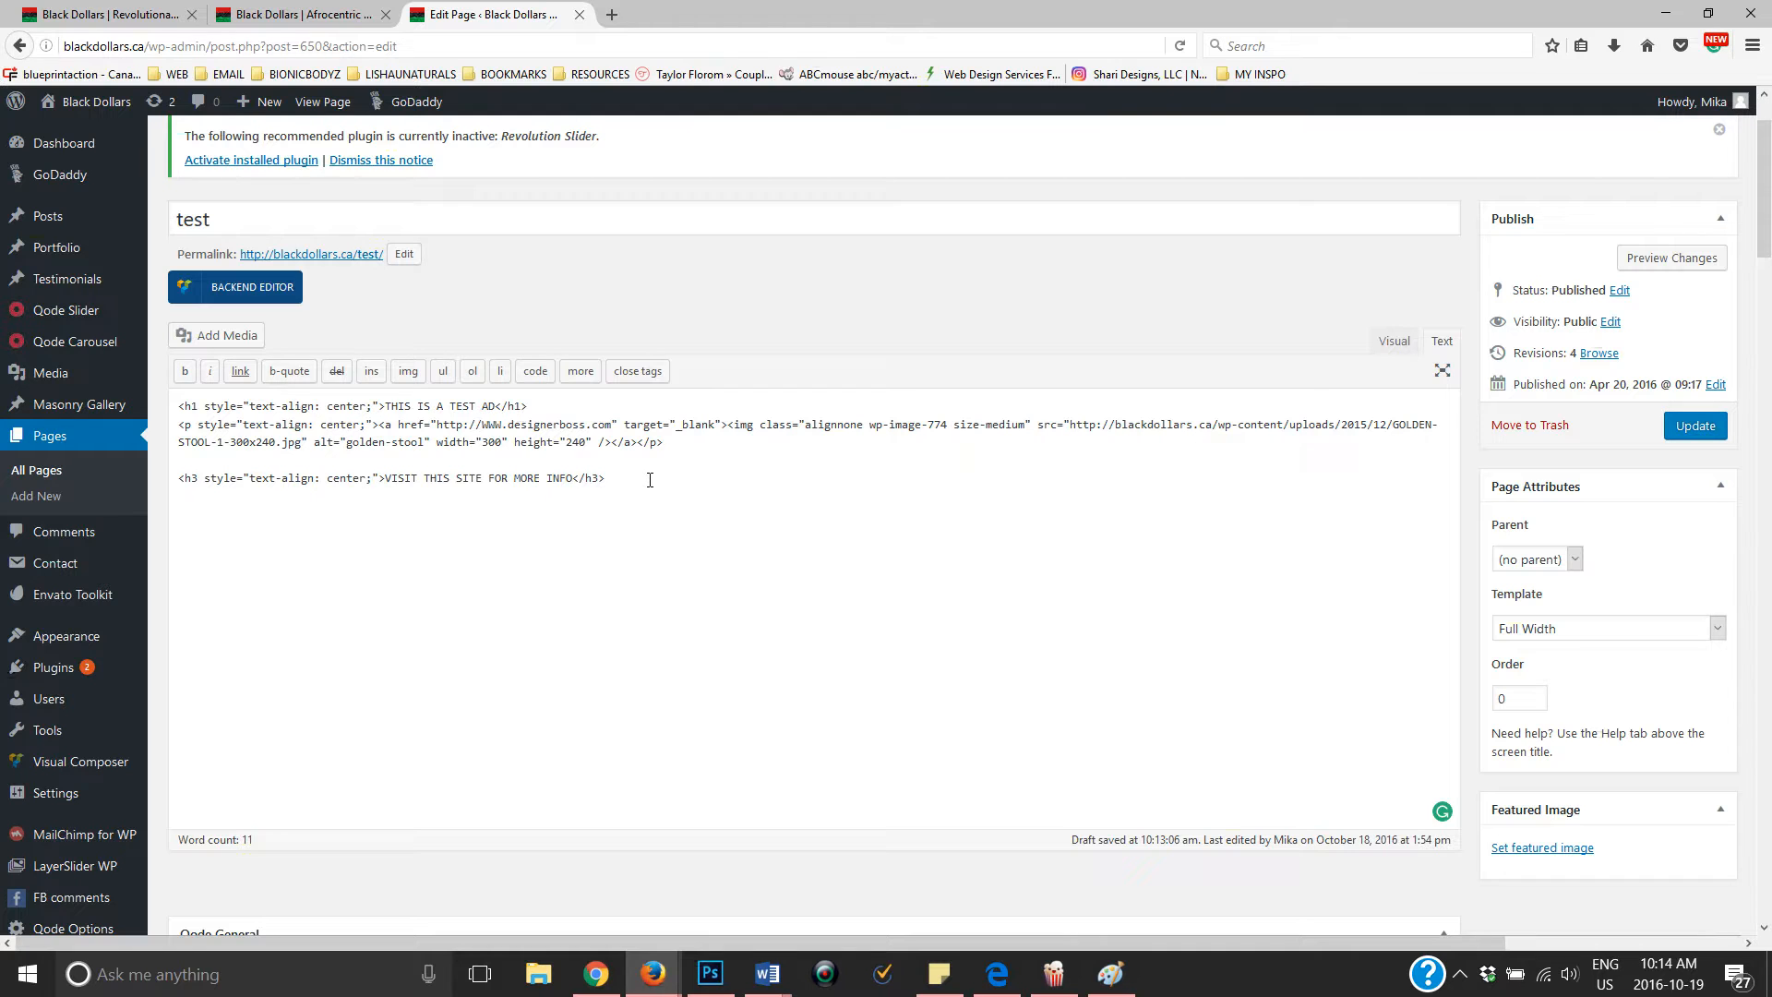
left_click_drag(606, 479, 178, 392)
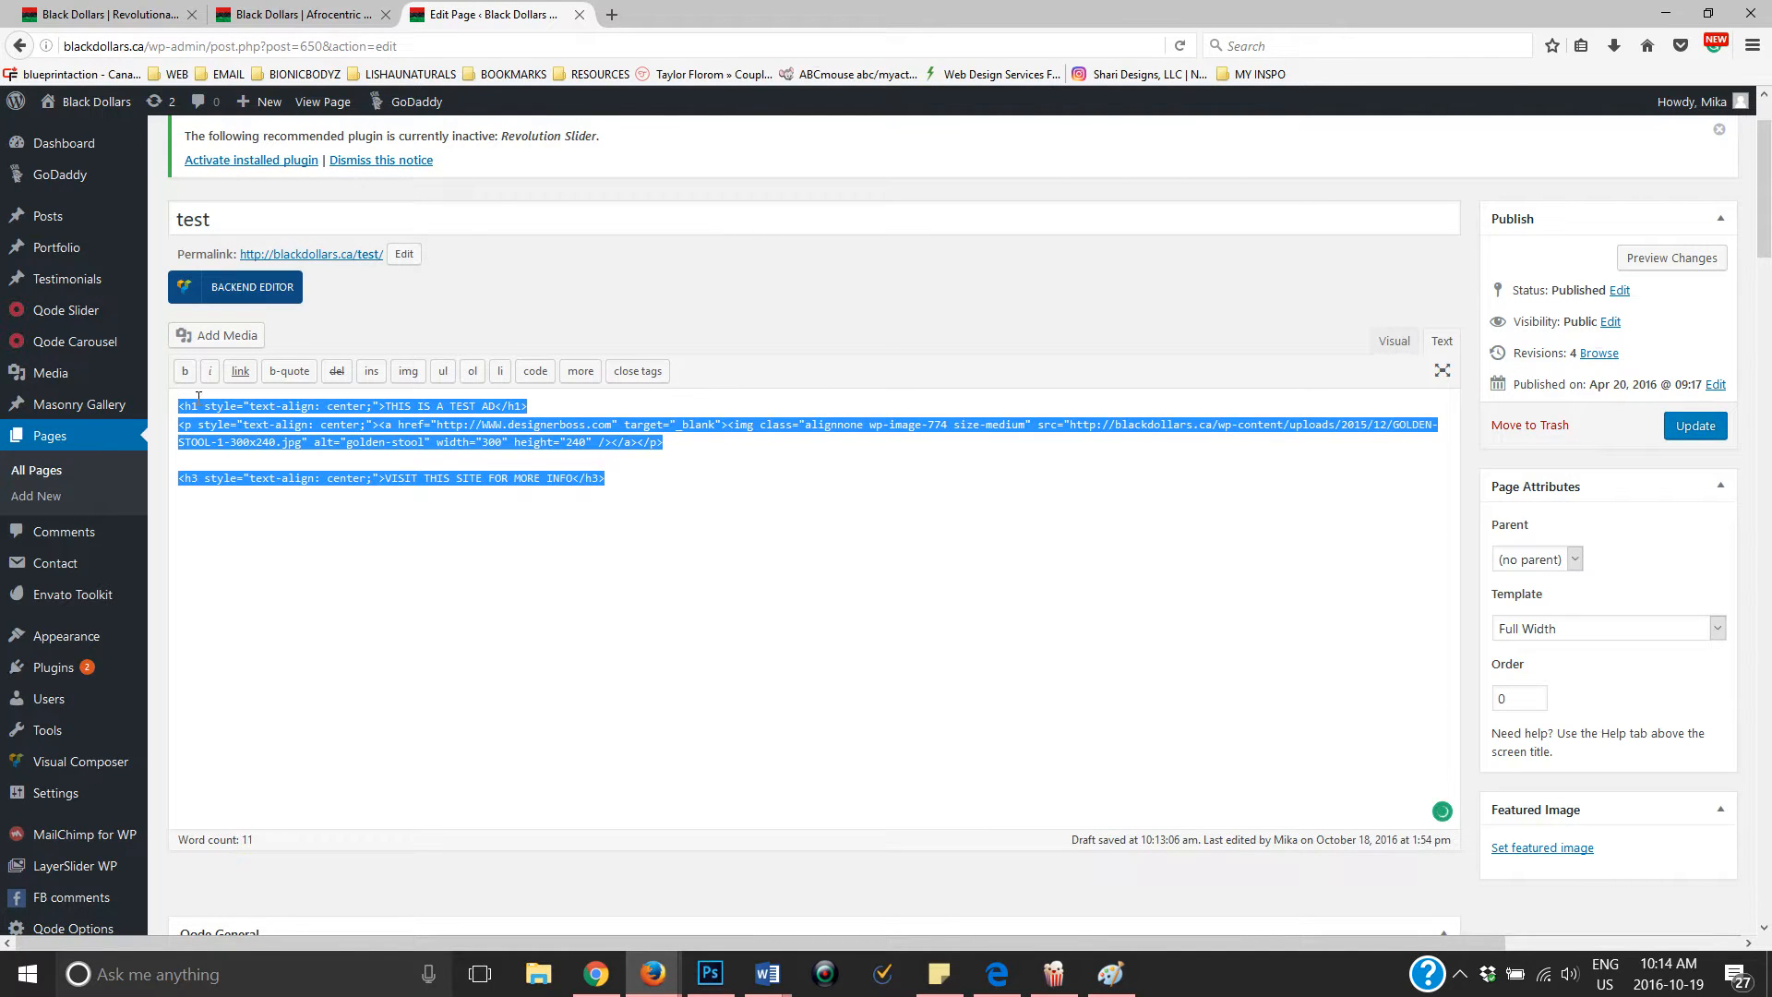
left_click(351, 11)
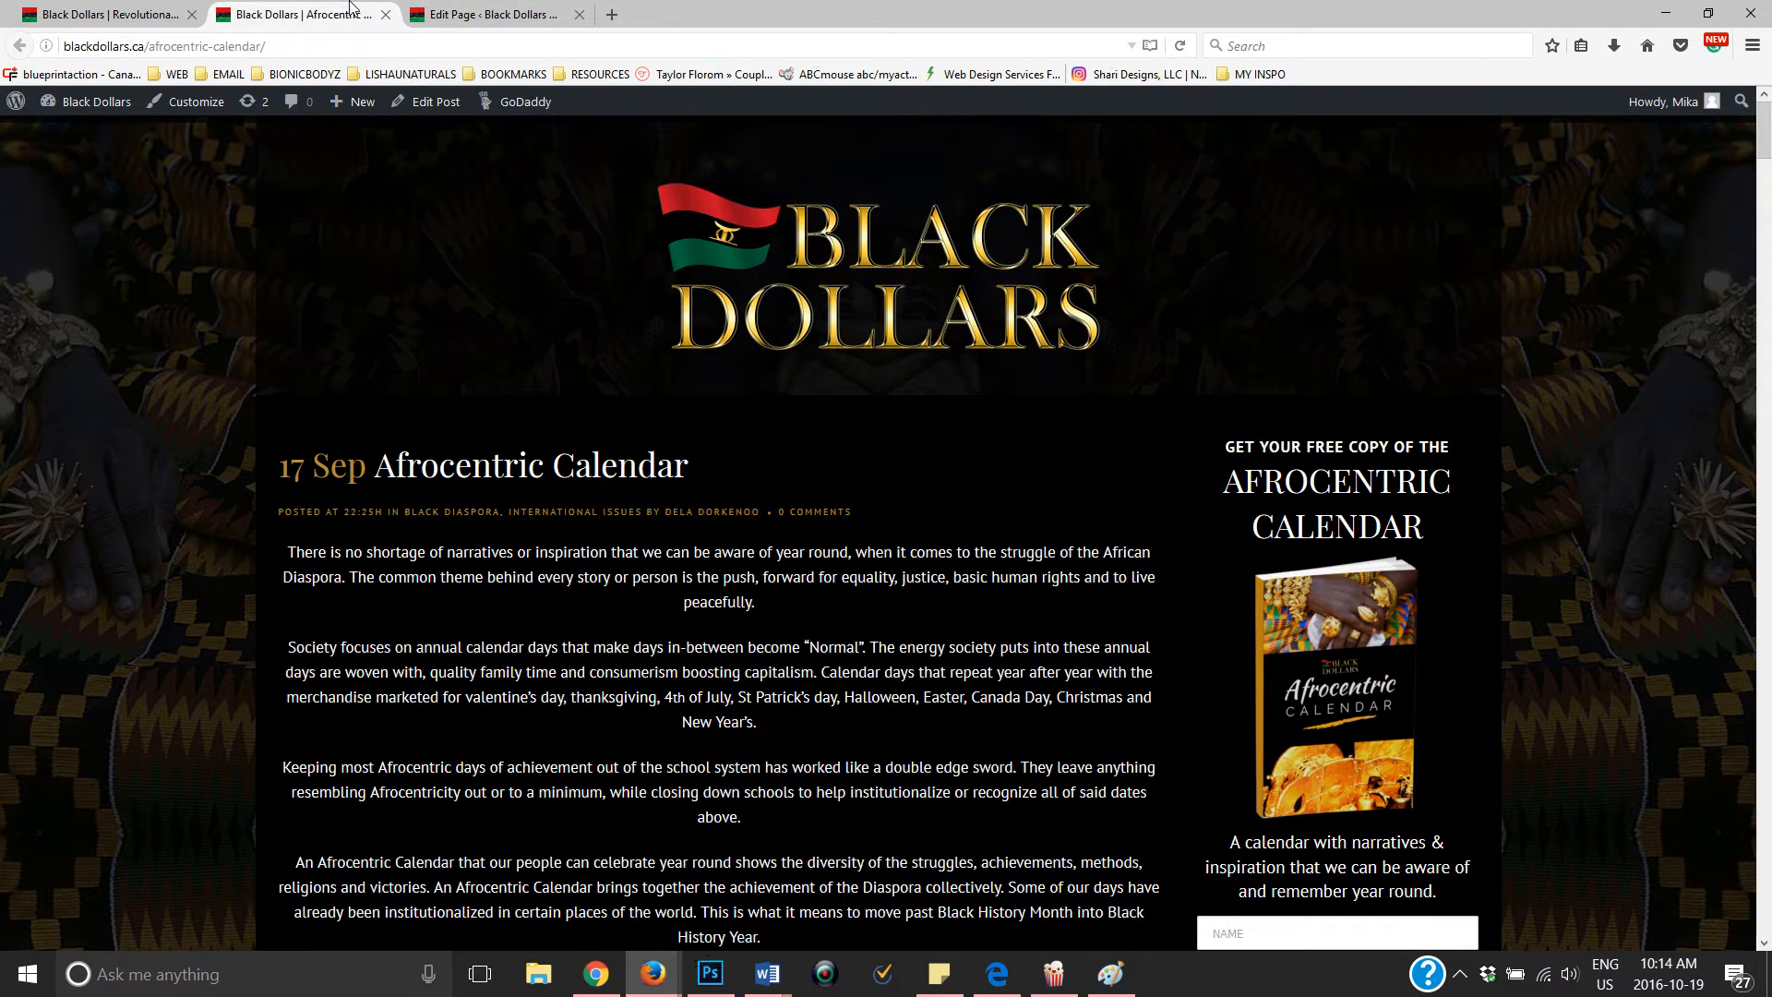
left_click(434, 14)
Open the Widgets admin page in a new browser tab and switch to it
scroll(64, 632, "down", 1)
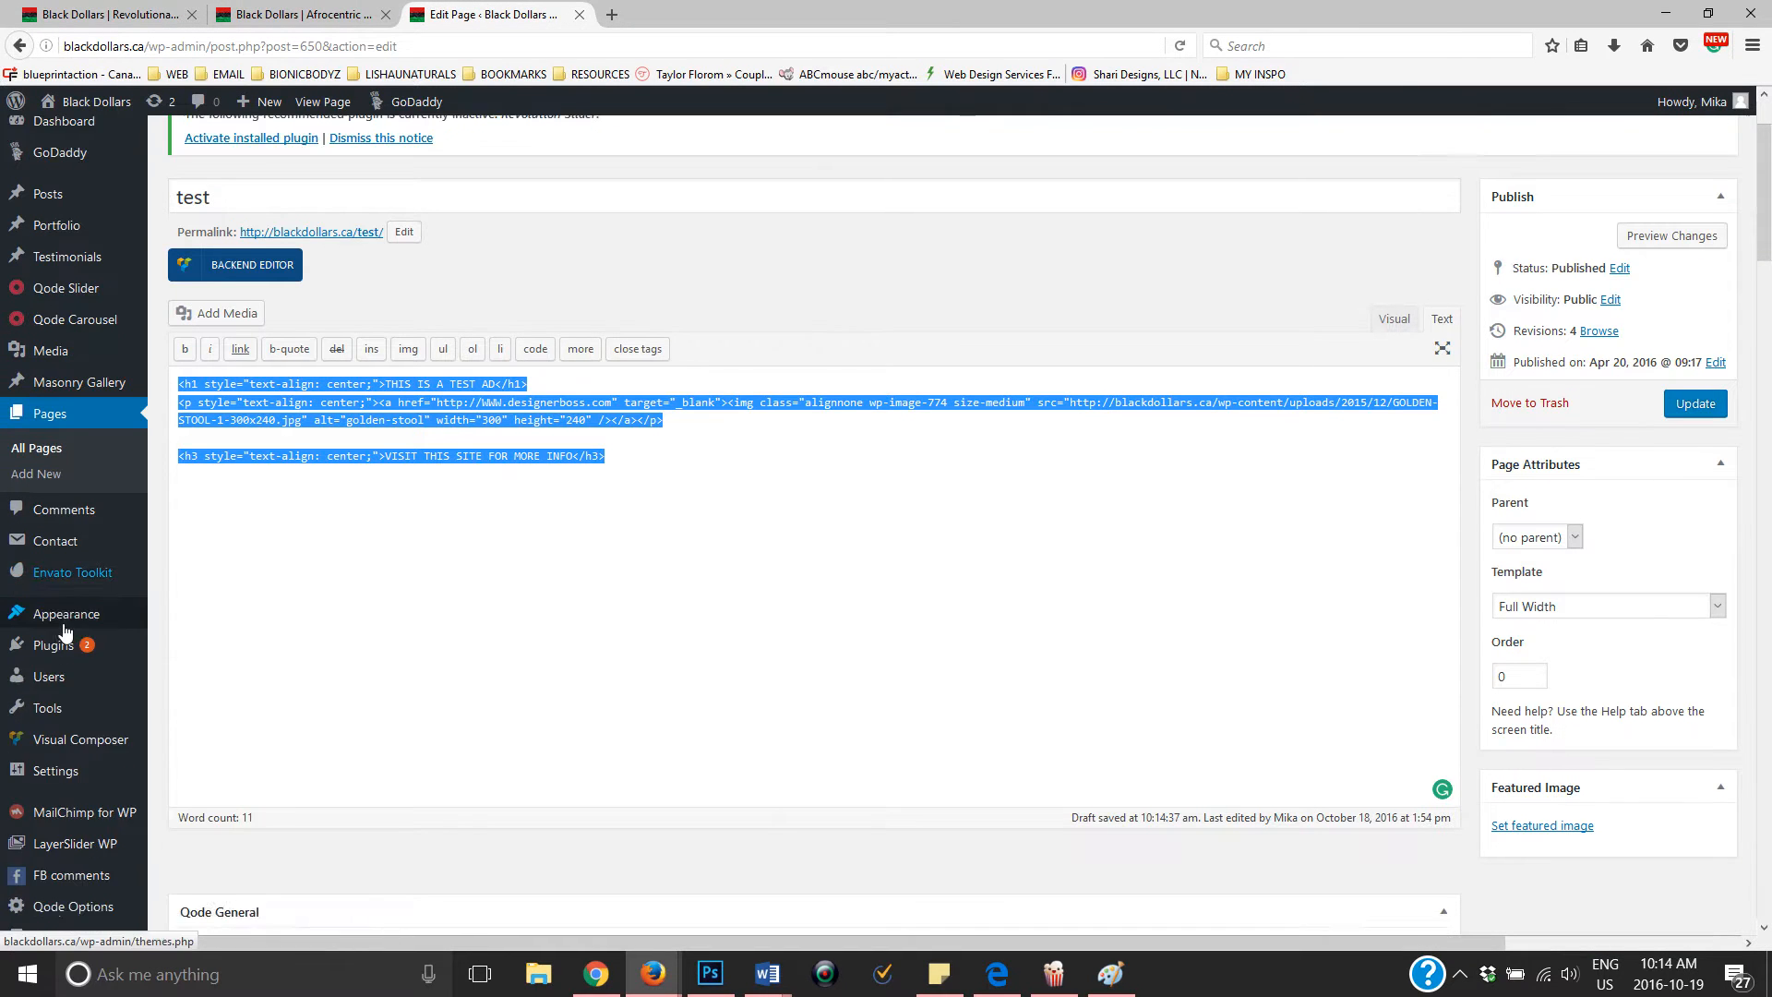
scroll(64, 632, "down", 3)
mouse_move(80, 563)
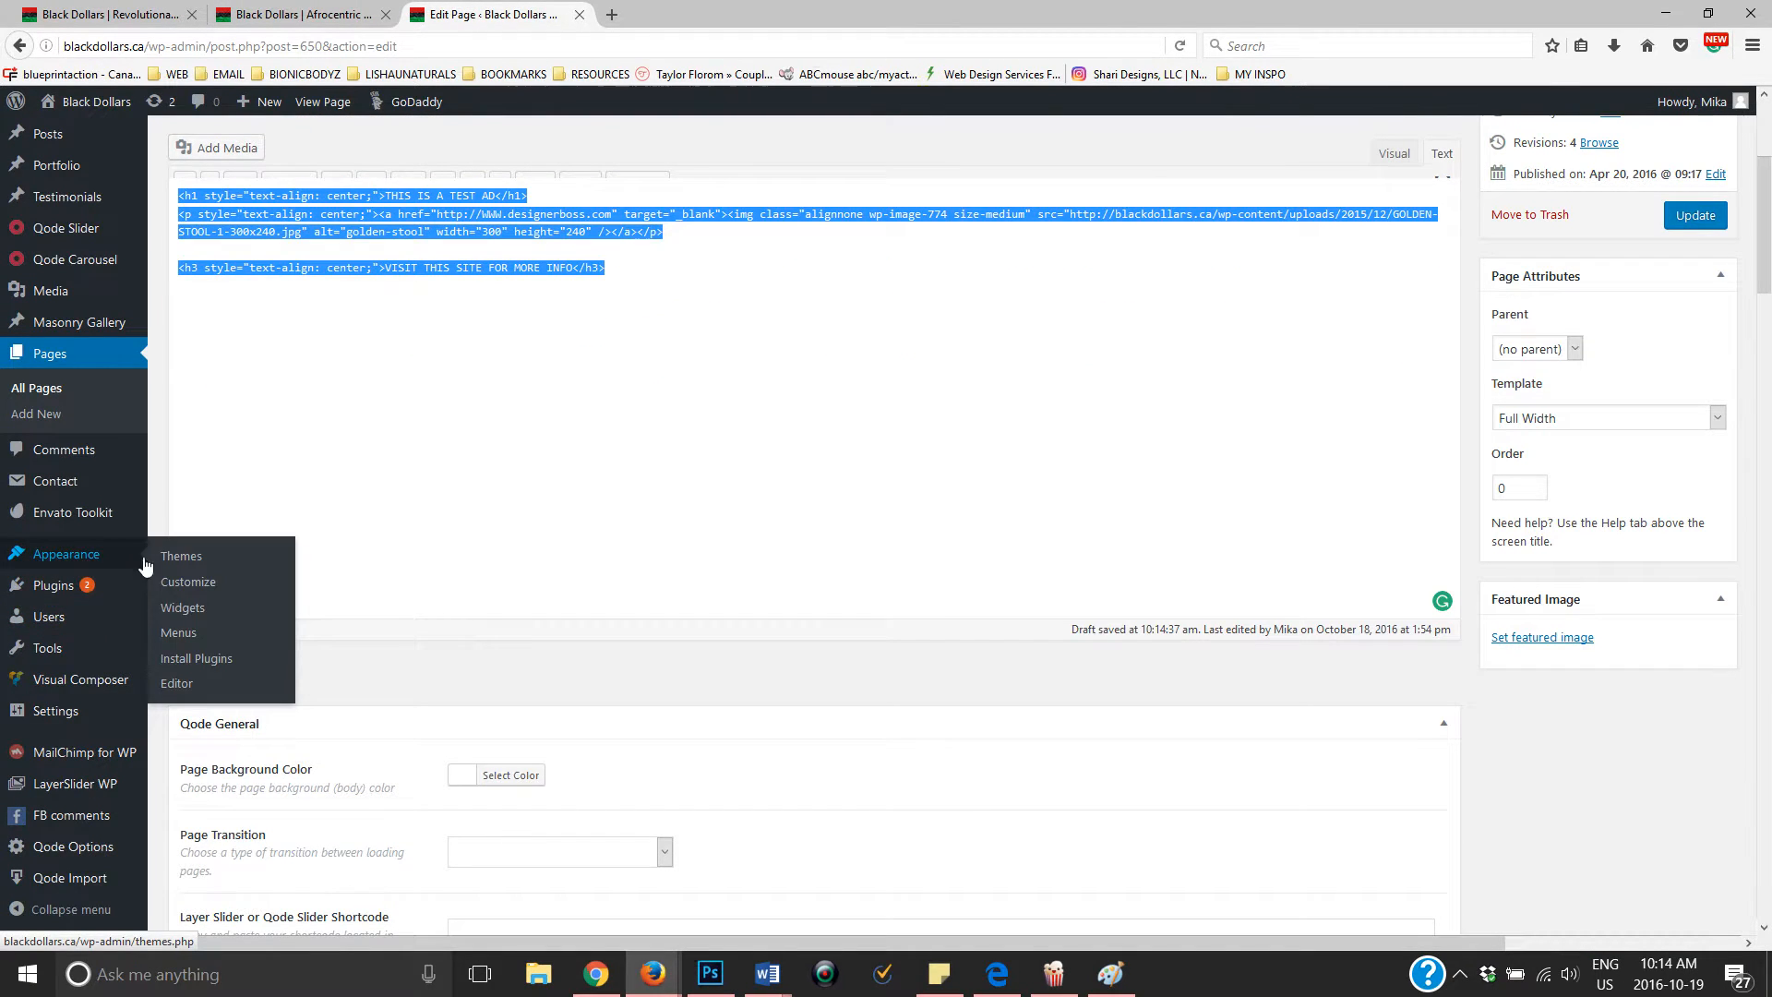
right_click(175, 607)
left_click(210, 618)
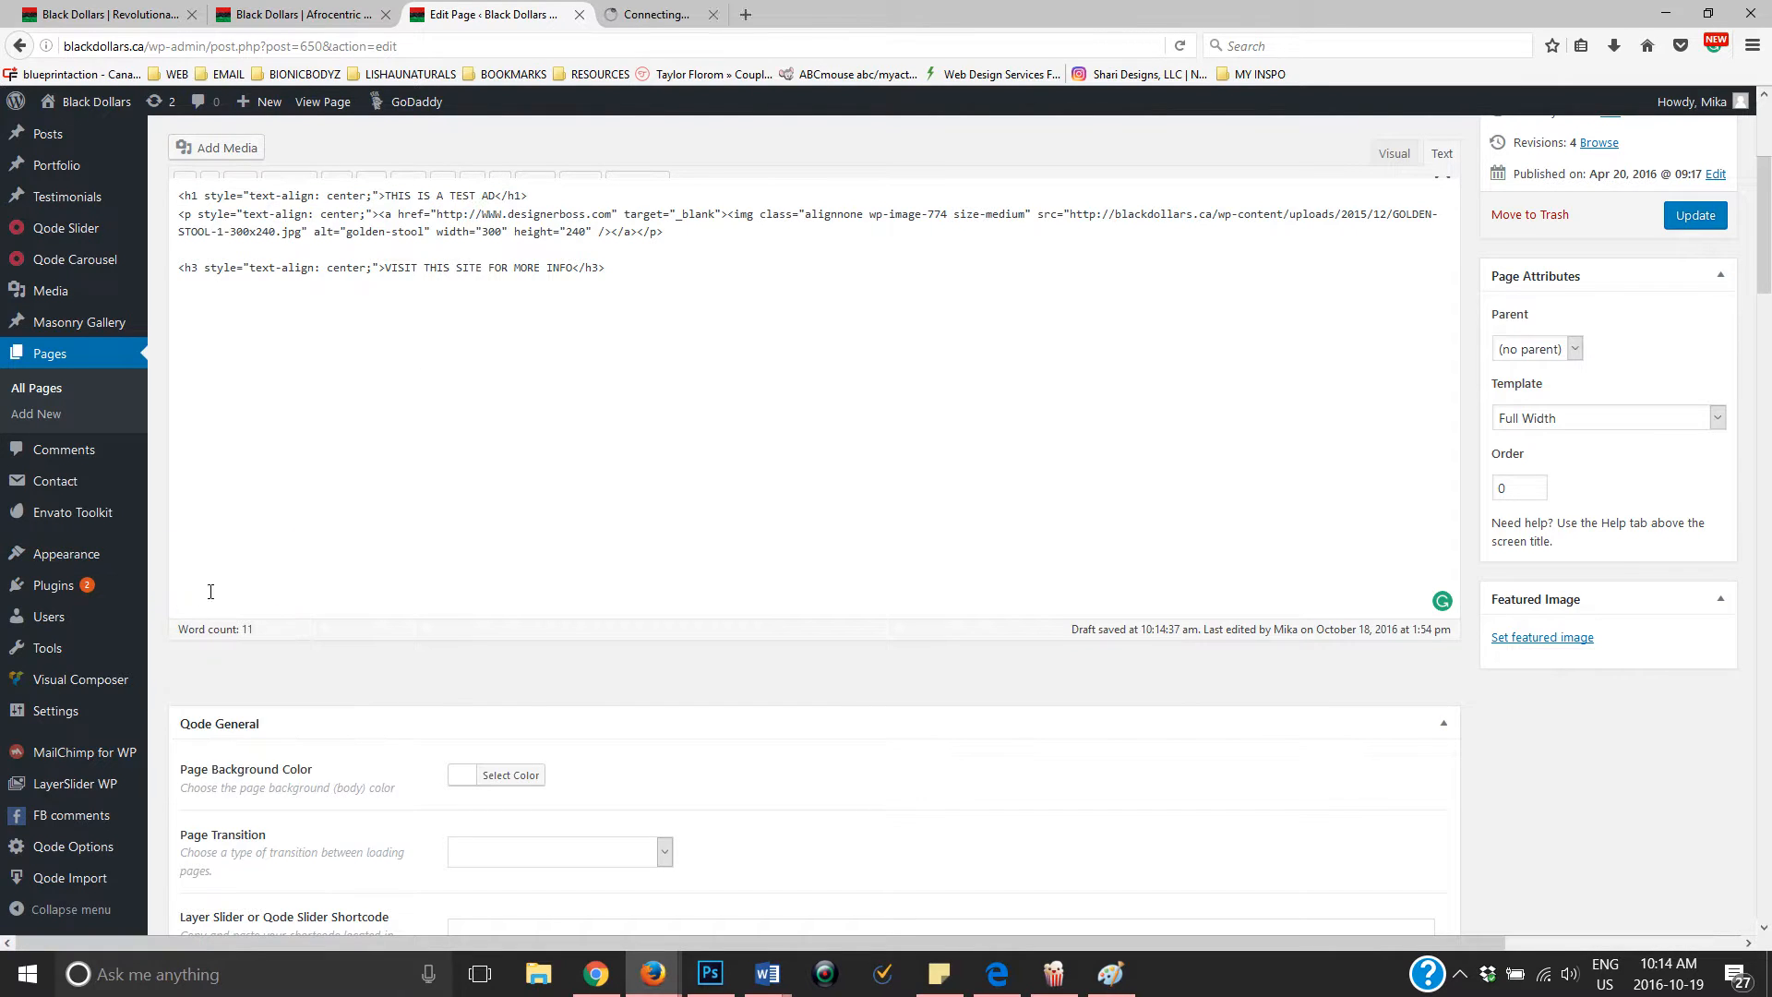
left_click(706, 13)
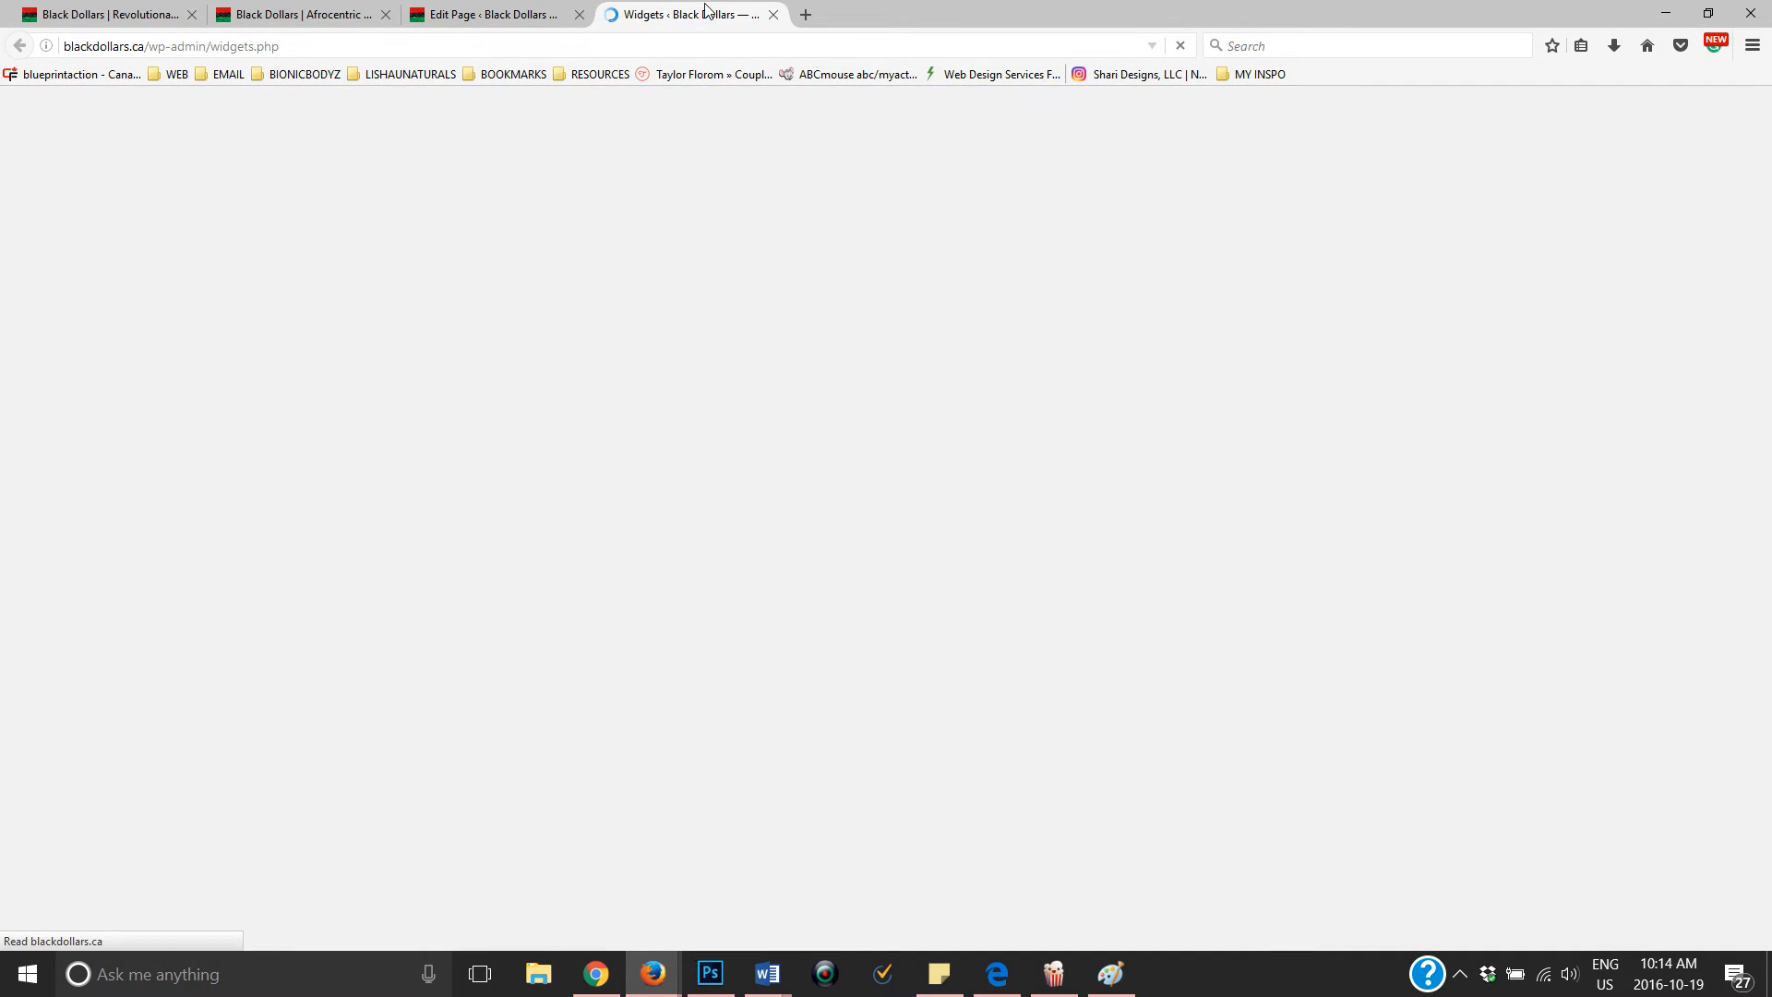
Add a Text widget to the end of the default Sidebar area, below the Qode Twitter Widget
scroll(987, 397, "down", 2)
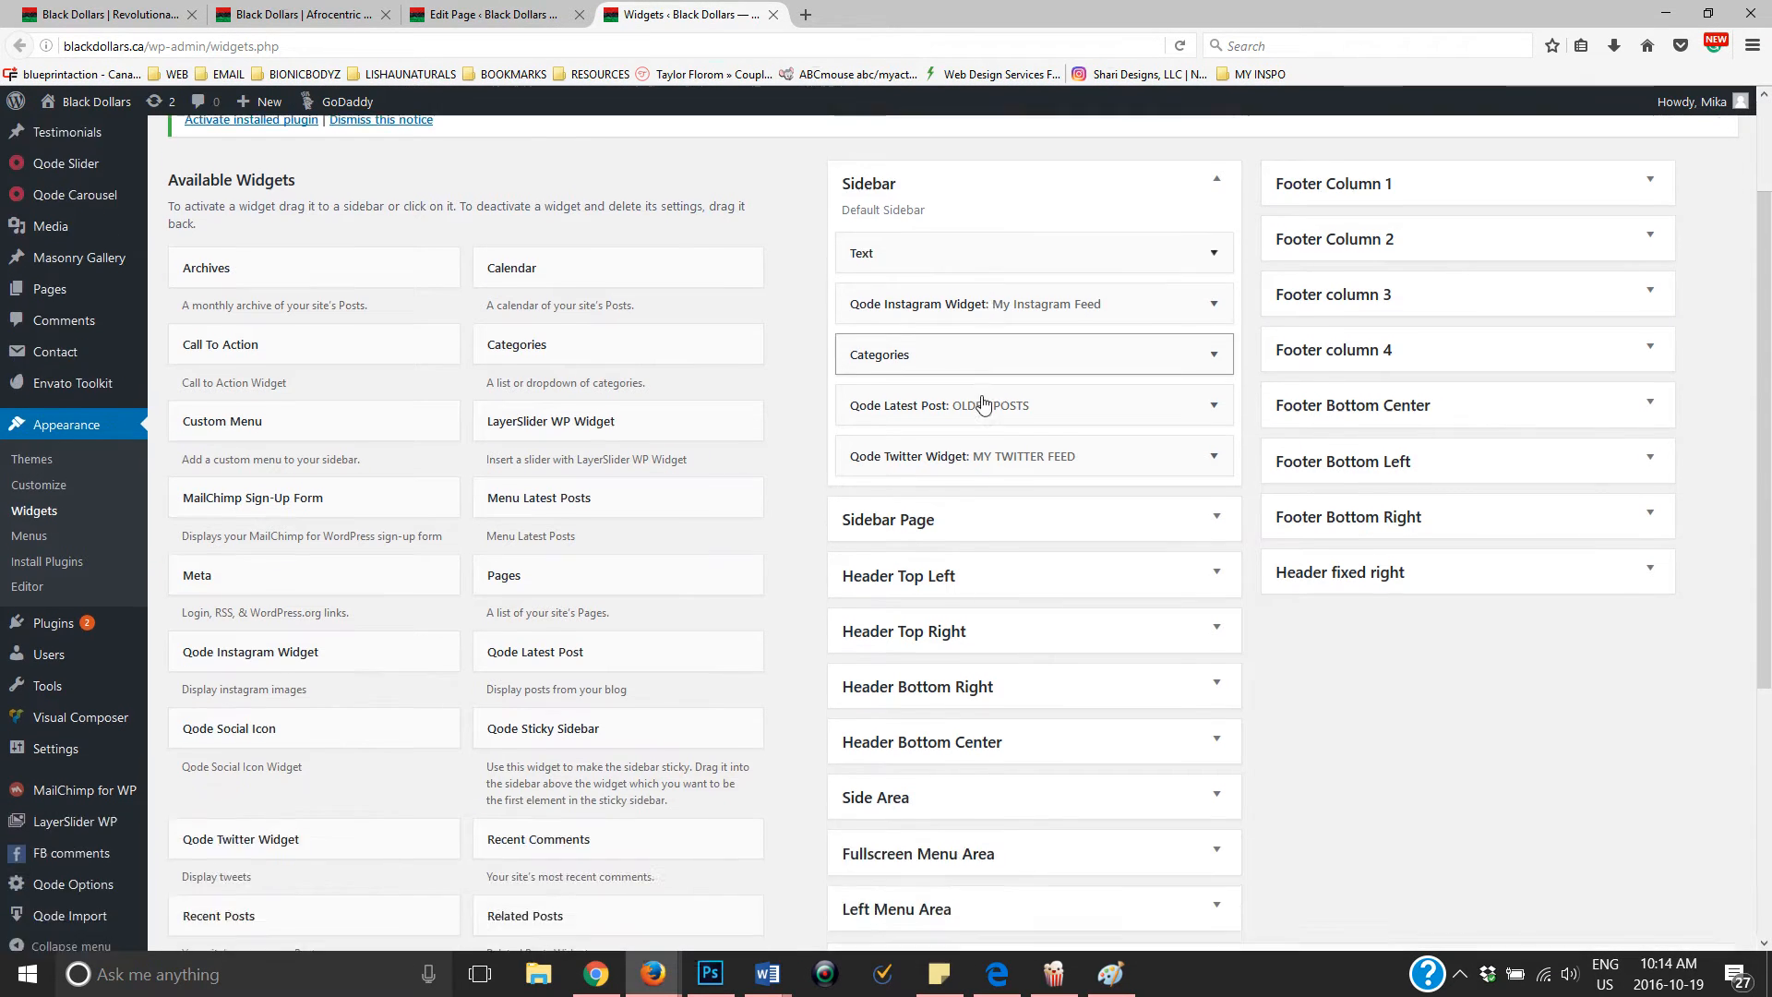
scroll(982, 404, "down", 4)
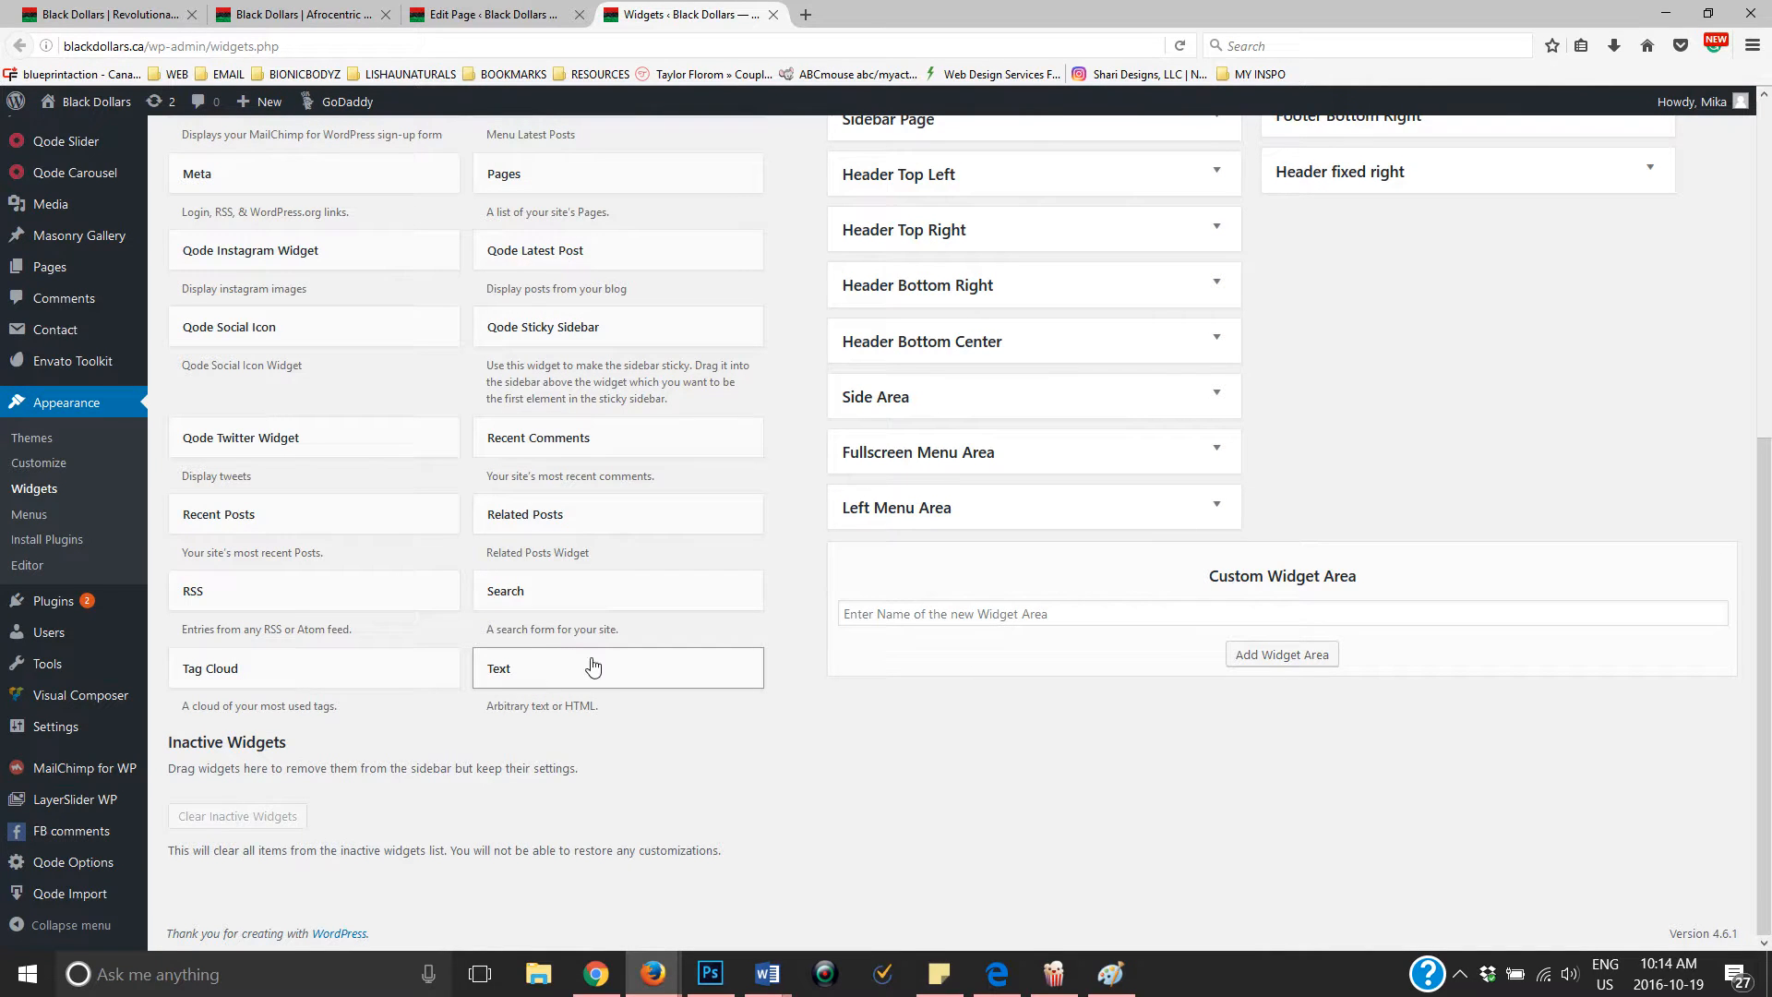
left_click_drag(593, 666, 970, 528)
scroll(923, 360, "up", 4)
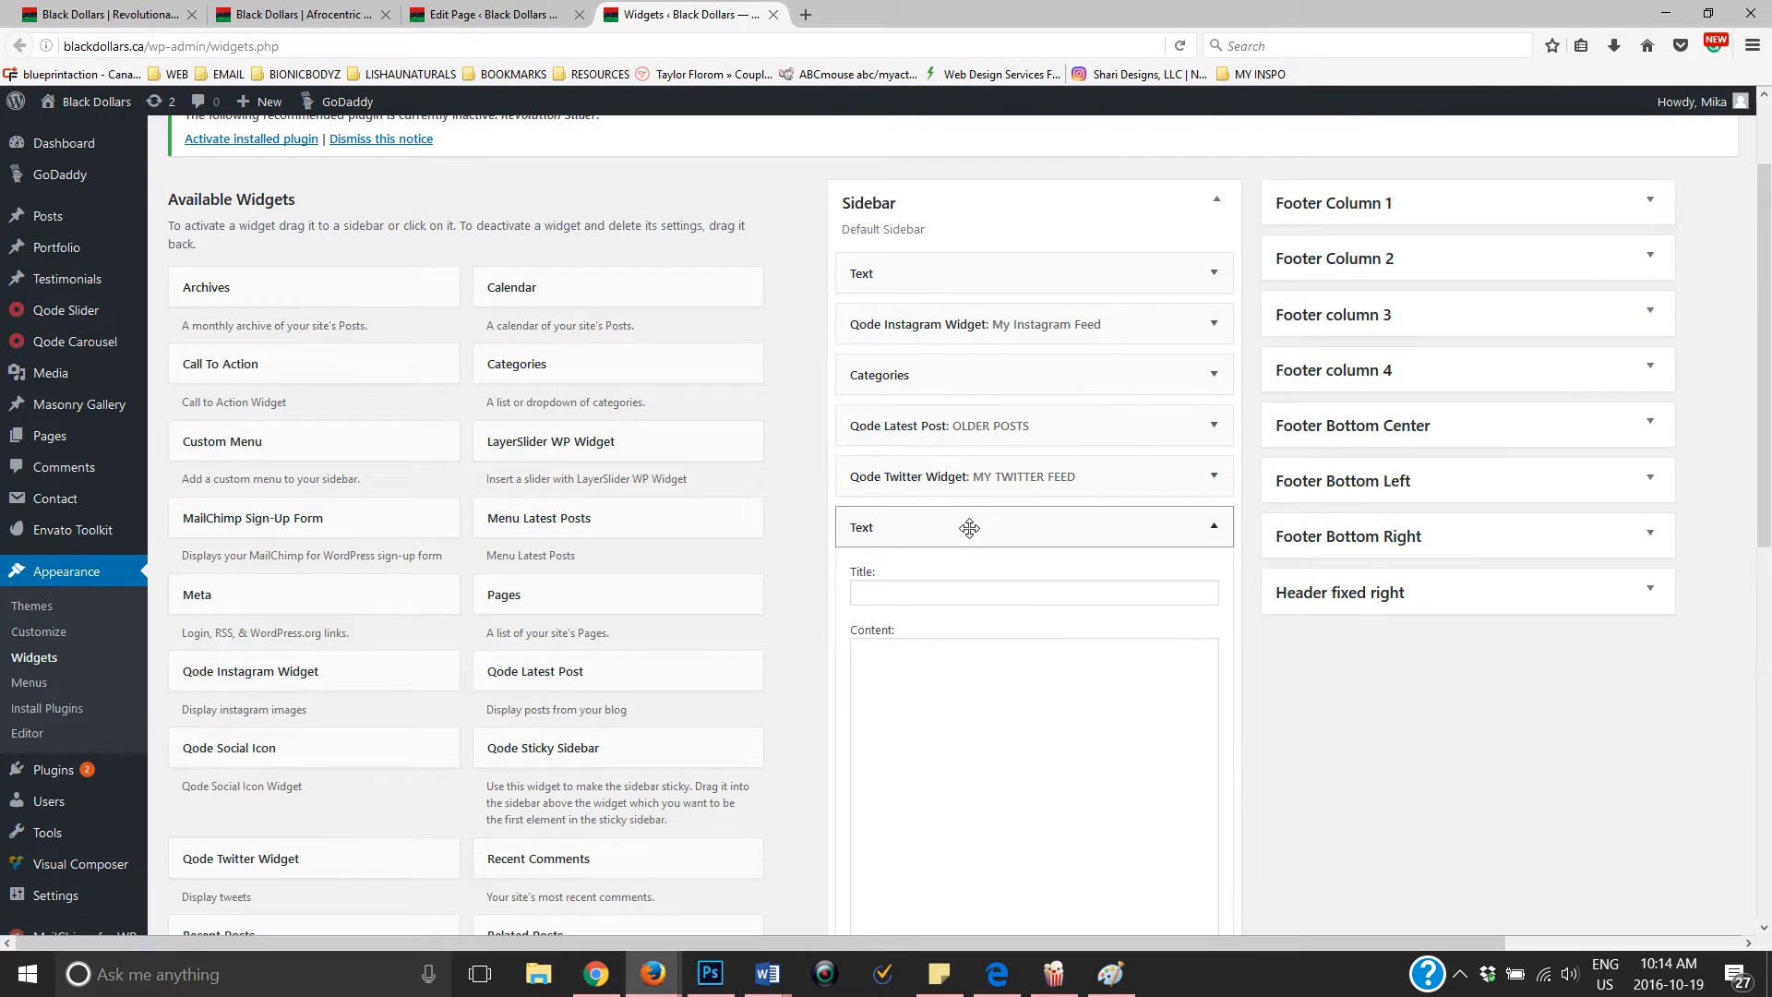
Paste the copied ad HTML into the new Sidebar Text widget's content and save the widget
scroll(969, 526, "down", 5)
left_click(926, 305)
right_click(927, 310)
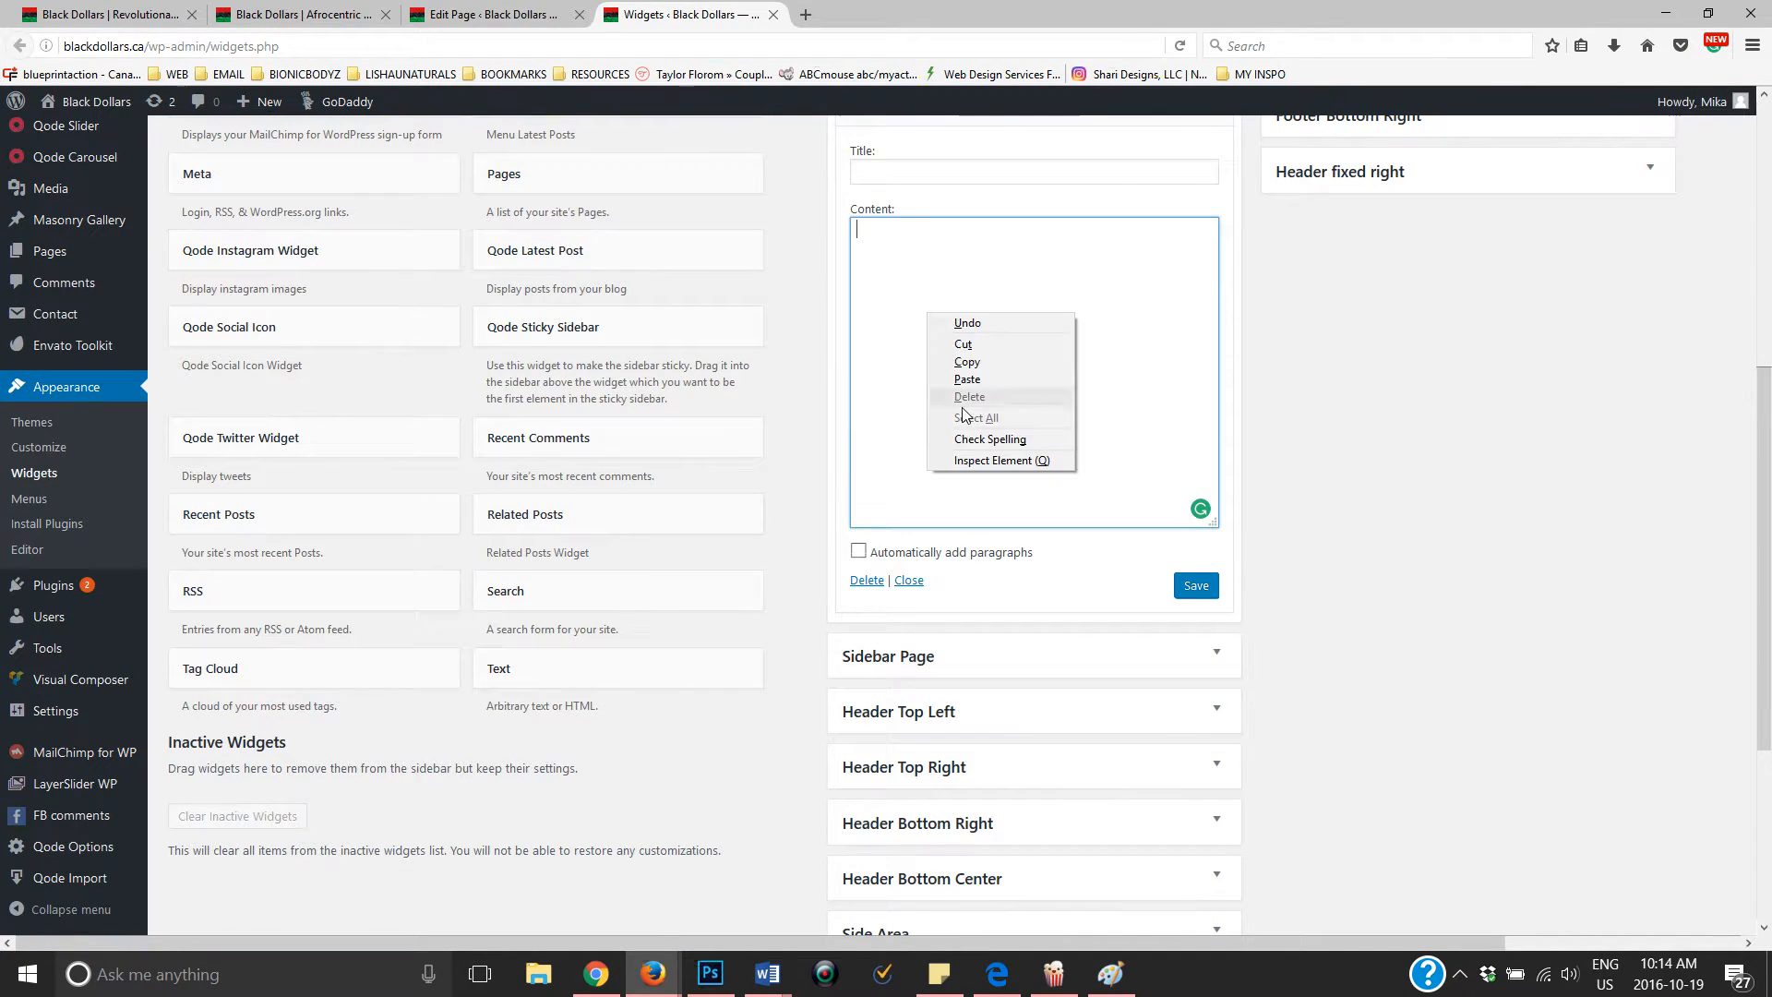
left_click(967, 379)
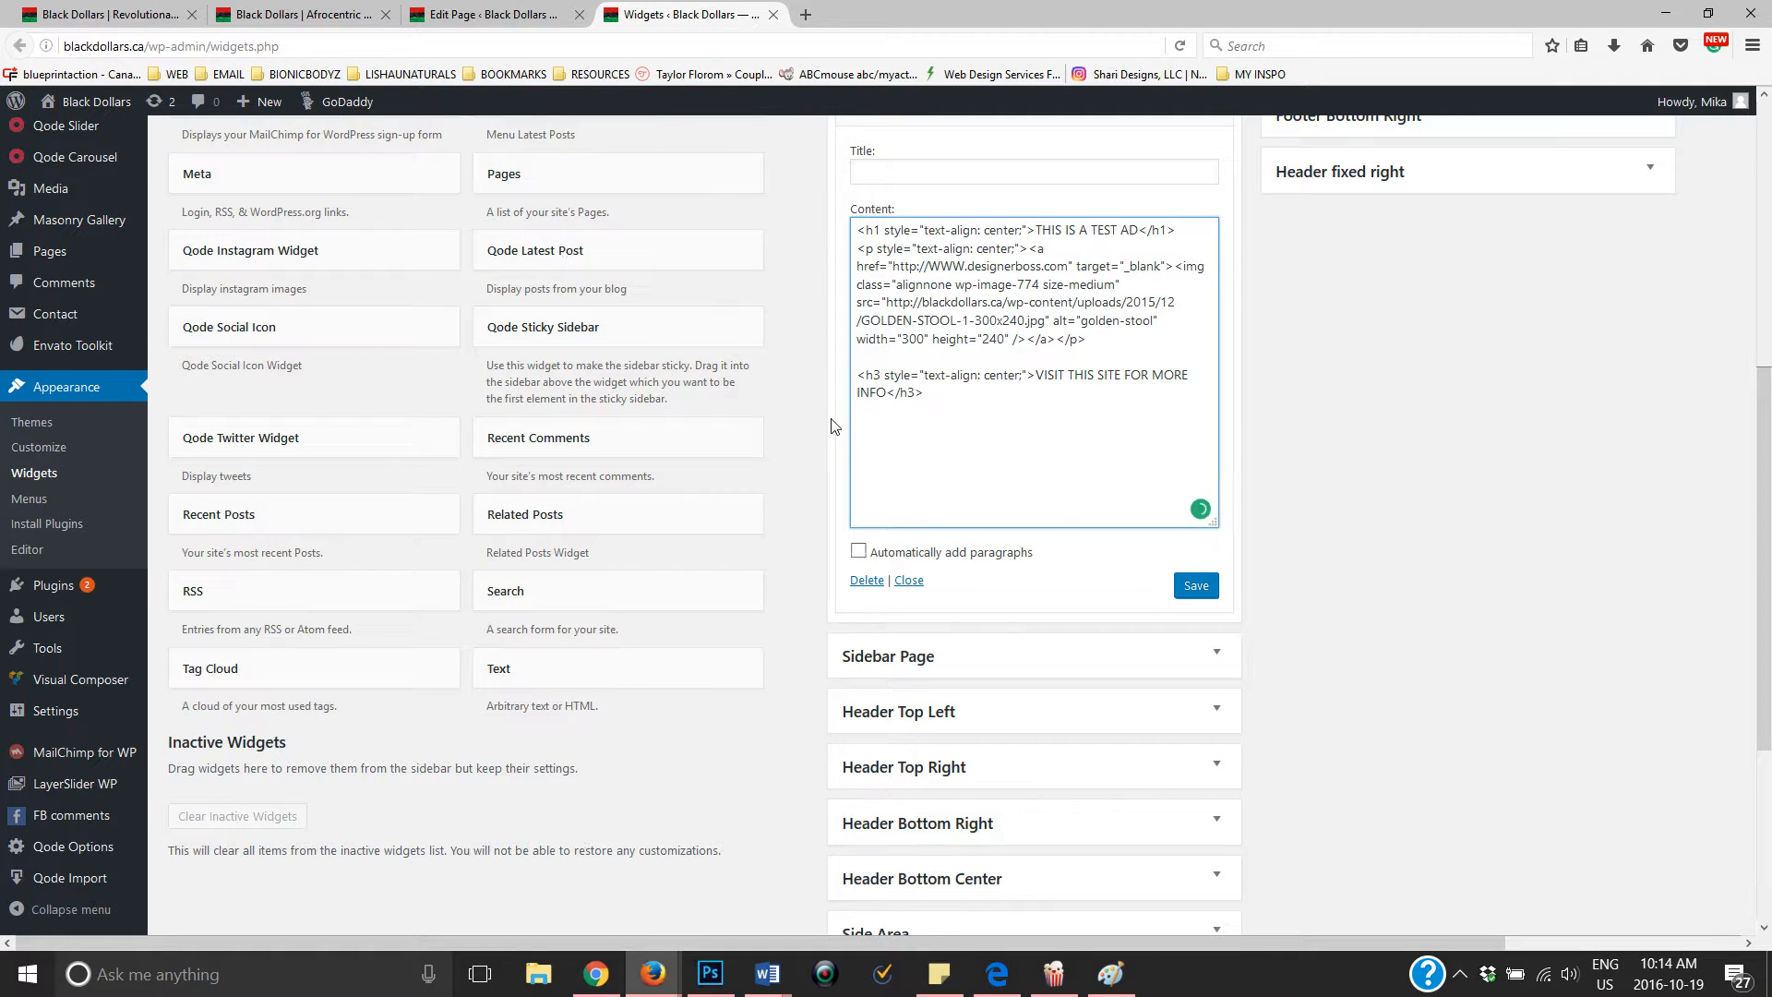
scroll(831, 426, "down", 2)
left_click(1197, 481)
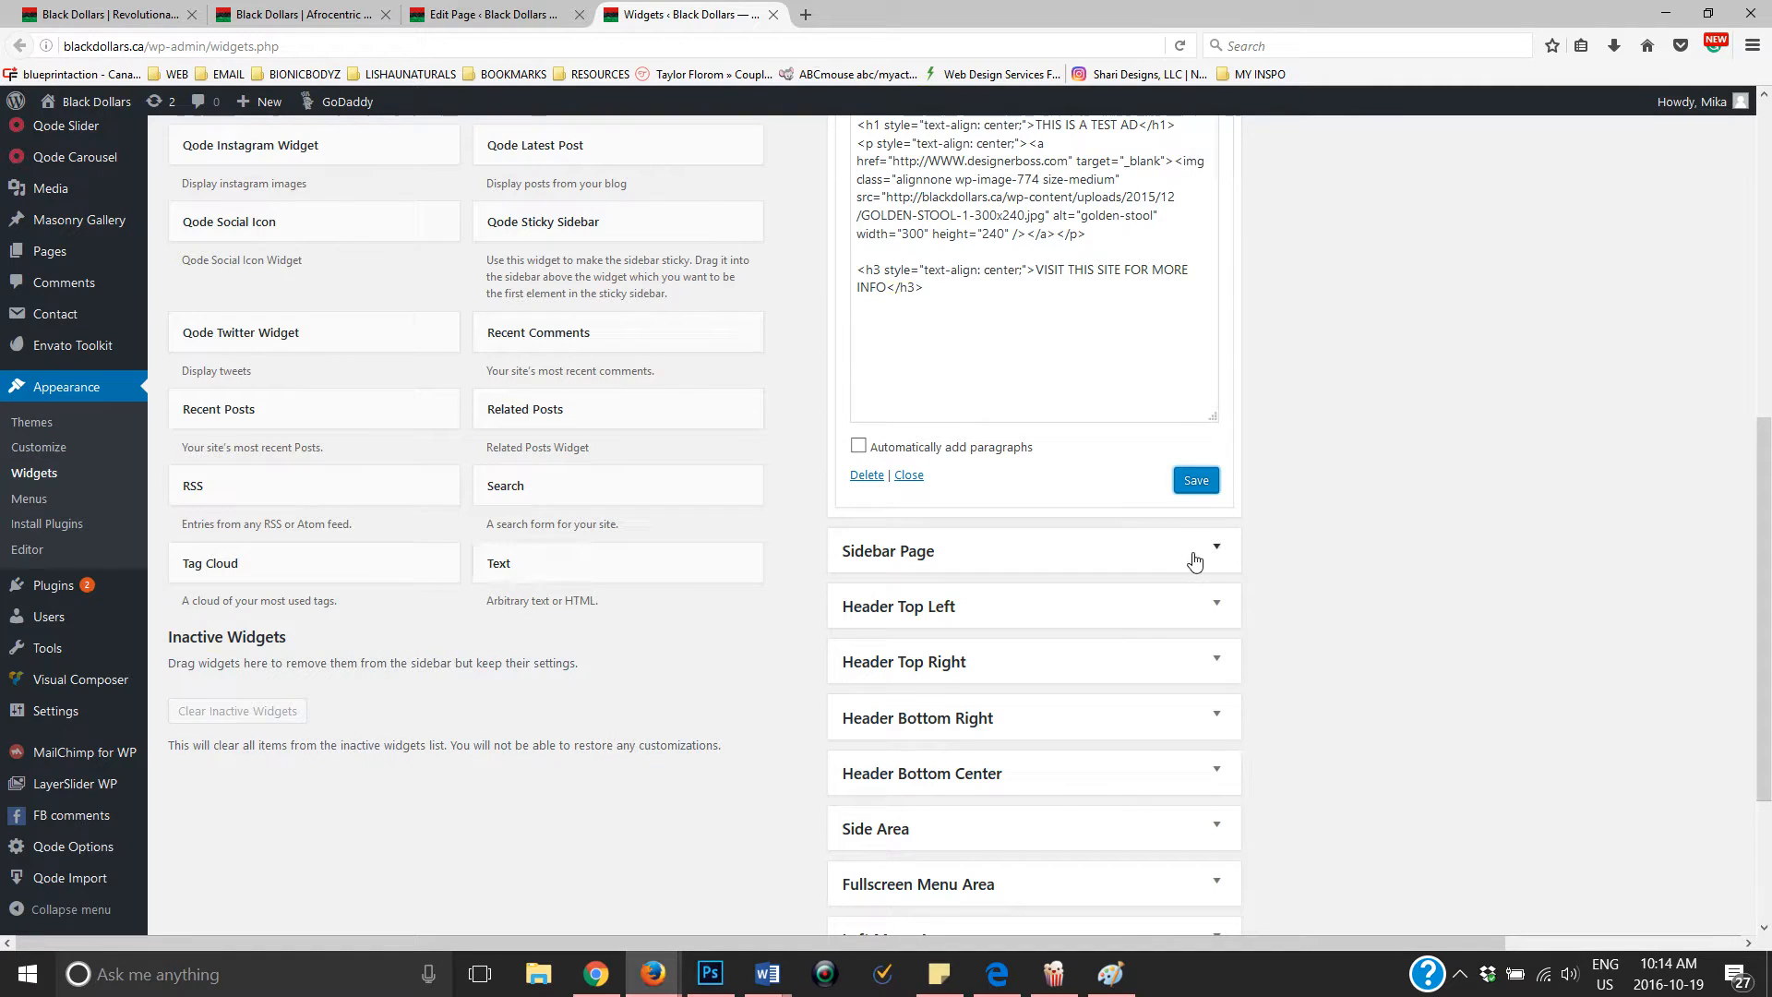
Collapse the Sidebar area, expand Sidebar Page, and add a Text widget below its Qode Twitter Widget
scroll(1194, 558, "up", 10)
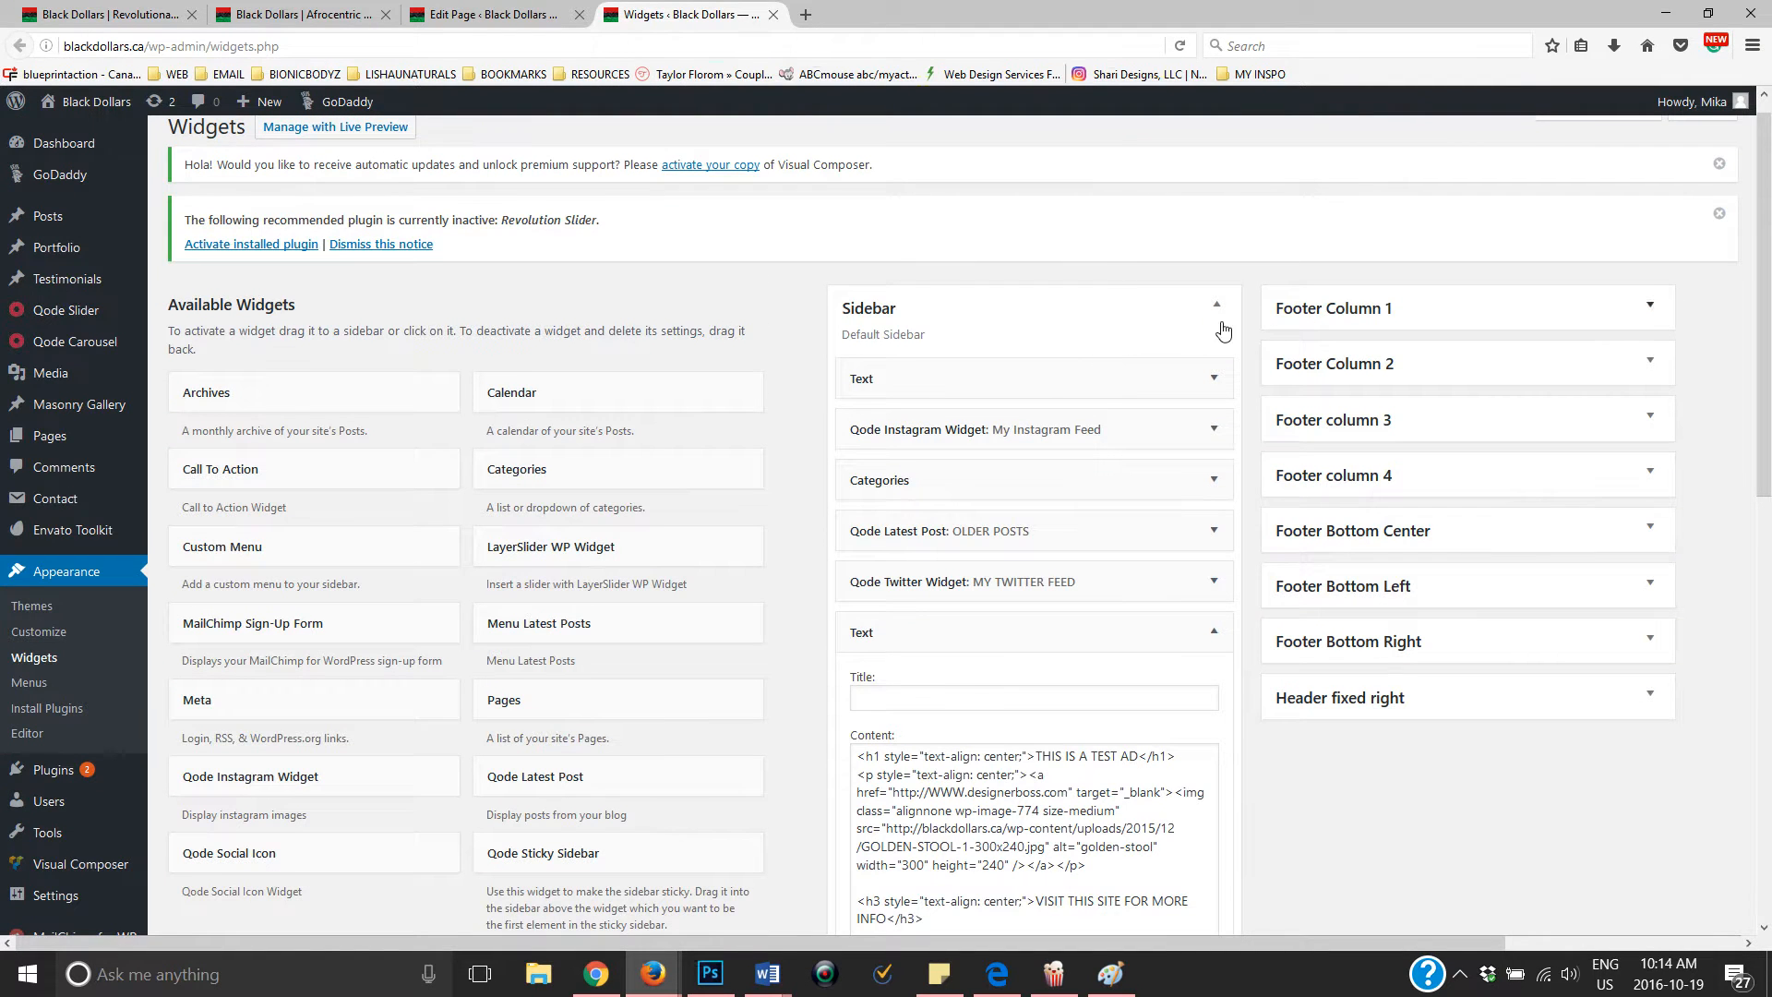
left_click(1216, 305)
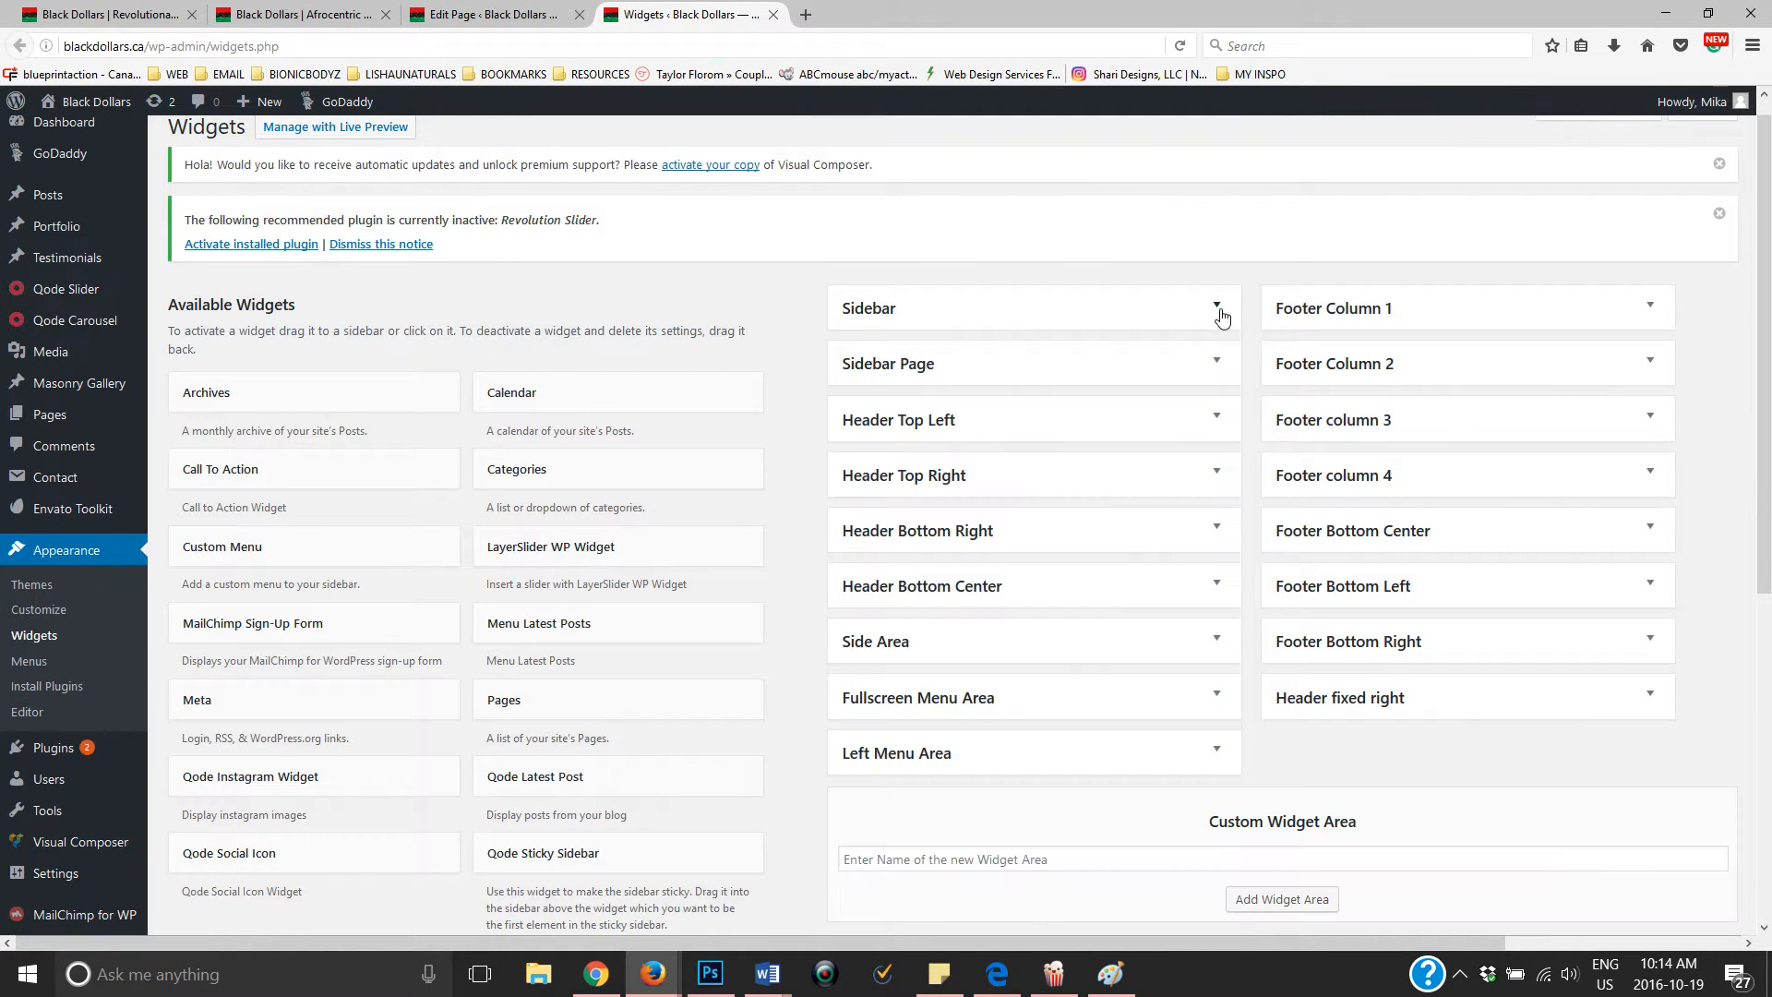
left_click(1216, 377)
scroll(942, 411, "down", 6)
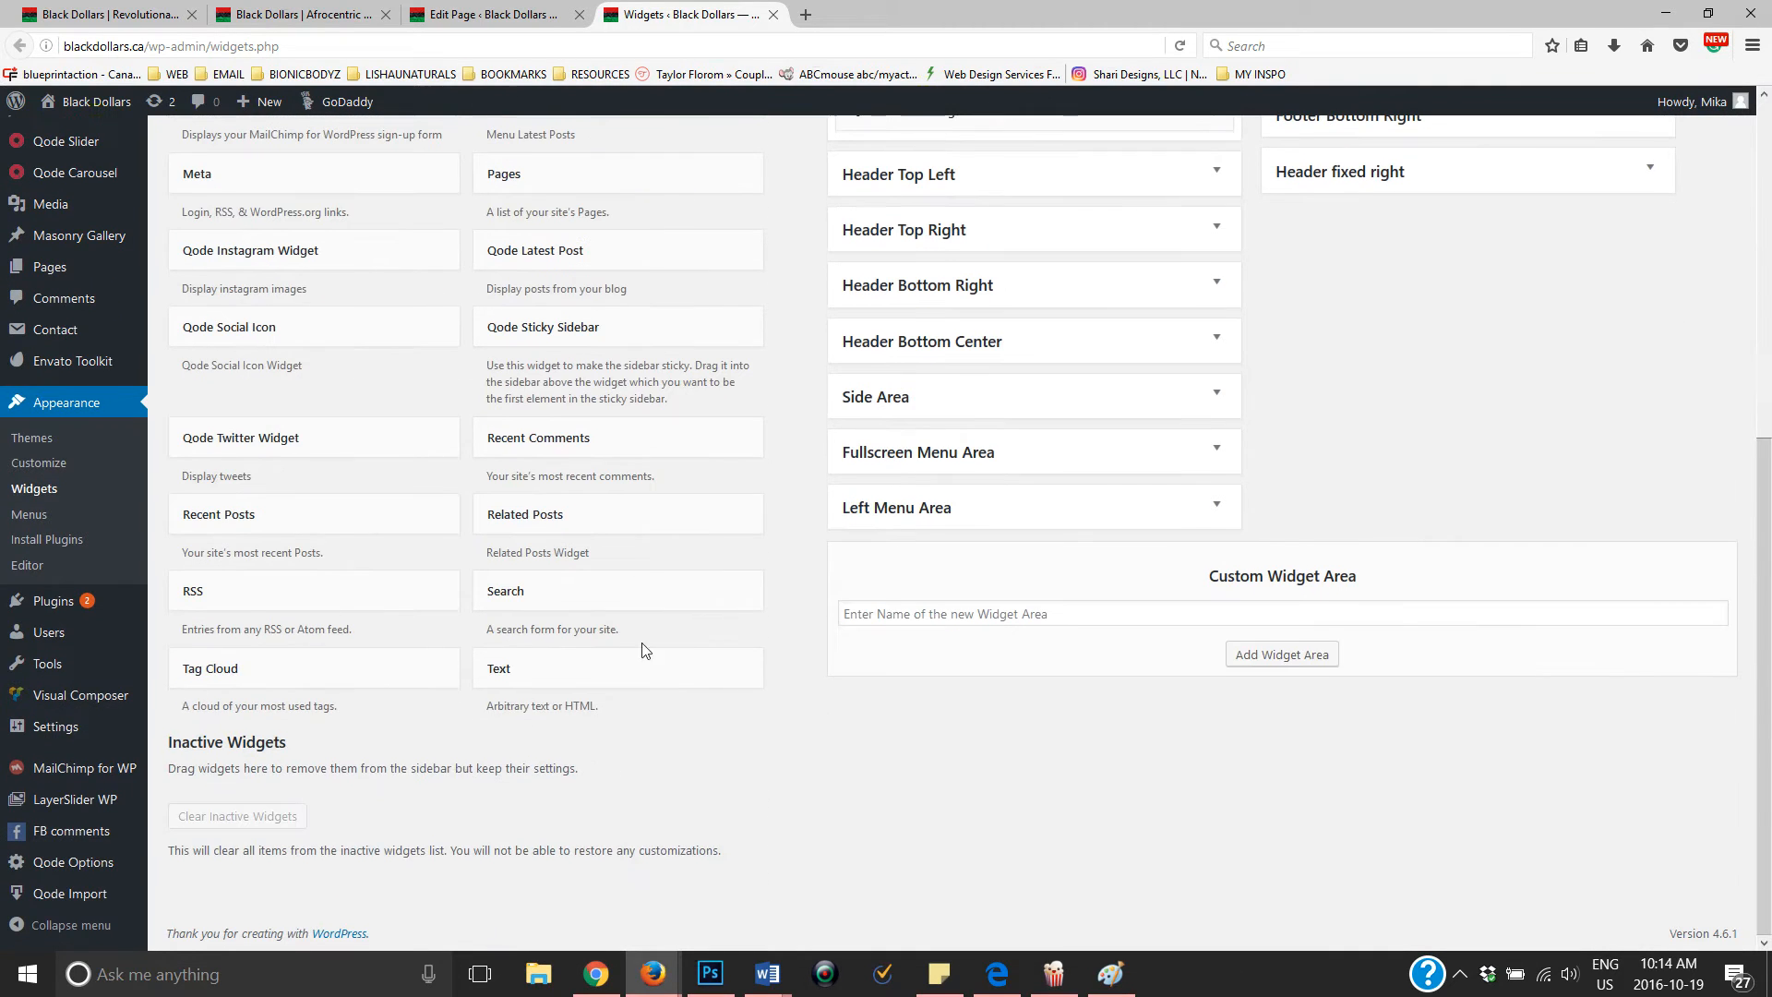
left_click_drag(589, 671, 986, 169)
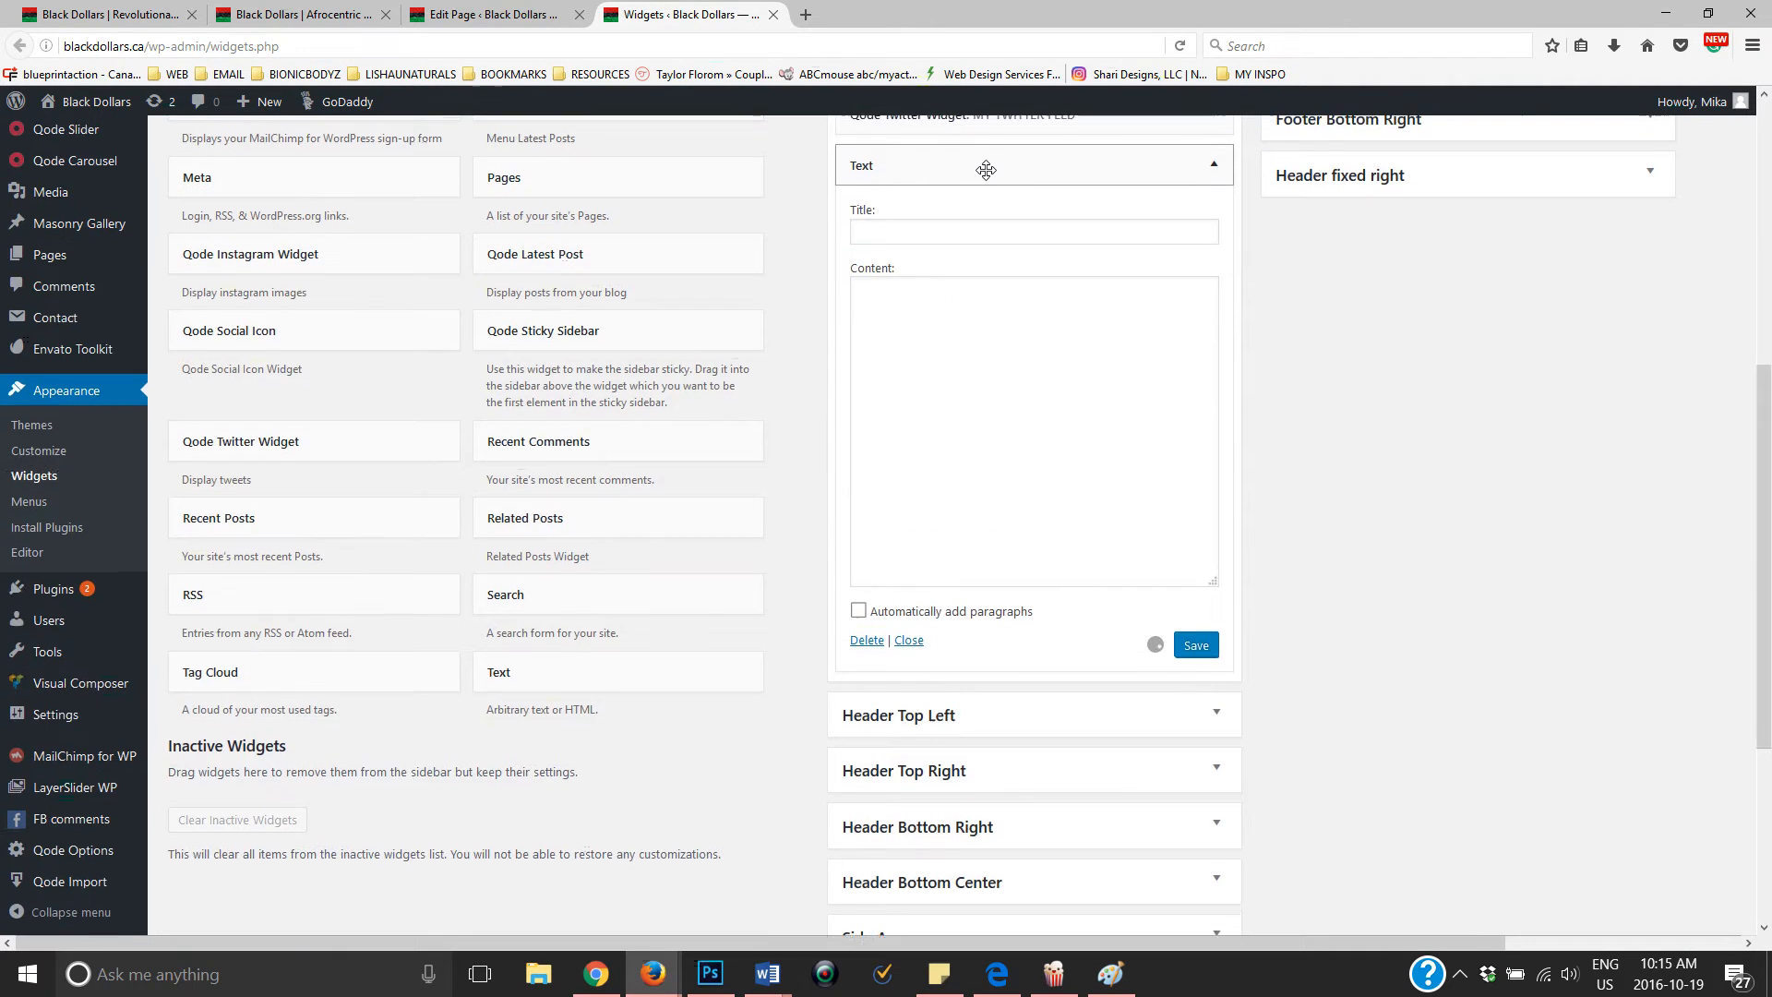
Paste the ad HTML into the new Sidebar Page Text widget's content and save the widget
scroll(985, 169, "up", 3)
left_click(892, 661)
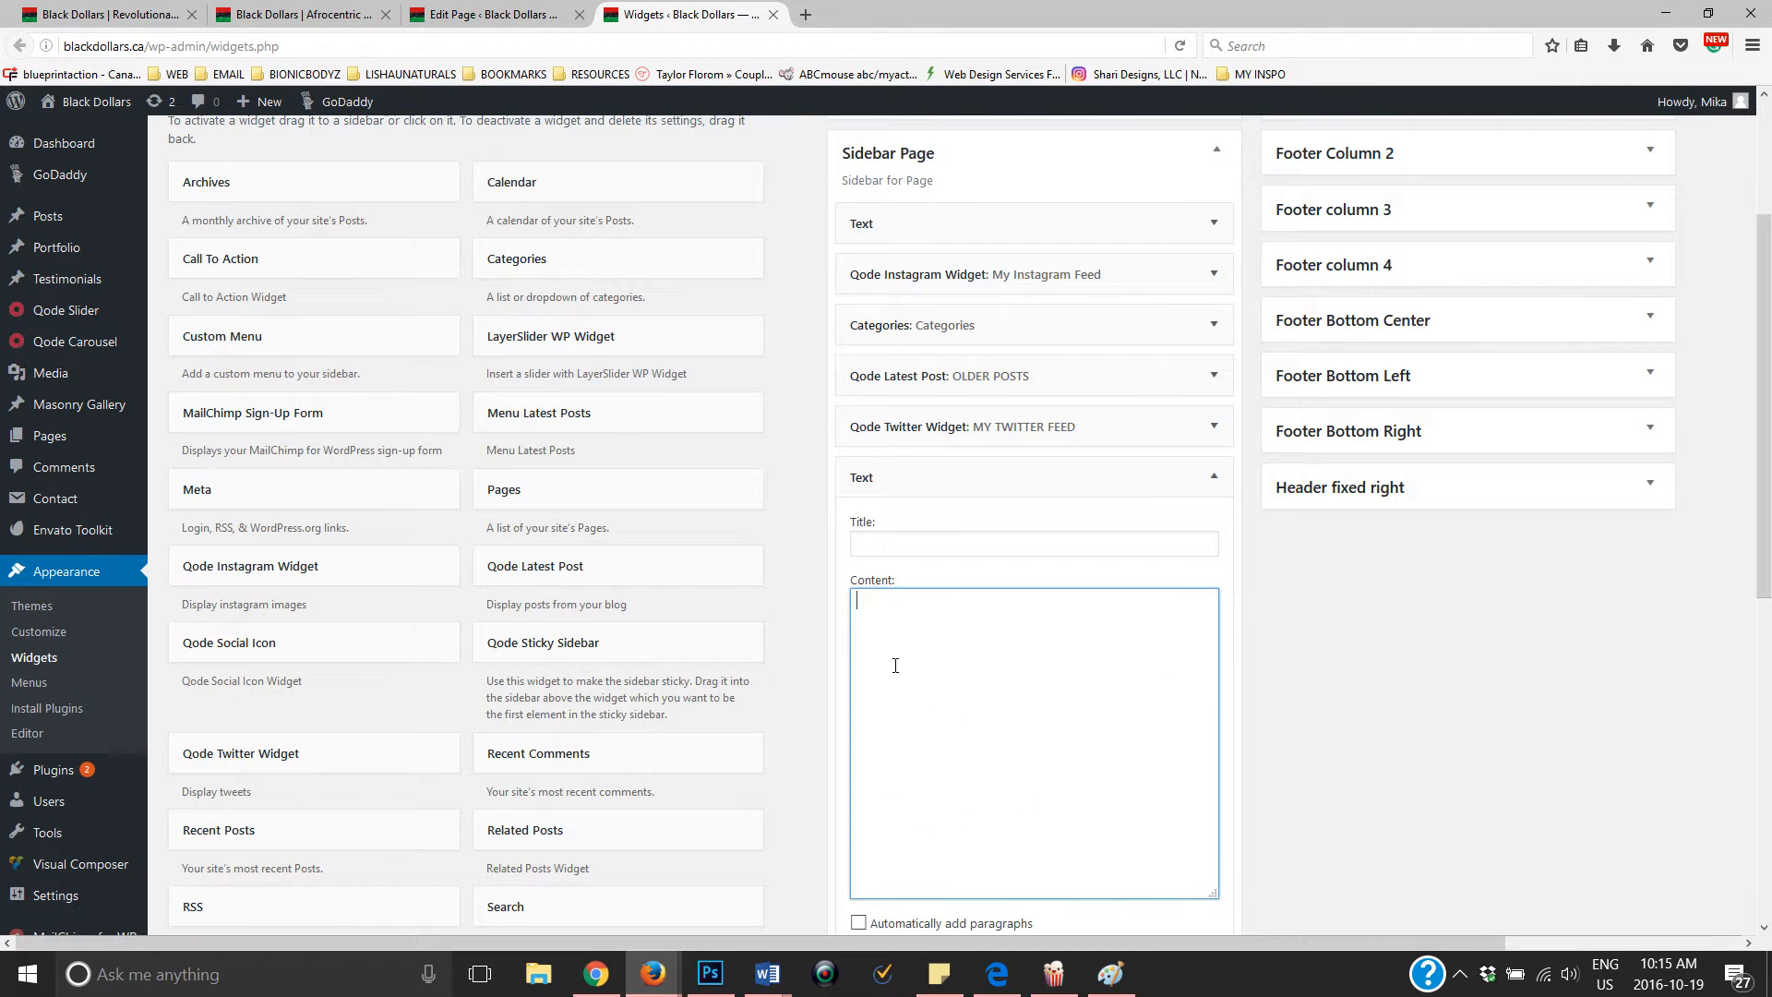
right_click(899, 659)
left_click(936, 725)
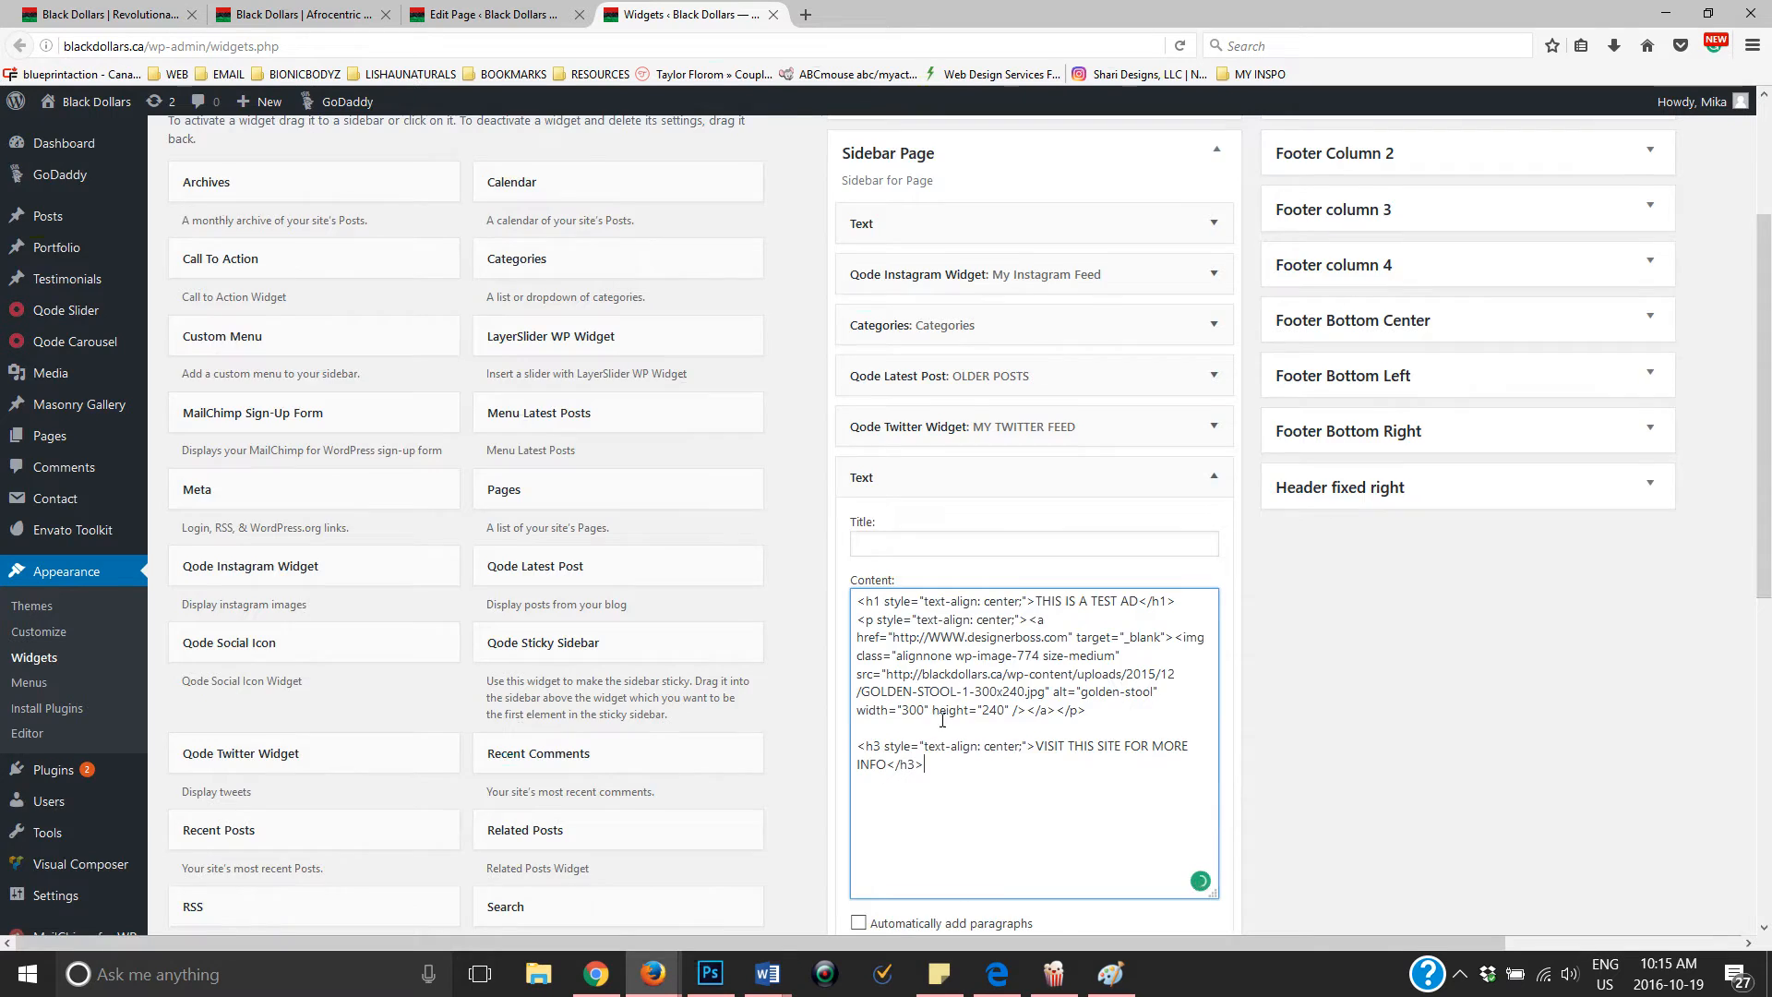
scroll(1199, 881, "down", 3)
left_click(1197, 642)
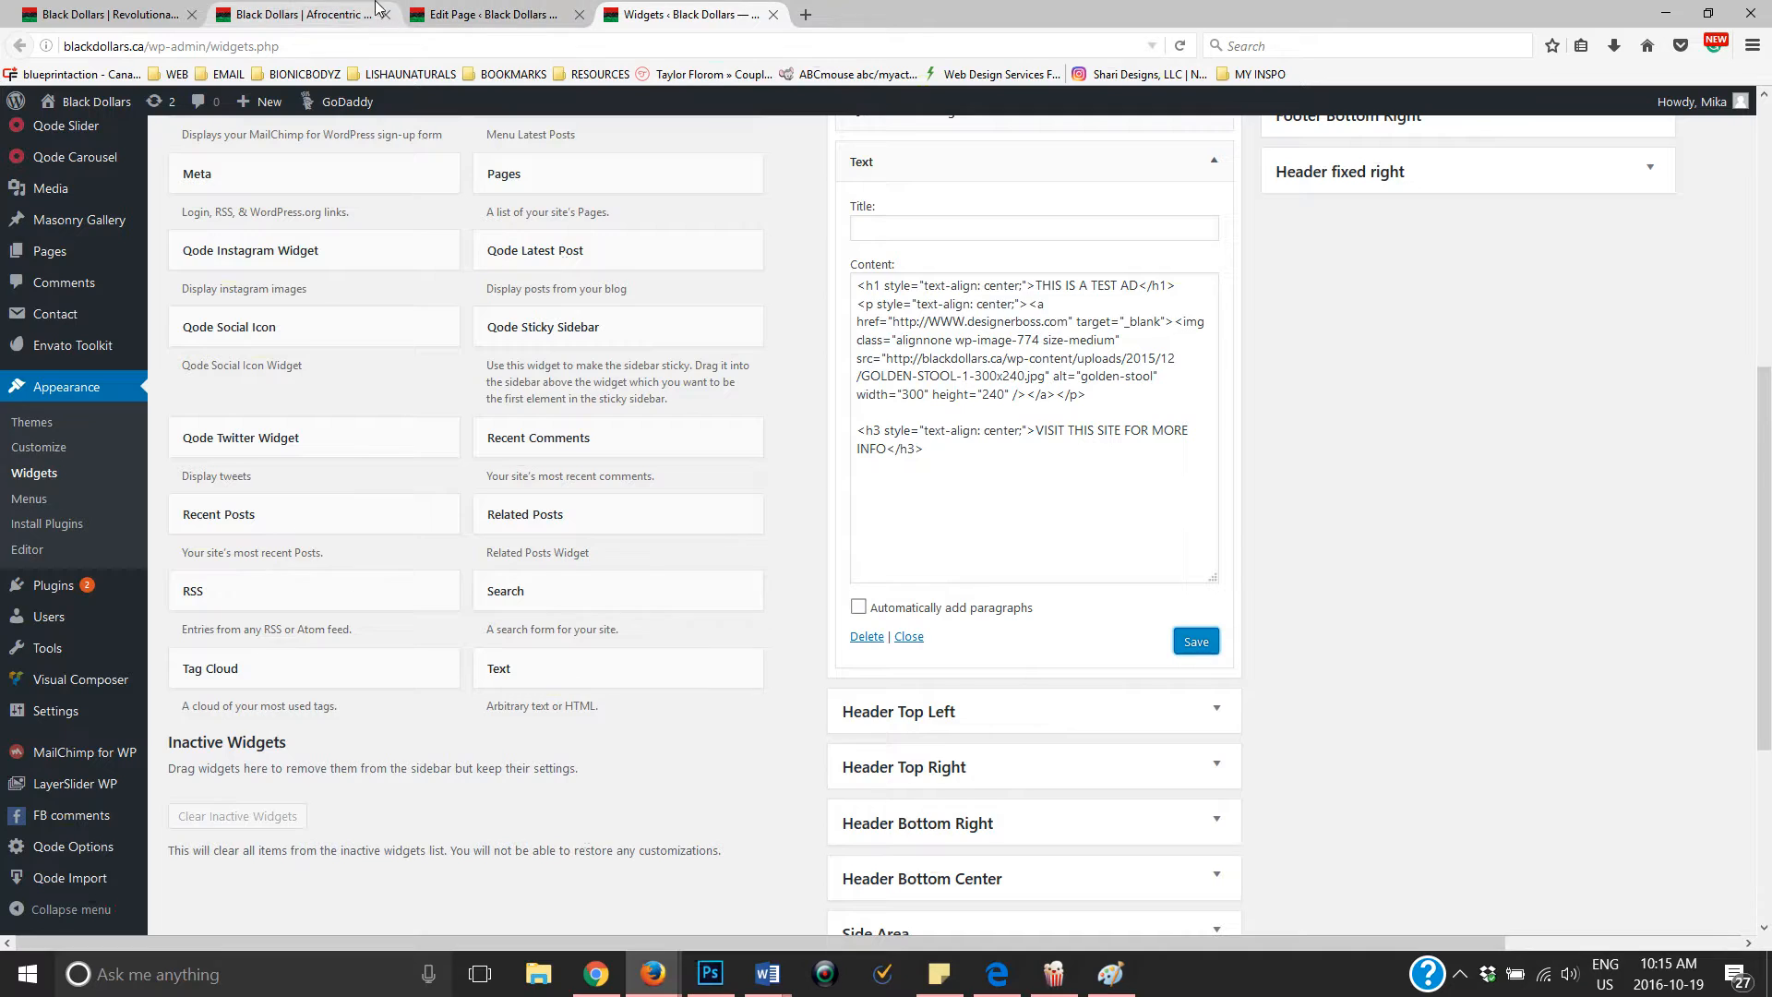
Reload the blackdollars.ca homepage and check the test ad at the end of its sidebar
left_click(175, 11)
scroll(696, 229, "up", 7)
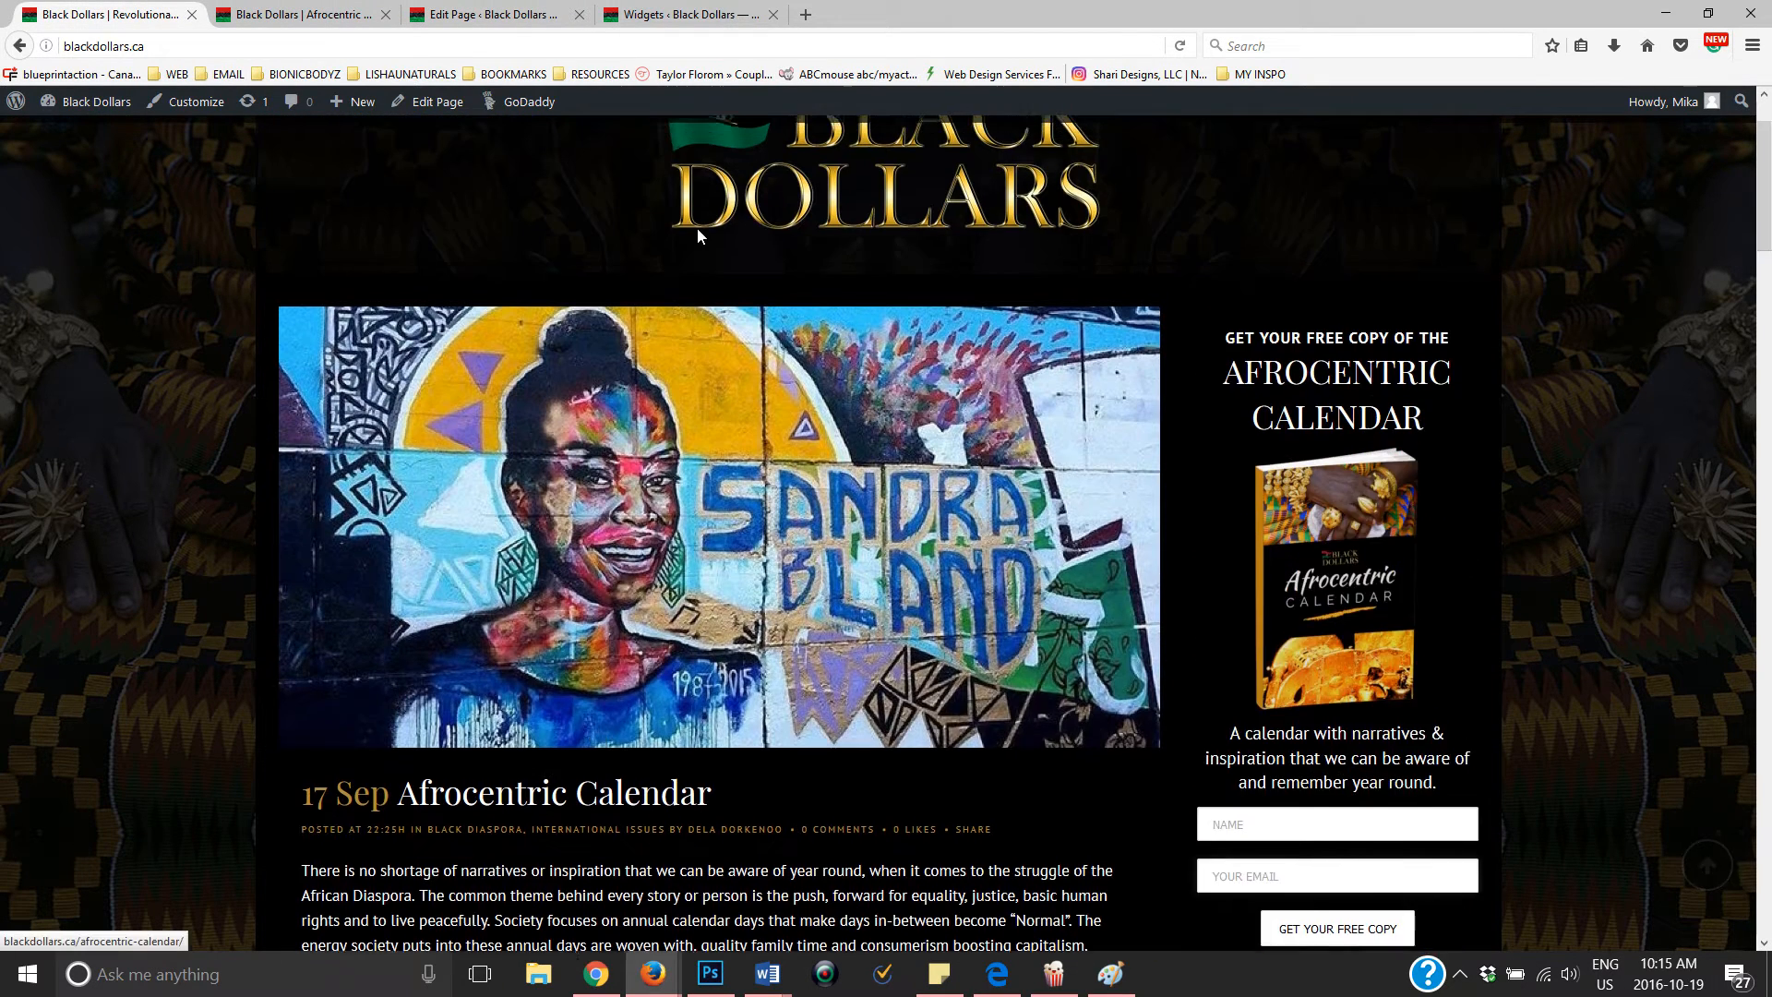
left_click(514, 46)
key("Return")
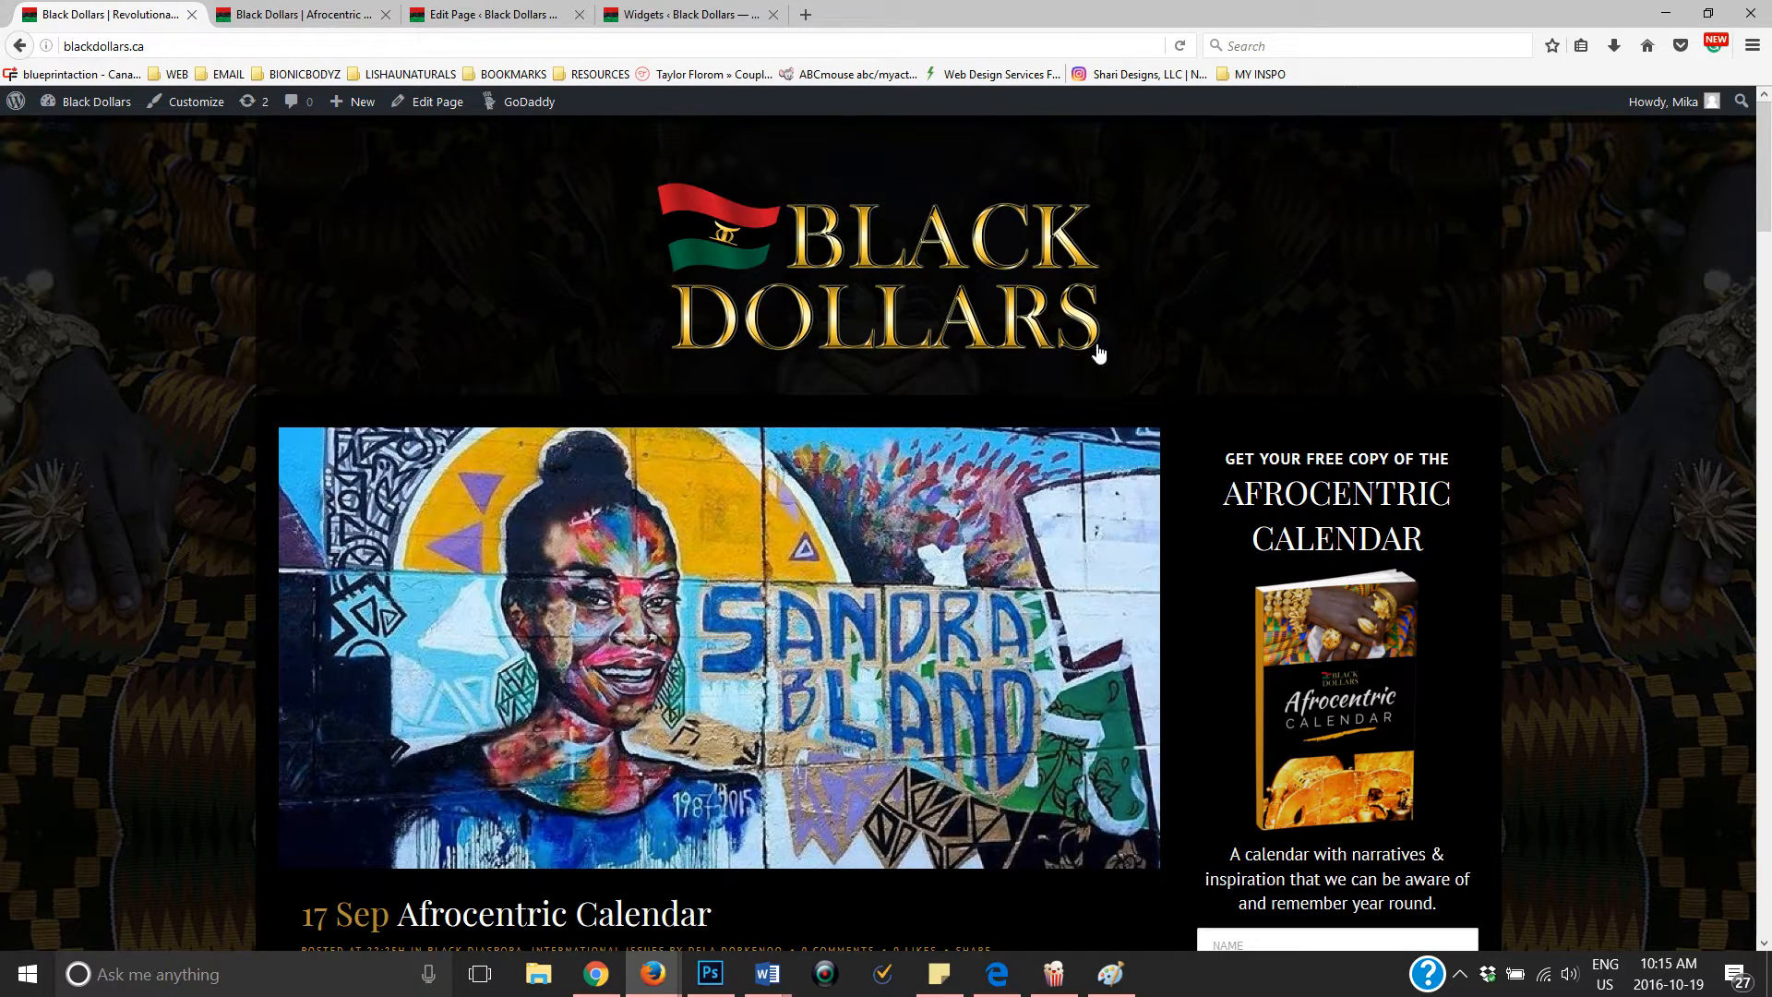
scroll(1124, 293, "down", 12)
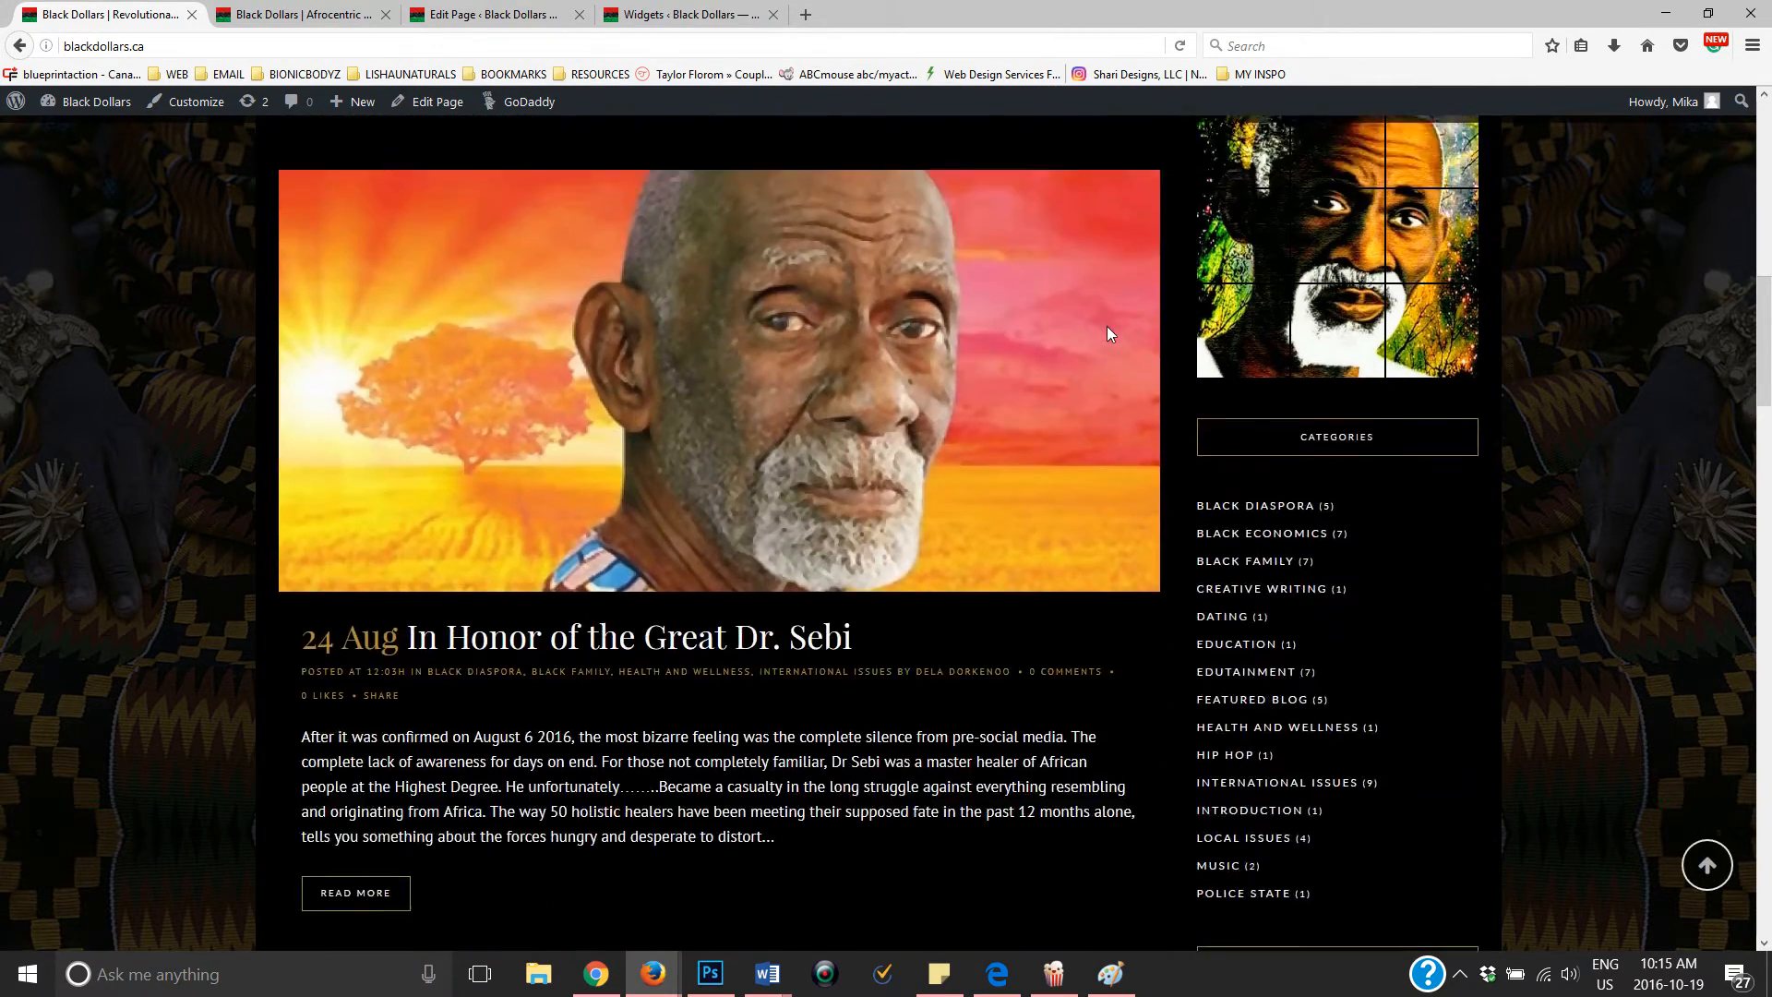
scroll(1109, 335, "down", 18)
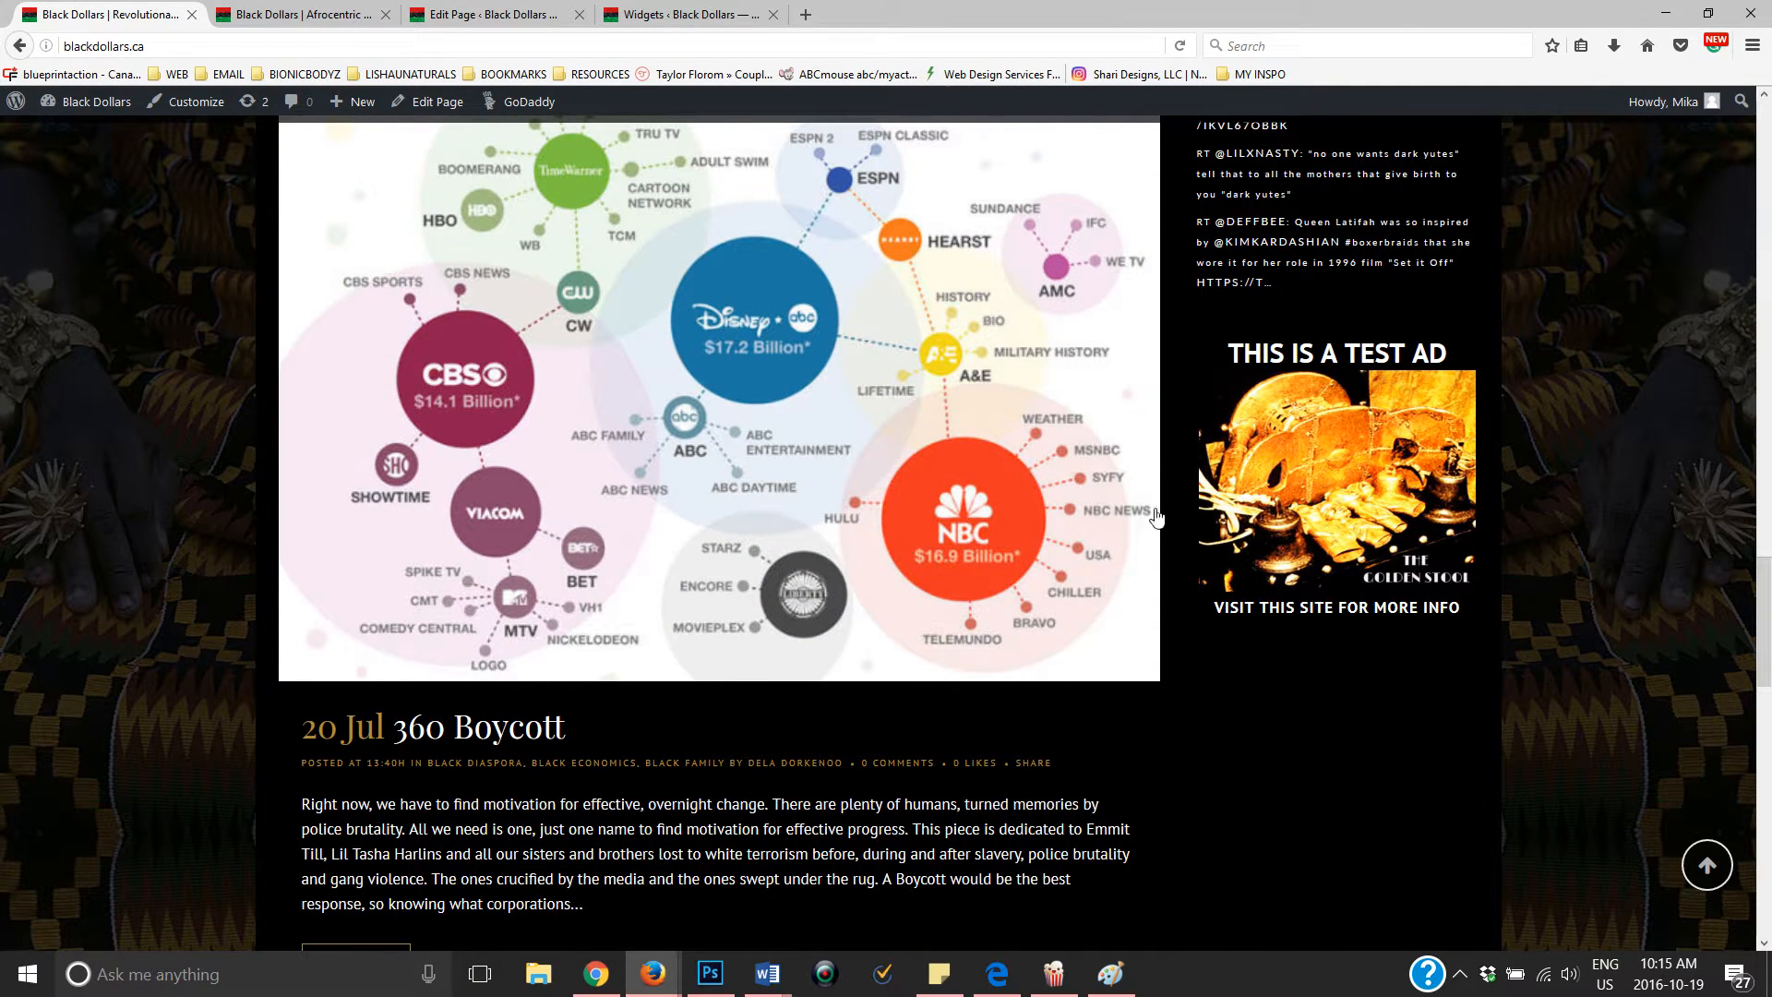
Test the ad image's link, look over the linked site, and return to the blackdollars.ca homepage
left_click(1340, 533)
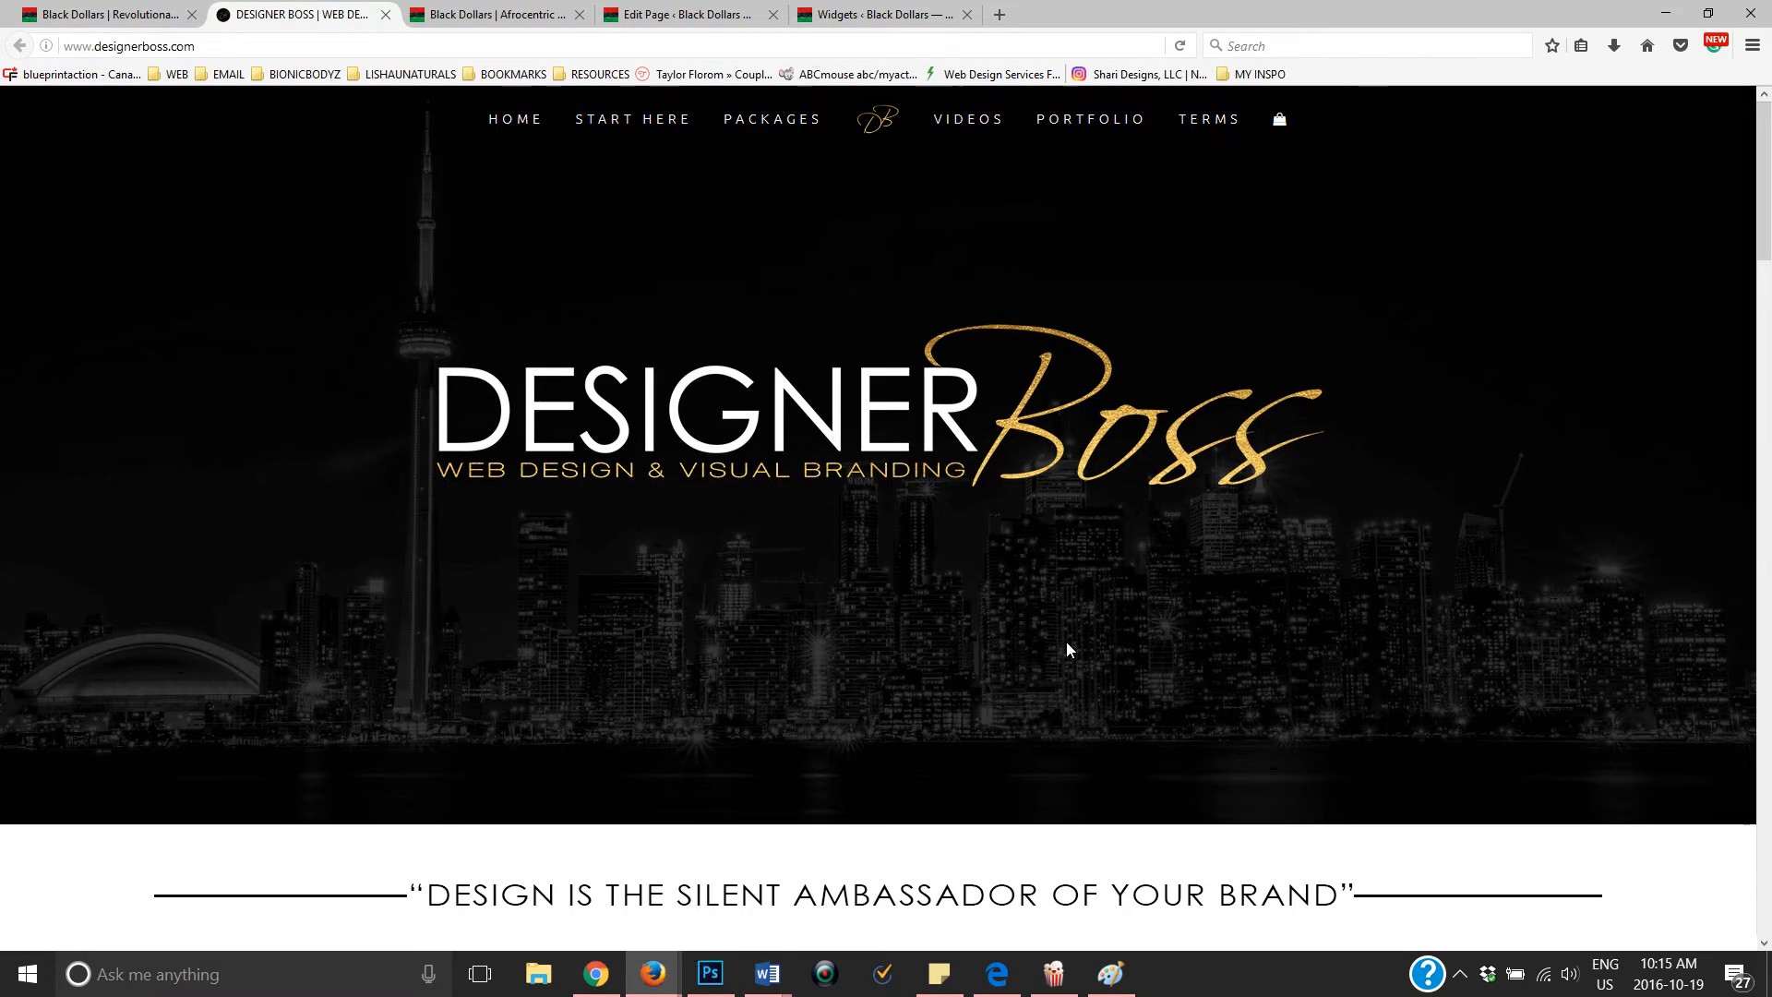
scroll(1067, 650, "down", 8)
scroll(1067, 649, "up", 8)
left_click(118, 11)
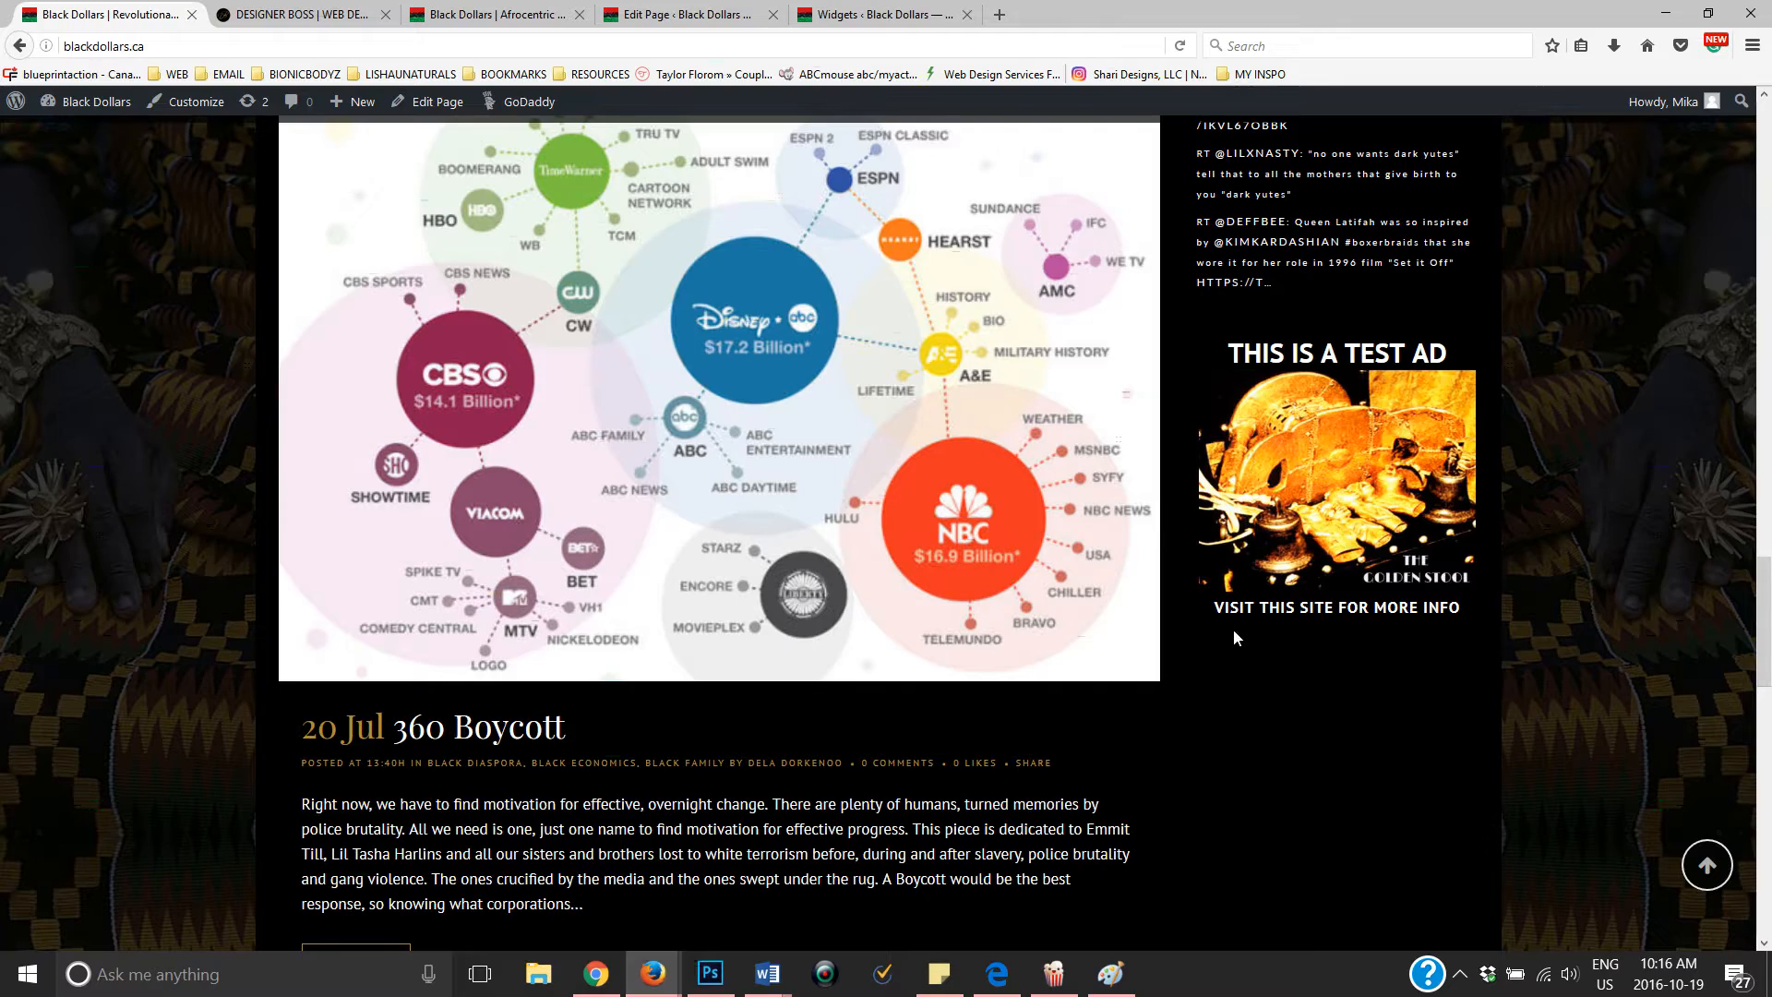
Review the homepage sidebar from the sign-up form down to the test ad and back up
scroll(1416, 651, "up", 5)
scroll(1402, 629, "up", 20)
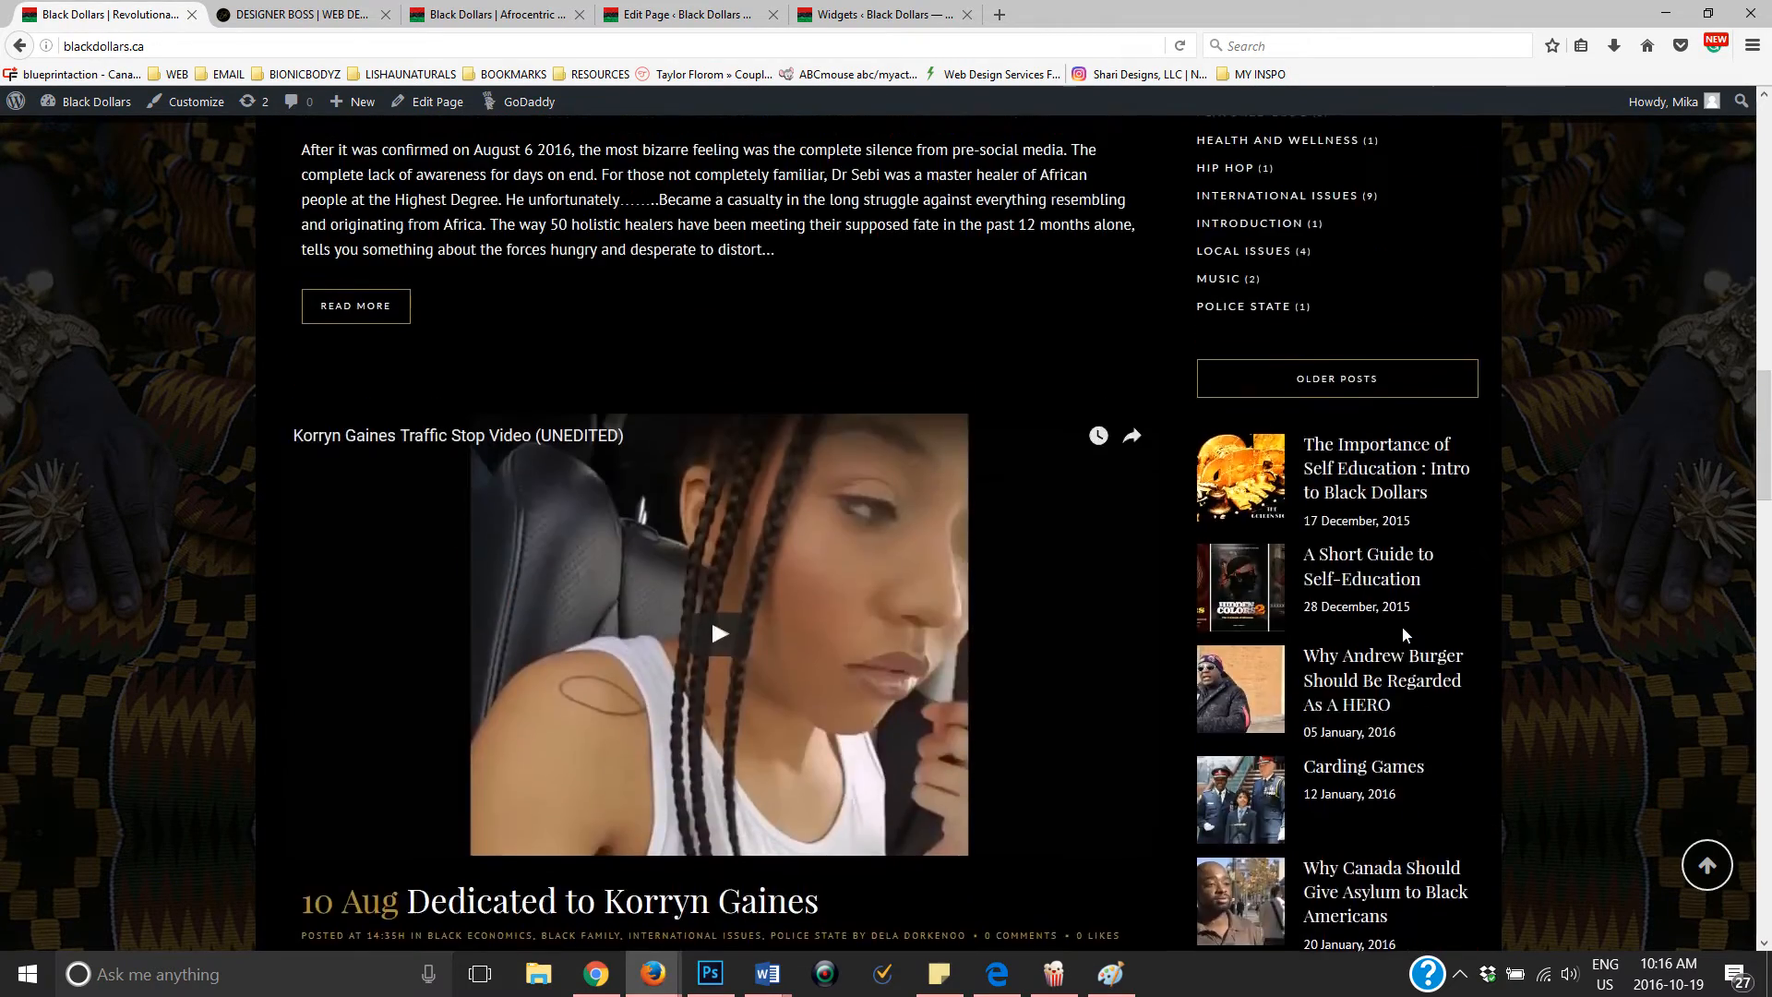
scroll(1364, 574, "down", 3)
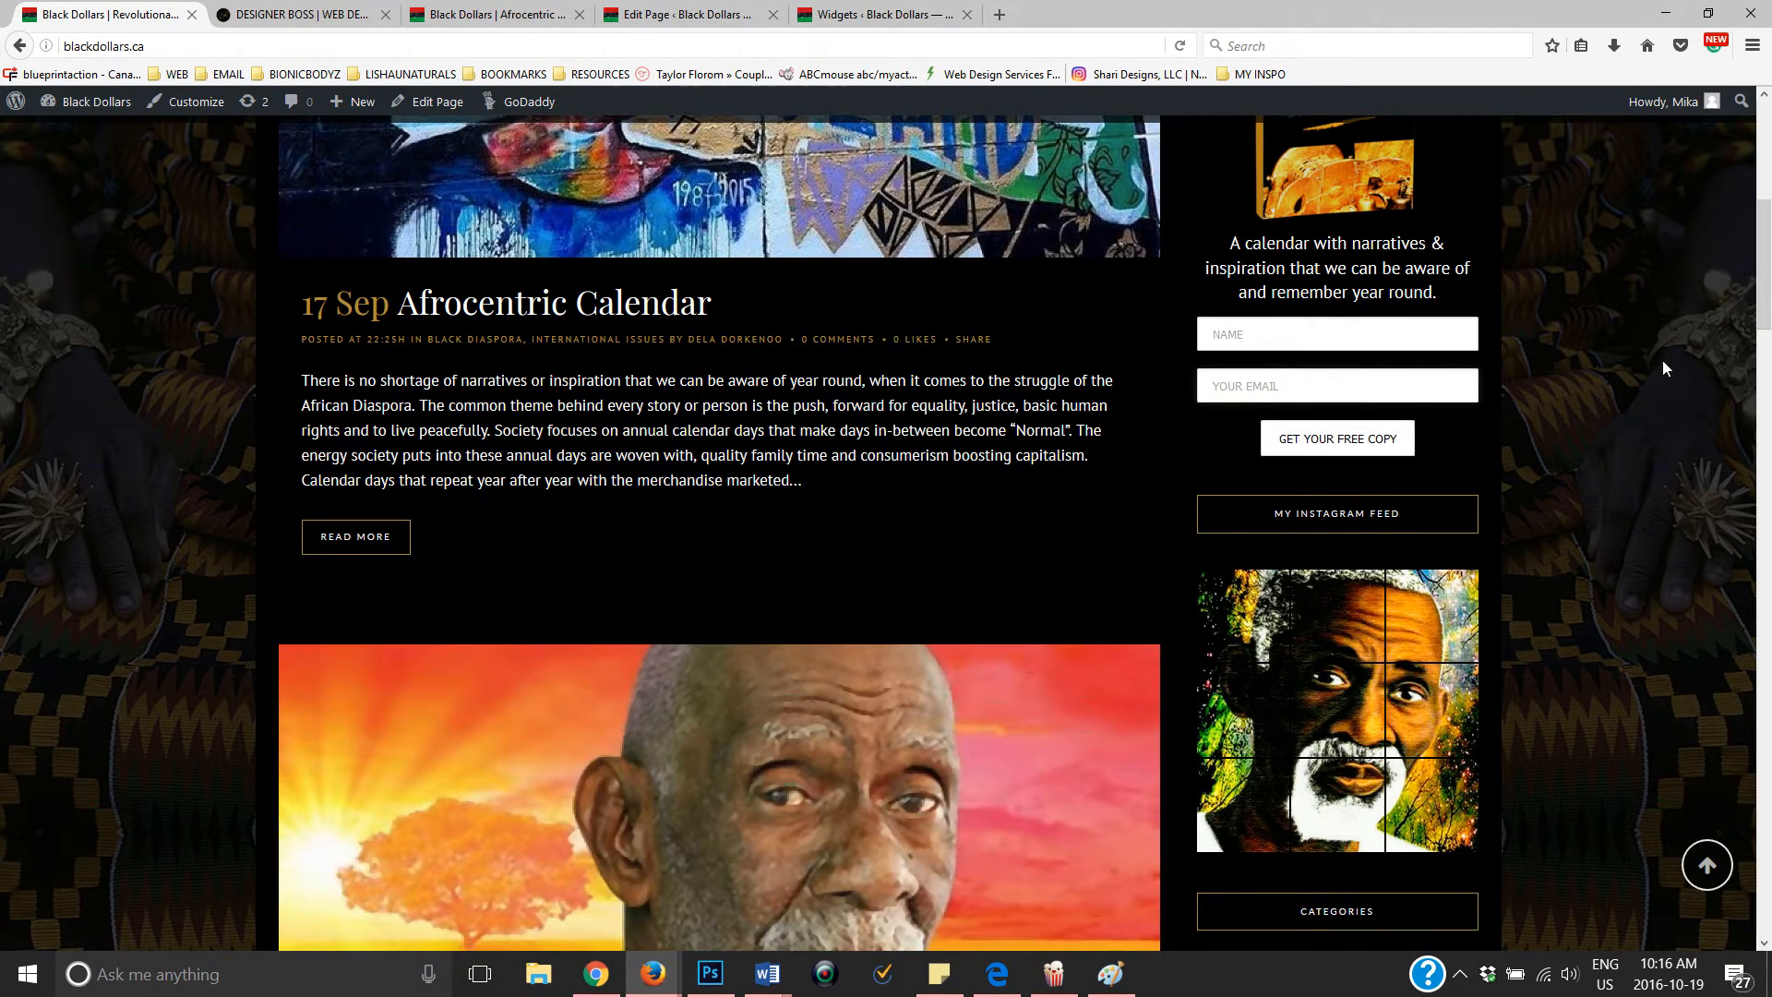
scroll(1617, 437, "down", 15)
scroll(1617, 438, "down", 2)
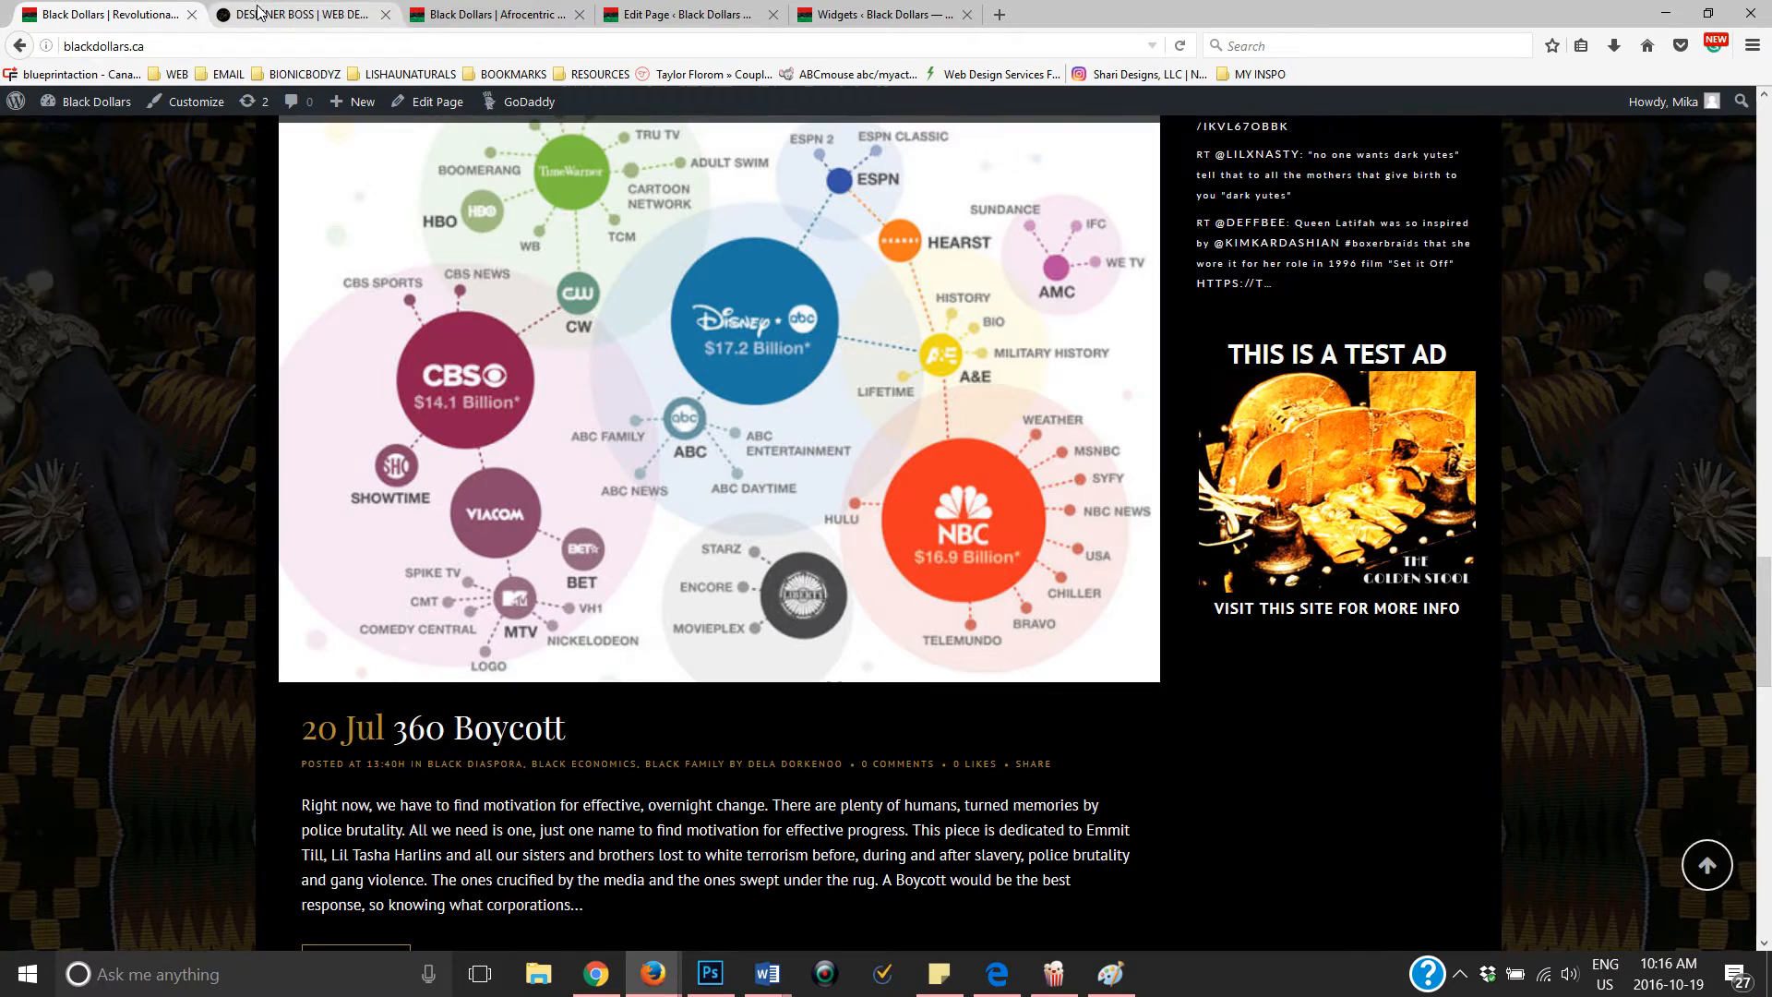
scroll(915, 252, "up", 20)
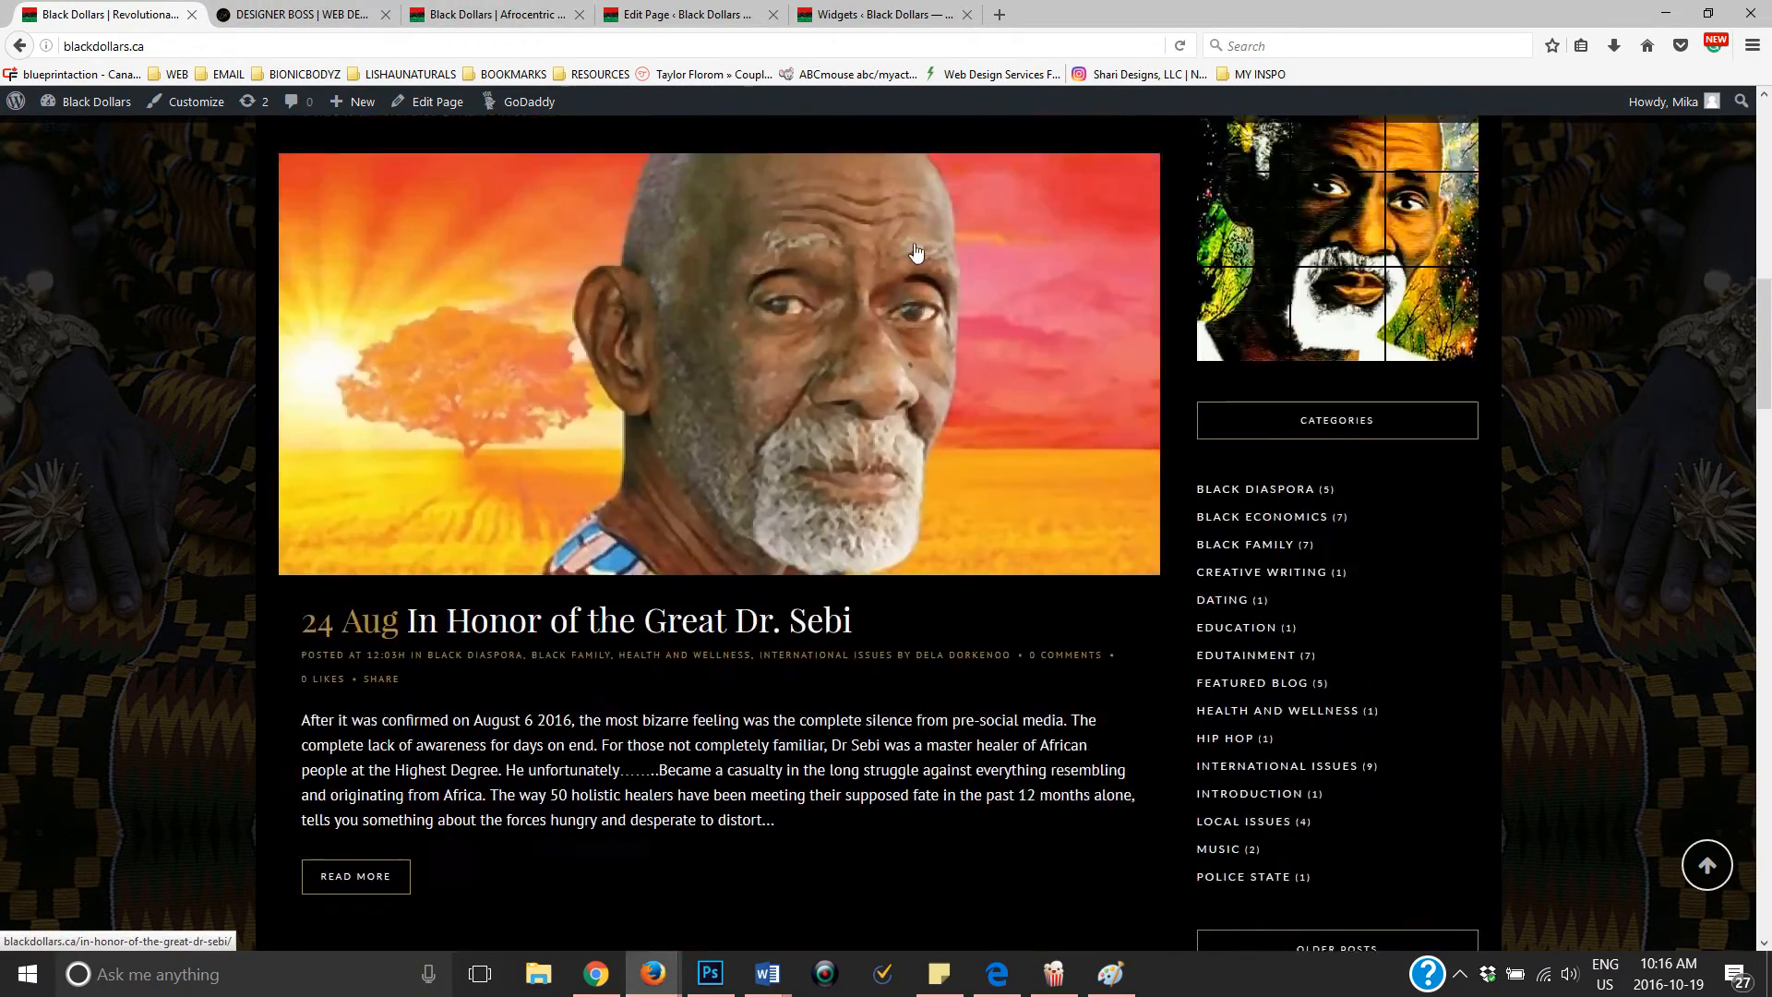
scroll(916, 251, "up", 5)
scroll(264, 511, "down", 5)
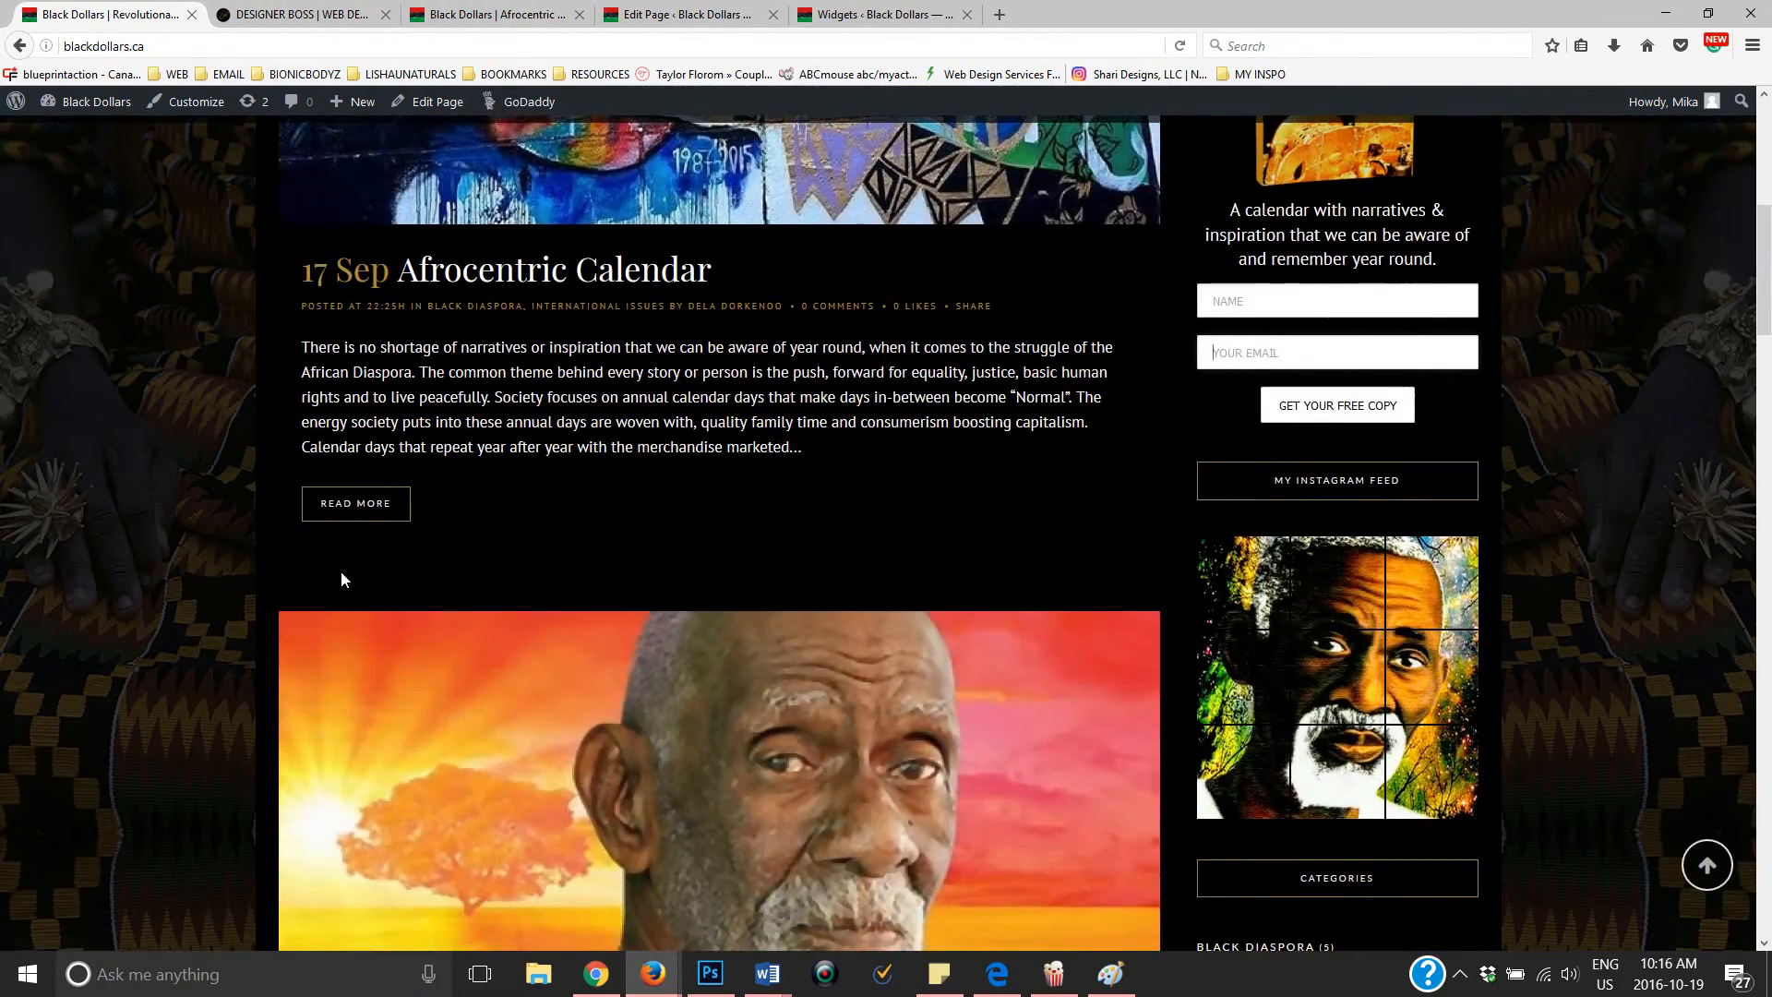
Open the Afrocentric Calendar post and check the test ad in its sidebar
left_click(515, 273)
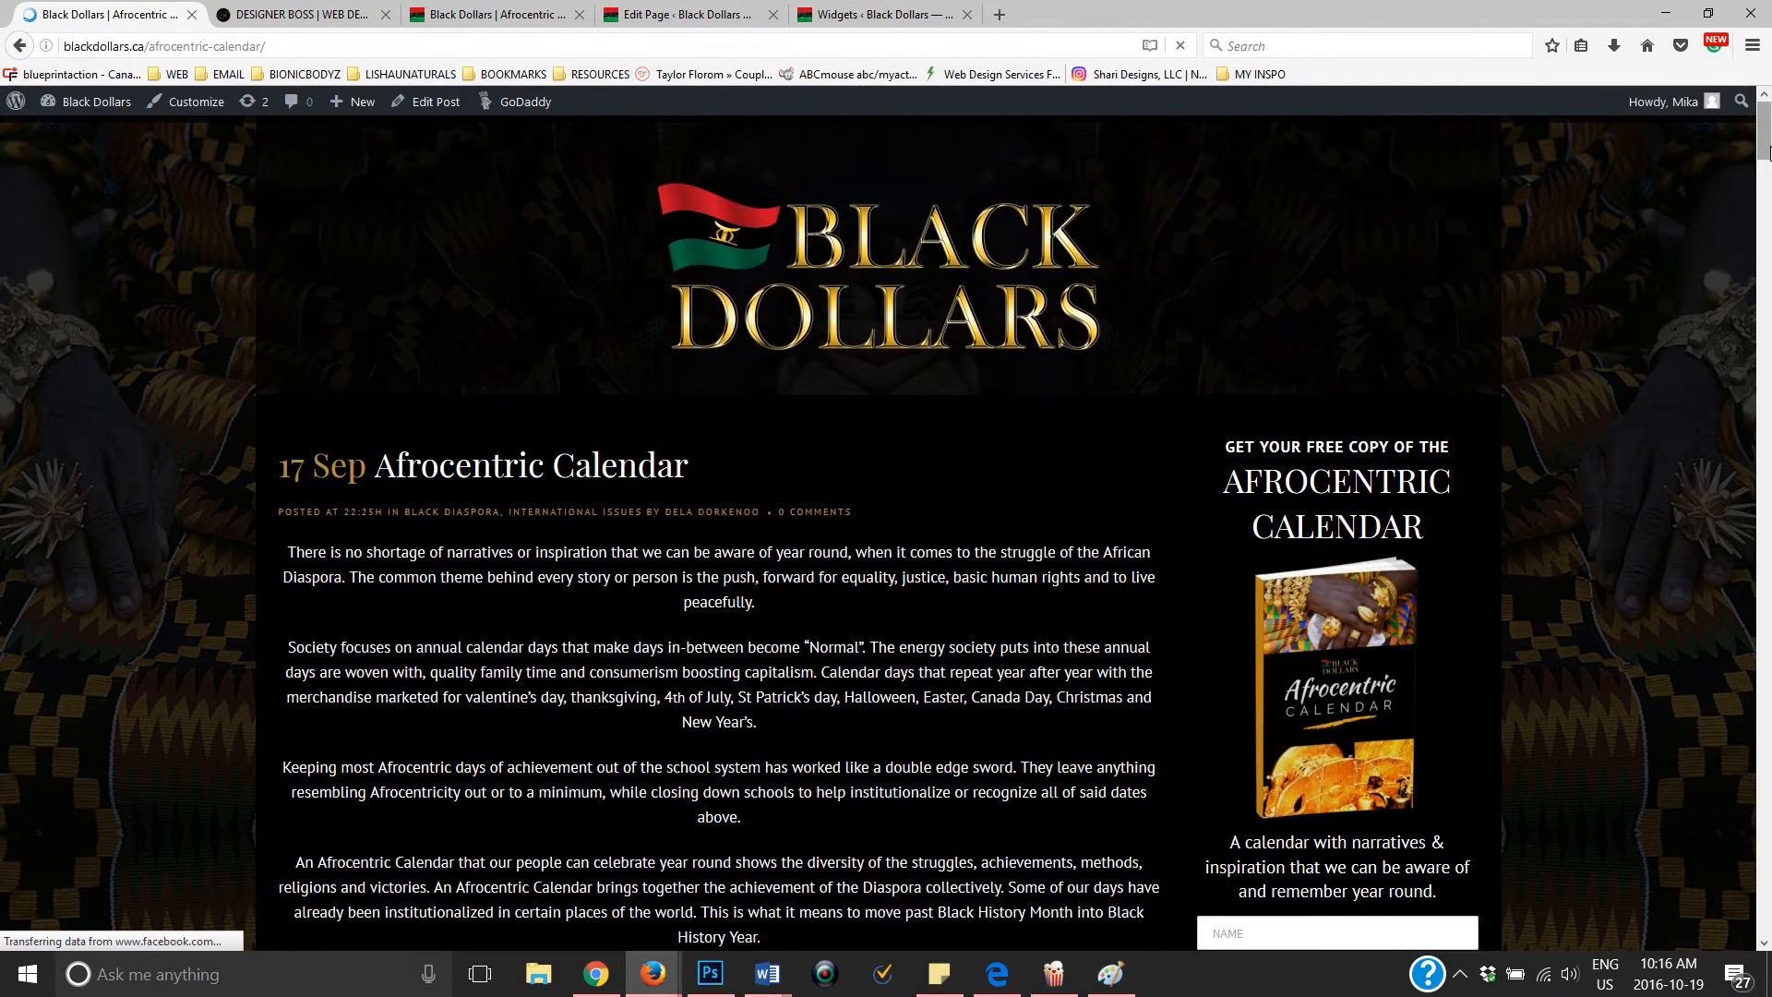
left_click_drag(1762, 152, 1763, 366)
scroll(1218, 292, "down", 5)
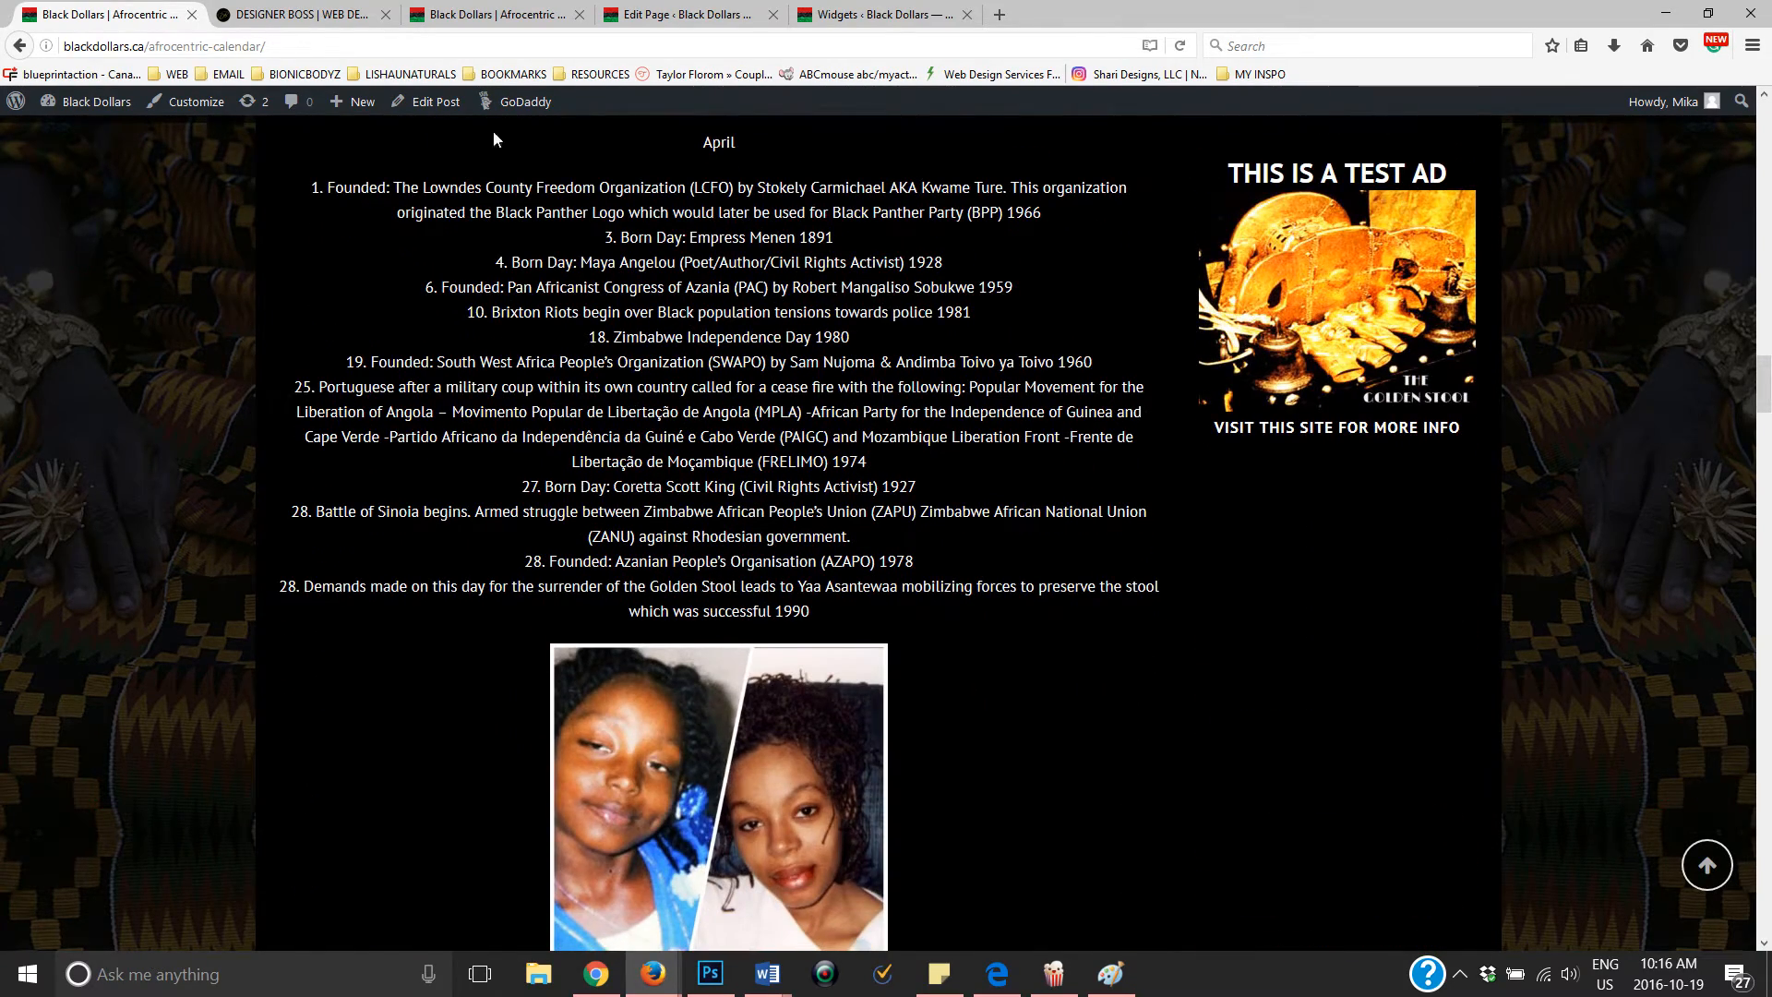
Close the Designer Boss site's tab and return to the Widgets admin page
left_click(295, 14)
left_click(386, 15)
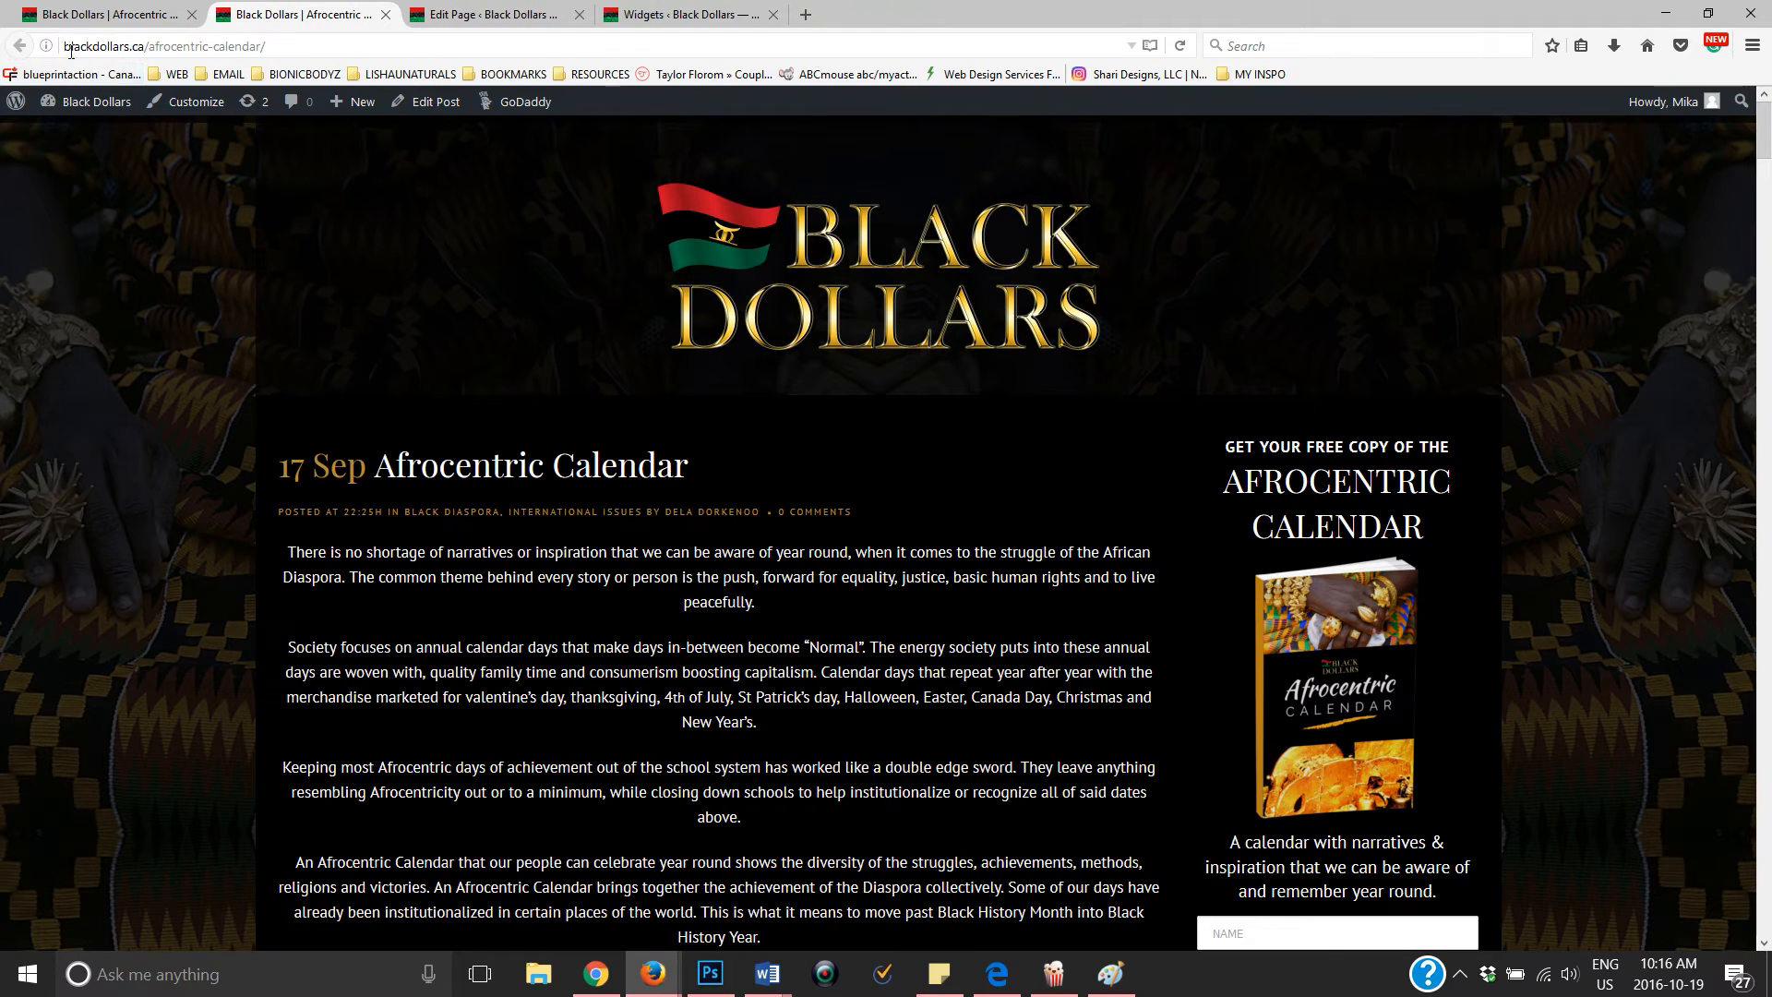
left_click(688, 15)
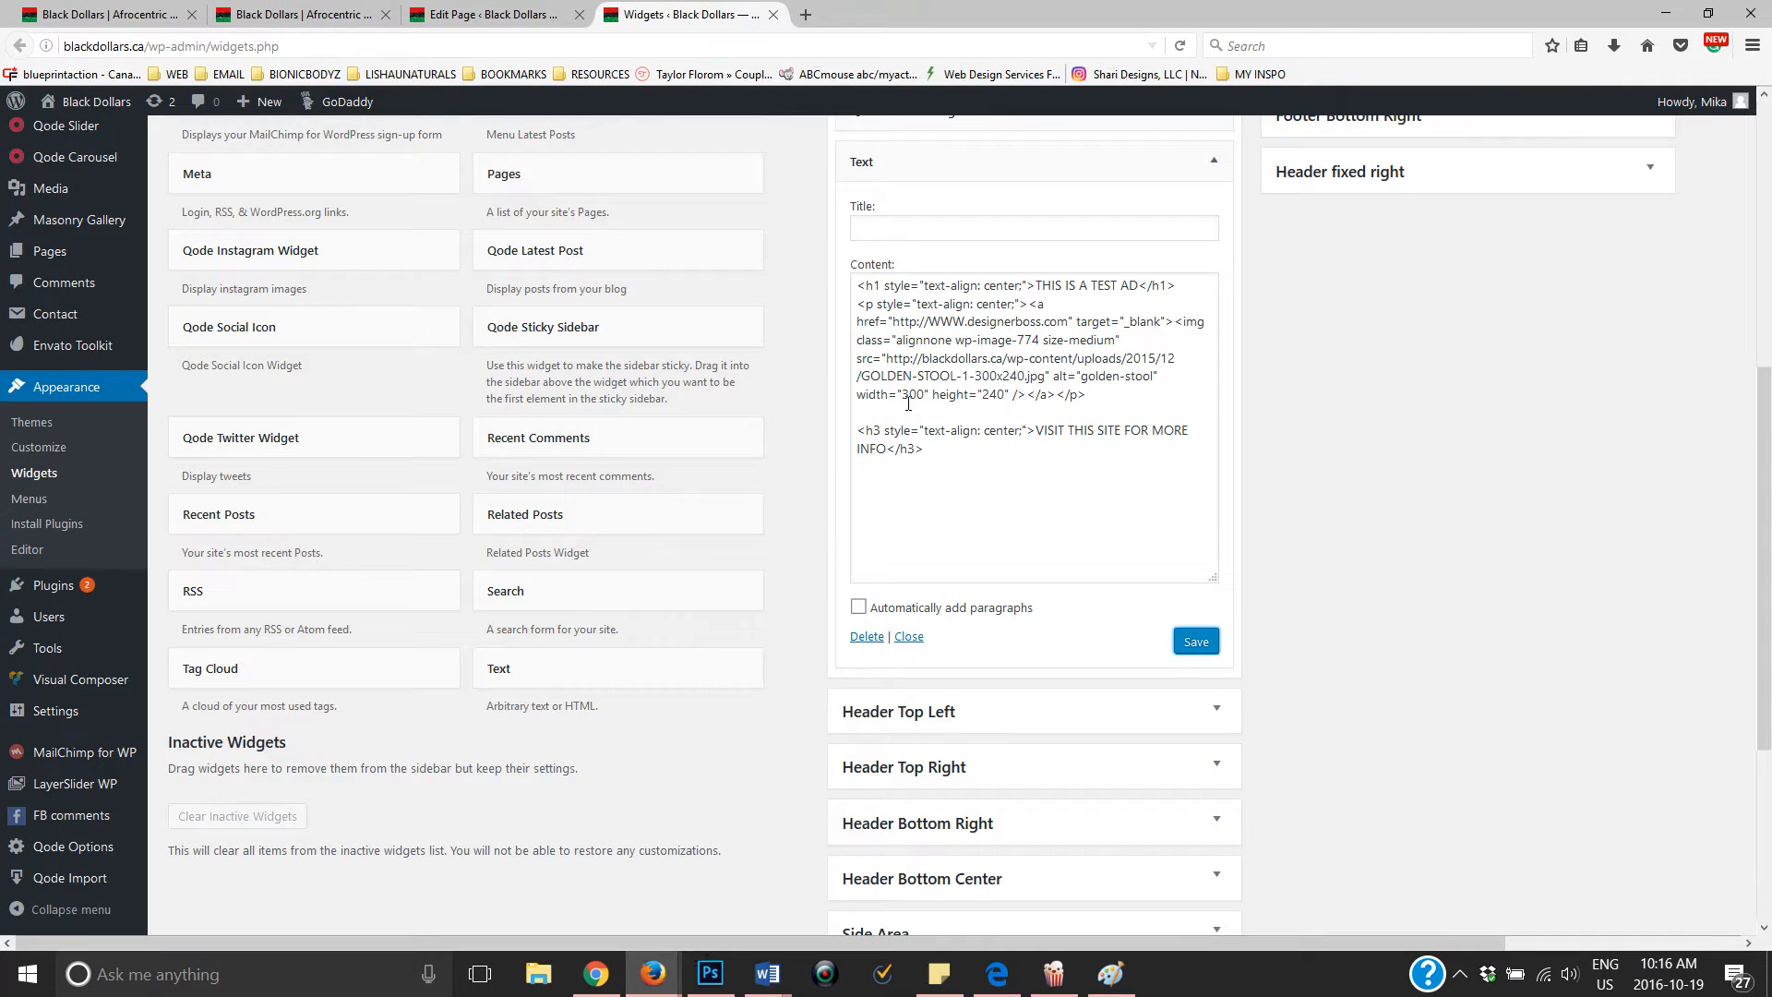
Compare the test ad's Text widget with the Afrocentric Calendar Text widget in Sidebar Page, examining its sign-up form shortcode
left_click(946, 454)
scroll(1032, 246, "up", 2)
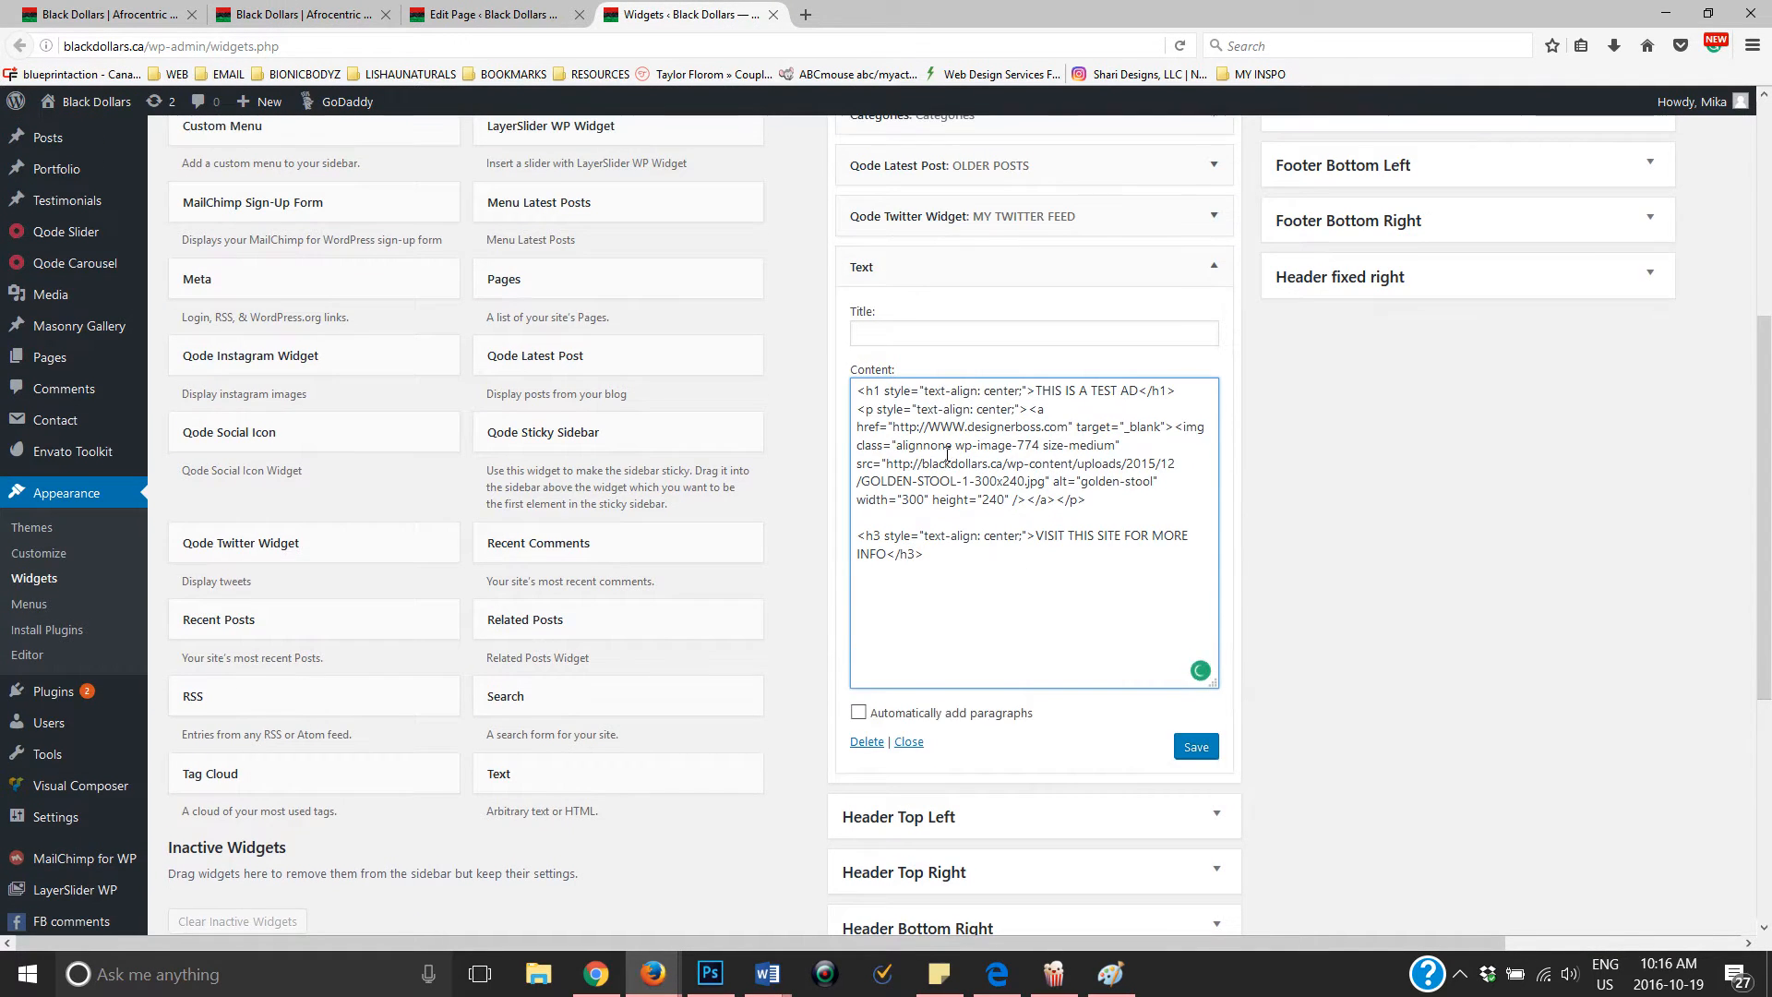
scroll(1032, 245, "up", 4)
left_click(1027, 235)
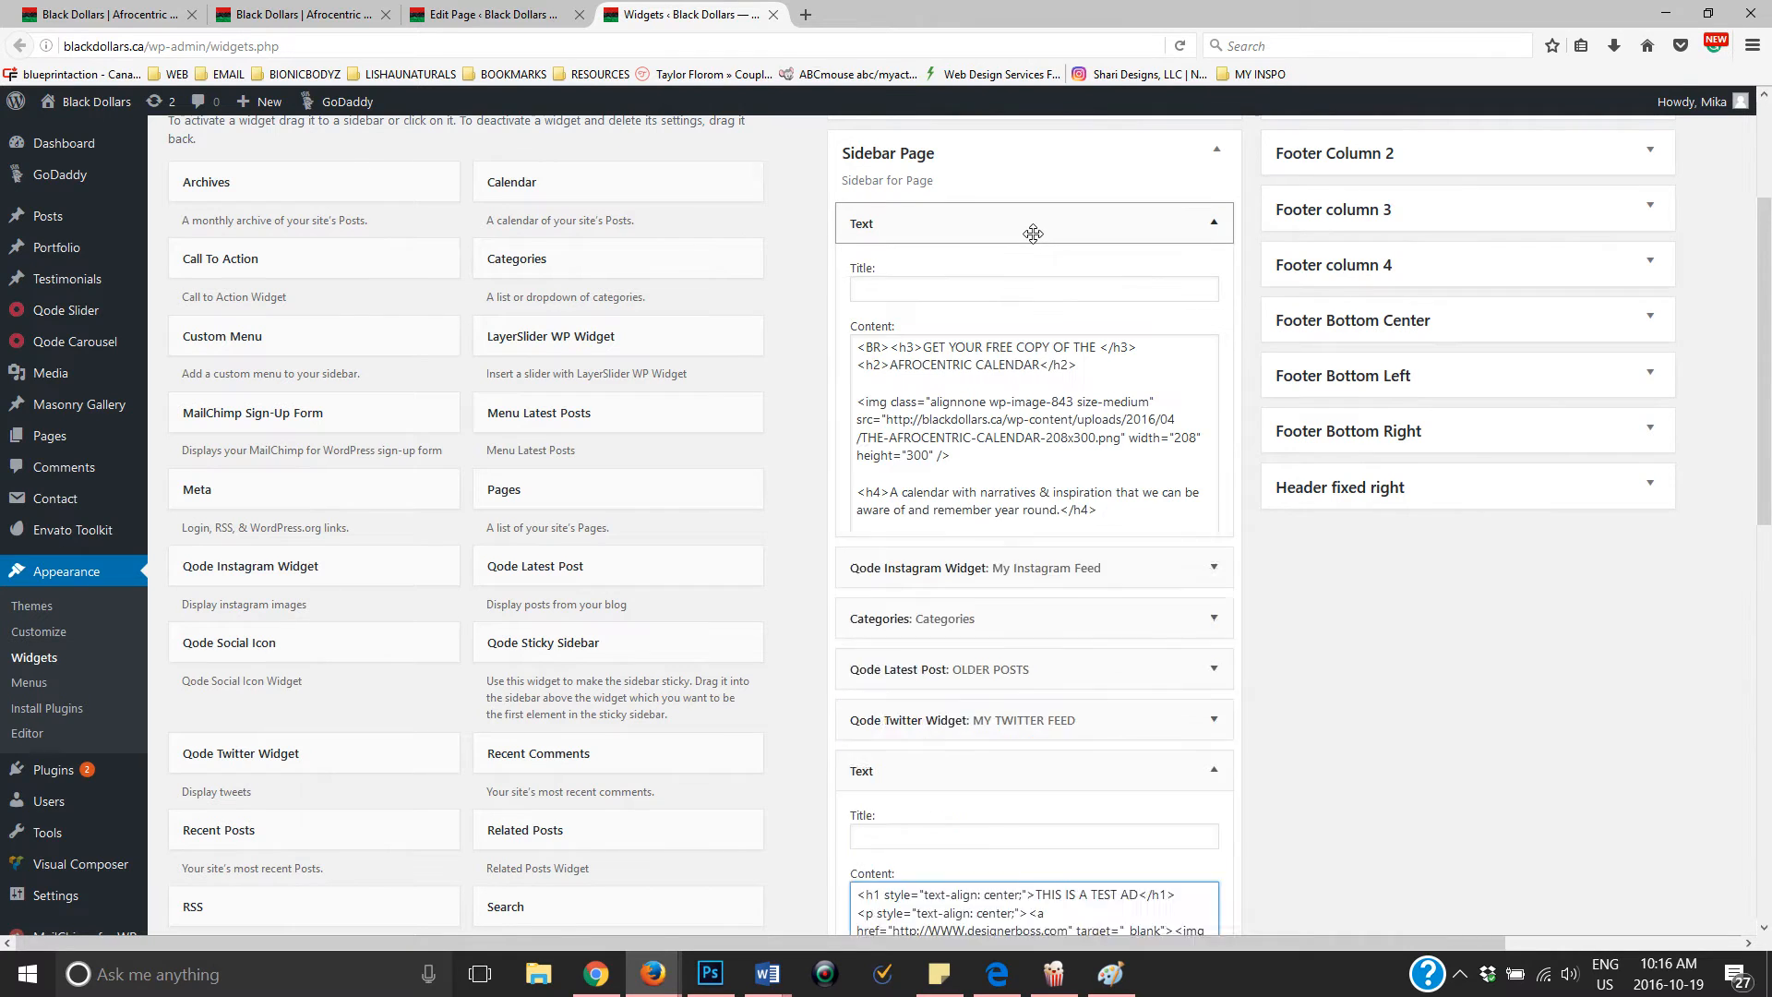
triple_click(948, 565)
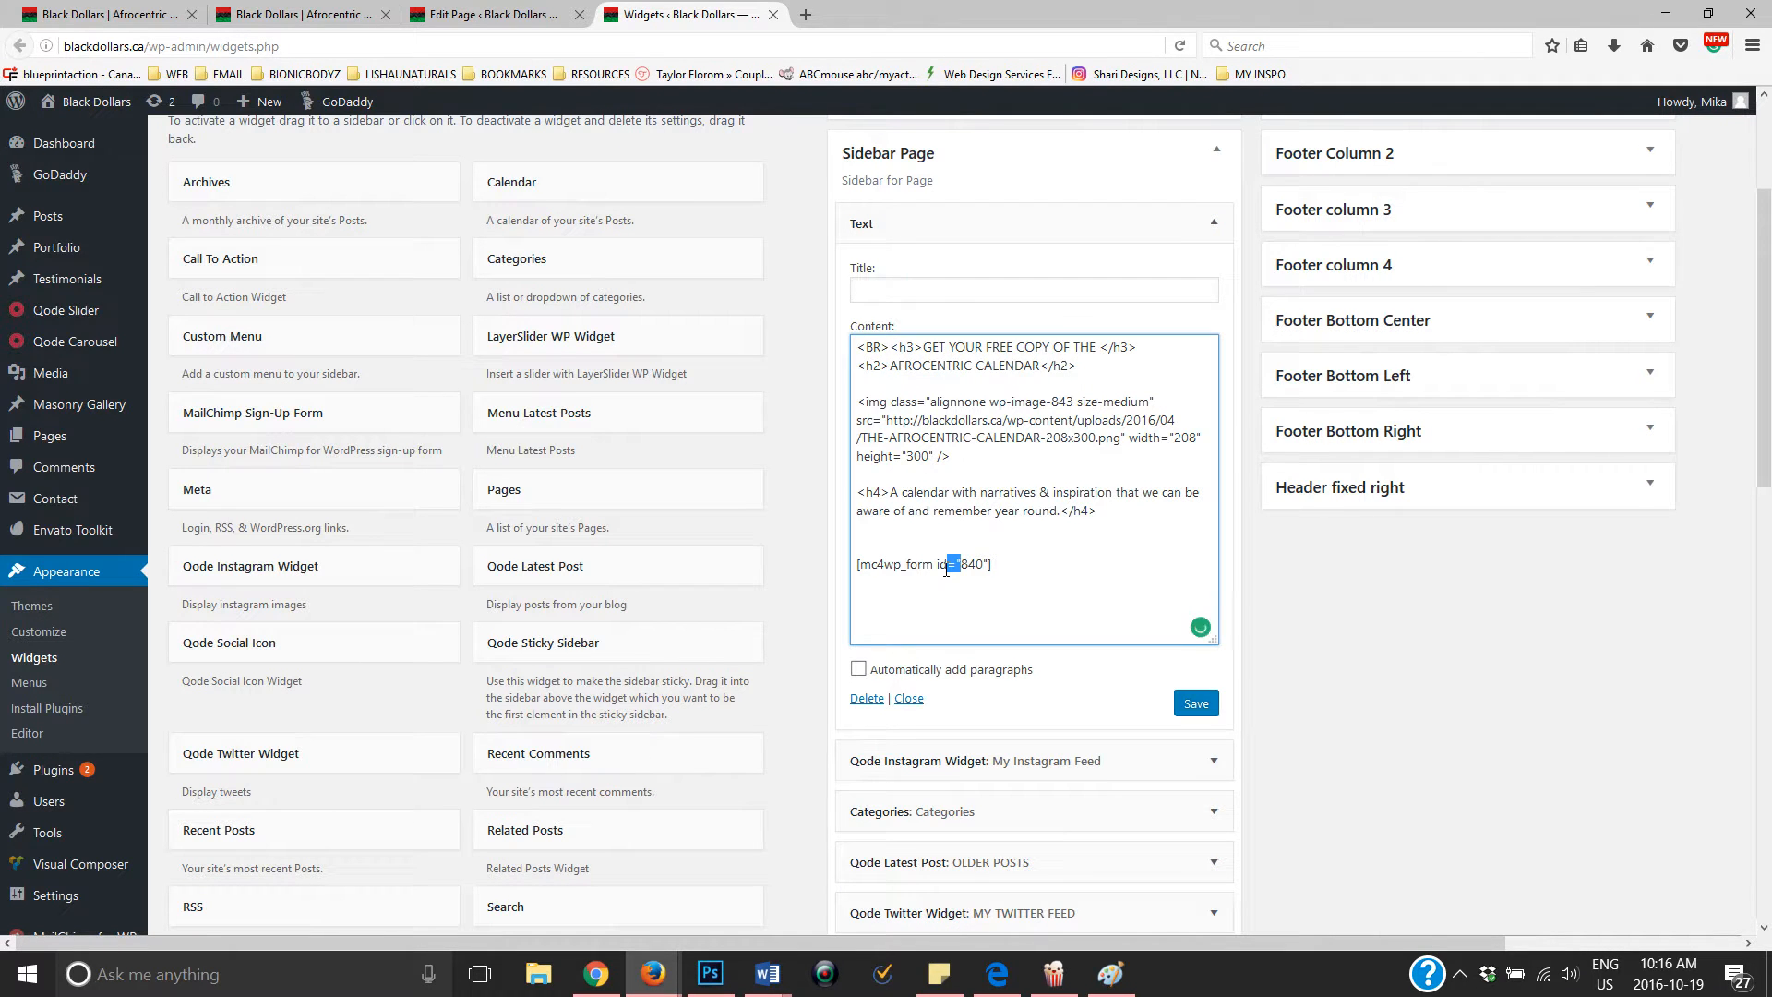
left_click(946, 571)
Close the duplicate tab of the Afrocentric Calendar post
left_click(355, 13)
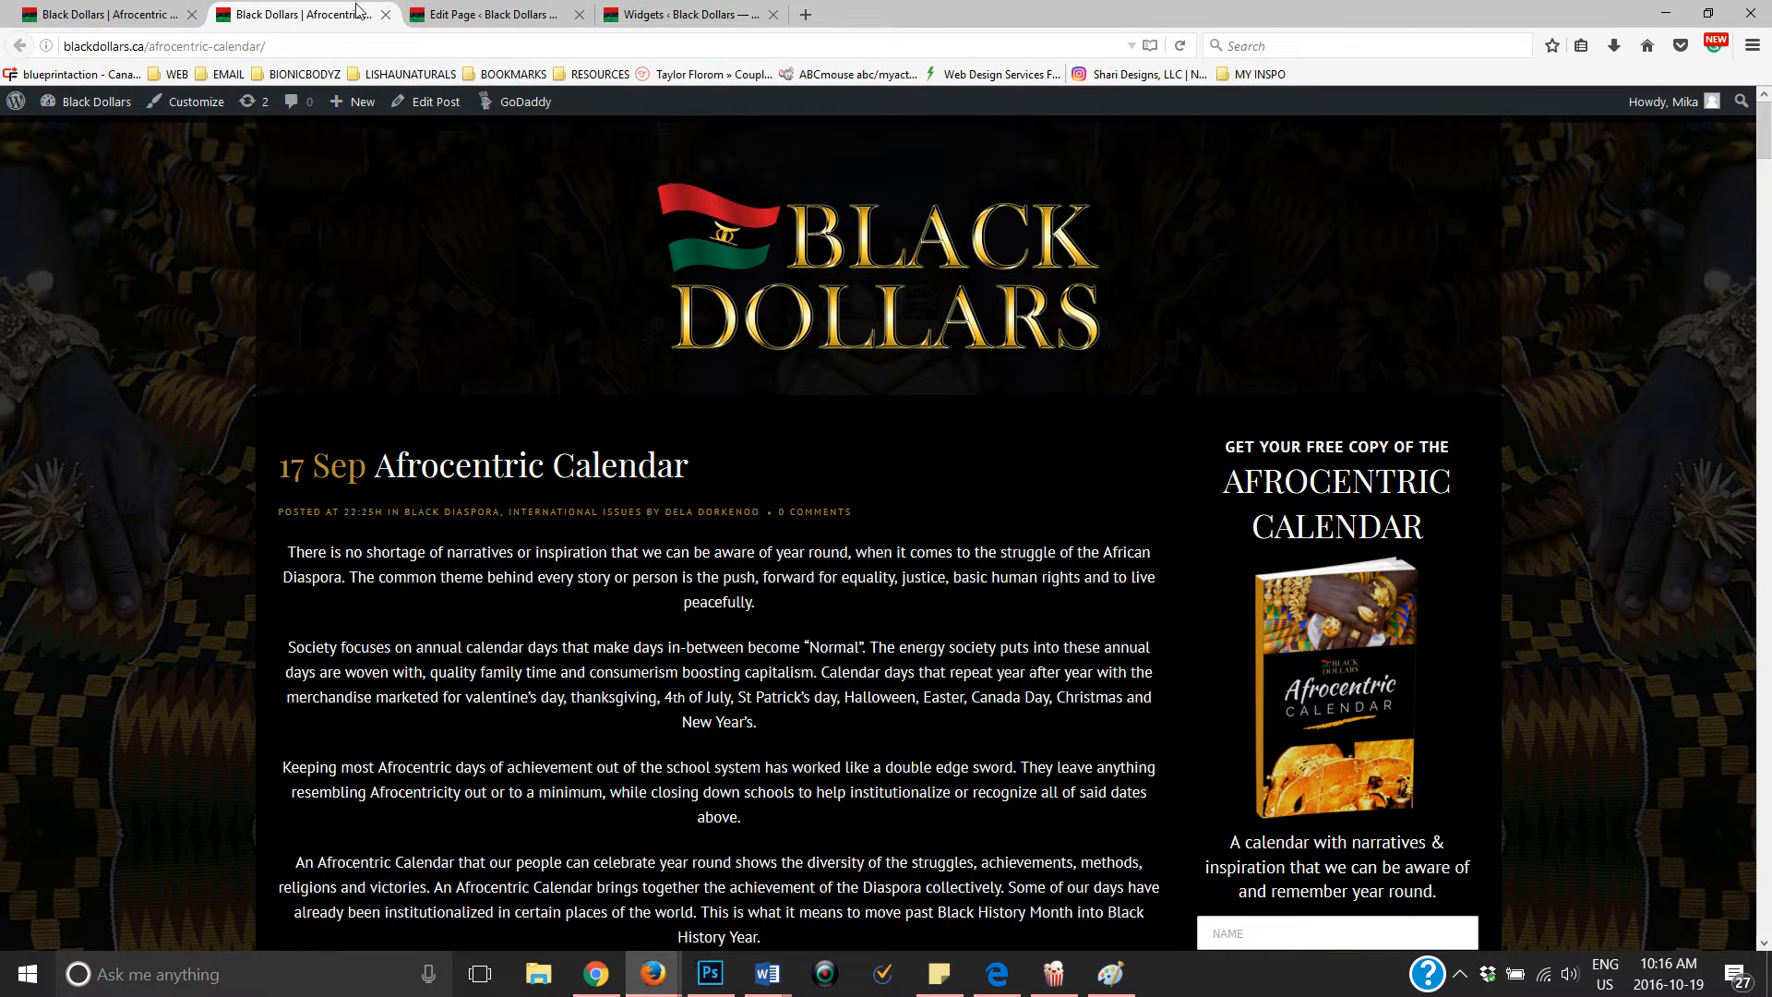
left_click(385, 16)
left_click(120, 16)
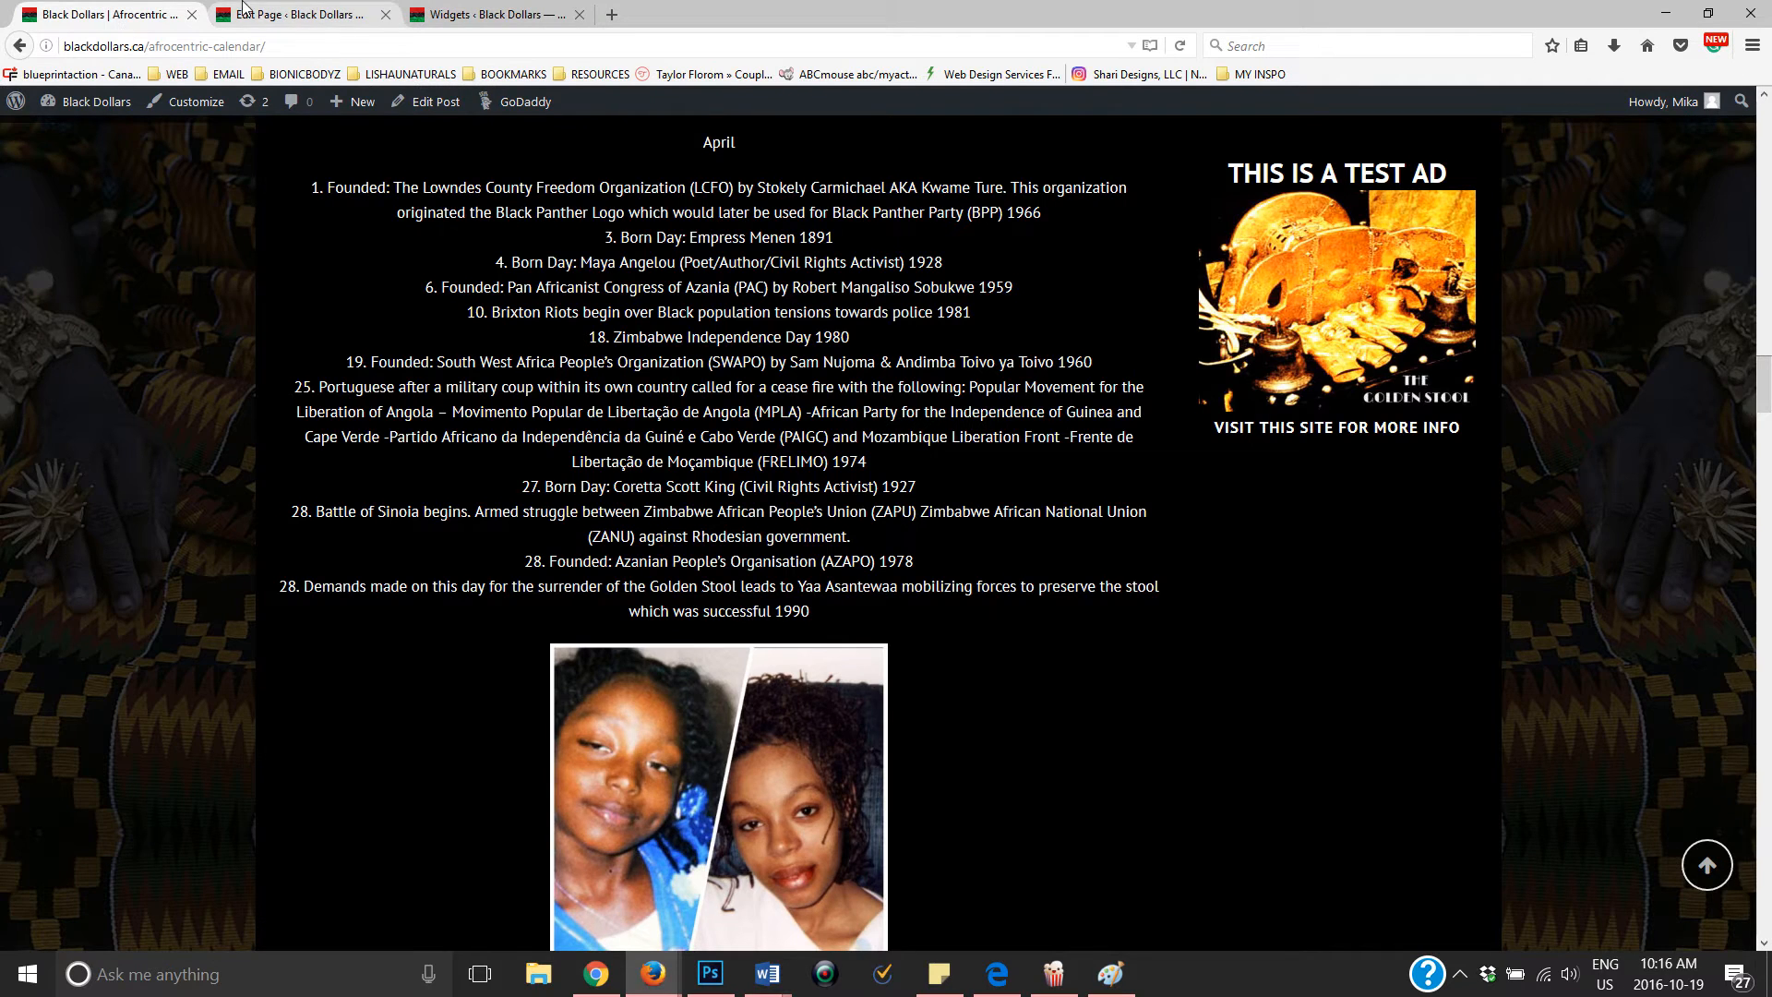
From the test page's editor, open the MailChimp for WP Forms page in a new browser tab
left_click(295, 14)
key("ctrl+a")
left_click(535, 388)
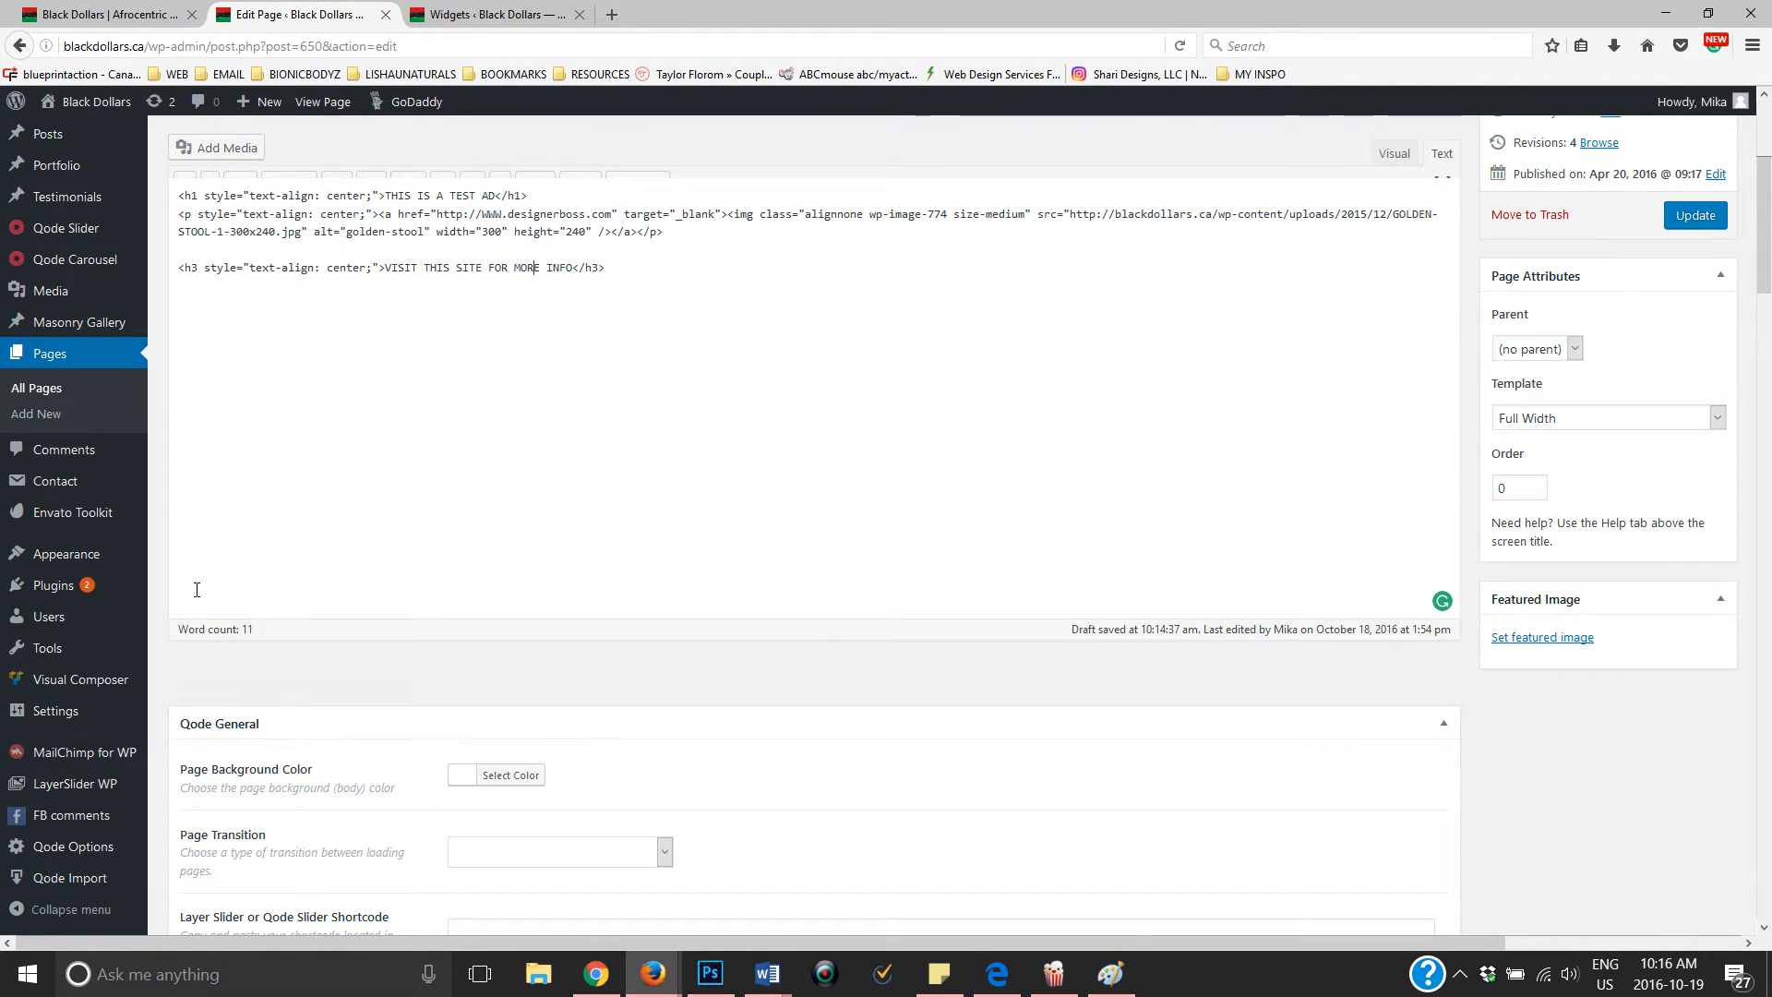
scroll(194, 590, "down", 2)
mouse_move(63, 757)
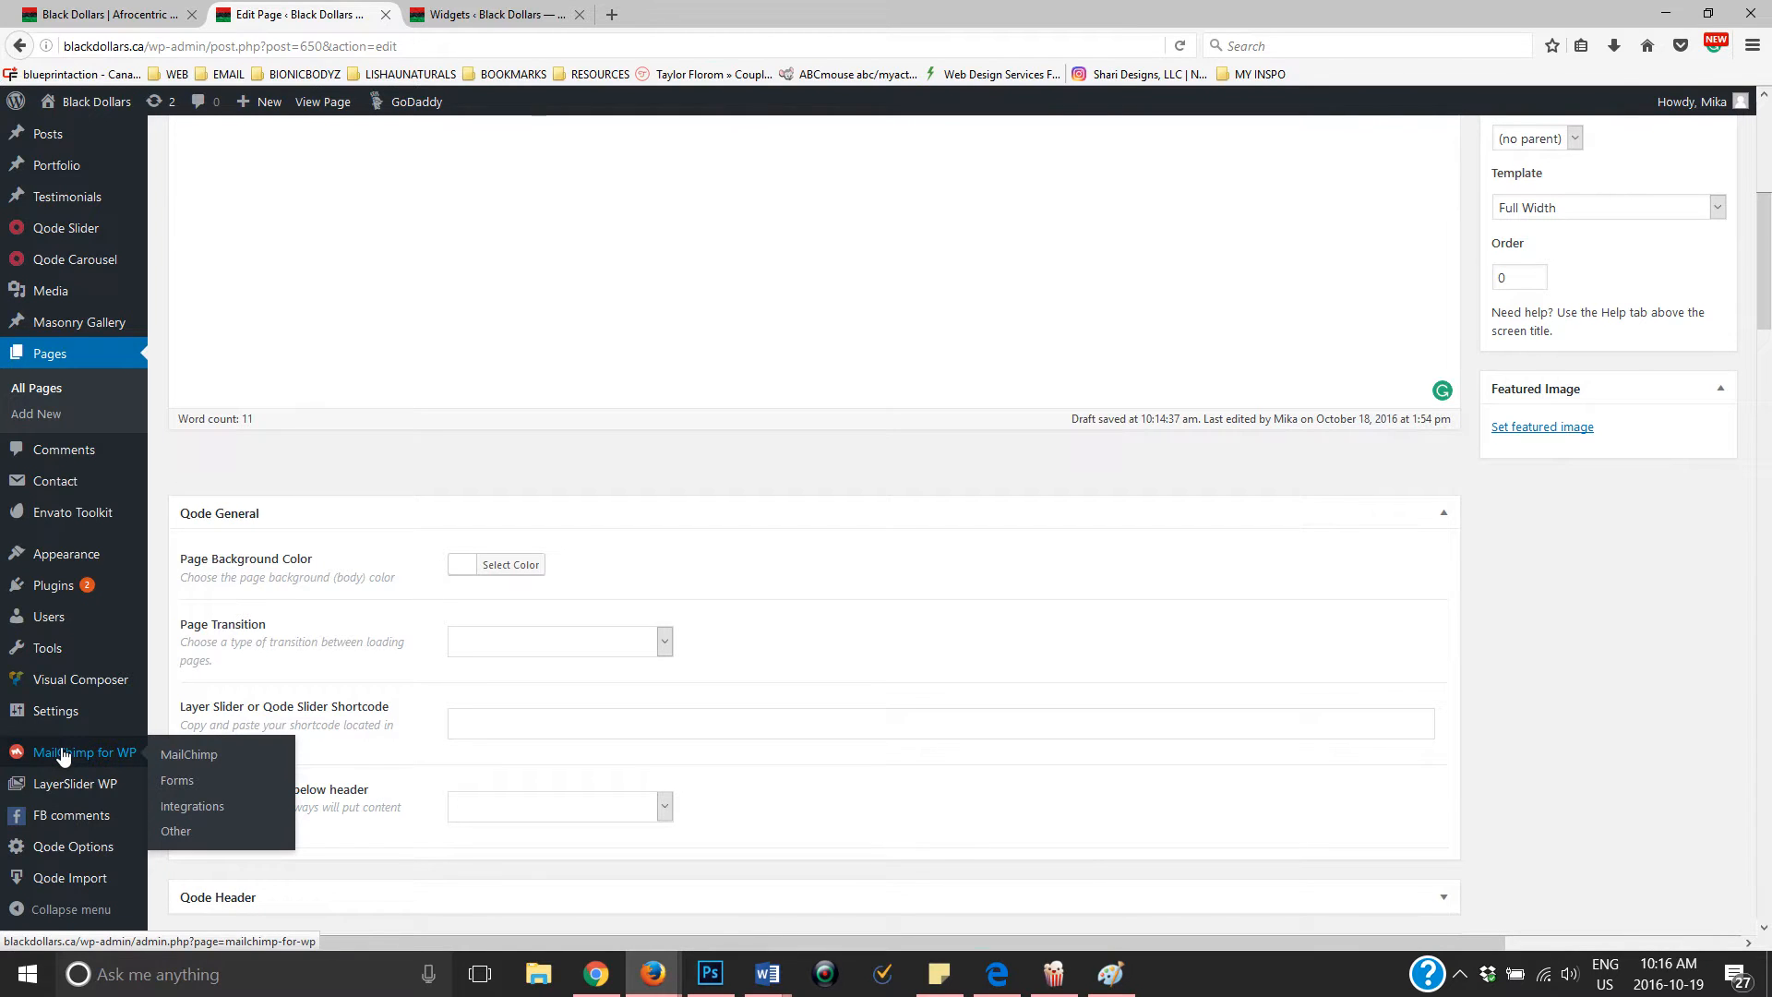
right_click(166, 785)
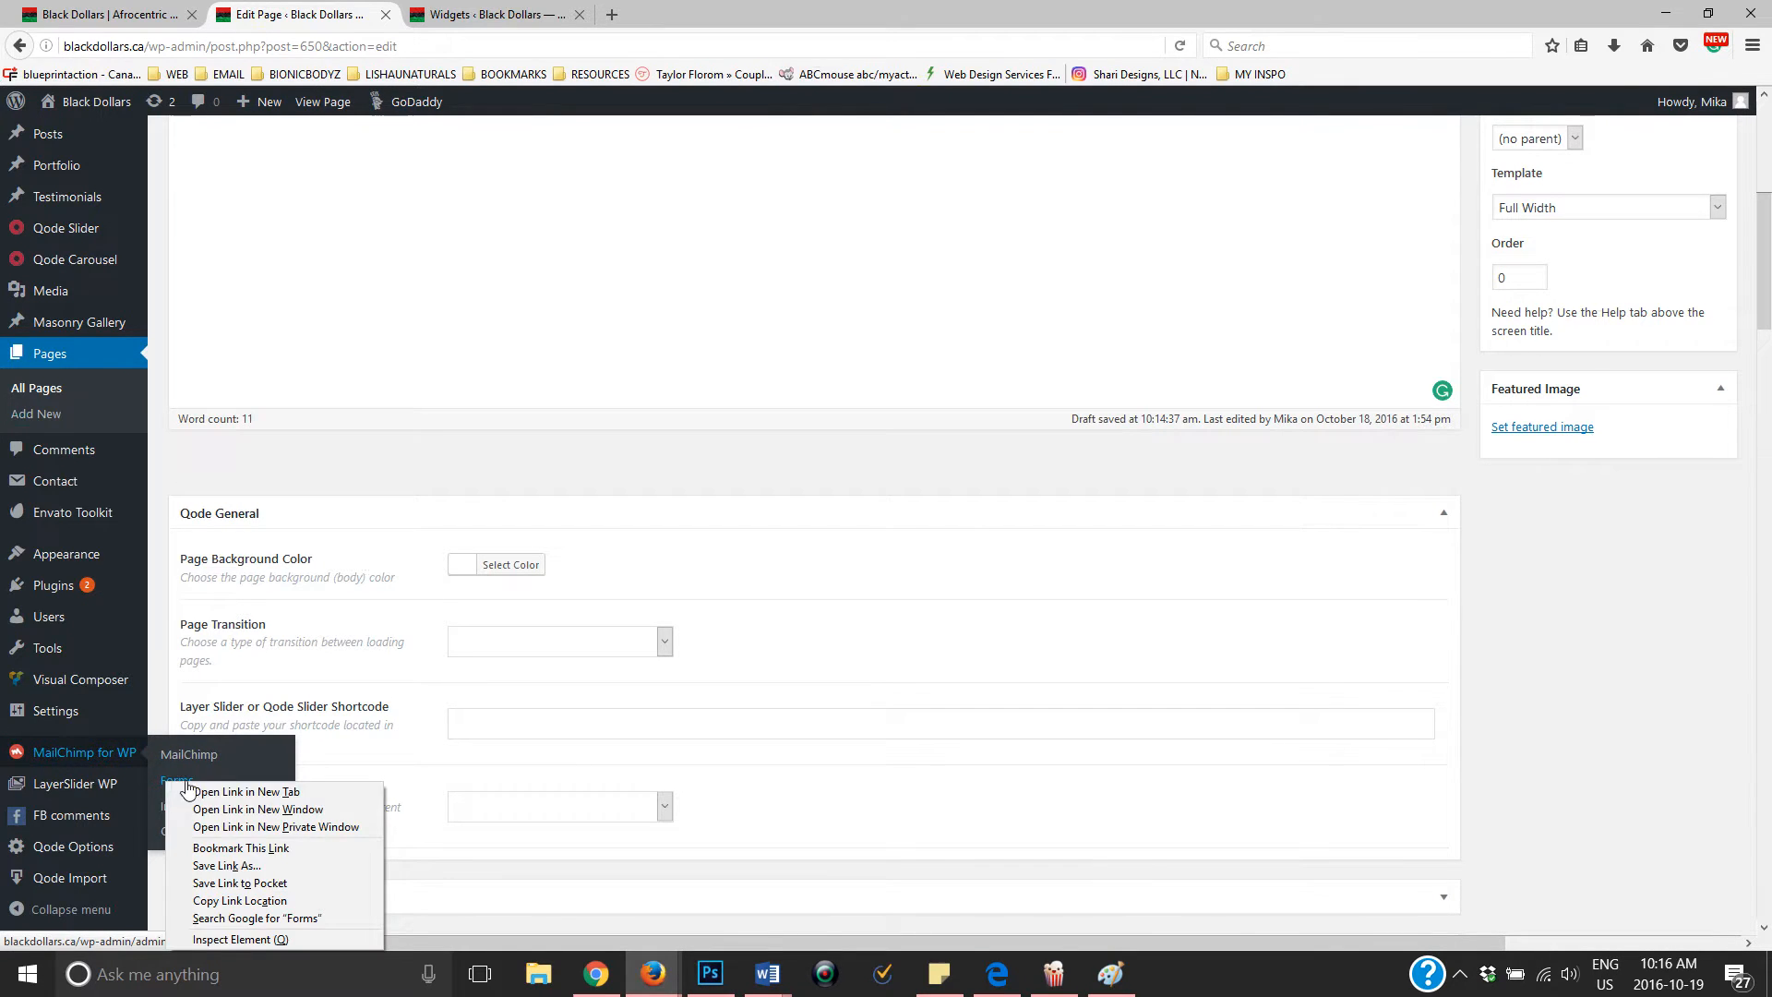
left_click(226, 792)
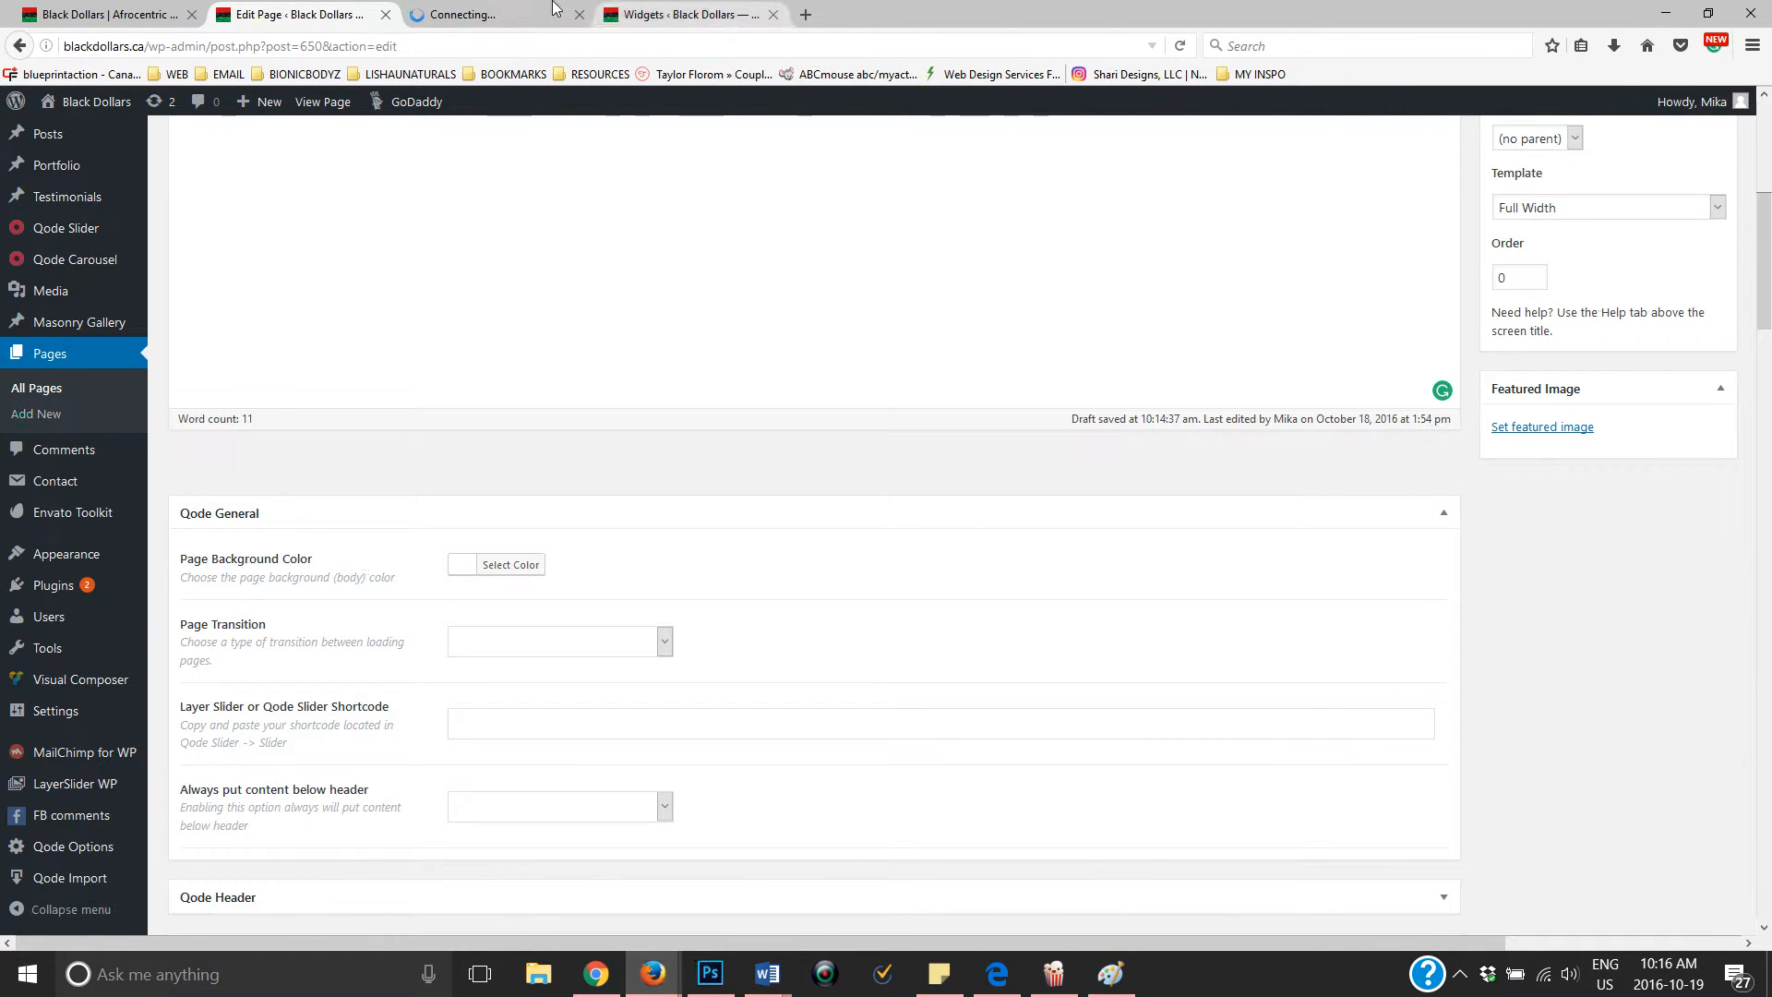
left_click(470, 11)
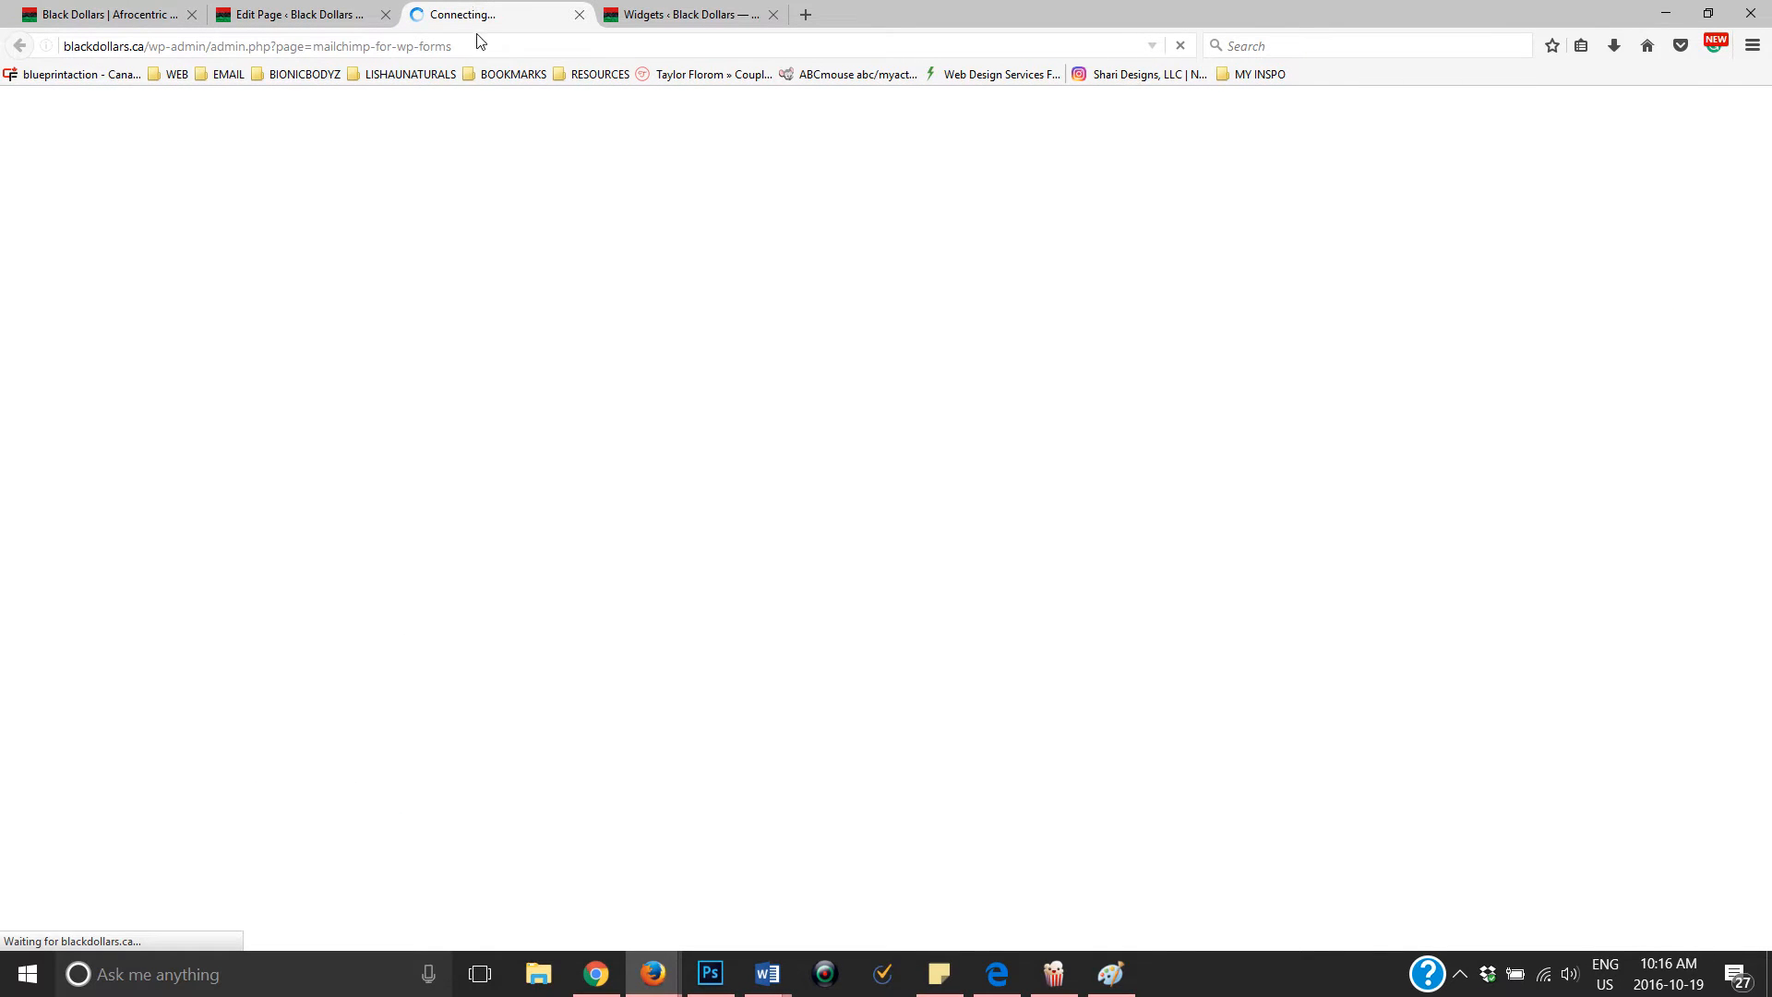
Copy the MailChimp form's shortcode [mc4wp_form id="840"] from below the form code
scroll(395, 450, "down", 5)
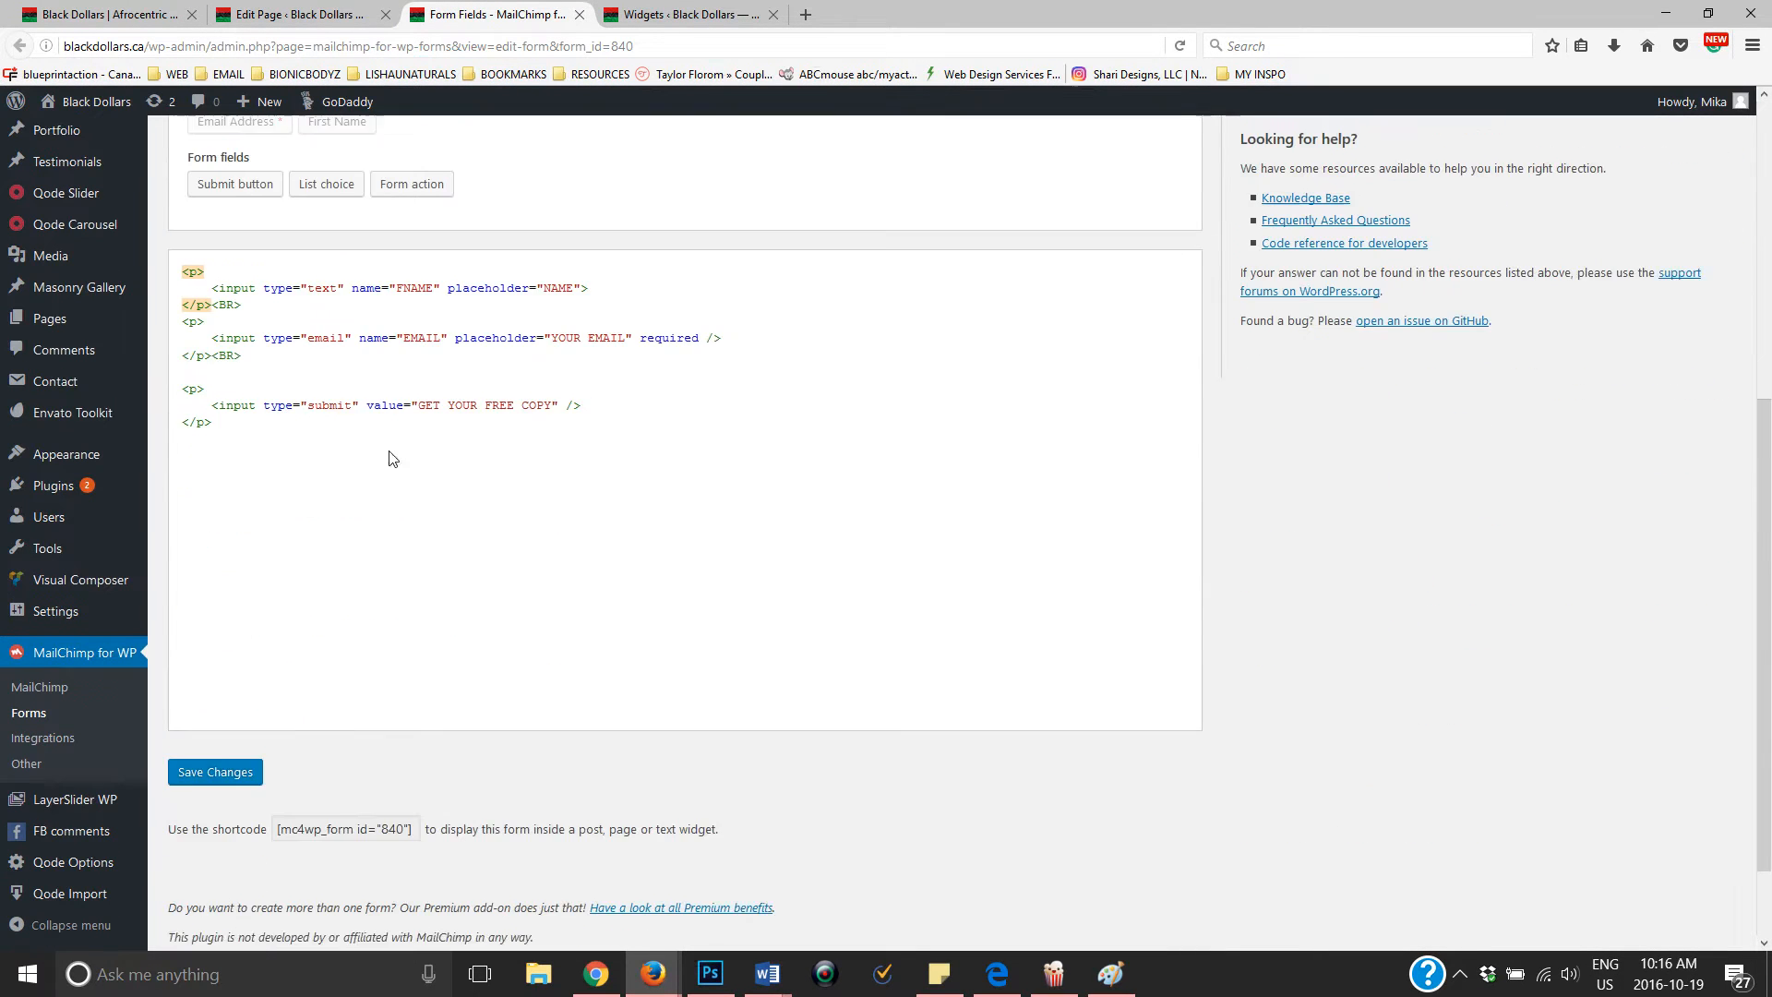
scroll(389, 459, "down", 2)
left_click(328, 718)
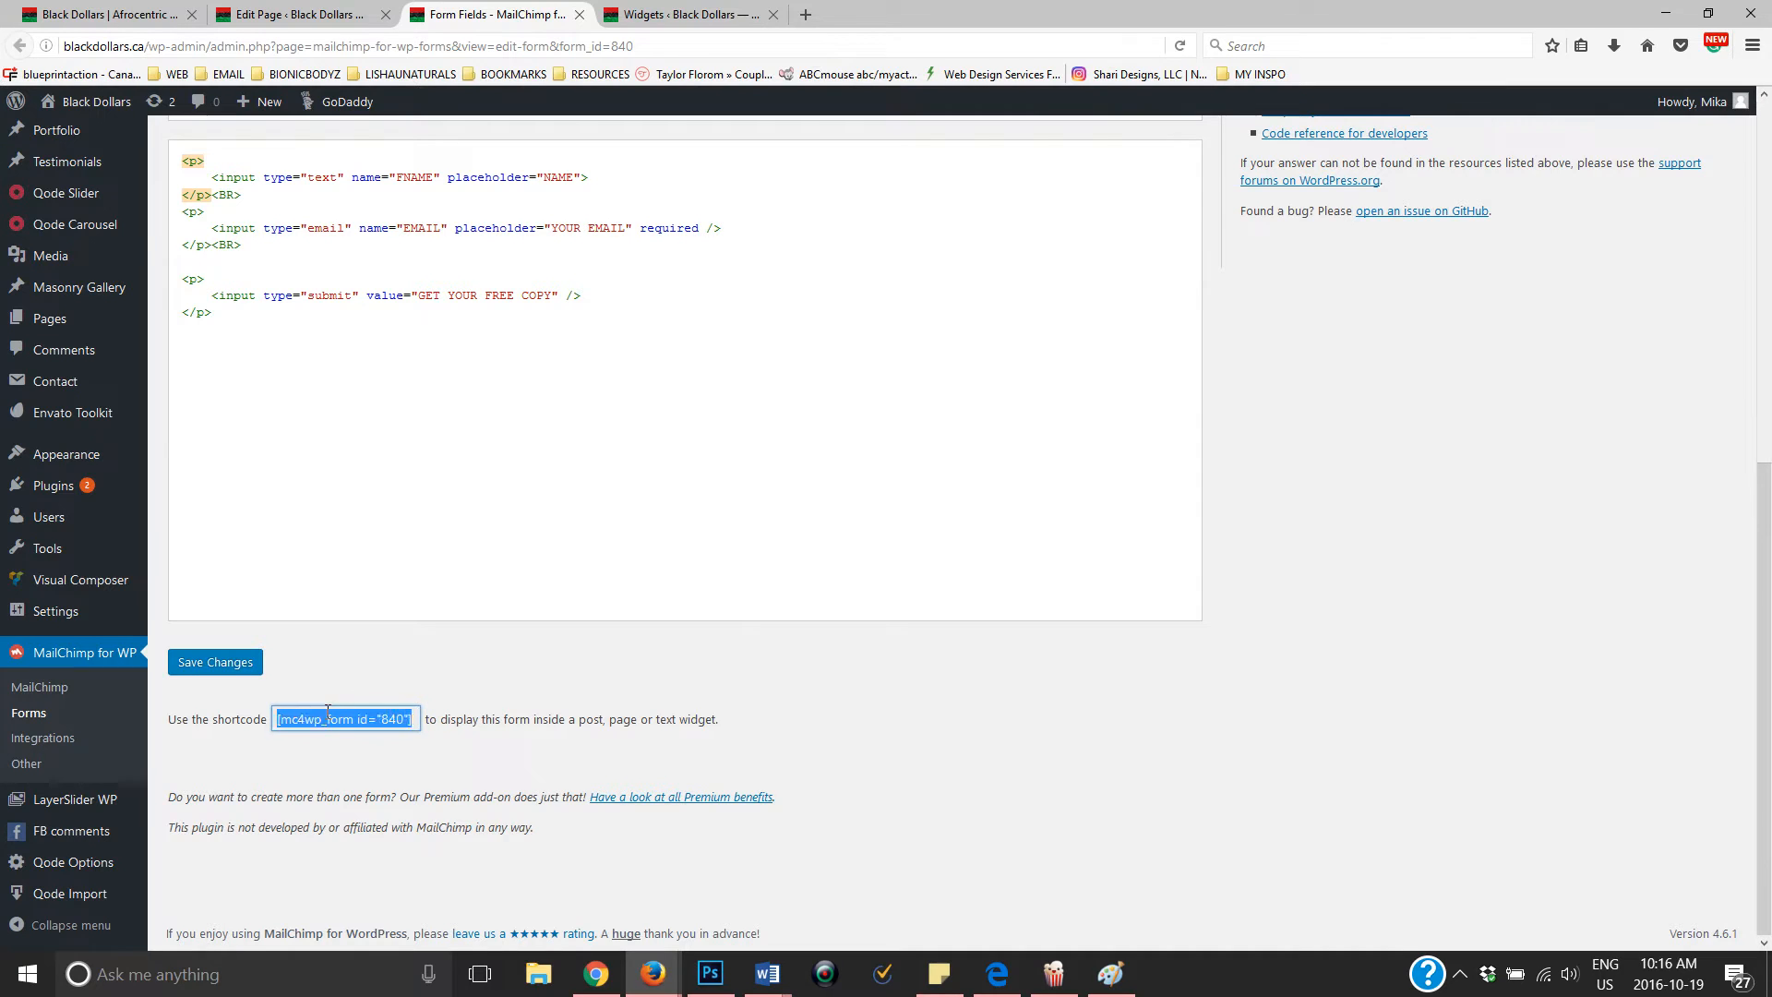
right_click(328, 728)
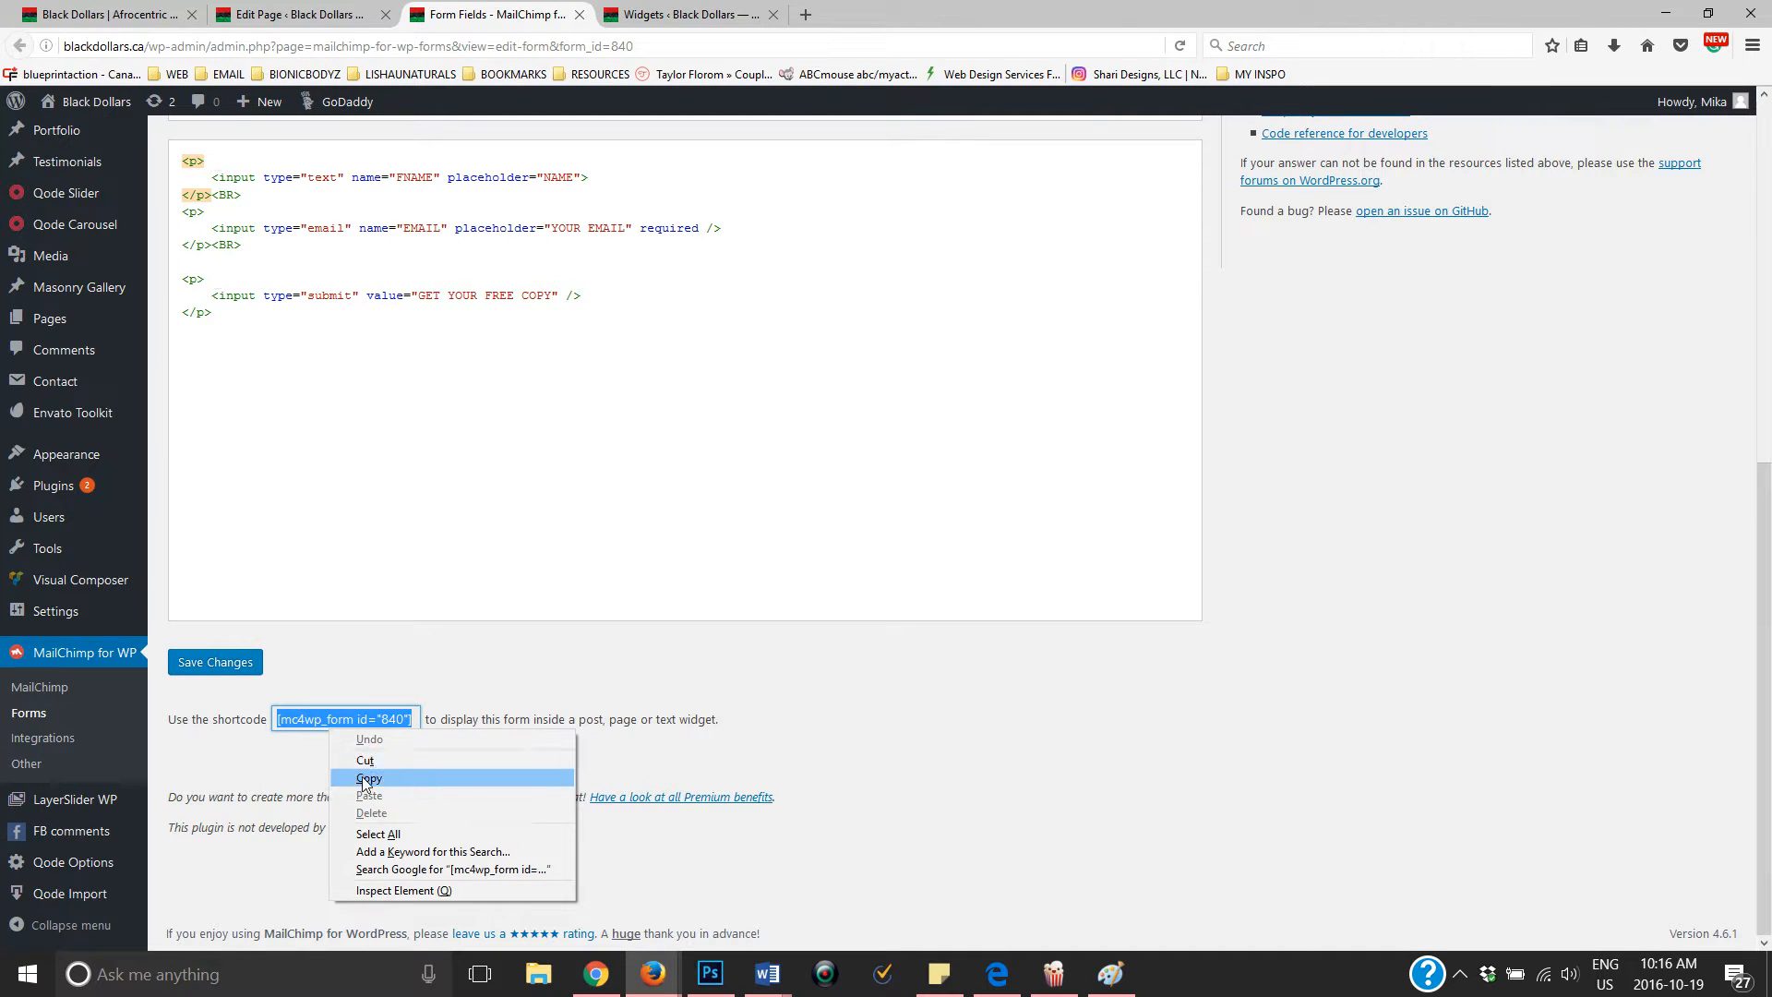
left_click(367, 783)
Paste the form shortcode below the VISIT THIS SITE FOR MORE INFO line in Sidebar Page's test ad Text widget
left_click(651, 7)
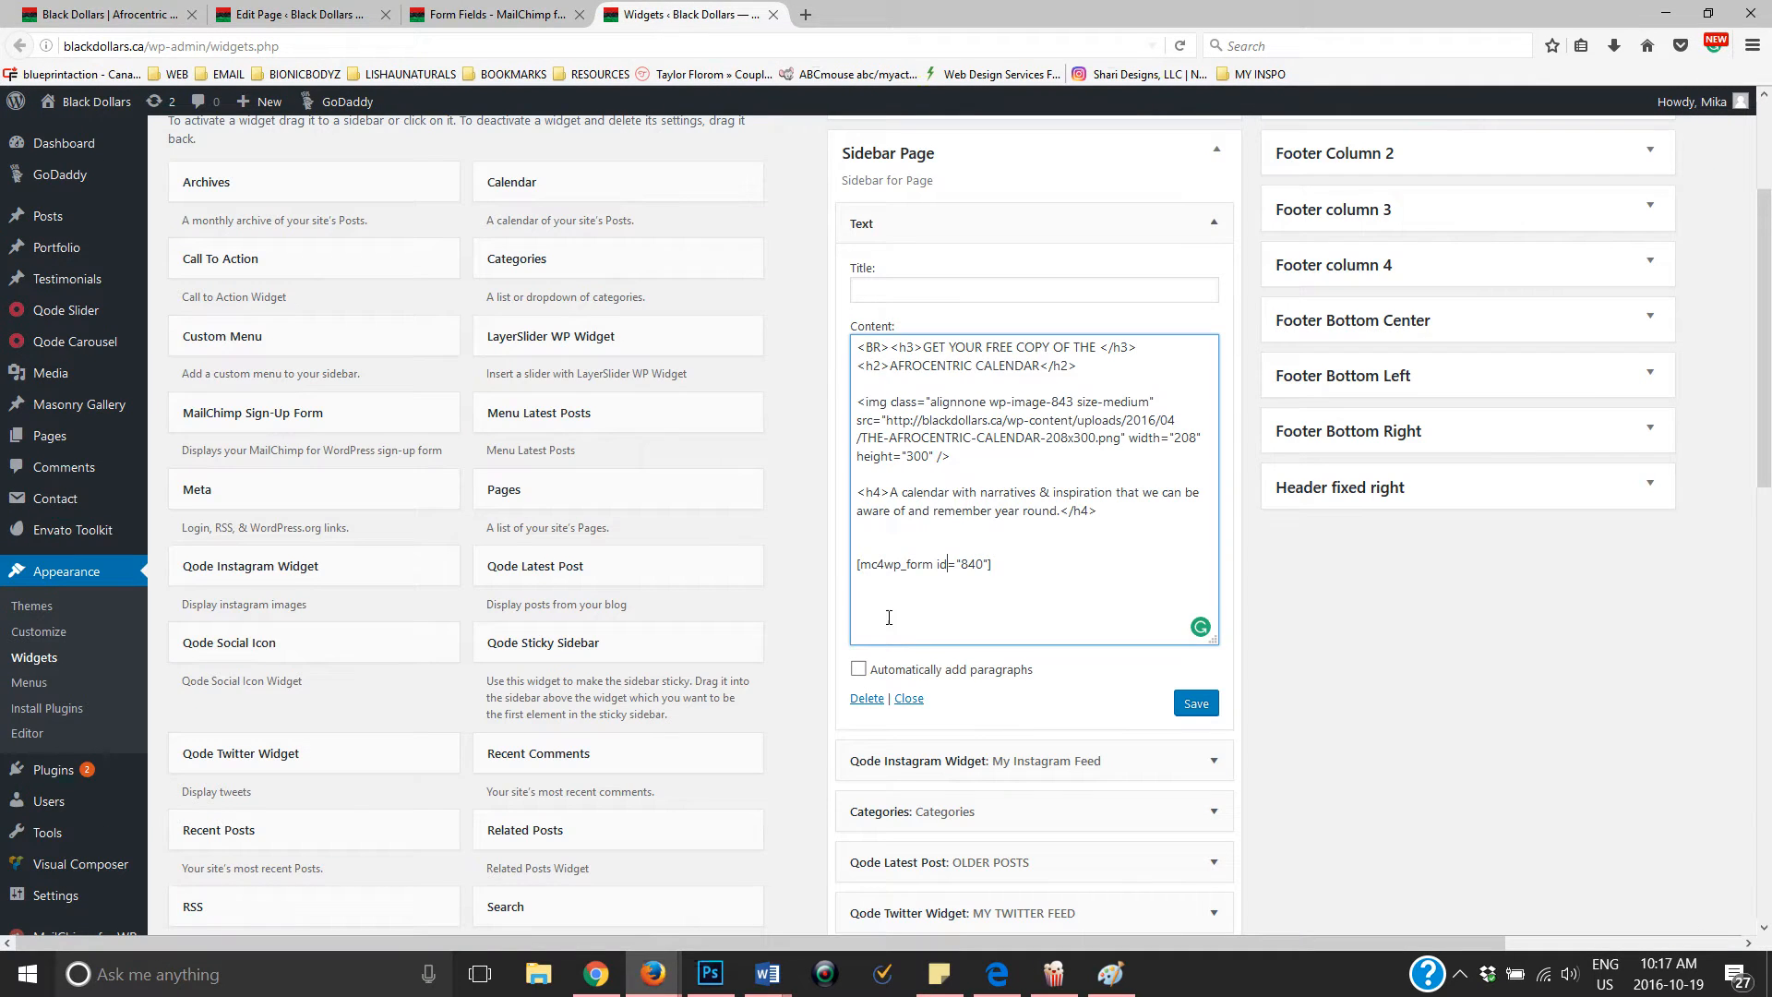
scroll(889, 617, "down", 6)
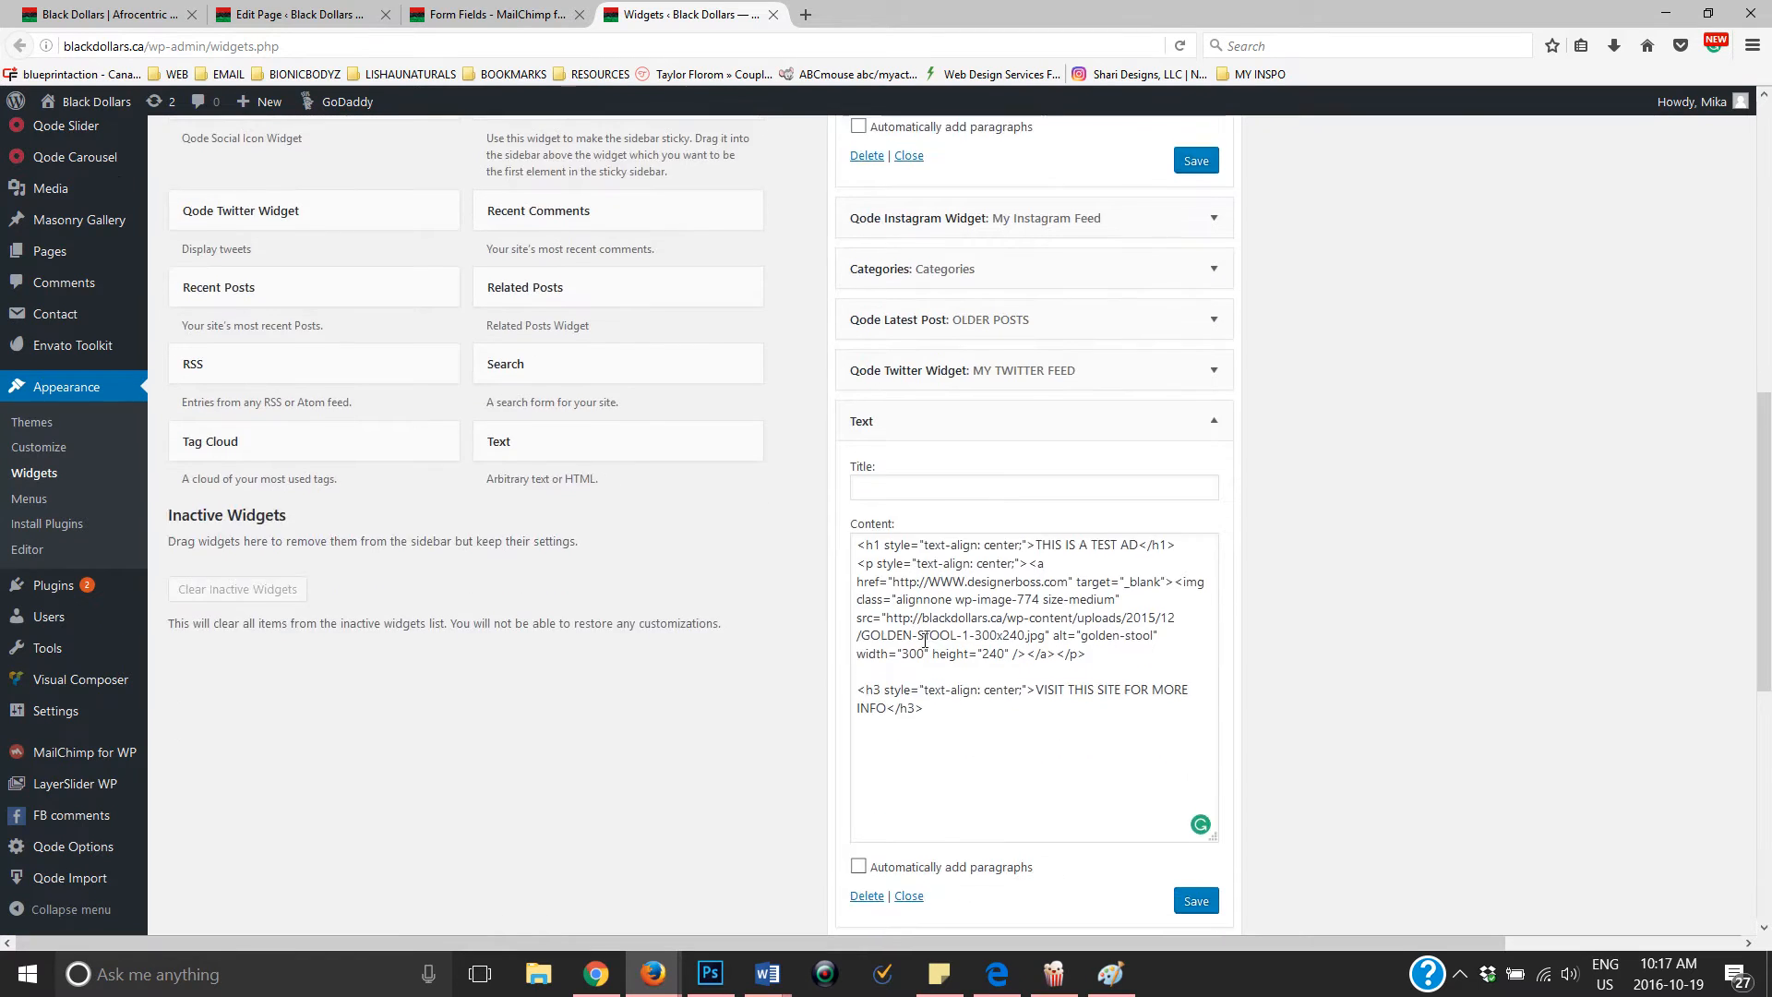
scroll(925, 640, "down", 2)
left_click(956, 511)
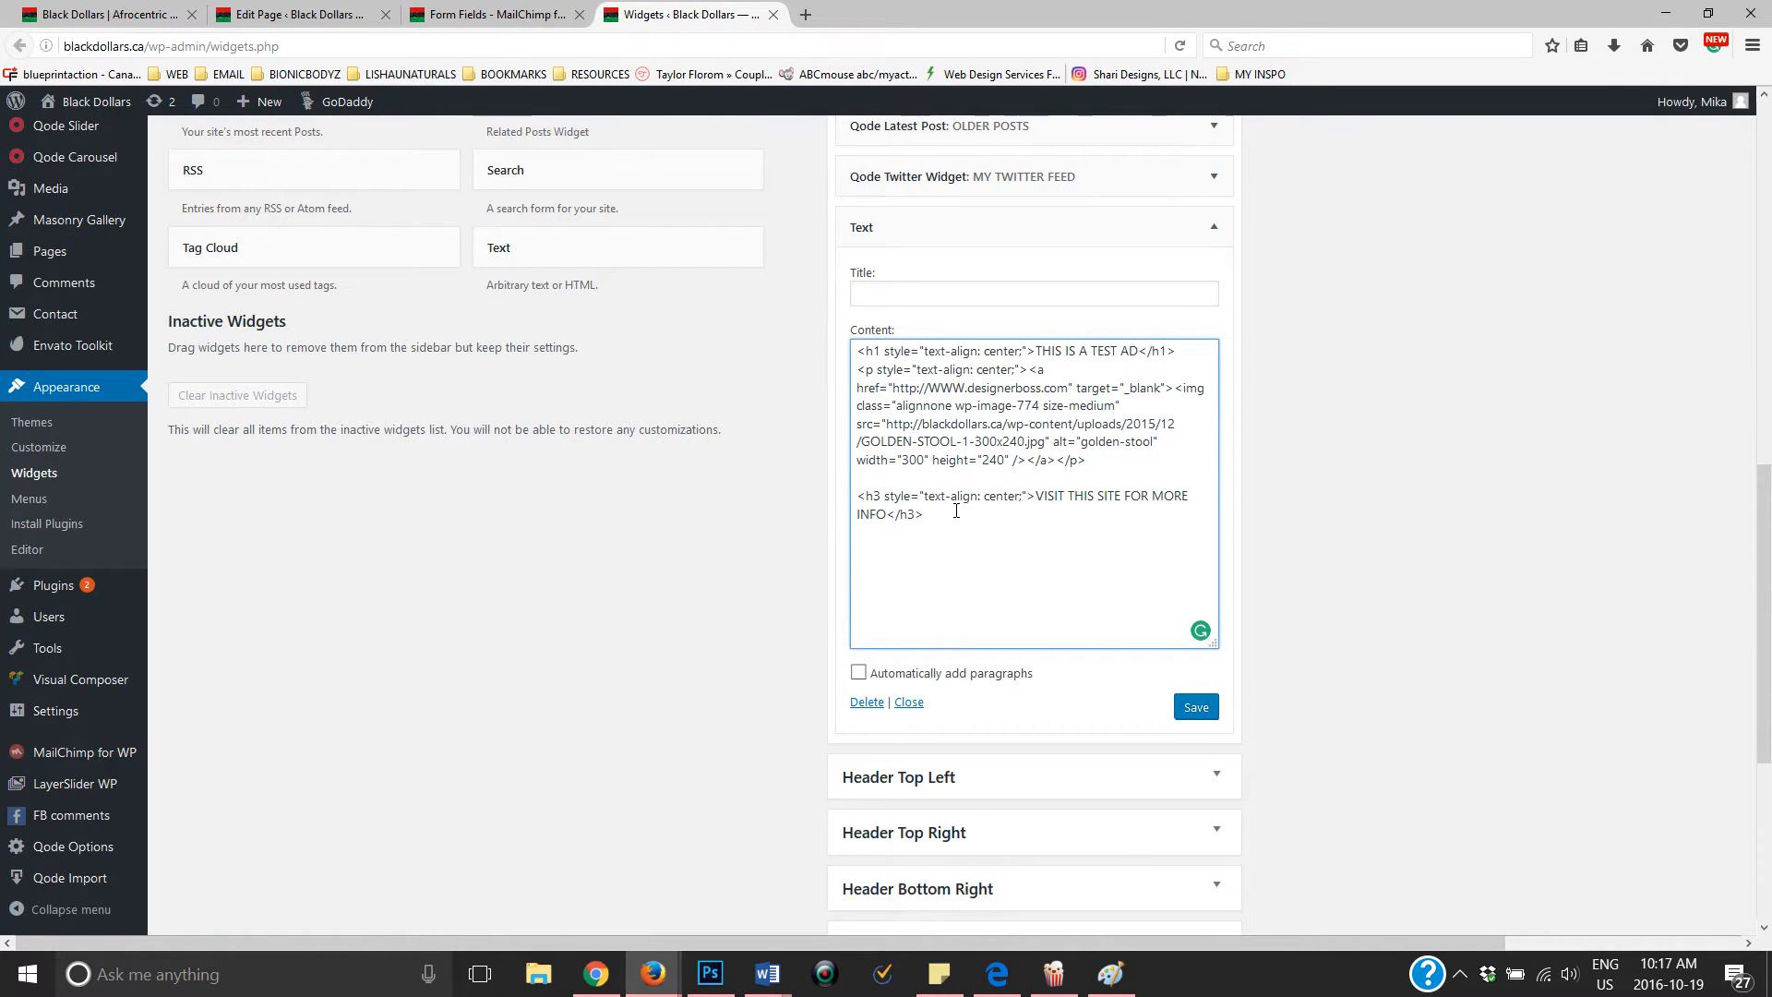
key("ctrl+v")
Paste the form shortcode at the end of the test ad's Text widget in the Sidebar area and save that widget
scroll(907, 531, "down", 5)
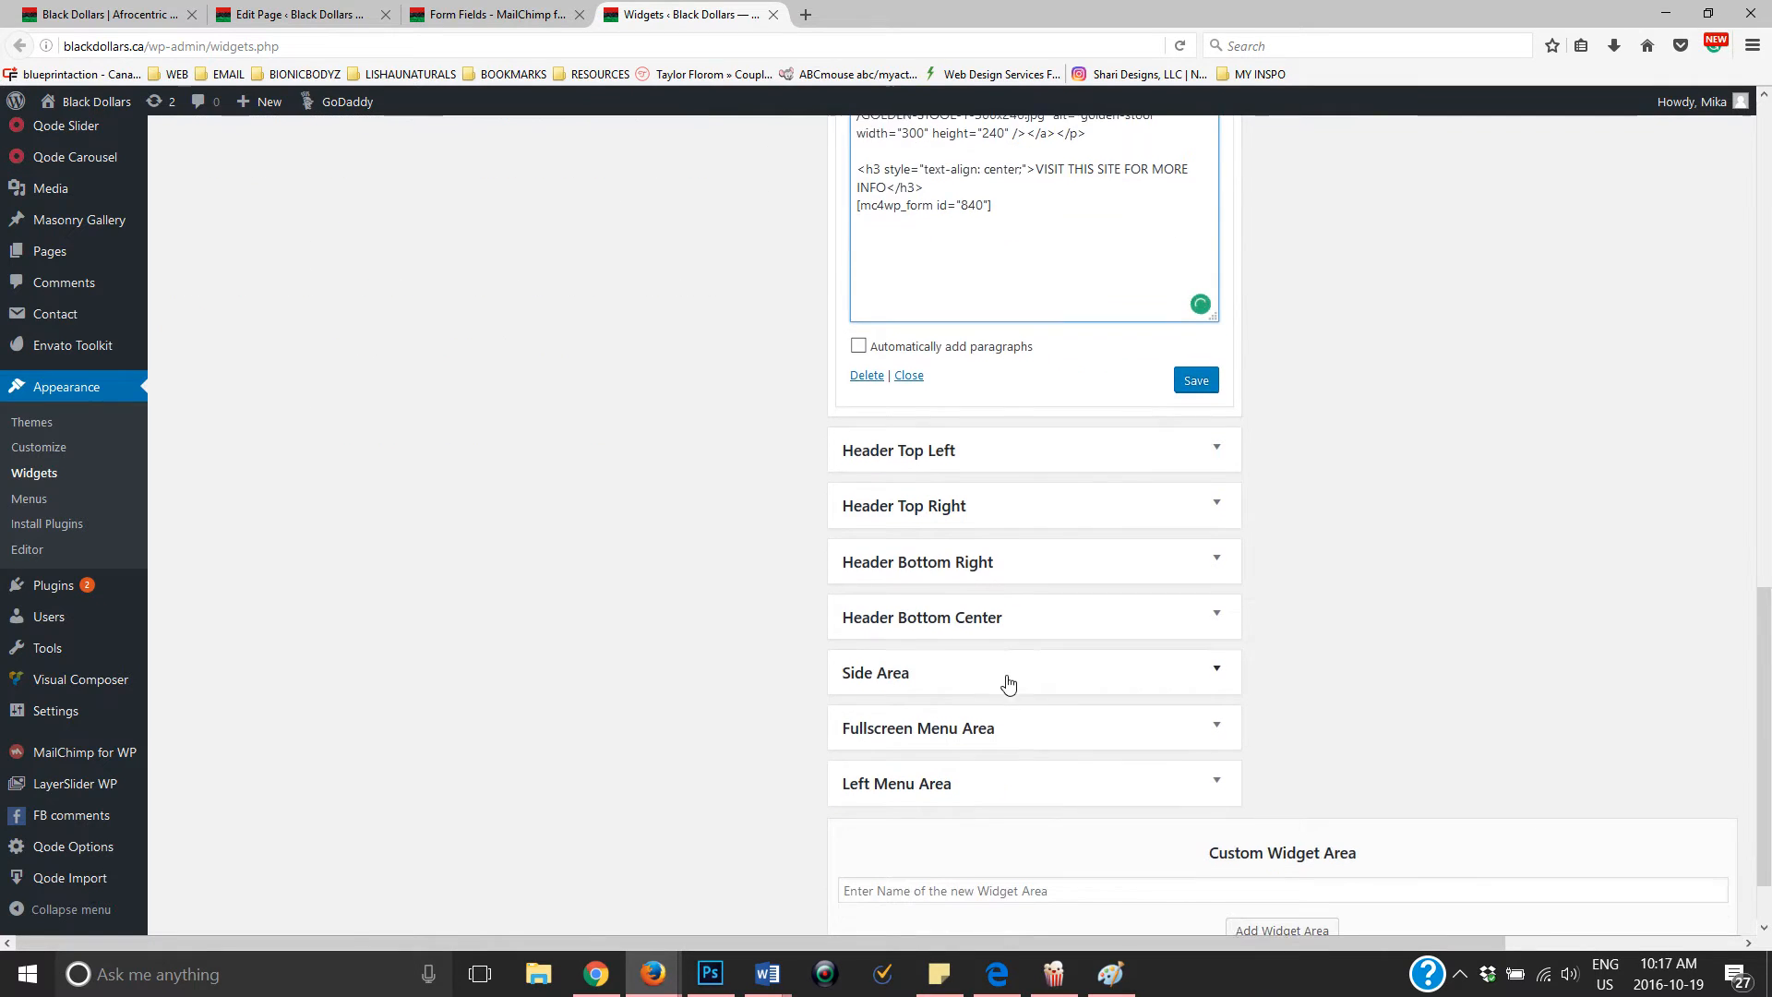
scroll(1109, 342, "up", 6)
scroll(1109, 342, "up", 3)
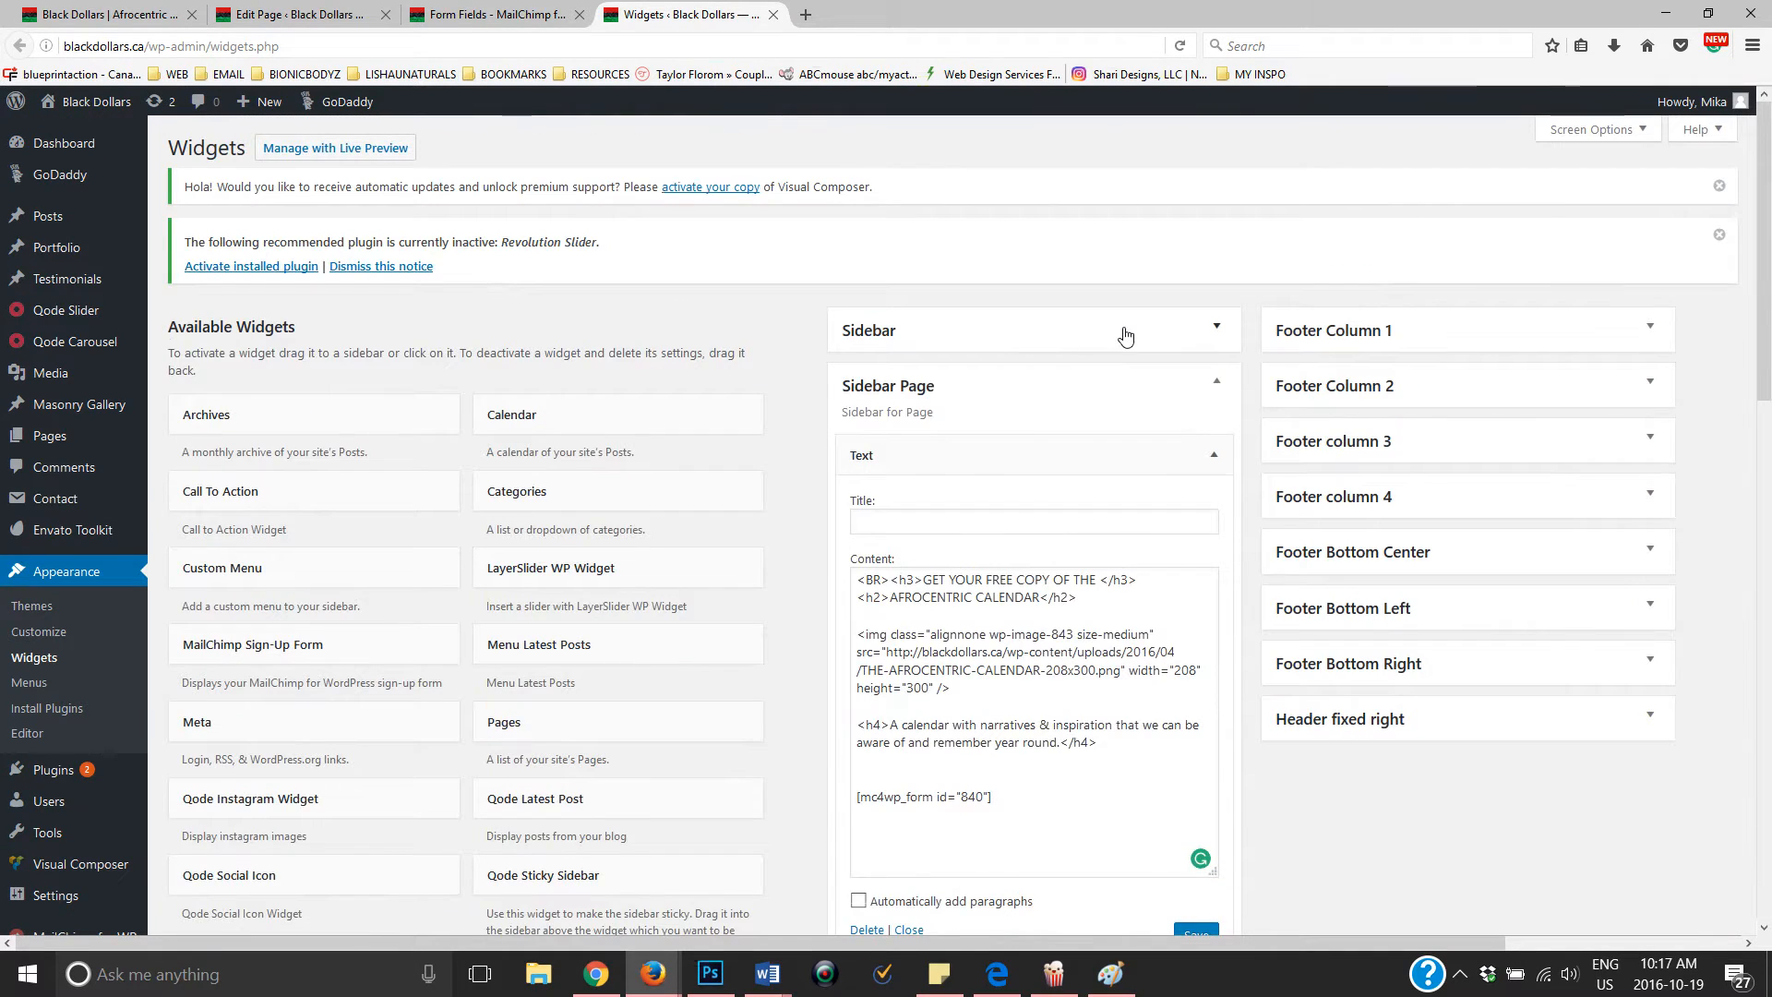
scroll(907, 710, "down", 3)
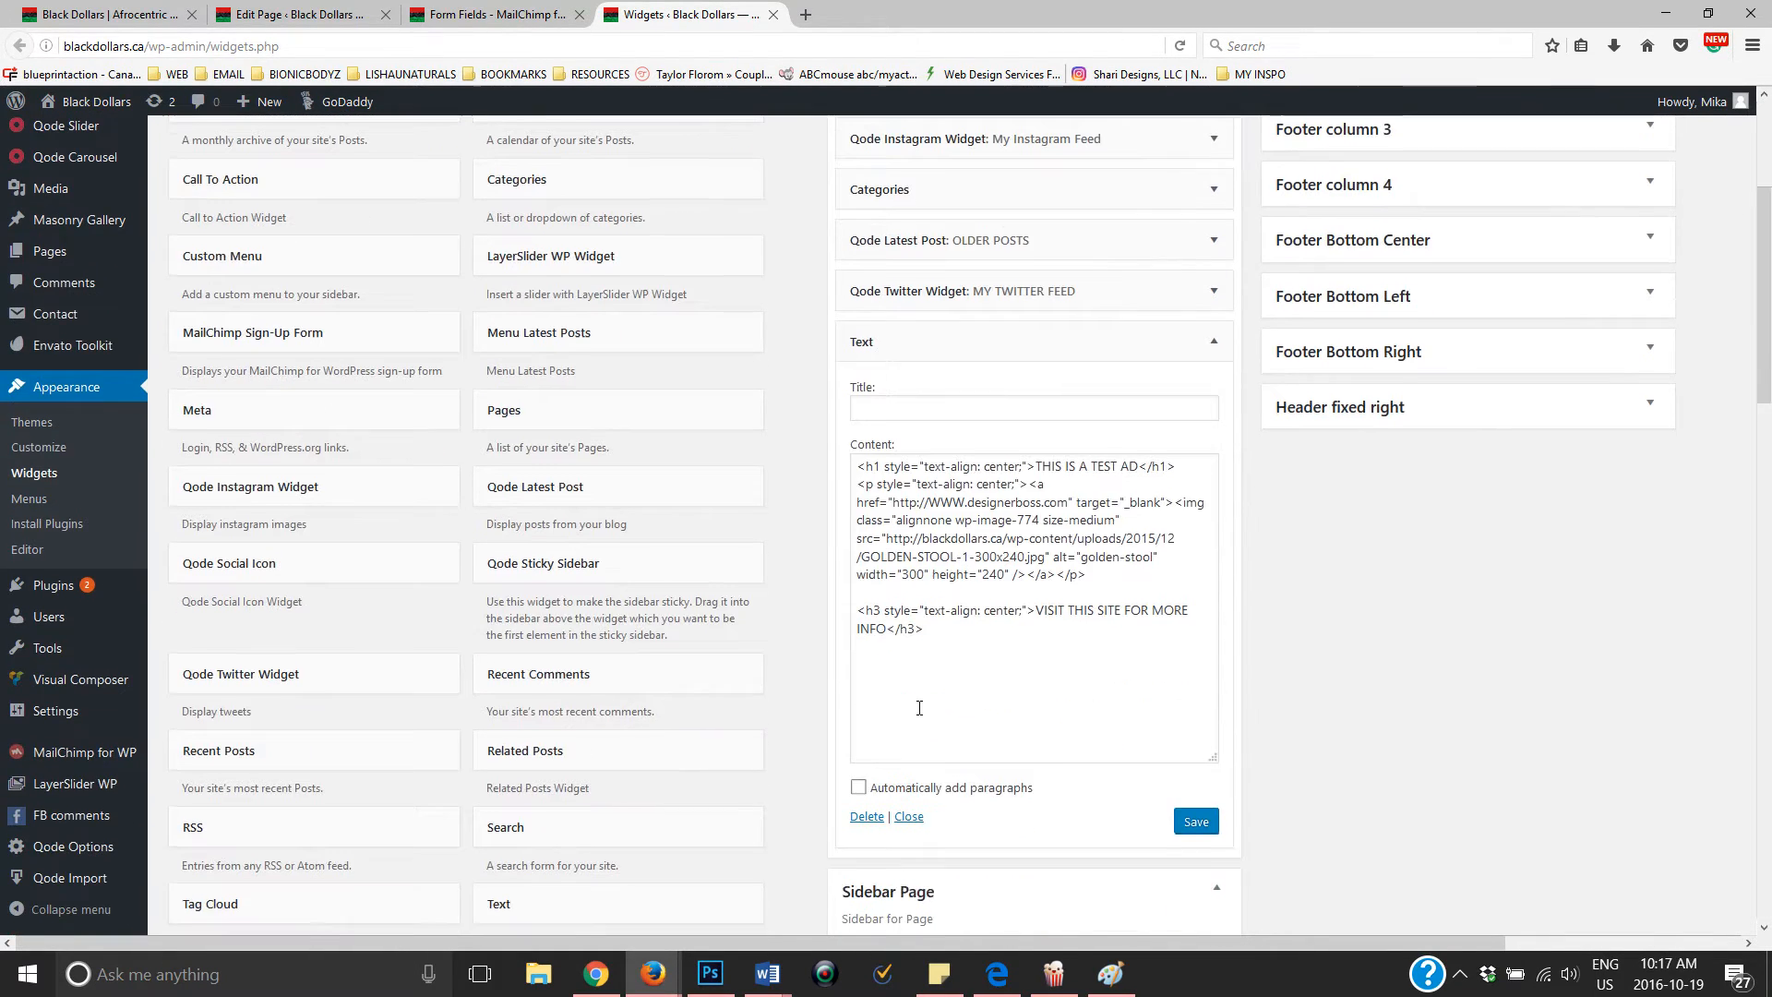
left_click(941, 648)
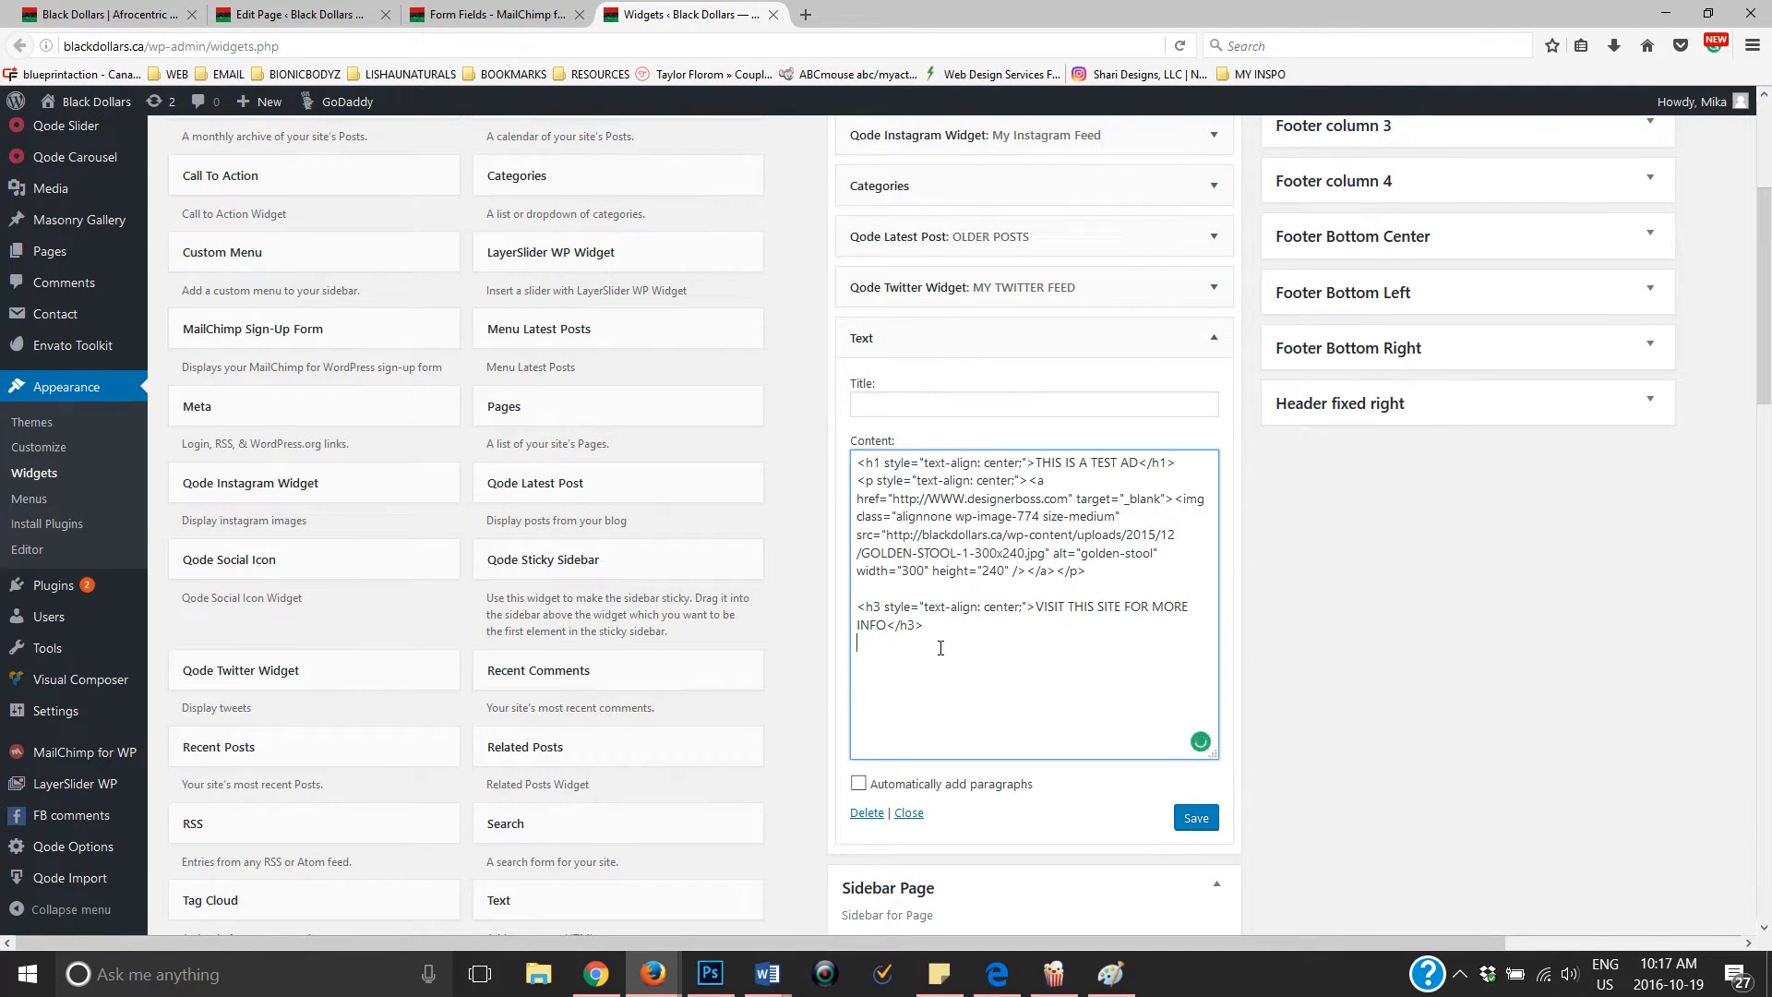
key("ctrl+v")
left_click(1194, 817)
Save both Text widgets in Sidebar Page and return to the Afrocentric Calendar post
scroll(1182, 822, "down", 6)
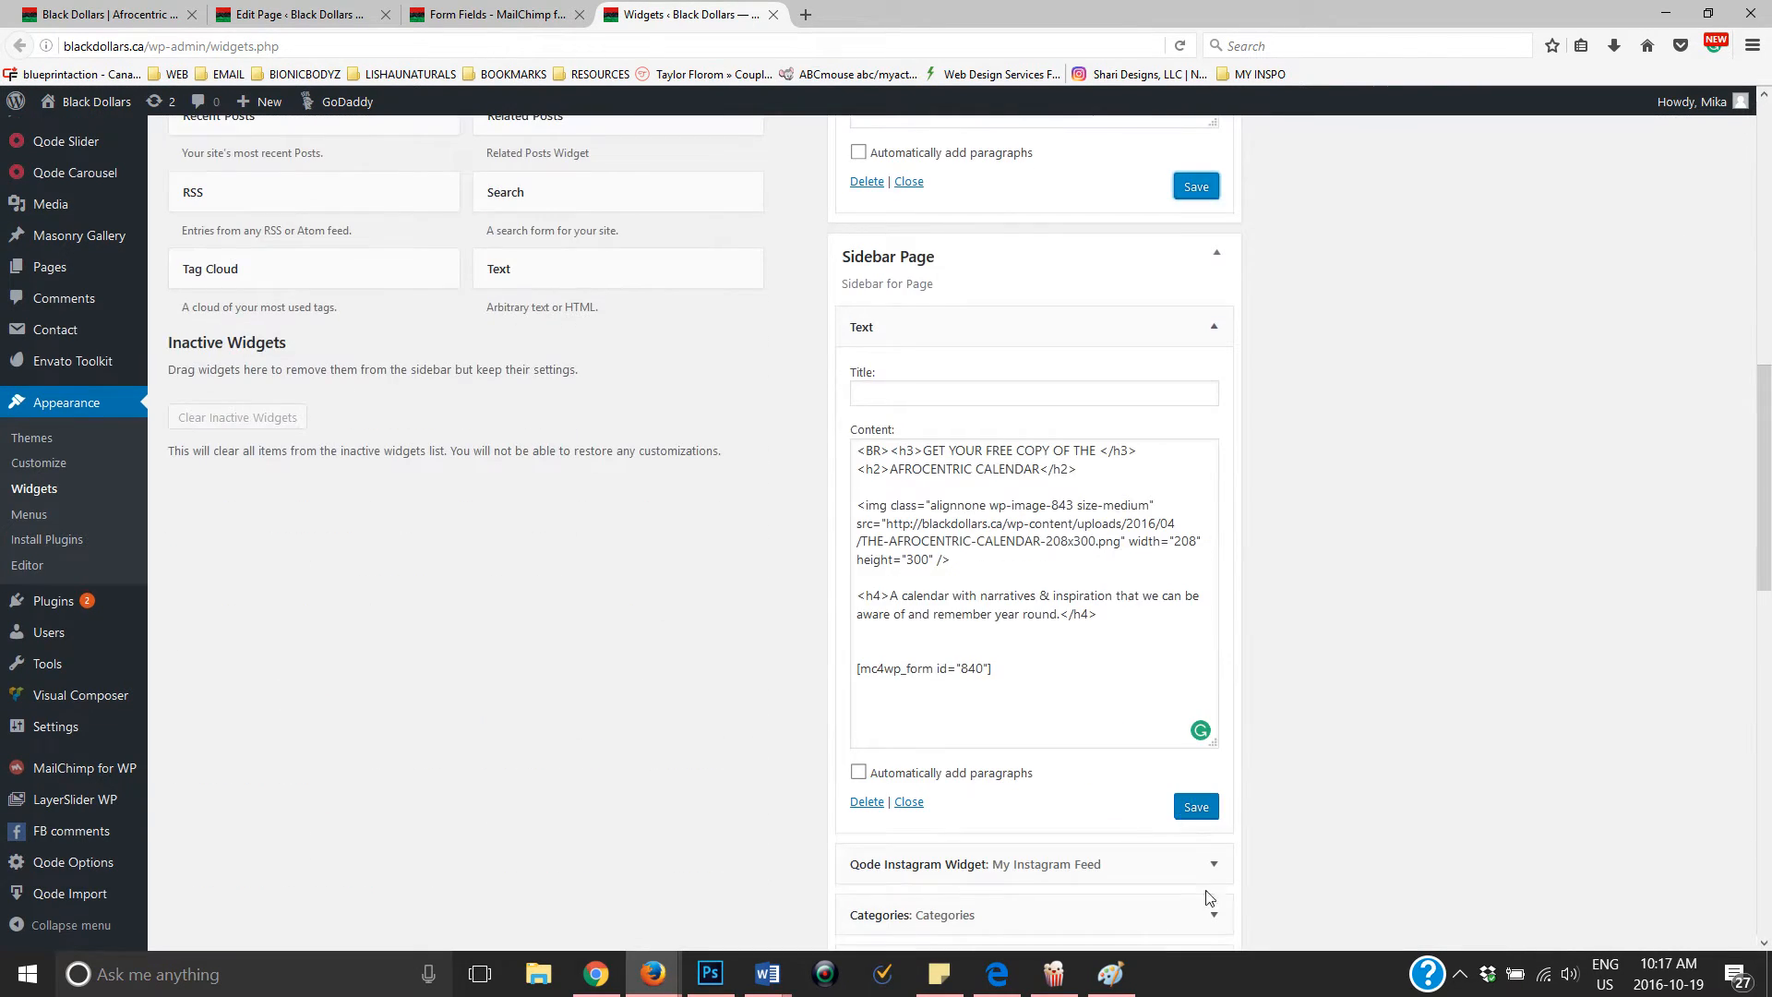
left_click(1196, 809)
scroll(1202, 822, "down", 10)
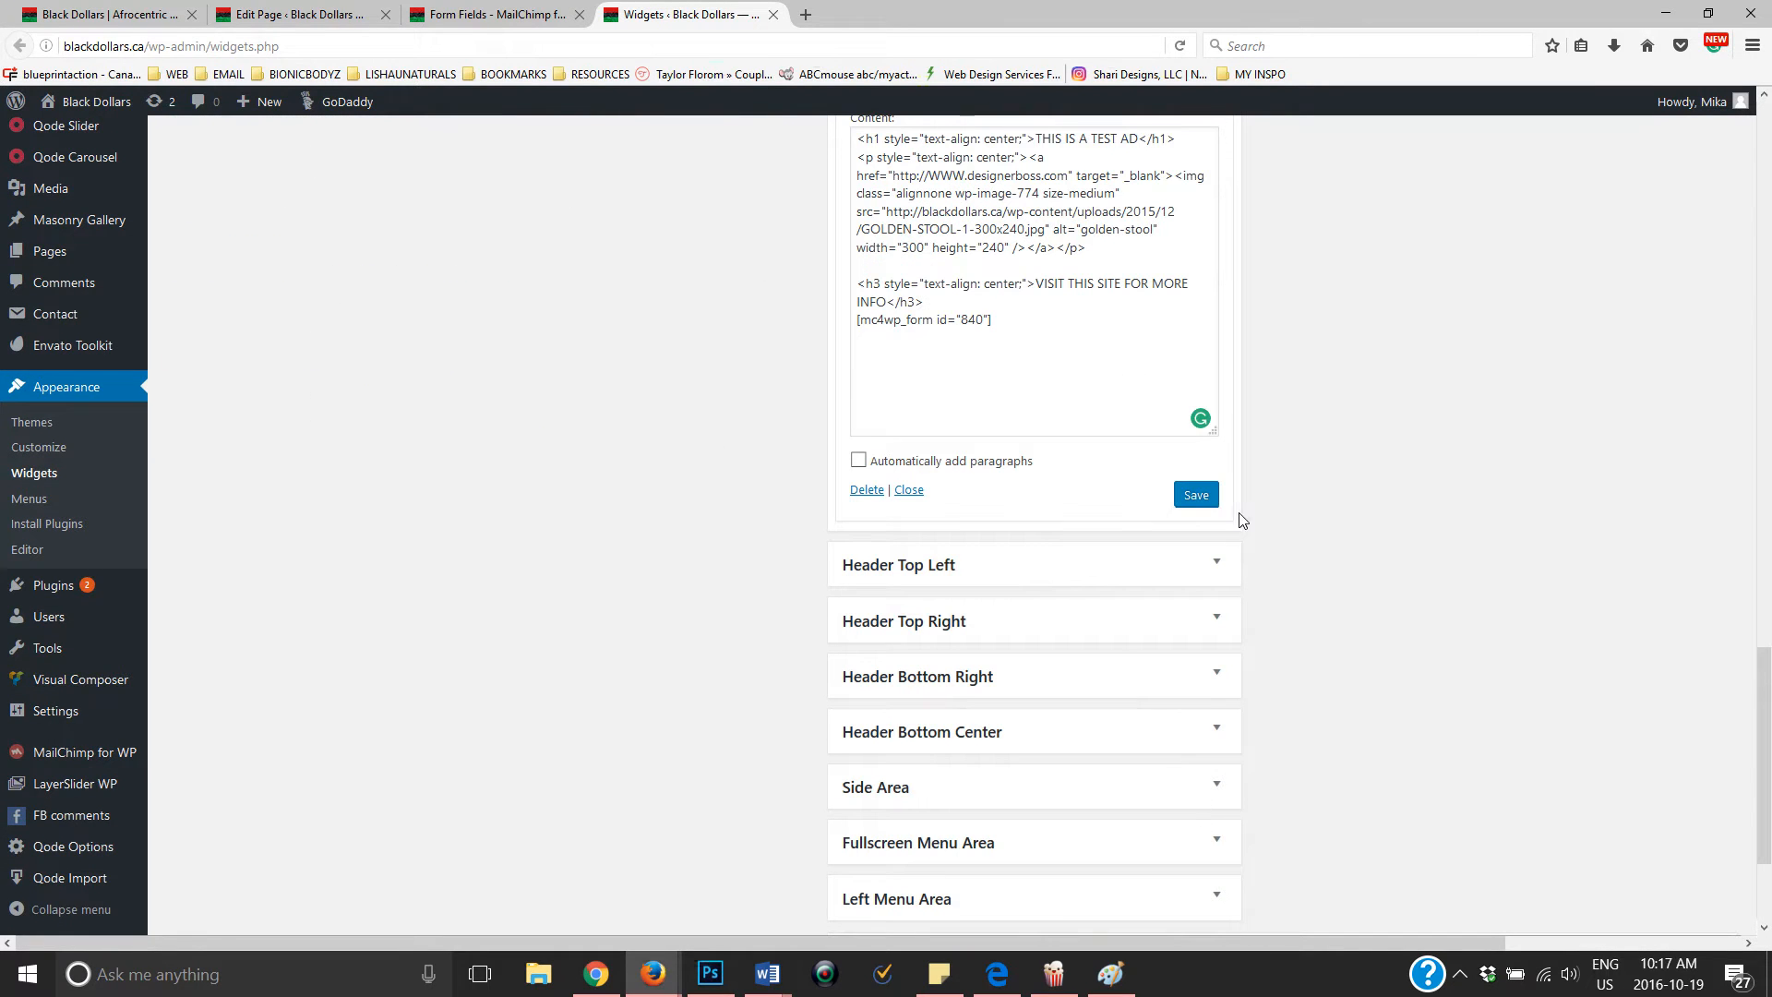
left_click(1196, 495)
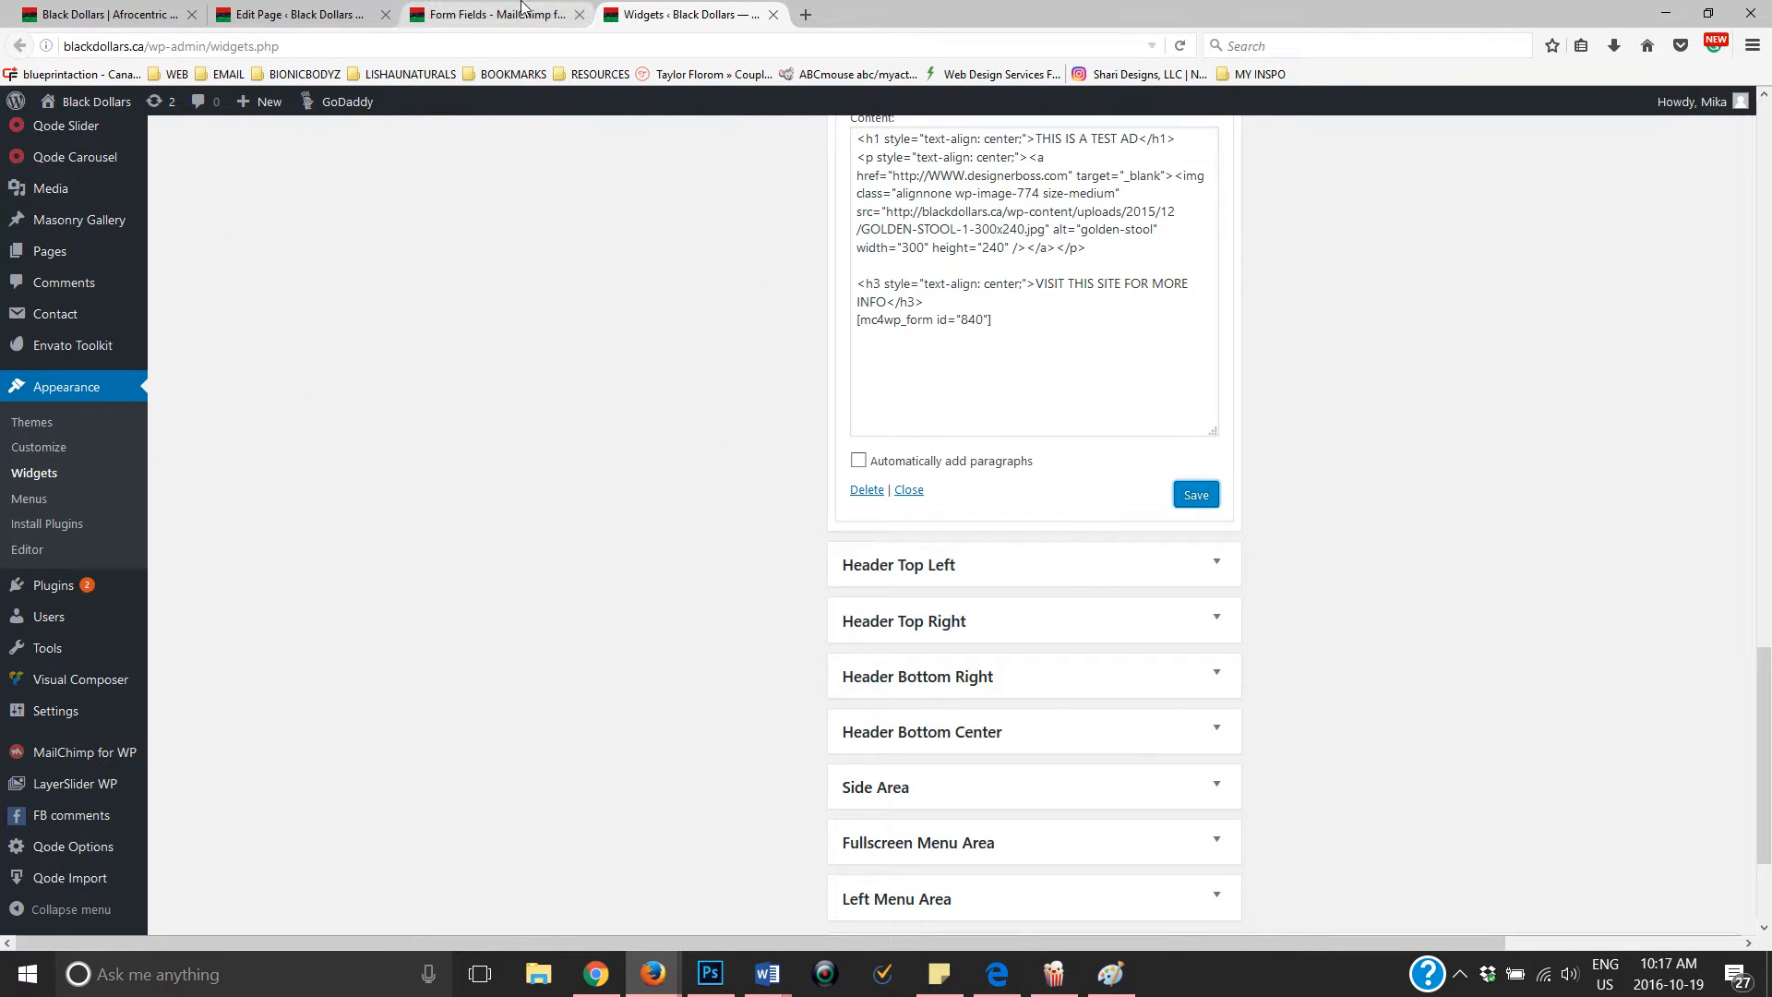
left_click(176, 11)
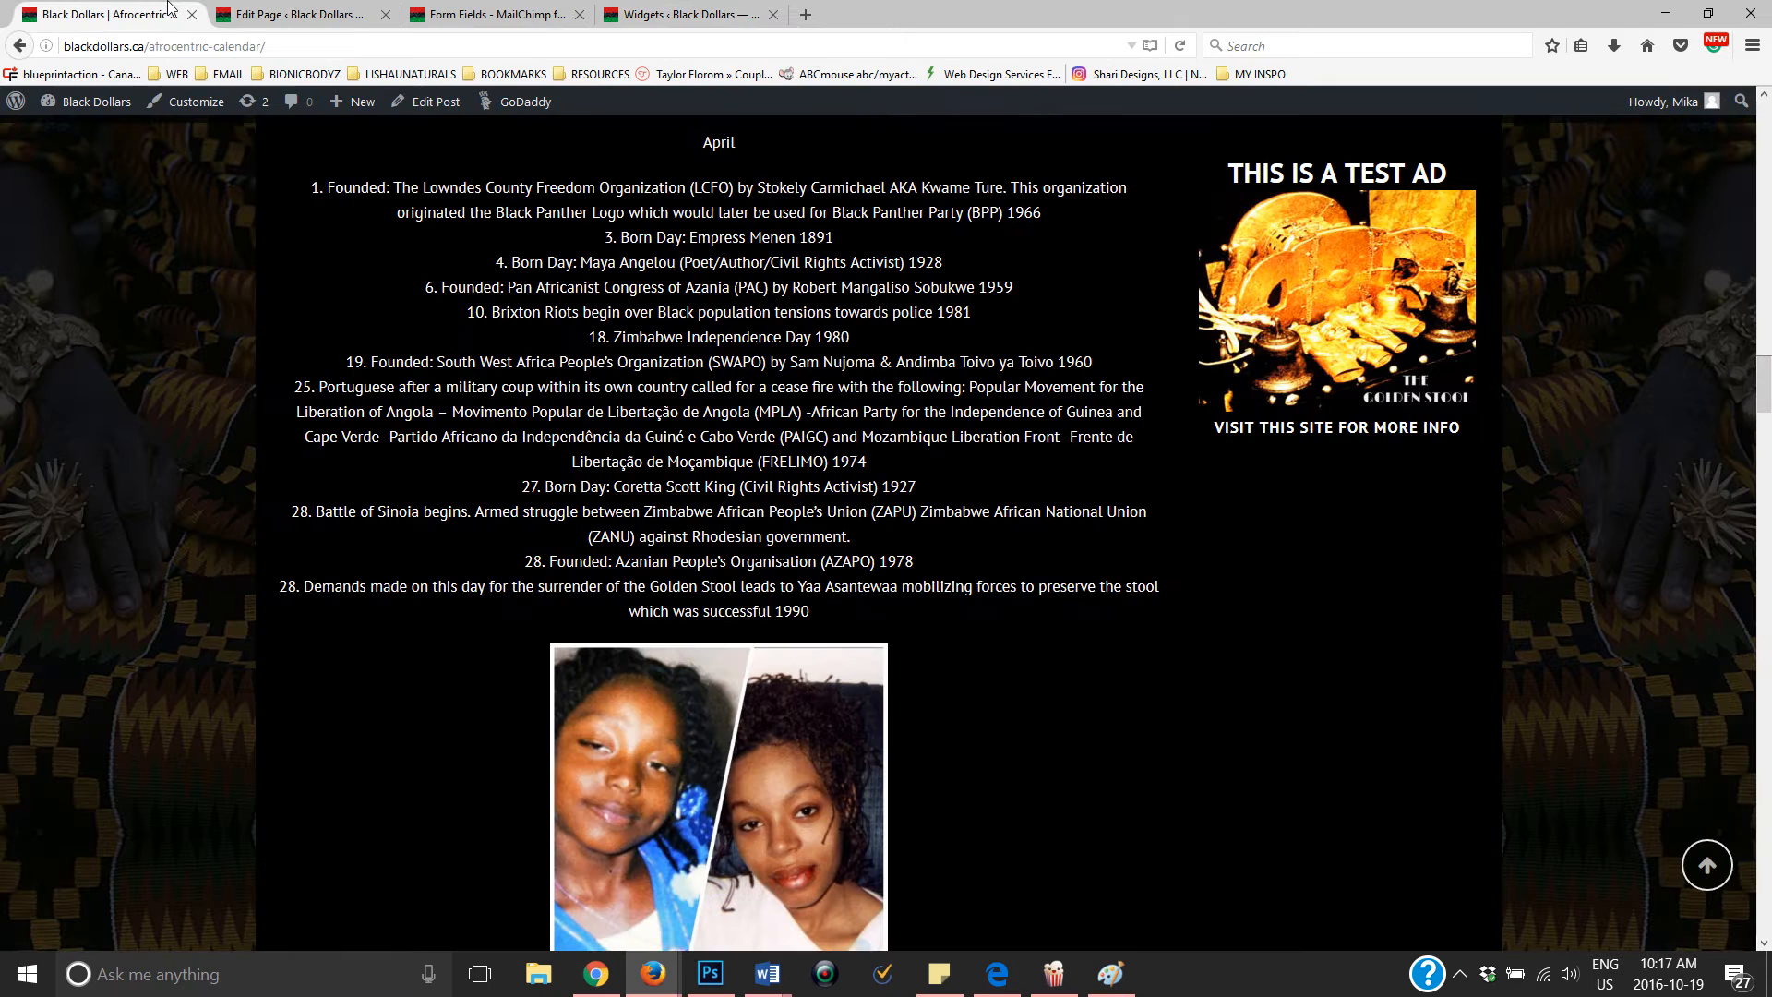
left_click(375, 45)
type("\\")
key("Return")
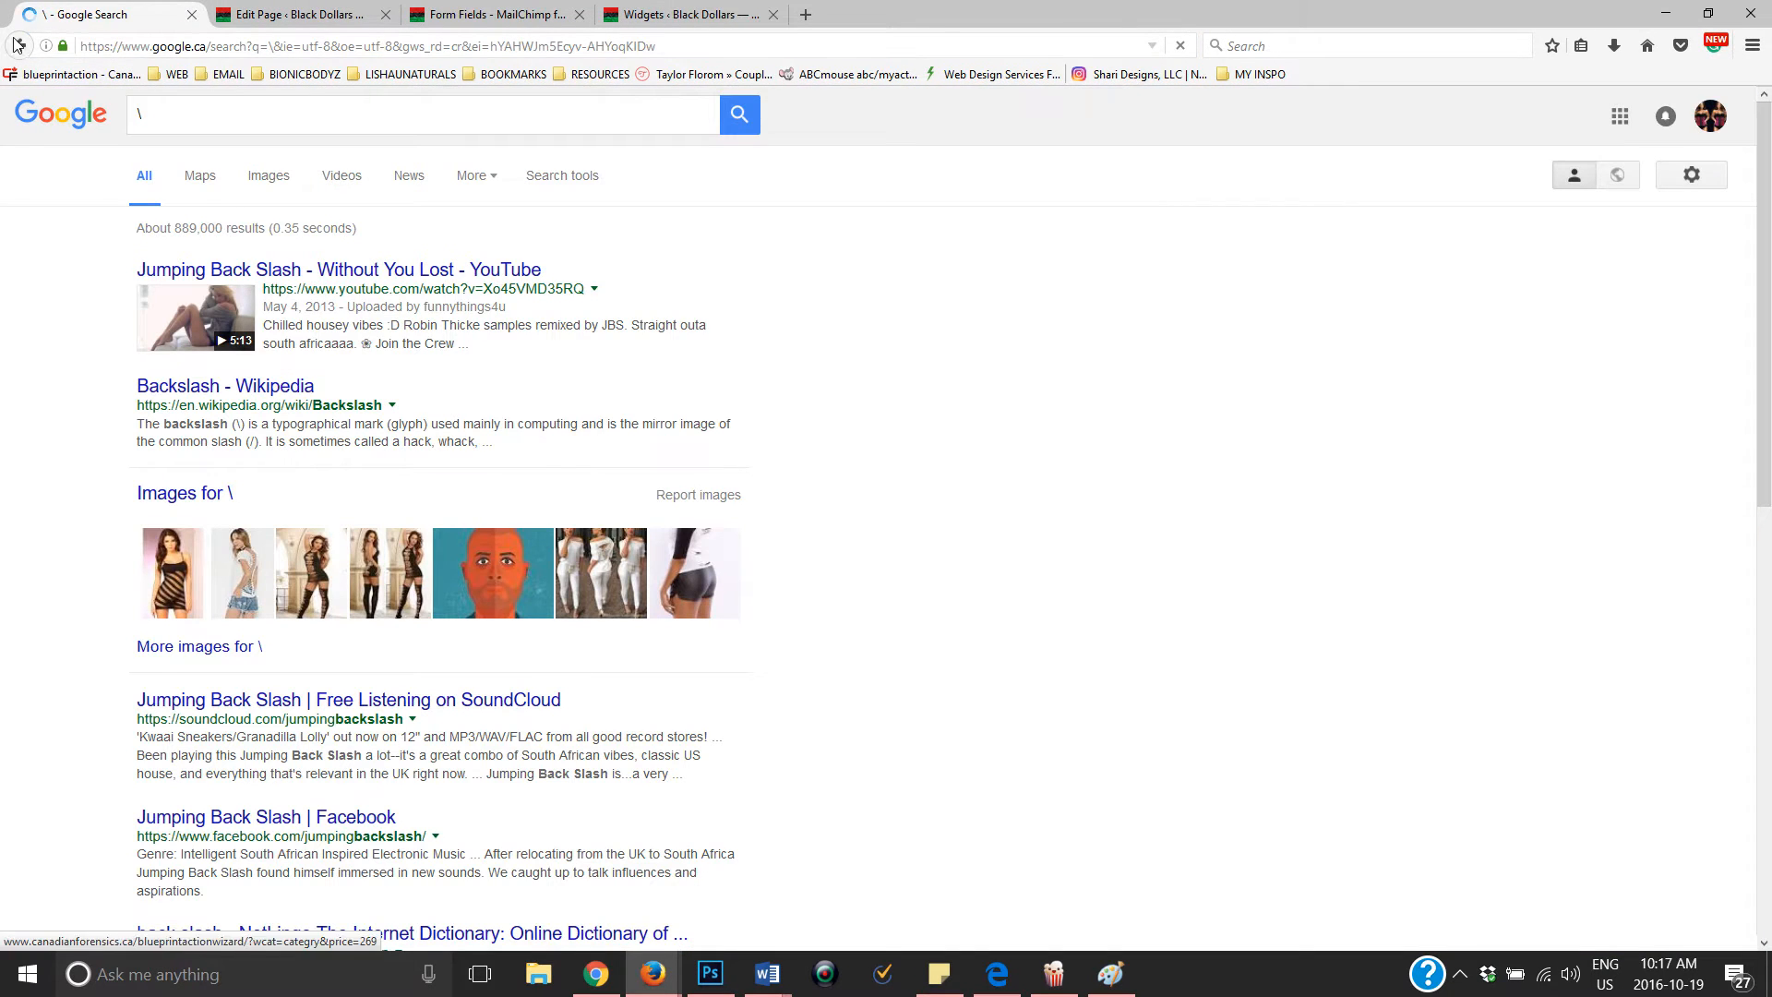
left_click(18, 46)
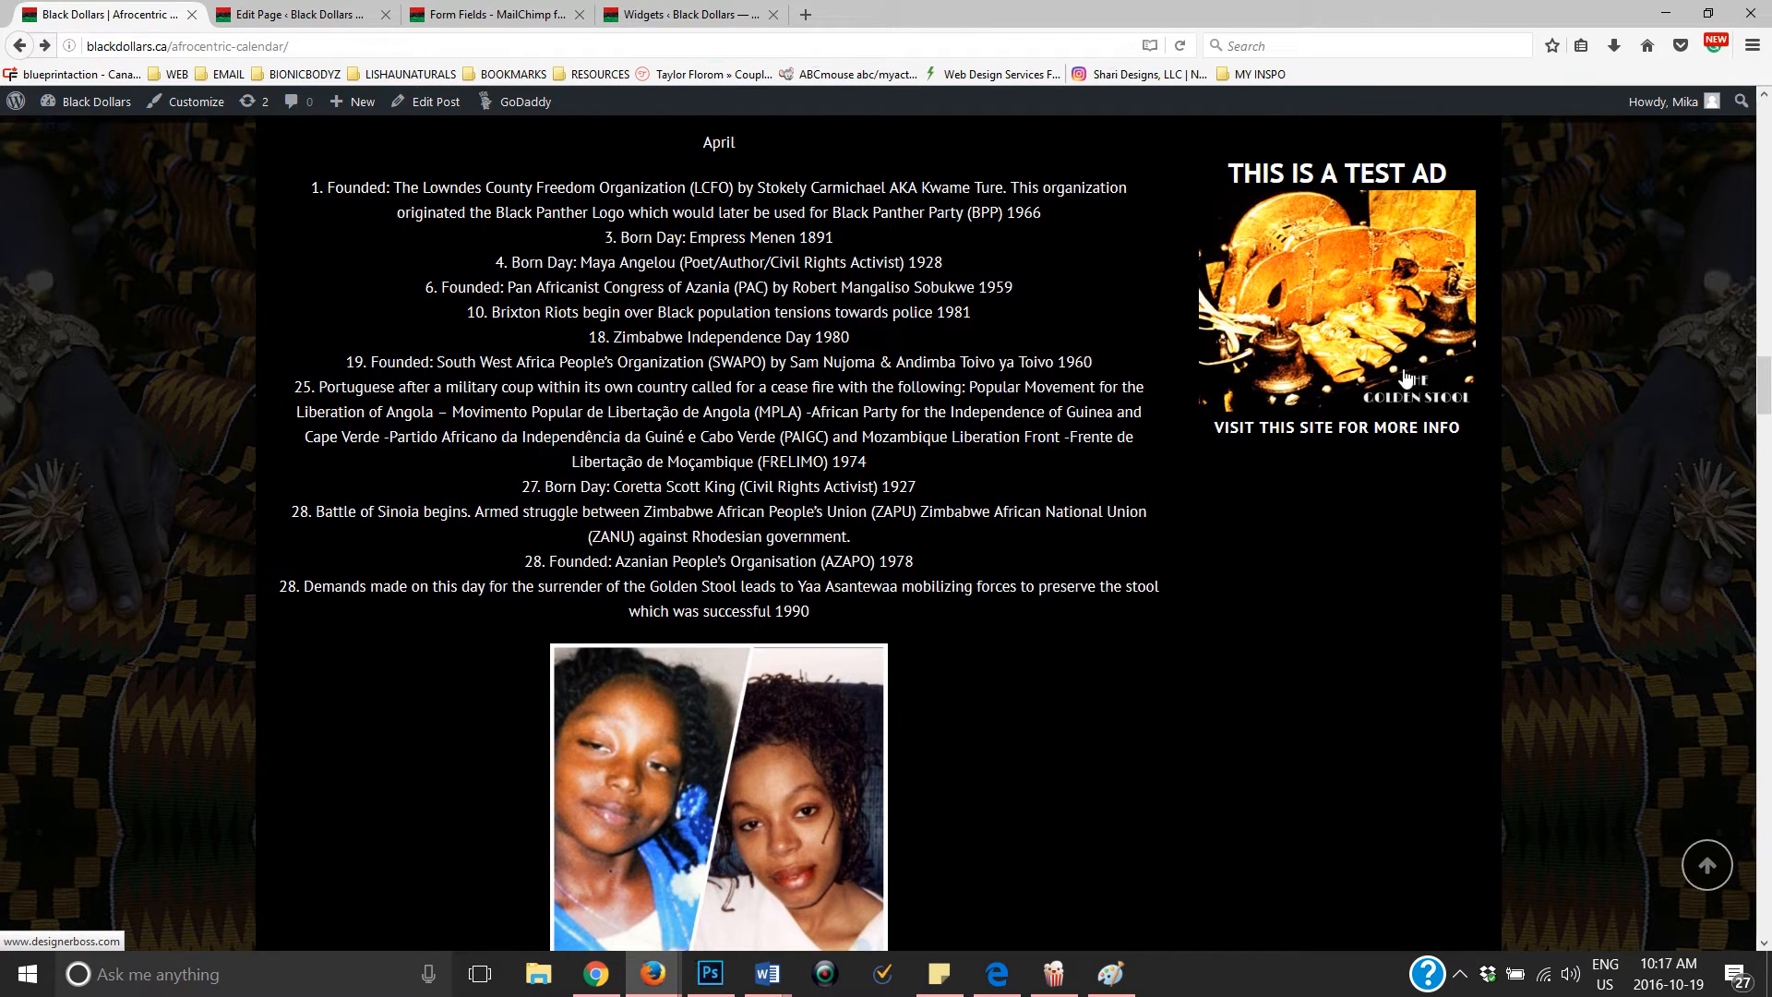
Reload the Afrocentric Calendar post and check the name and email sign-up form beneath the sidebar's test ad
left_click(1179, 47)
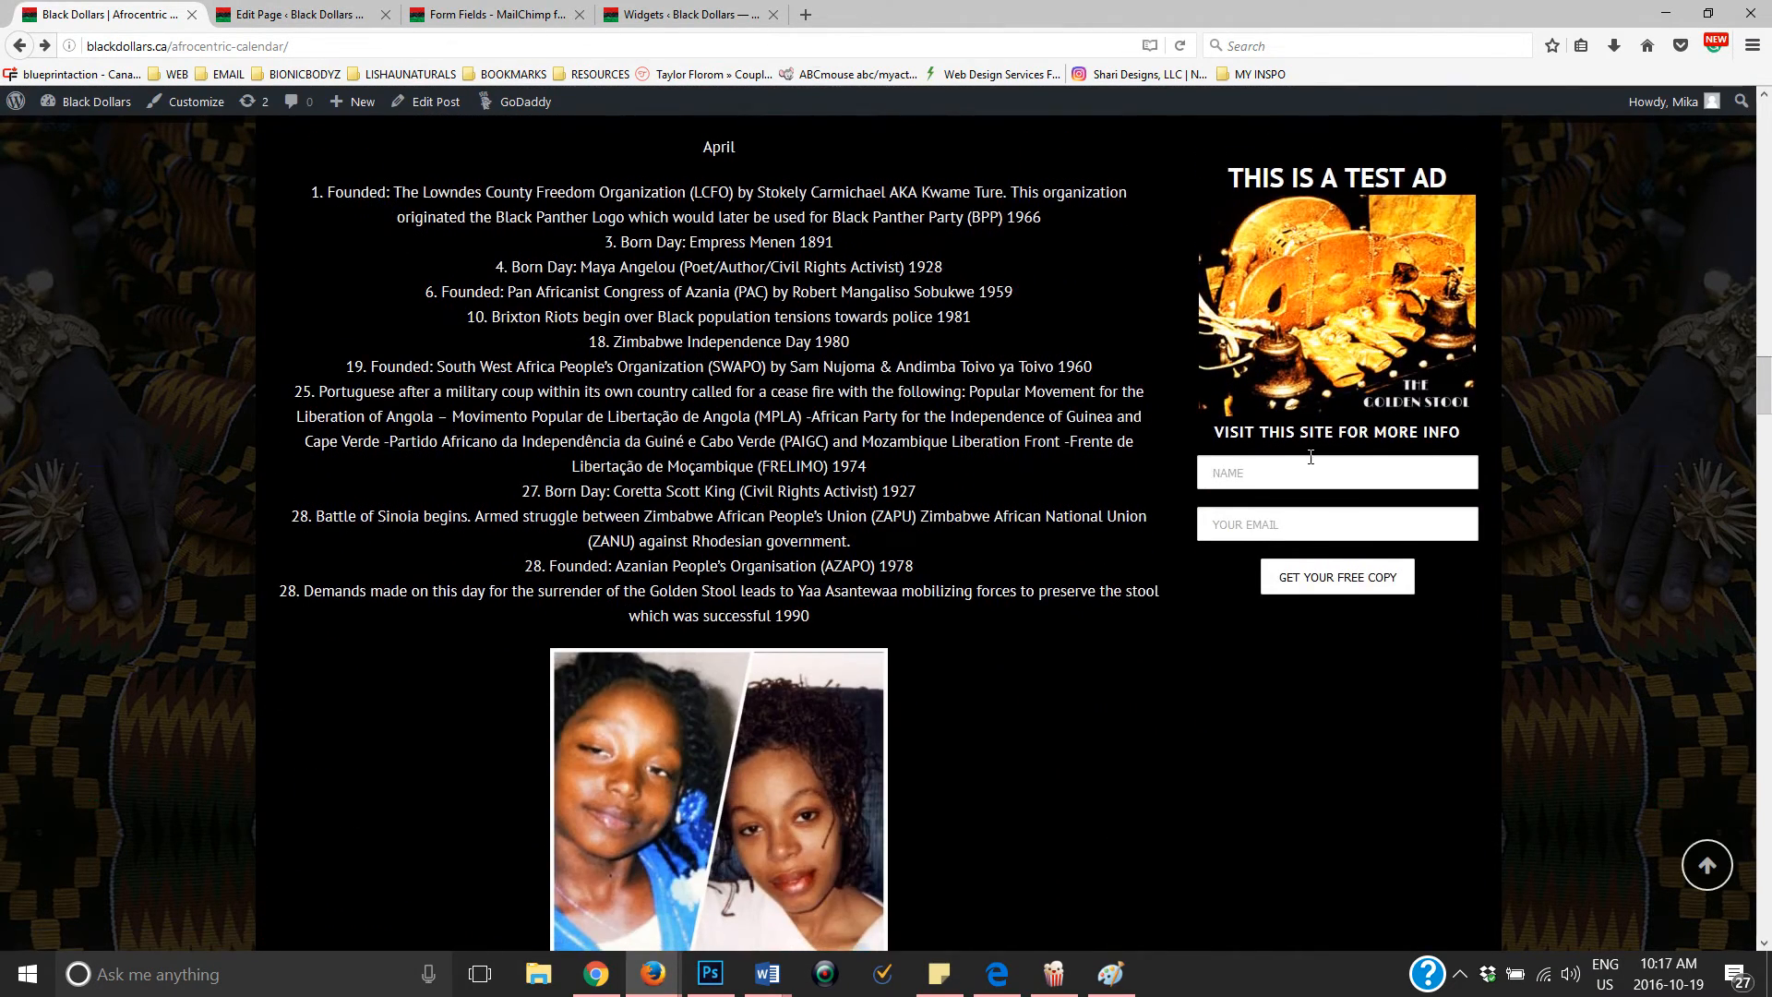
left_click(1296, 473)
left_click(1271, 524)
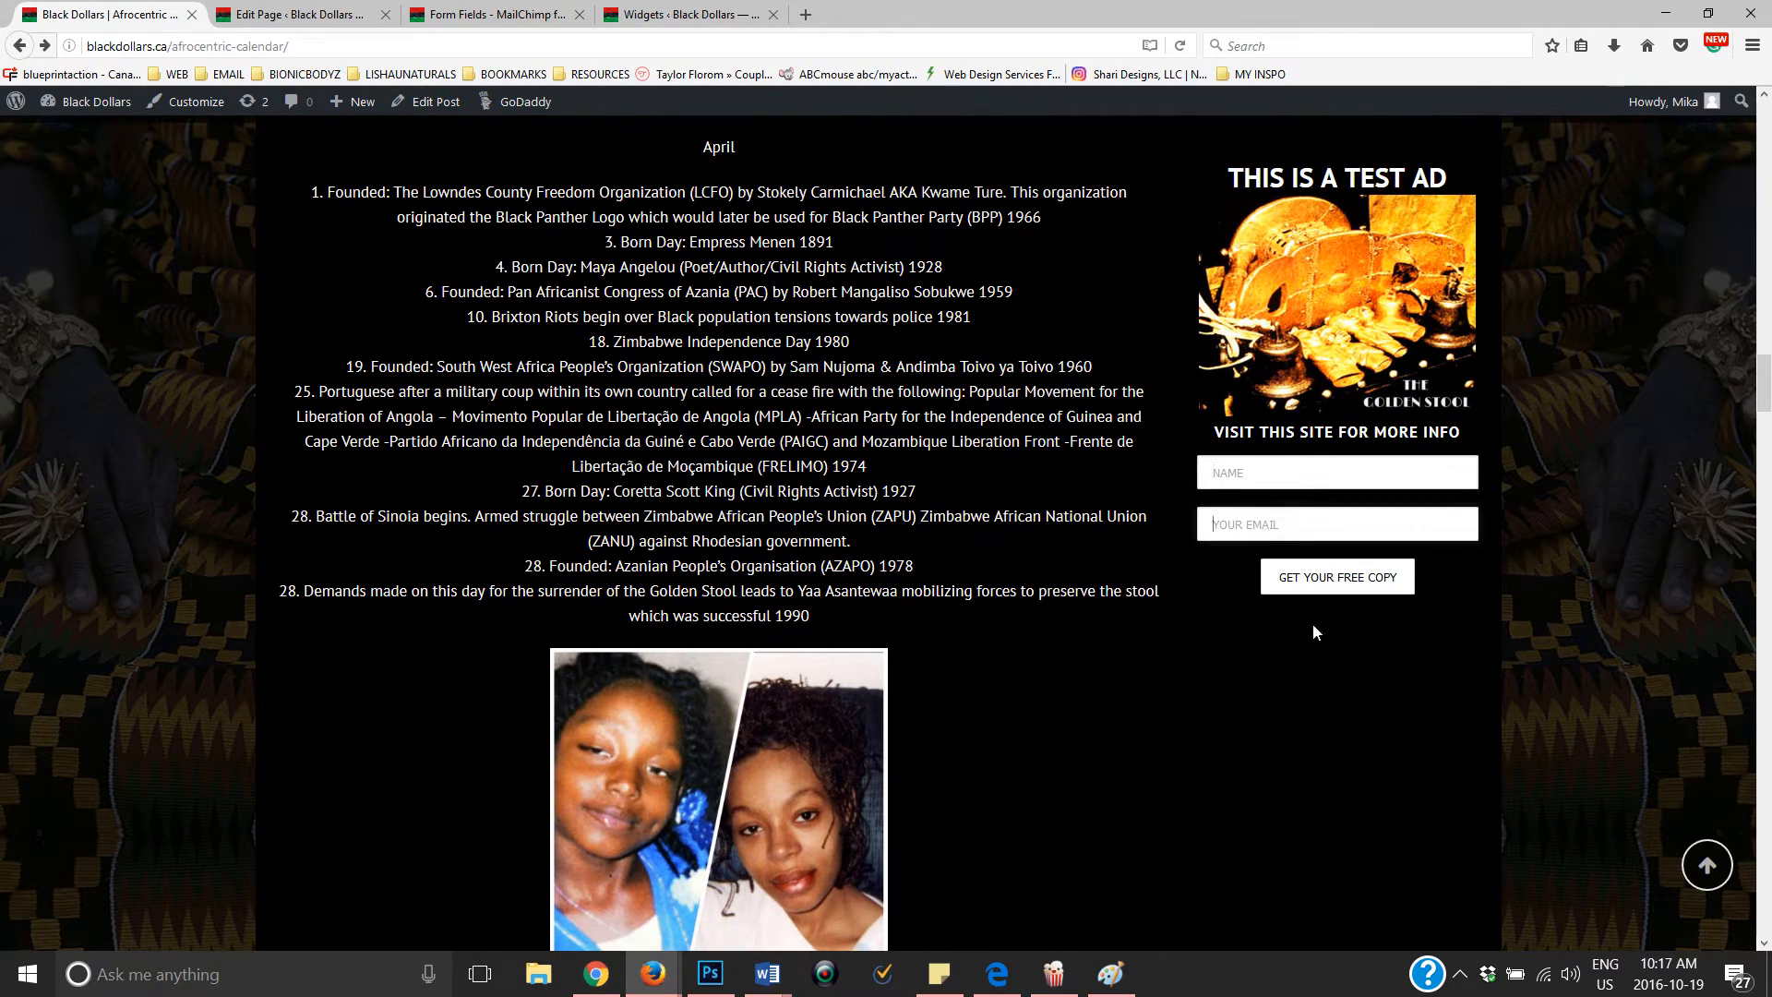
scroll(1316, 506, "up", 3)
scroll(1316, 506, "up", 8)
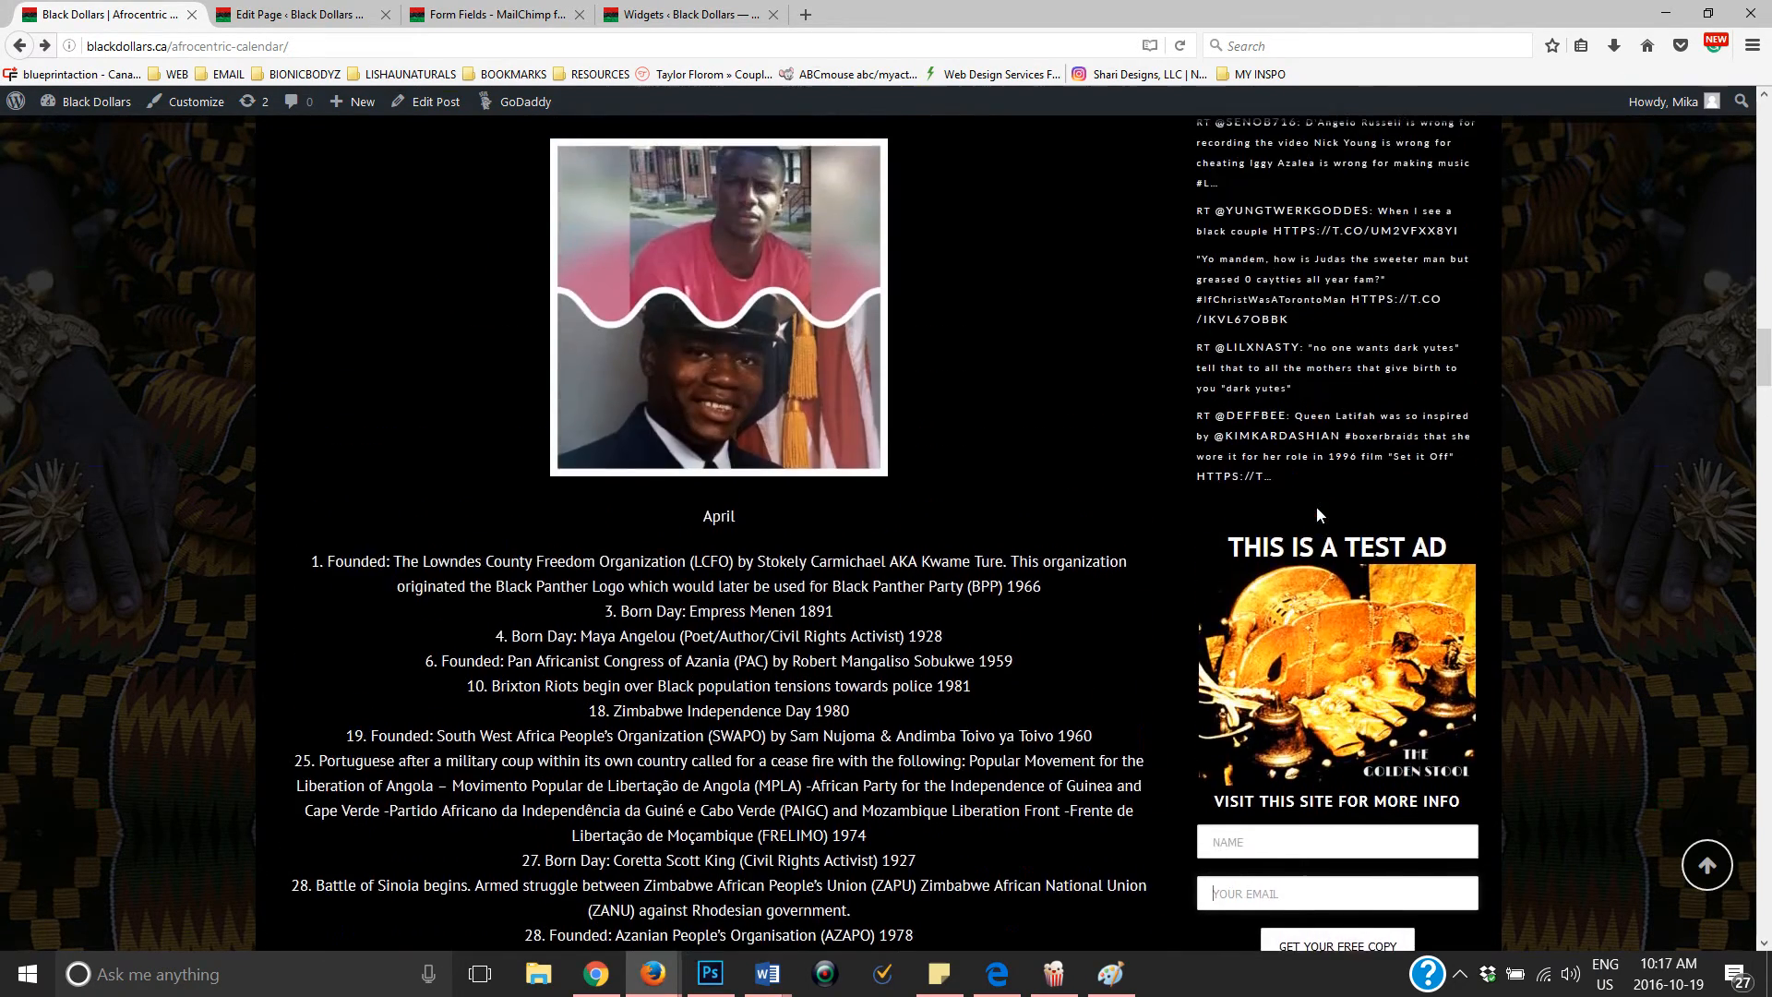
scroll(1316, 507, "down", 10)
scroll(1336, 397, "down", 1)
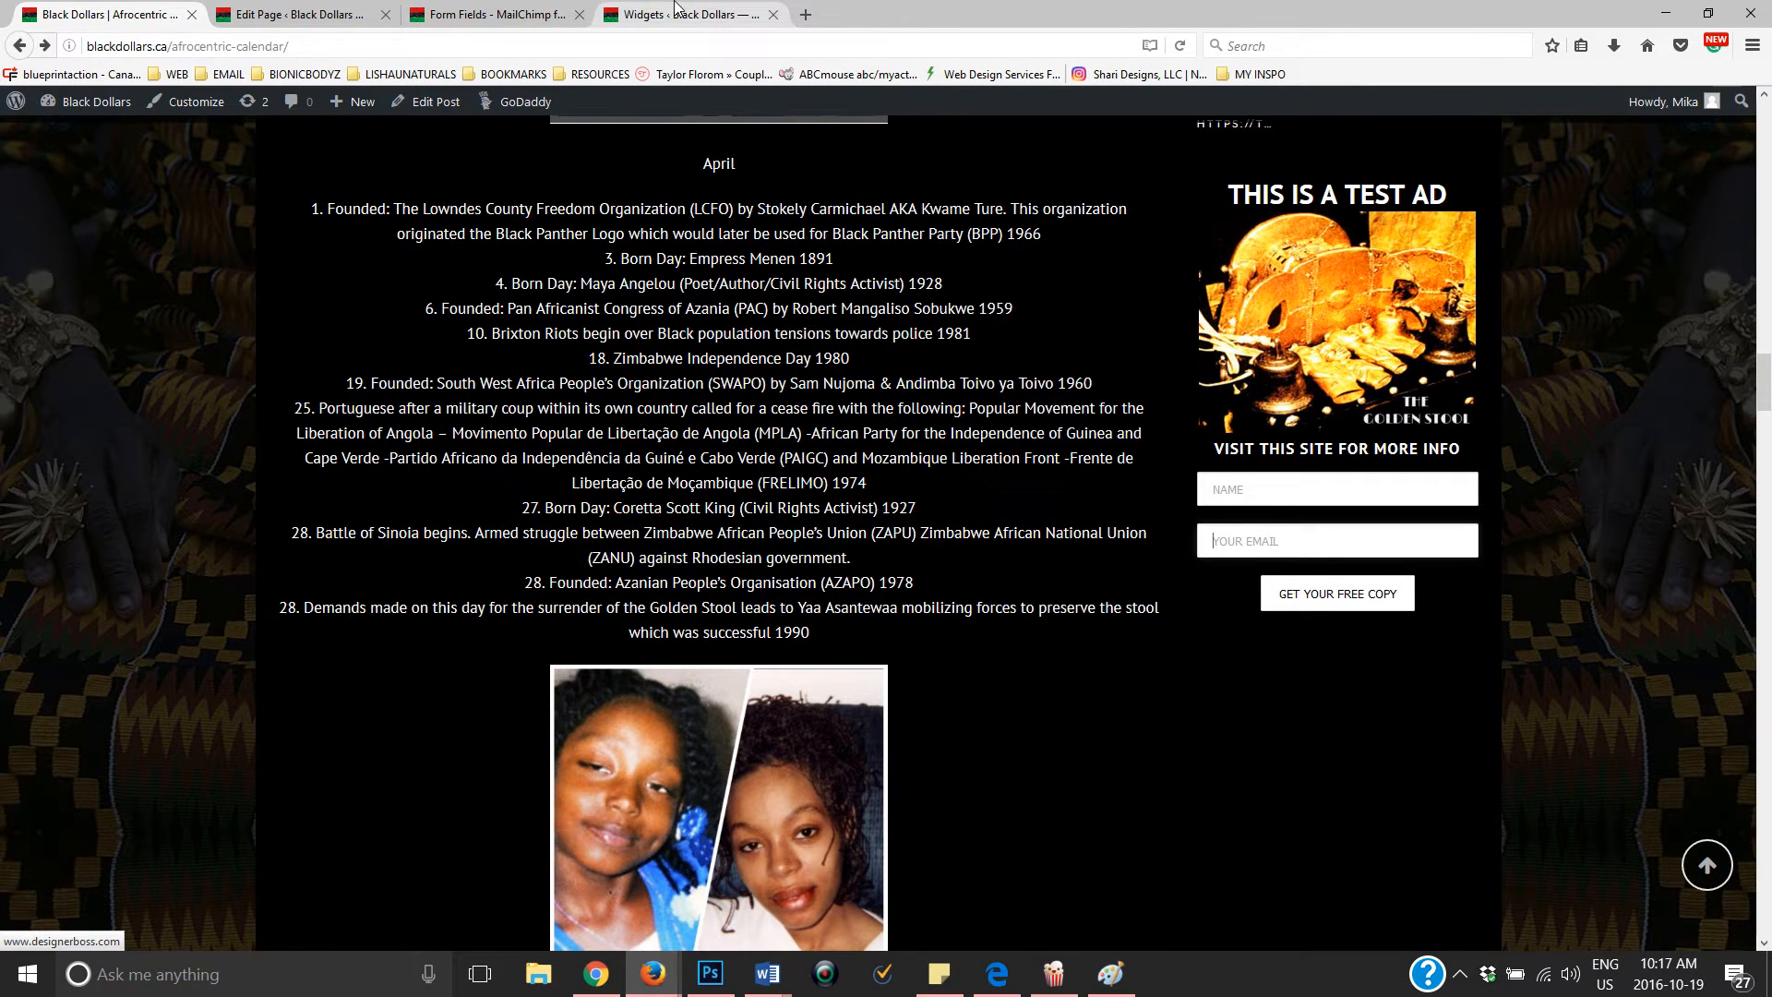
Show the test page's ad in the Visual editor and review its heading, closing line and image
left_click(295, 14)
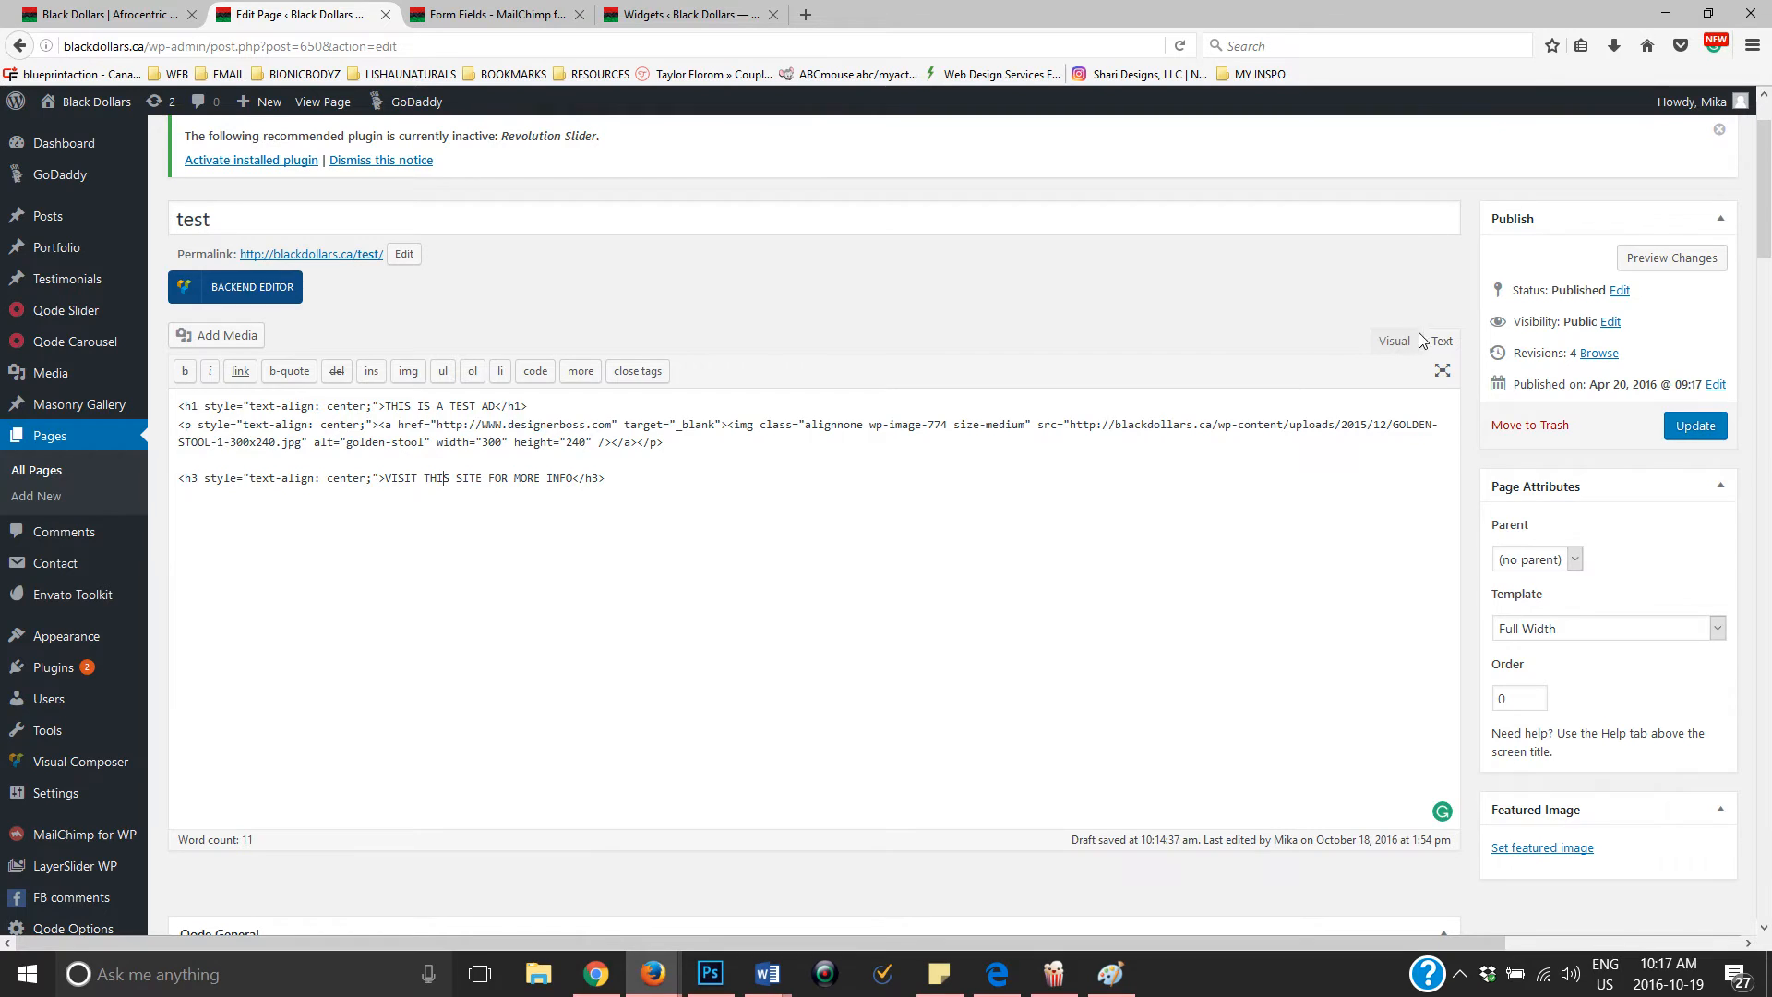
left_click(1395, 342)
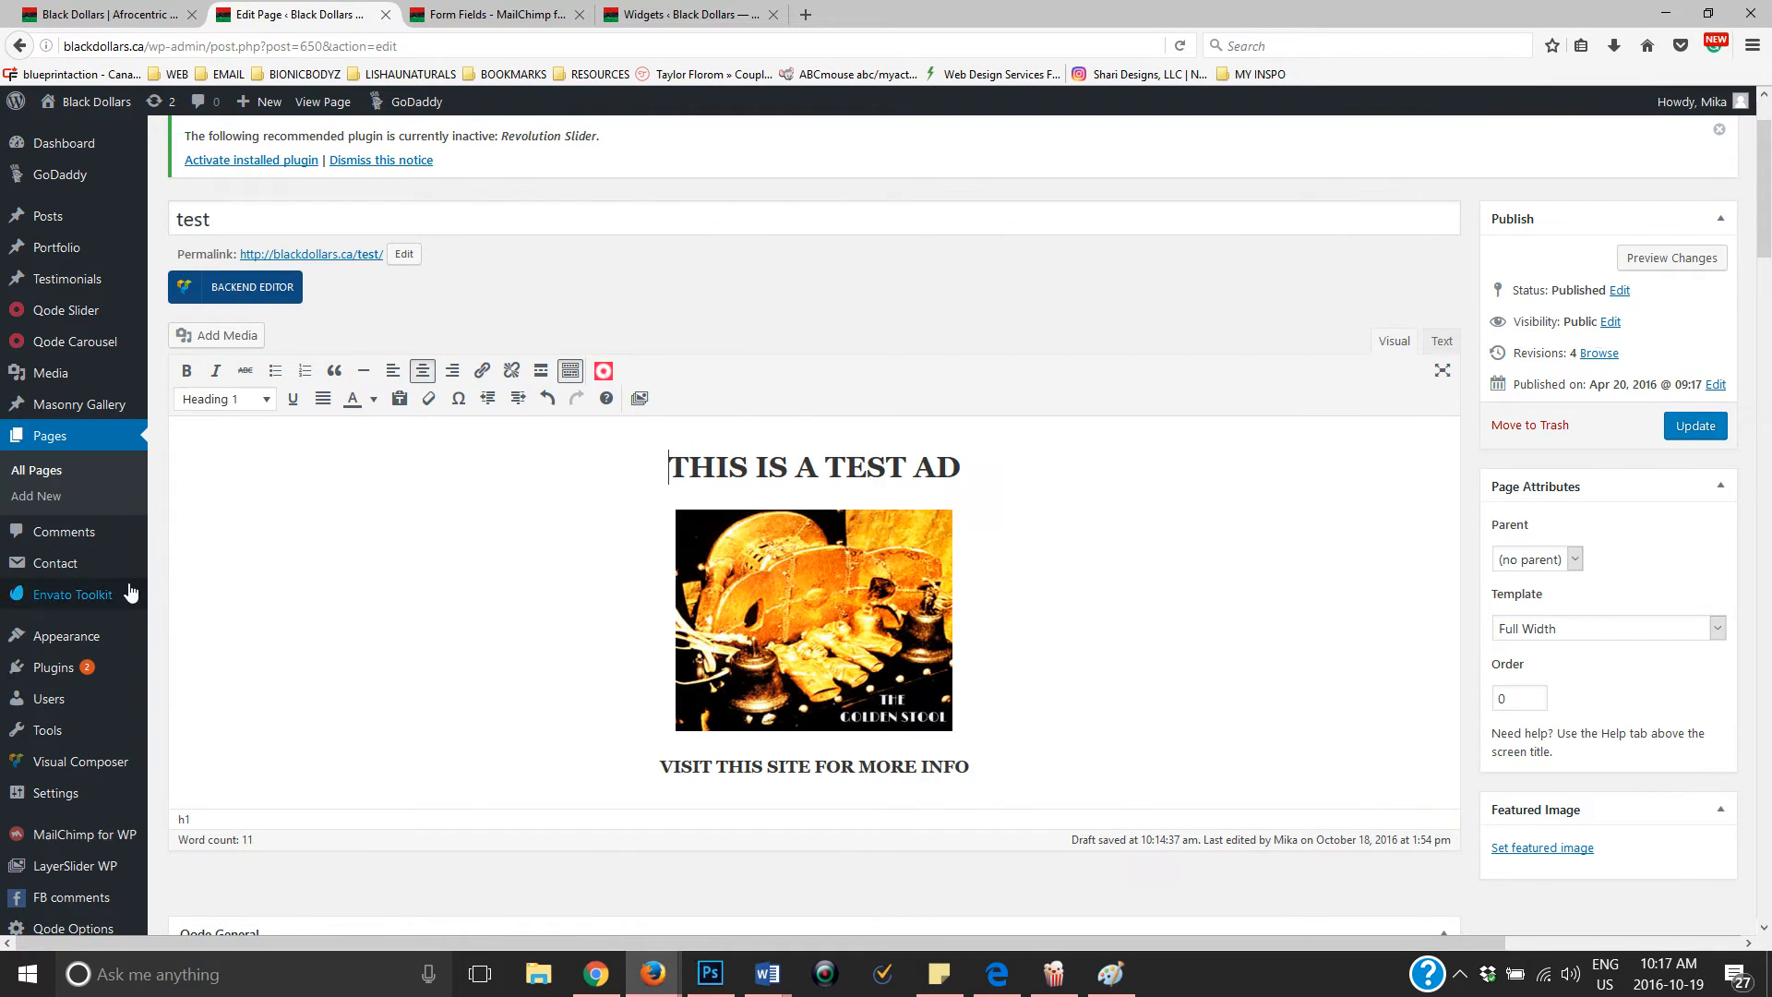
triple_click(716, 467)
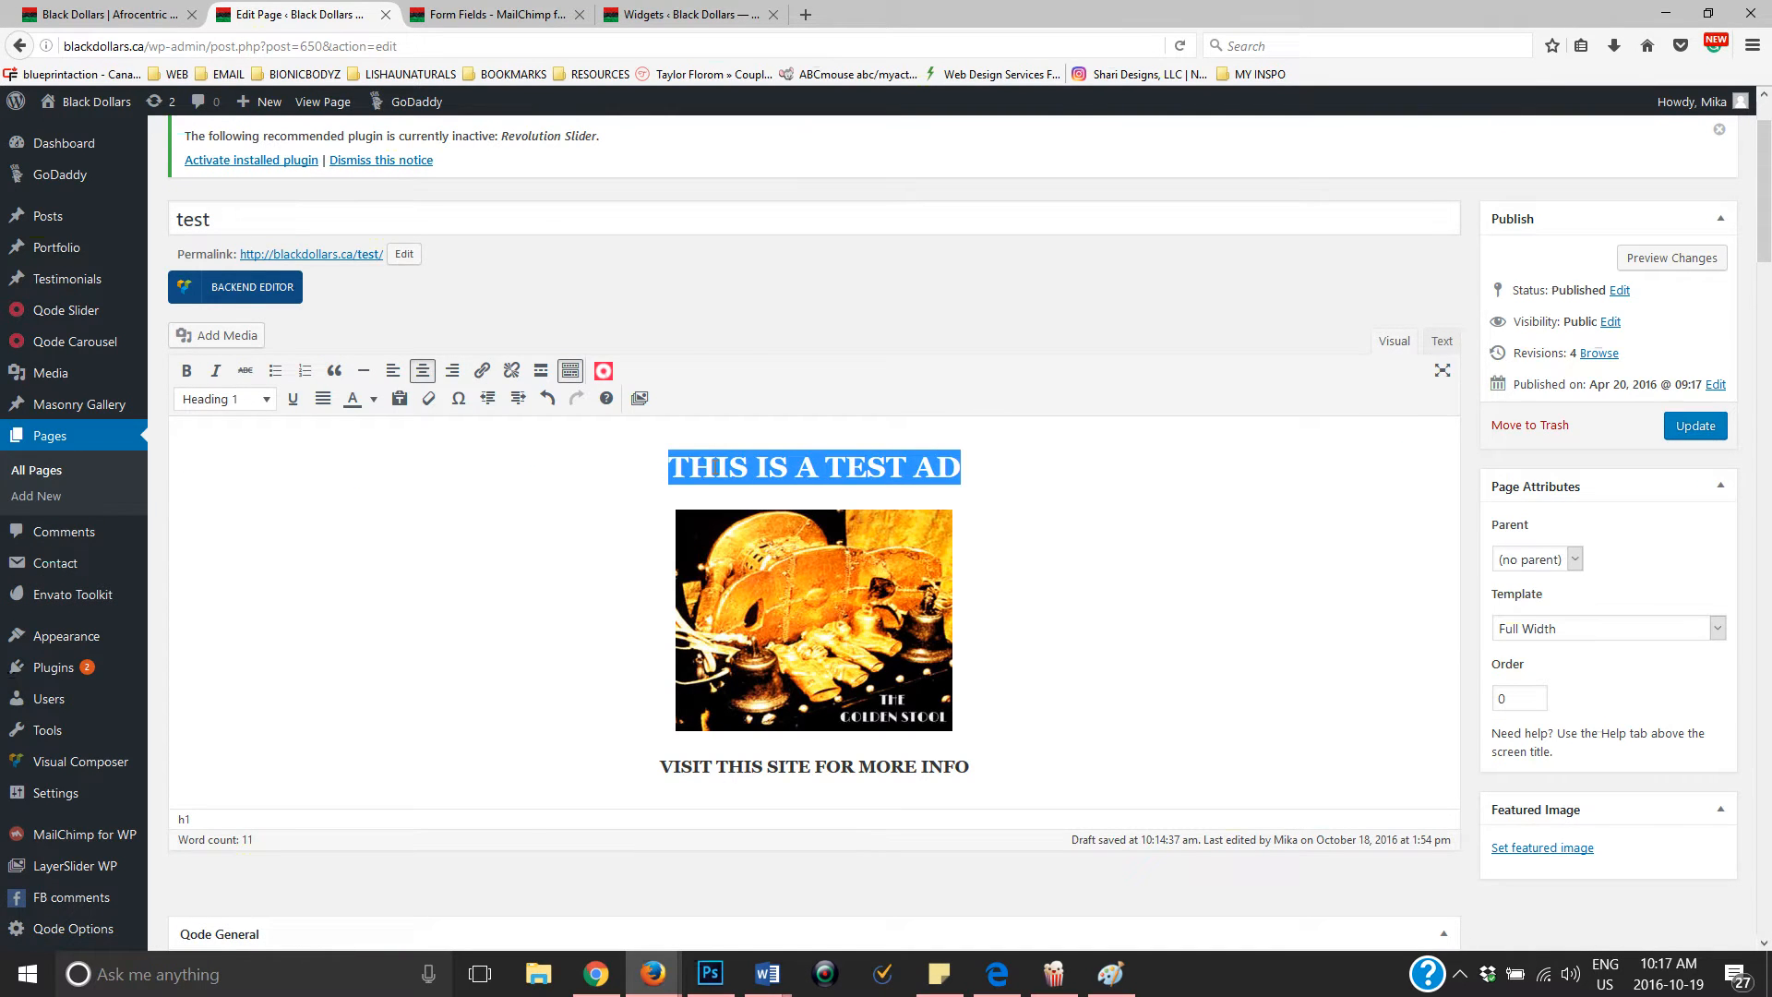
triple_click(803, 768)
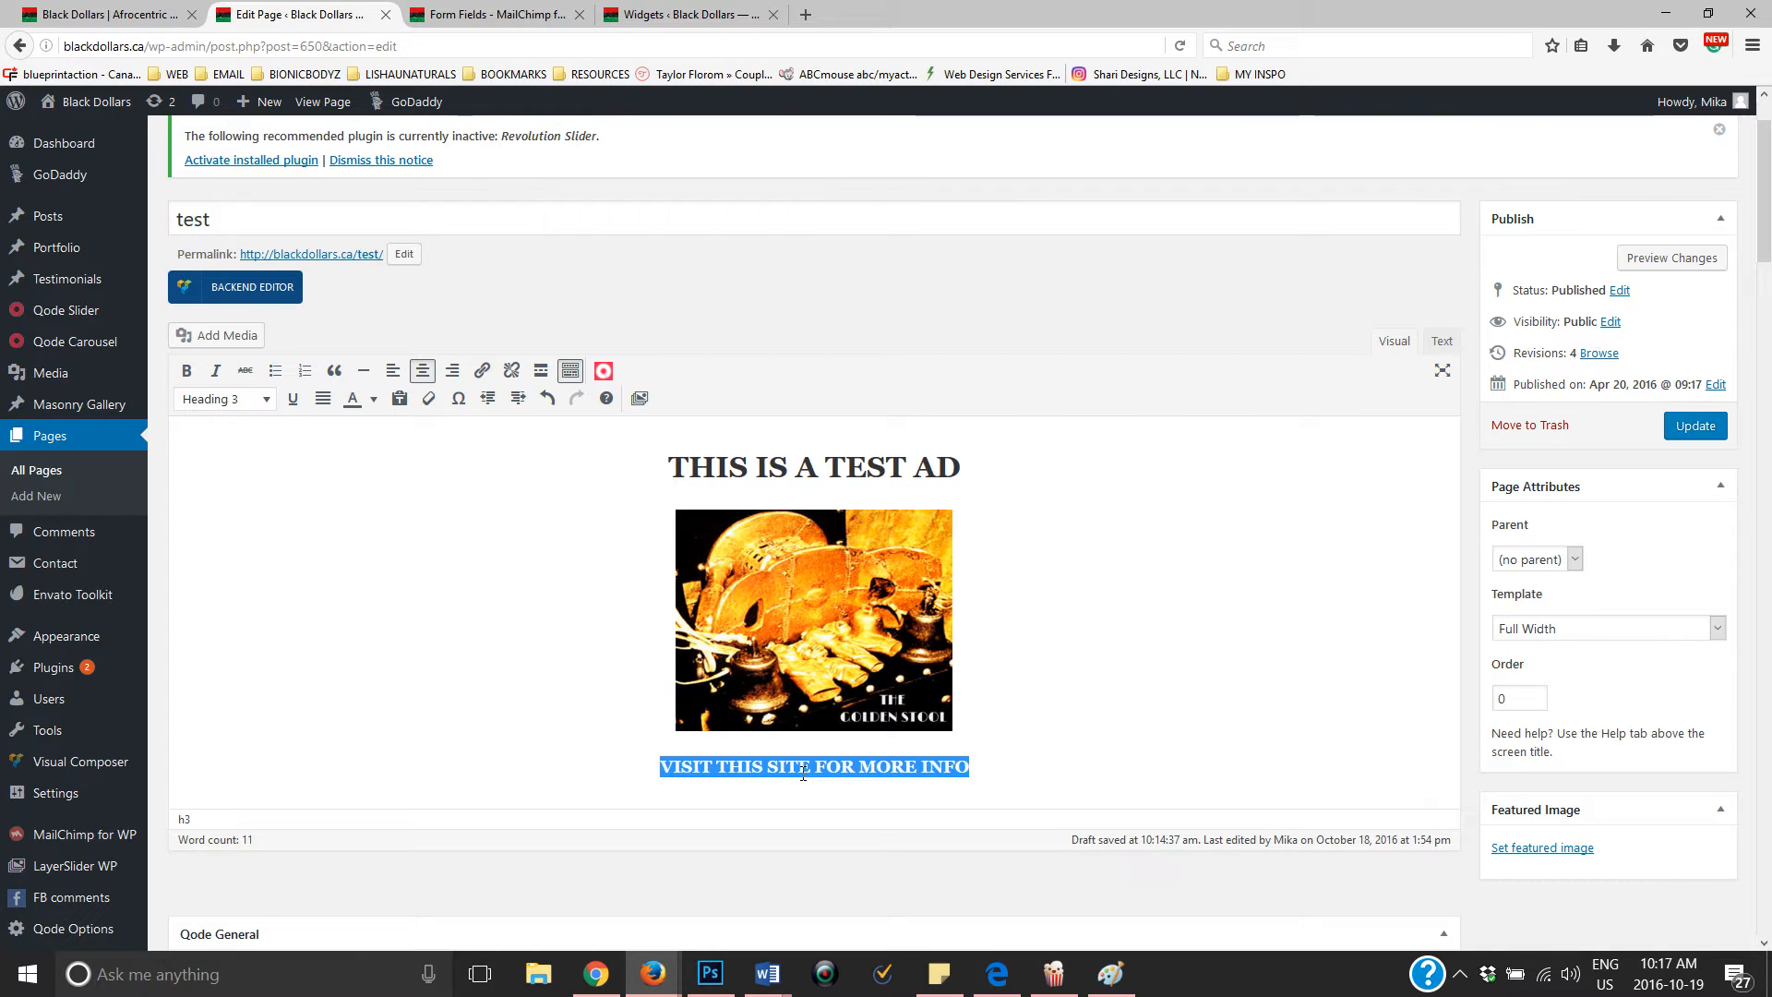
left_click(881, 557)
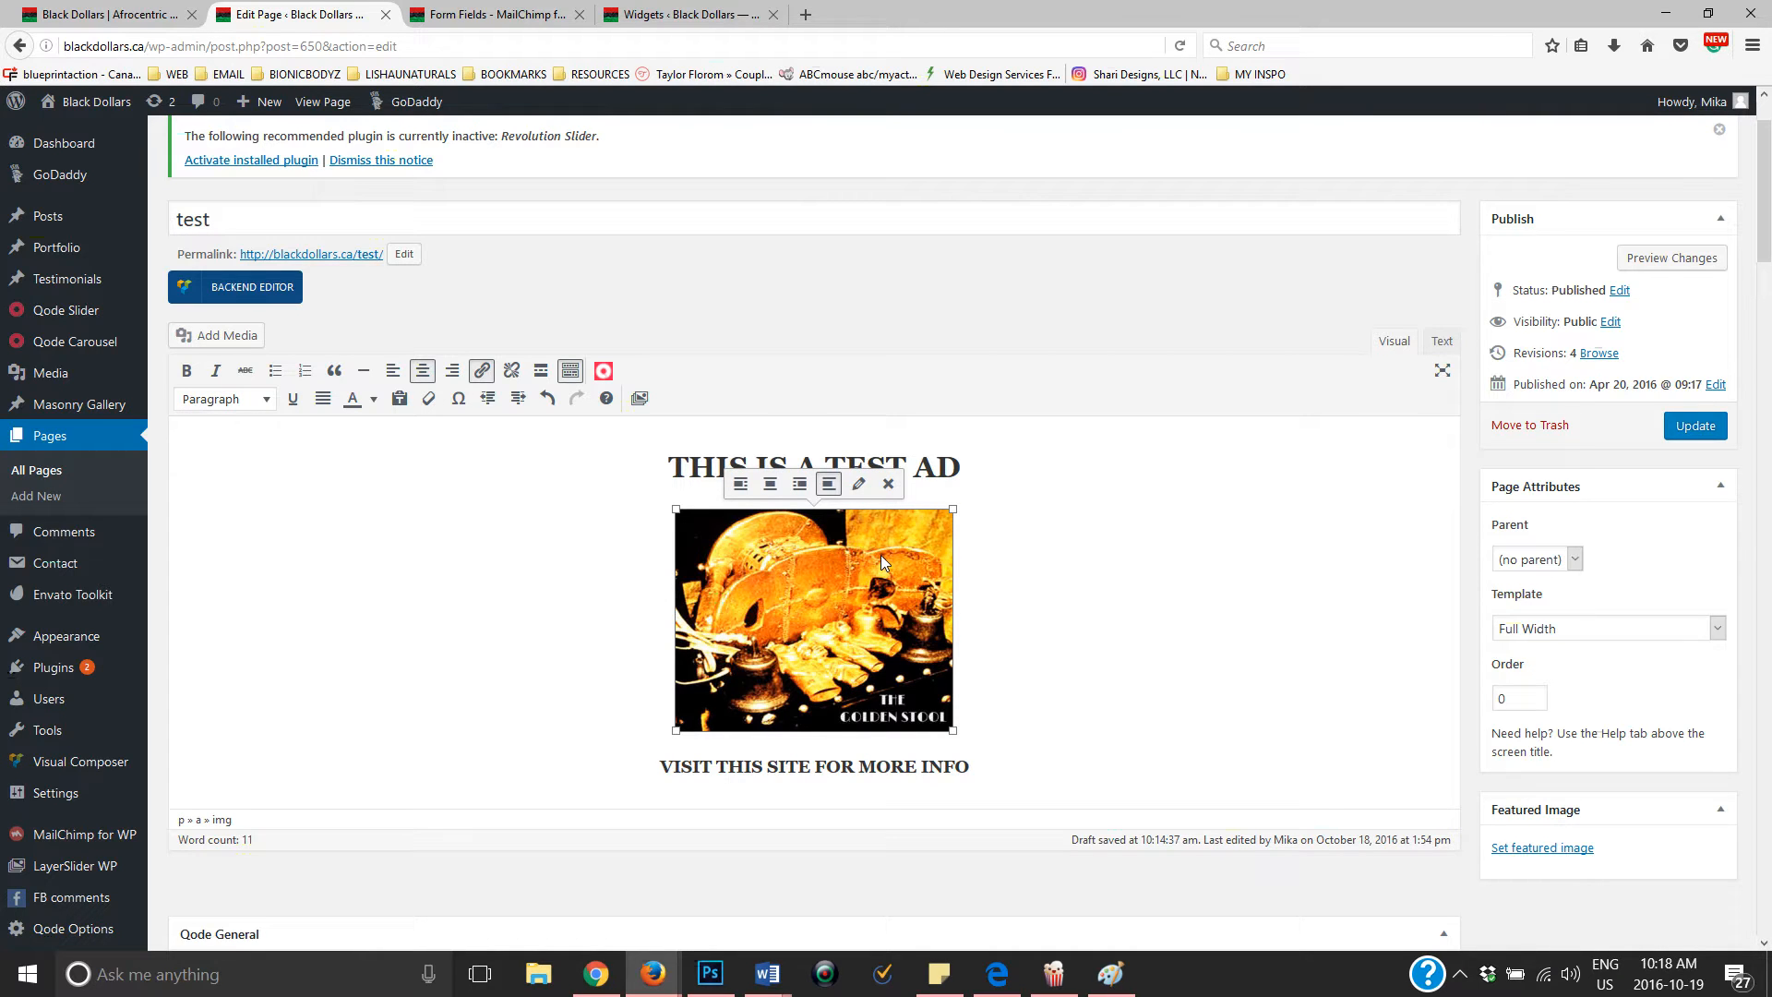
Collapse both Text widgets in Sidebar Page and move the test ad's widget directly above the Qode Instagram Widget
left_click(1094, 516)
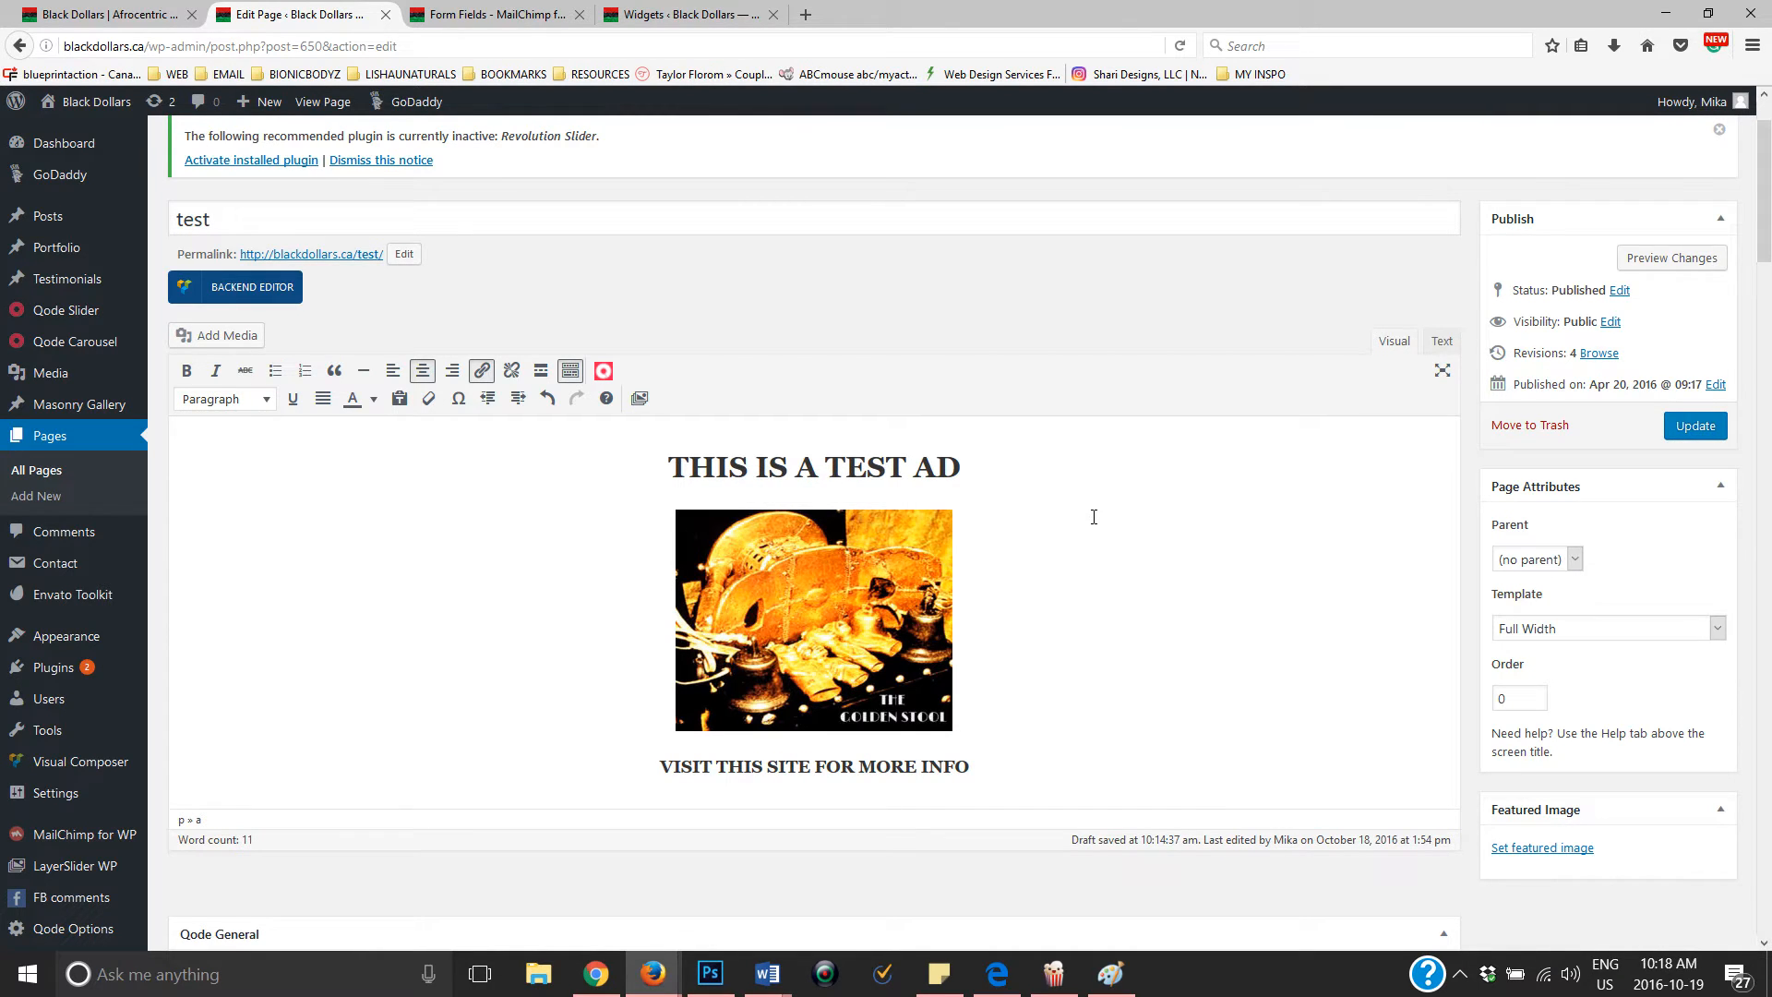
left_click(735, 5)
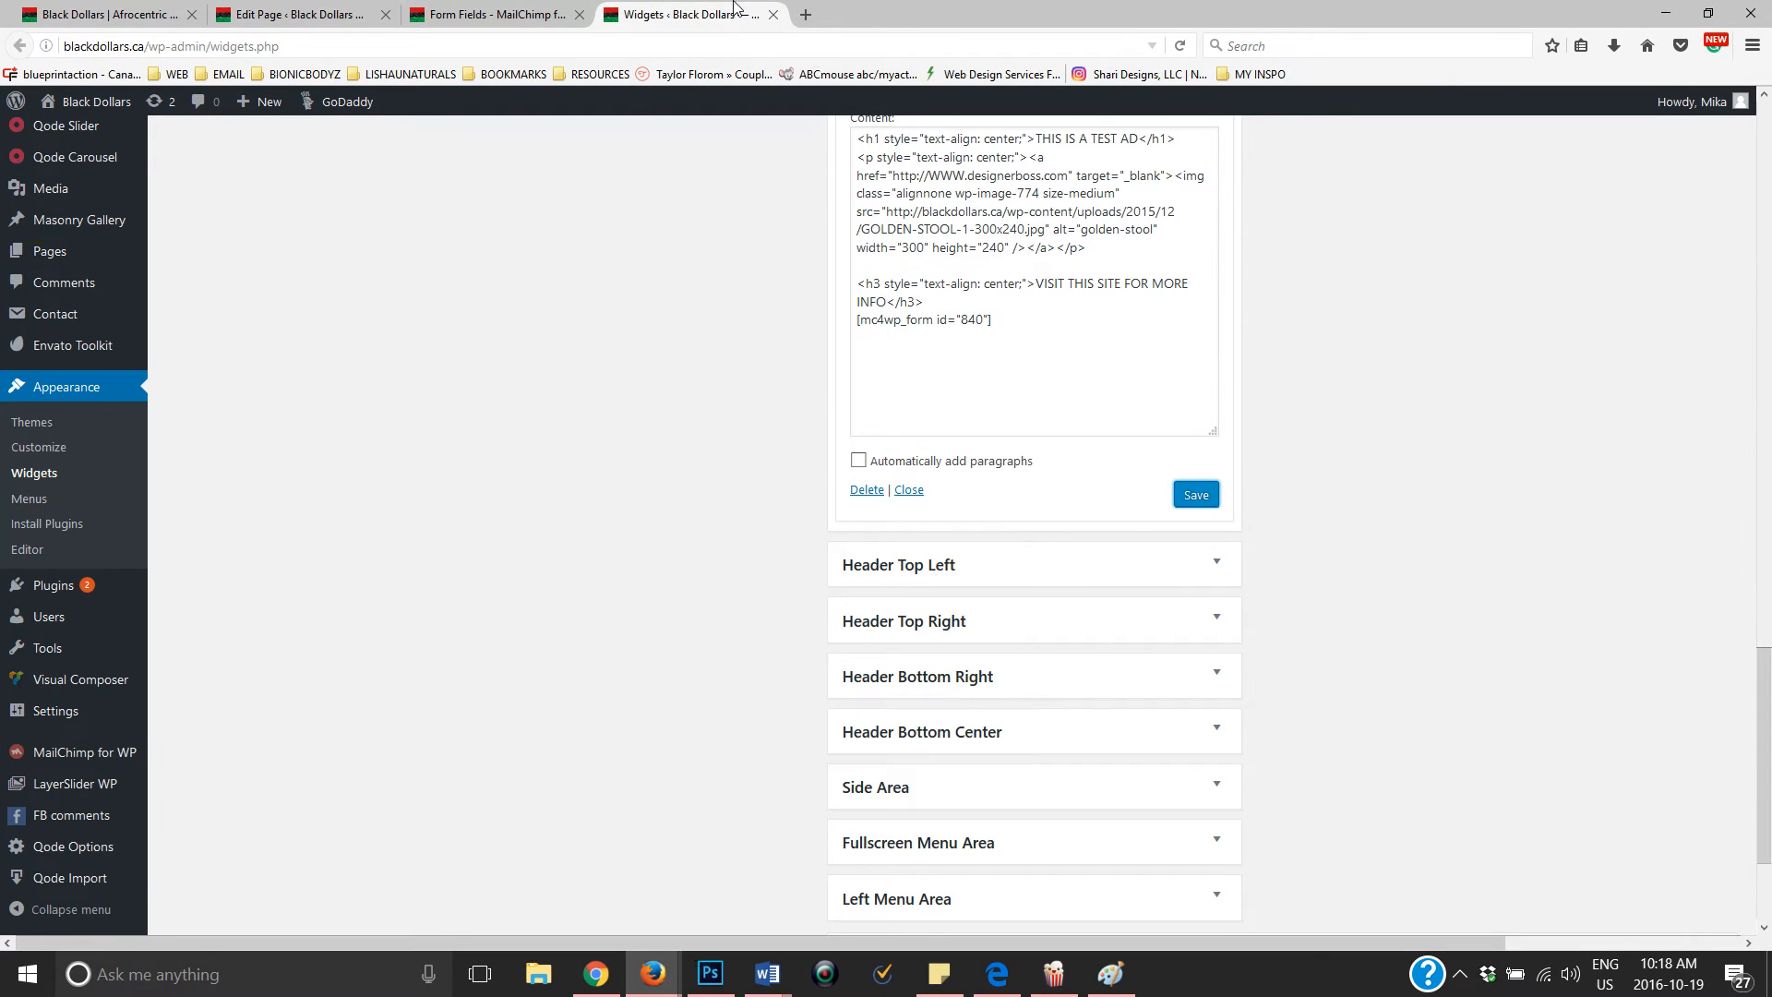
scroll(1132, 425, "up", 4)
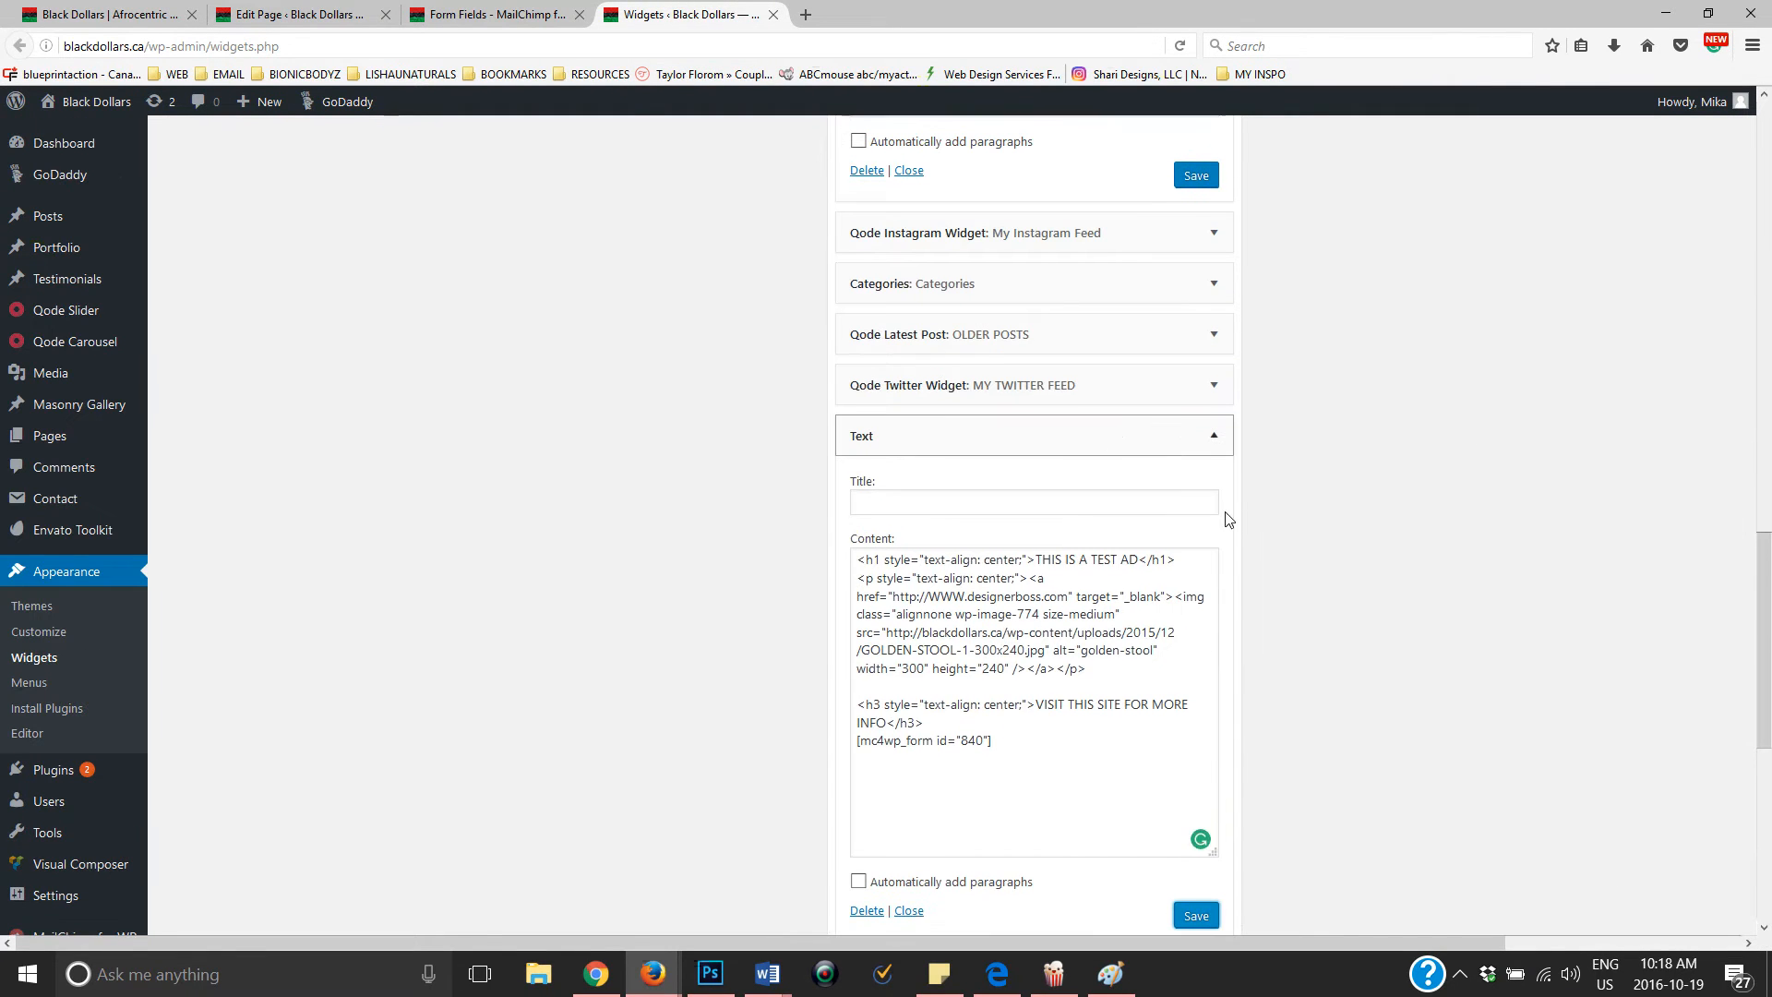
left_click(1209, 441)
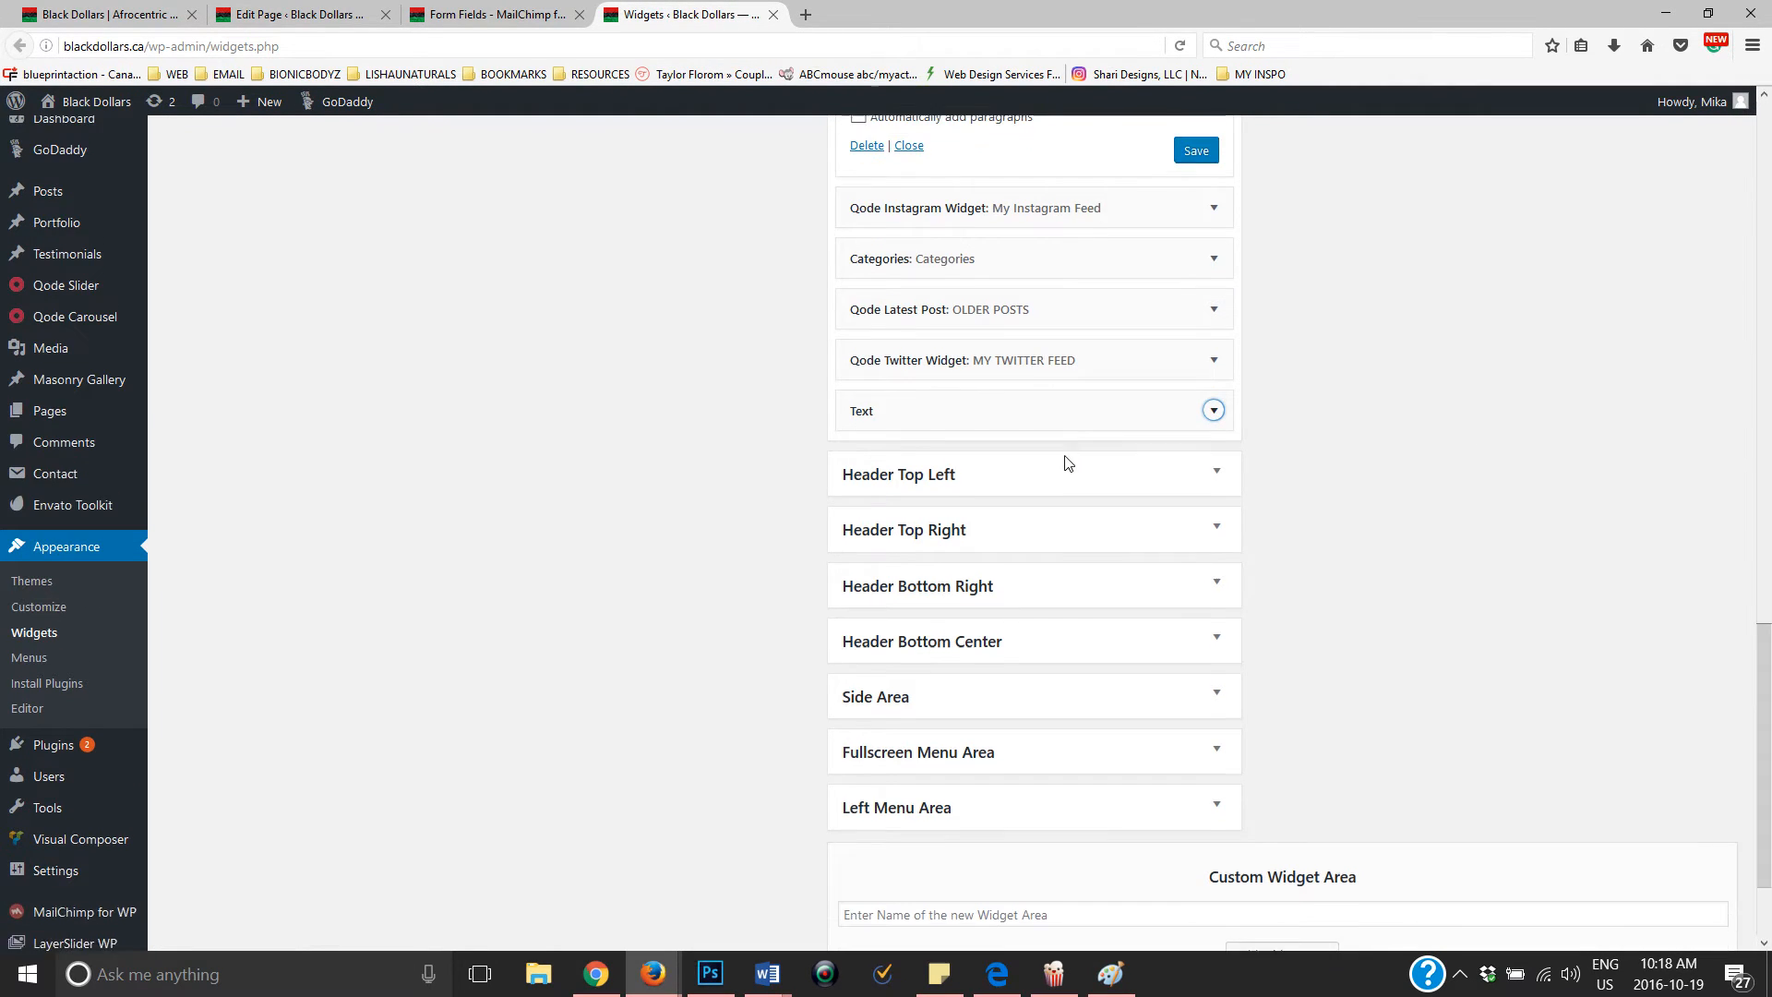
scroll(1064, 459, "up", 3)
scroll(1064, 473, "up", 6)
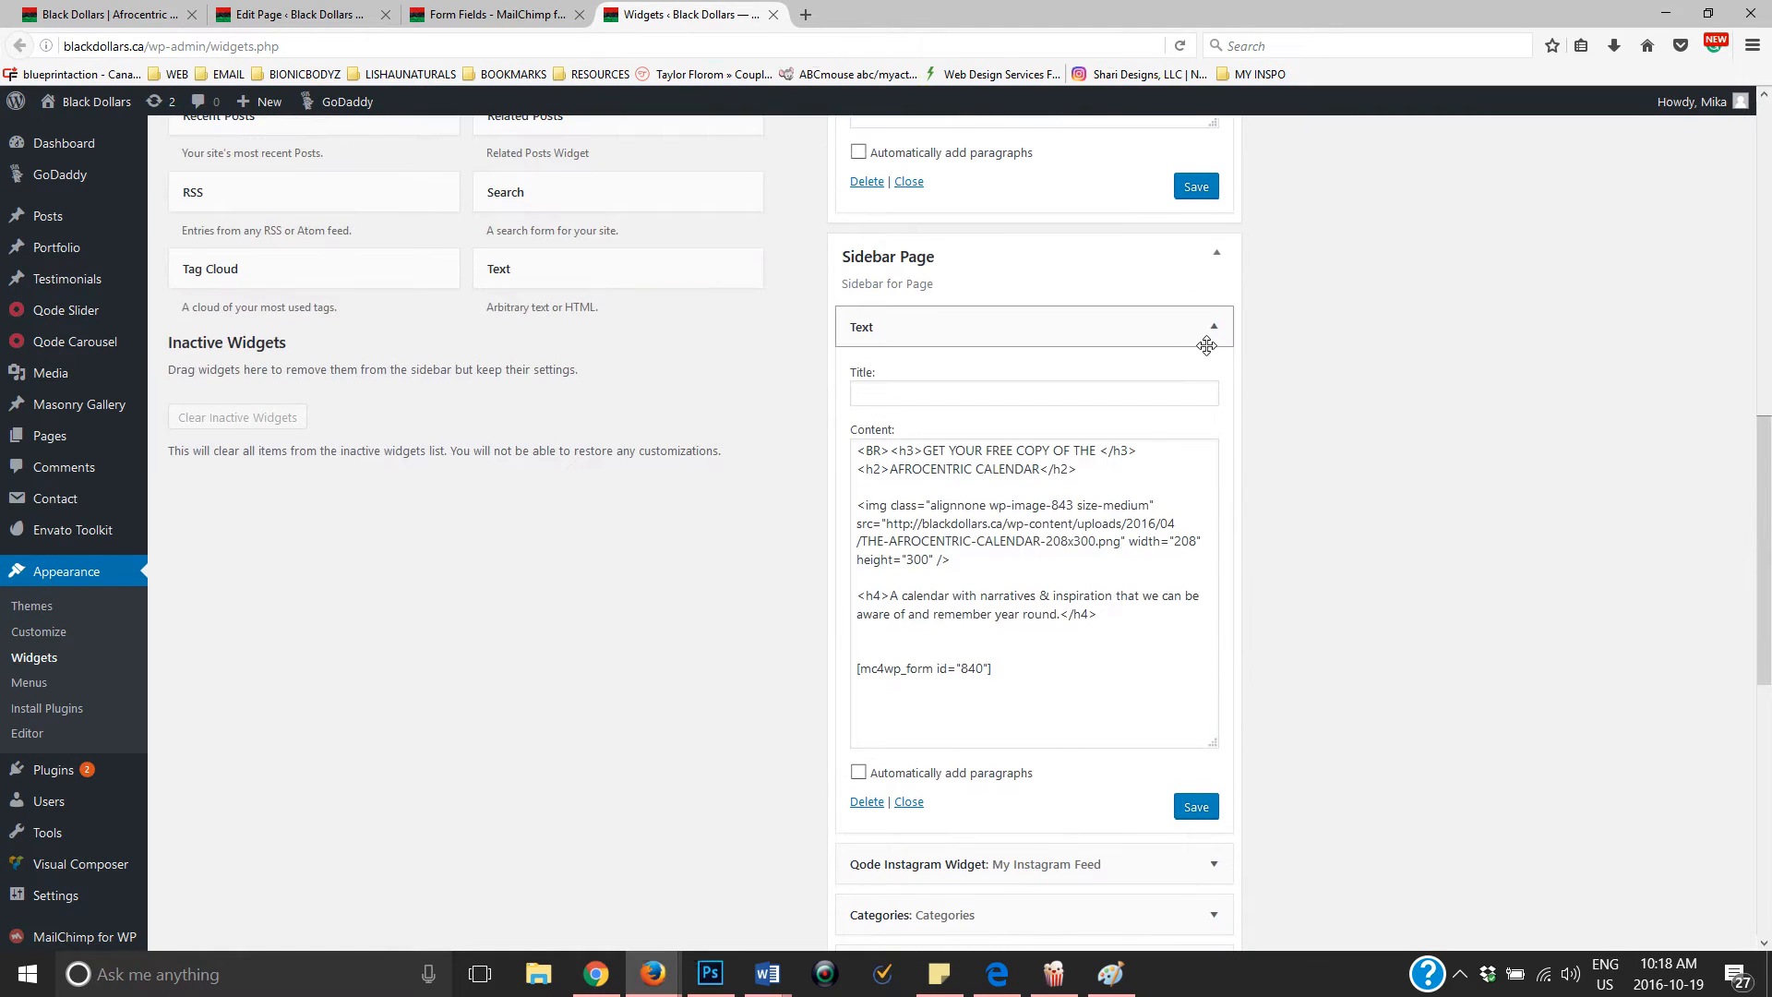
left_click(1208, 339)
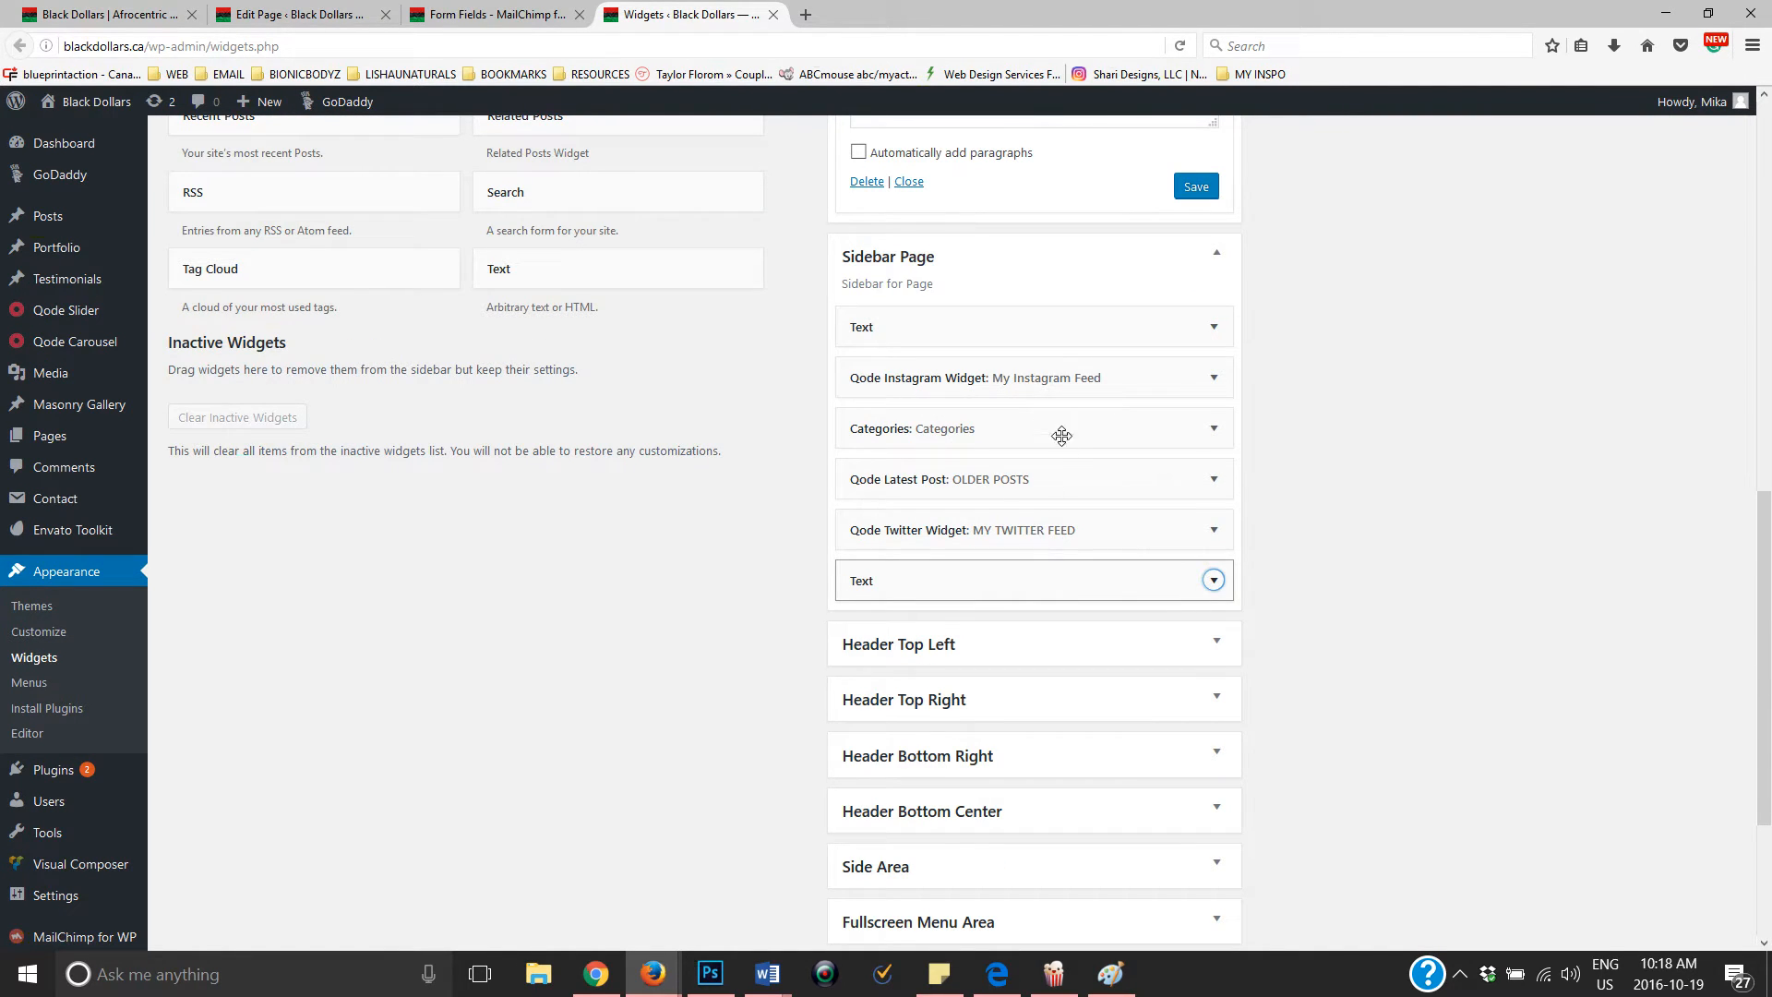
left_click_drag(1061, 436, 1007, 375)
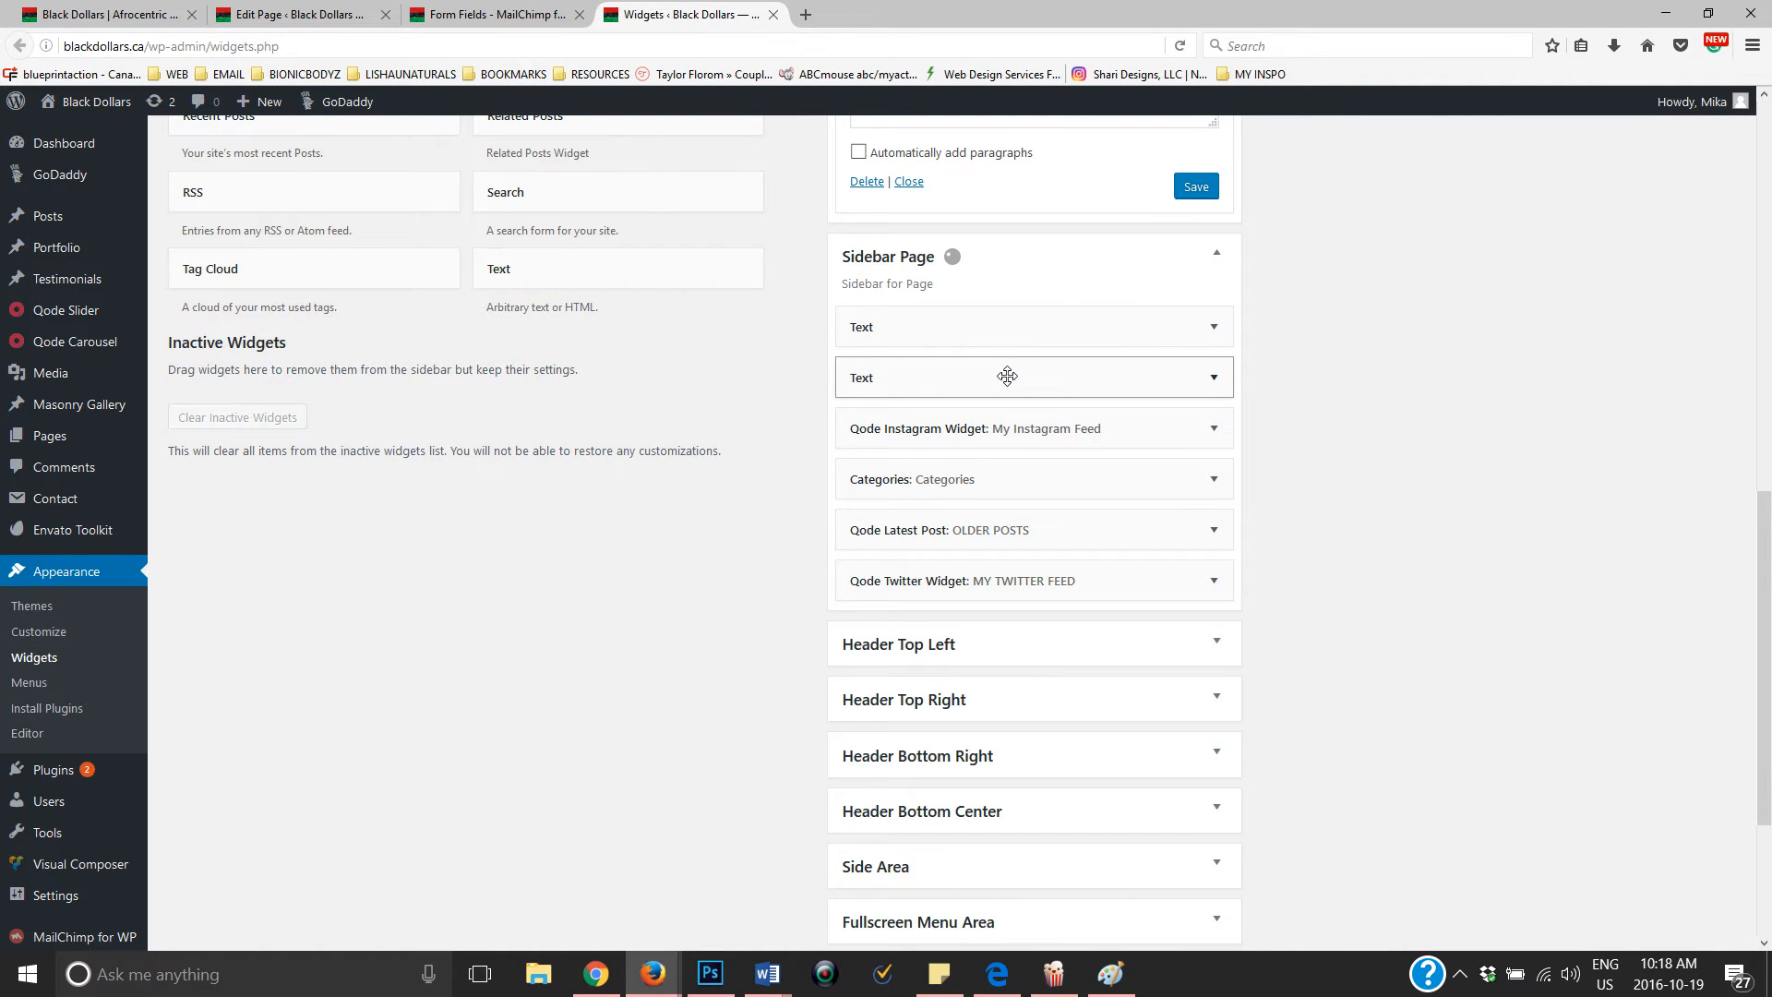
Collapse the test ad's Text widget in the Sidebar area and move it directly above the Qode Instagram Widget
scroll(1007, 375, "up", 9)
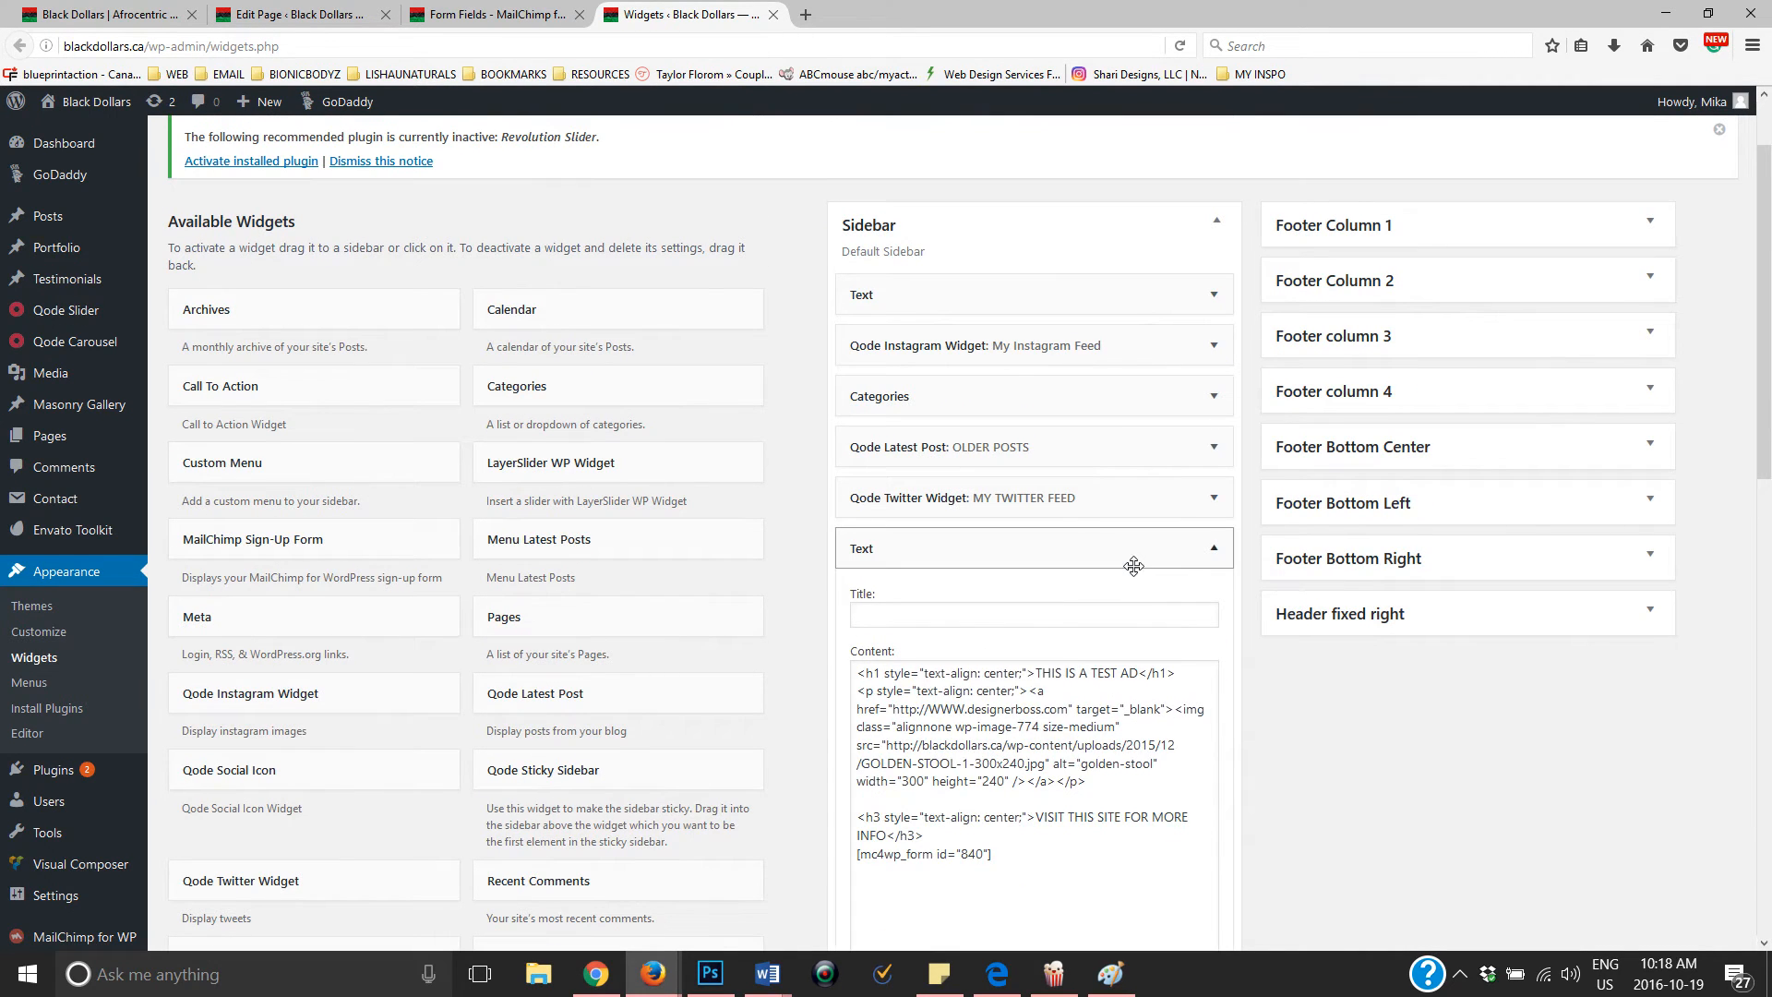
left_click(1134, 566)
left_click_drag(1054, 385, 1044, 341)
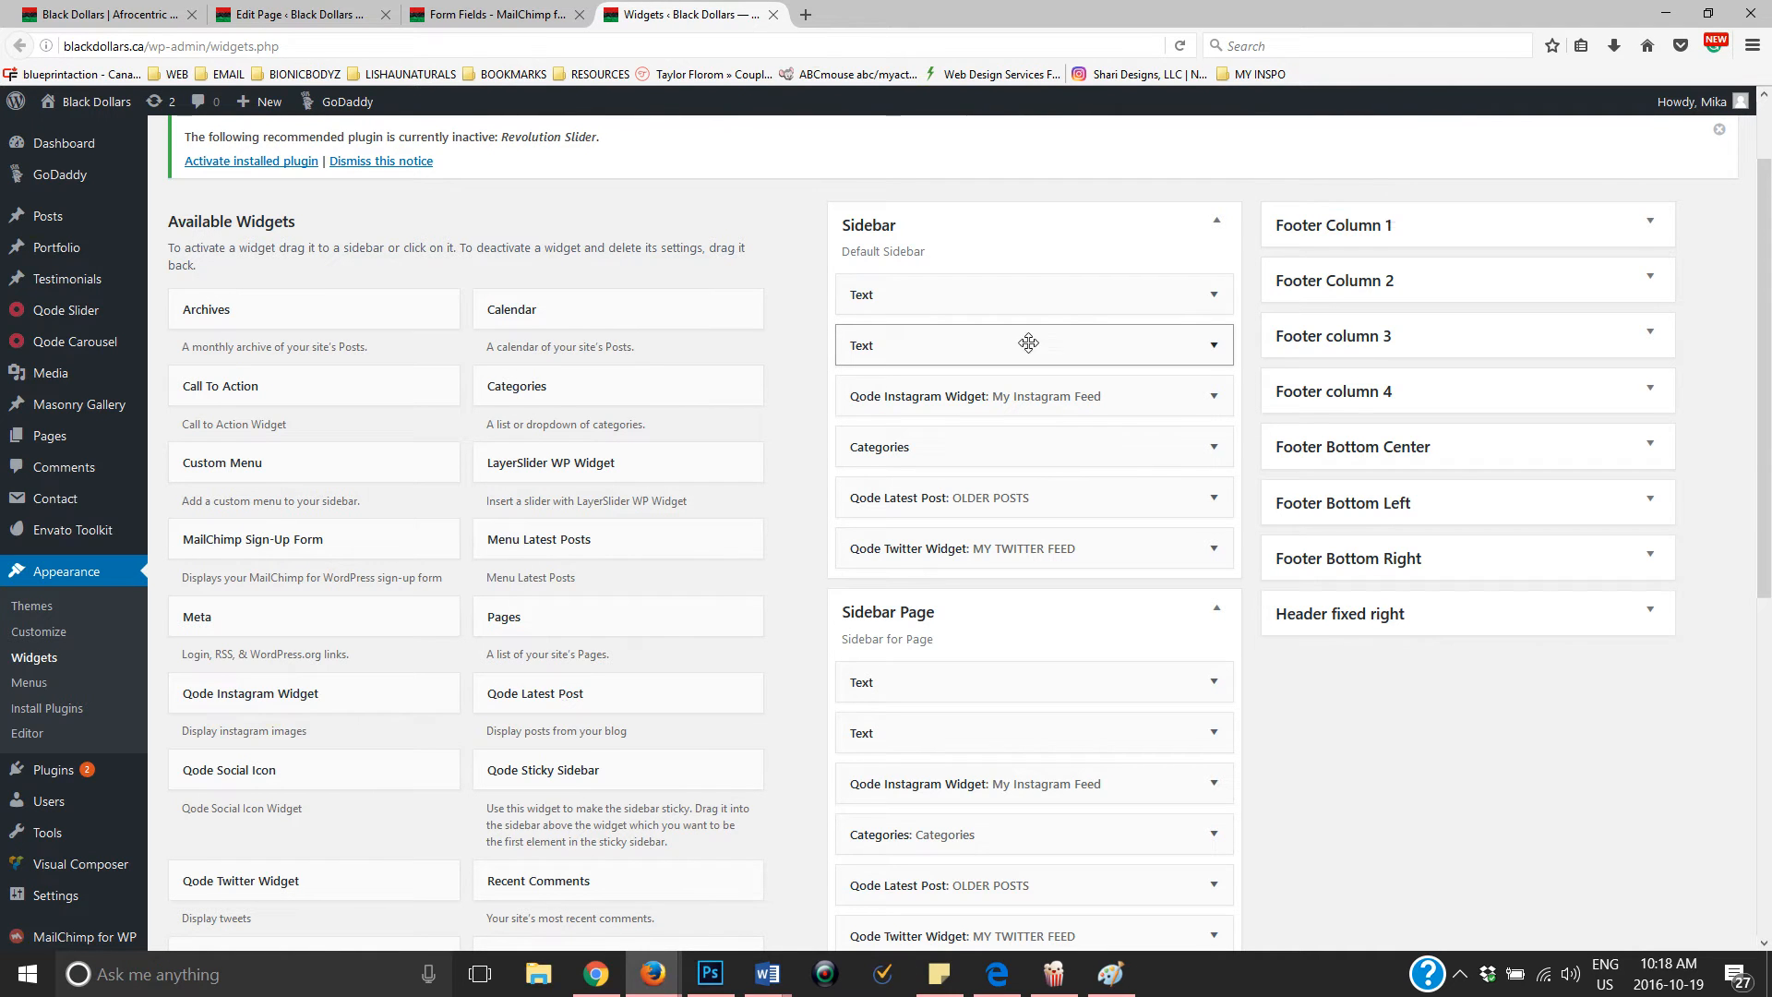
Remove the [mc4wp_form id="840"] shortcode from the test ad's Text widget in the Sidebar area and save the widget
left_click(969, 351)
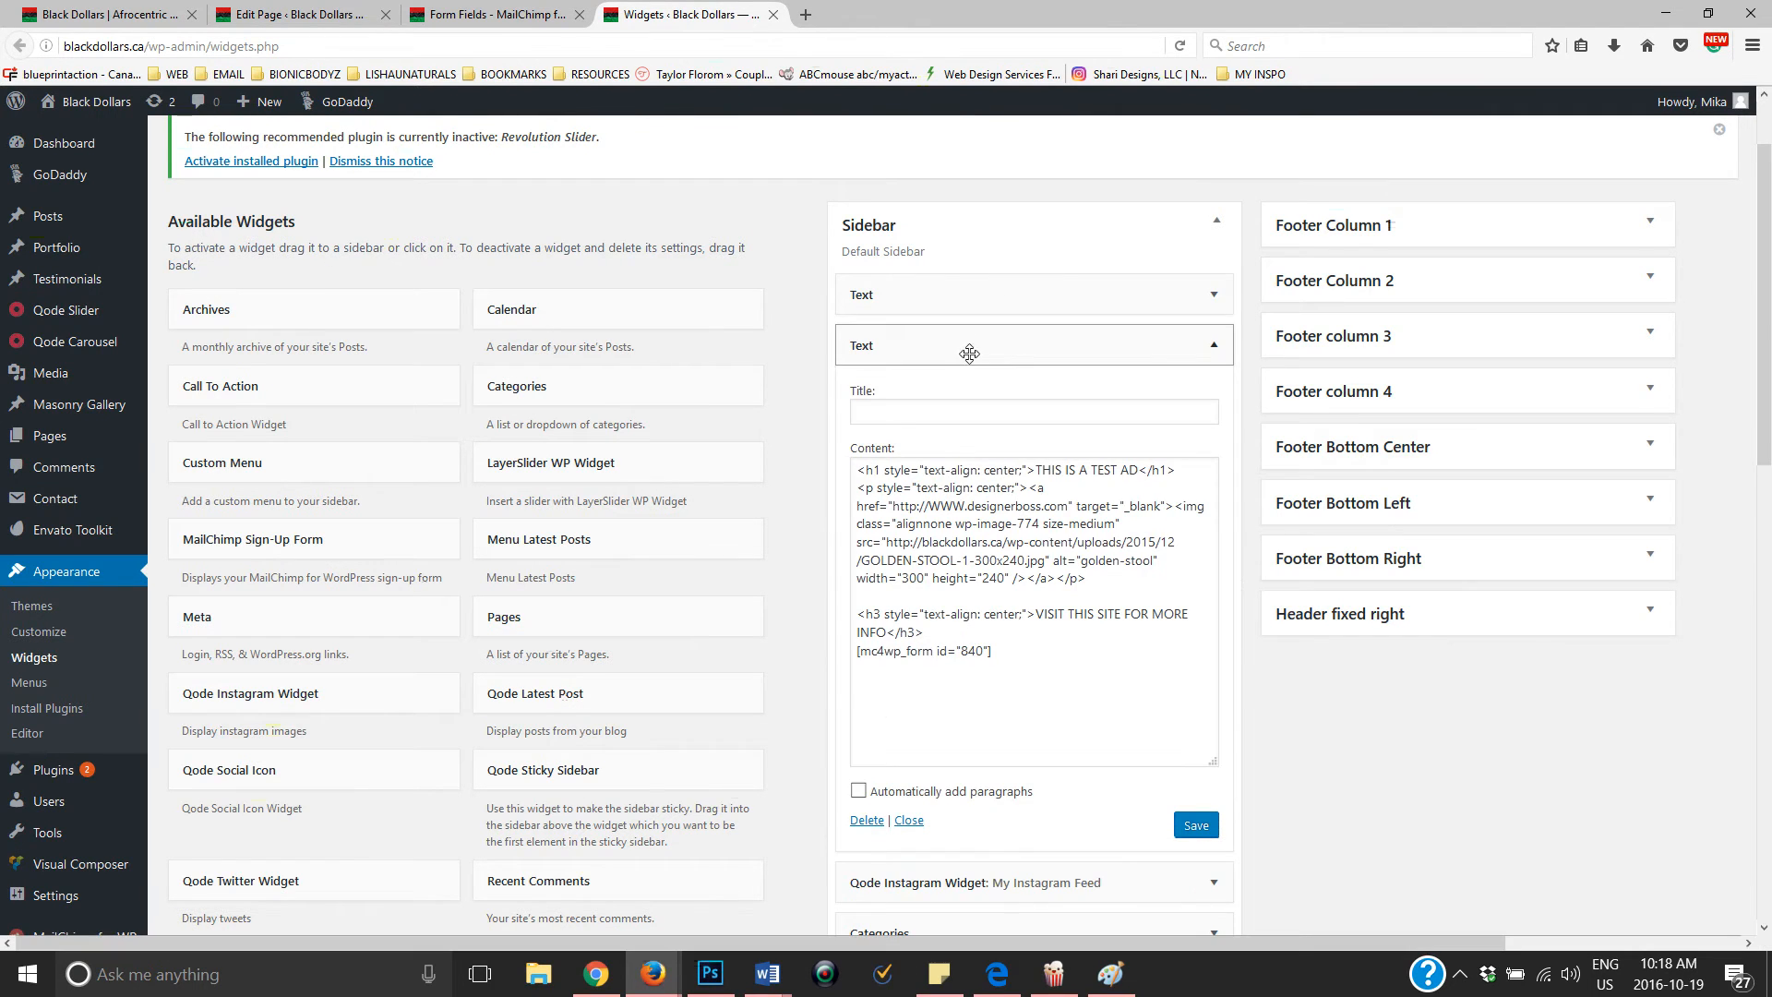
triple_click(956, 651)
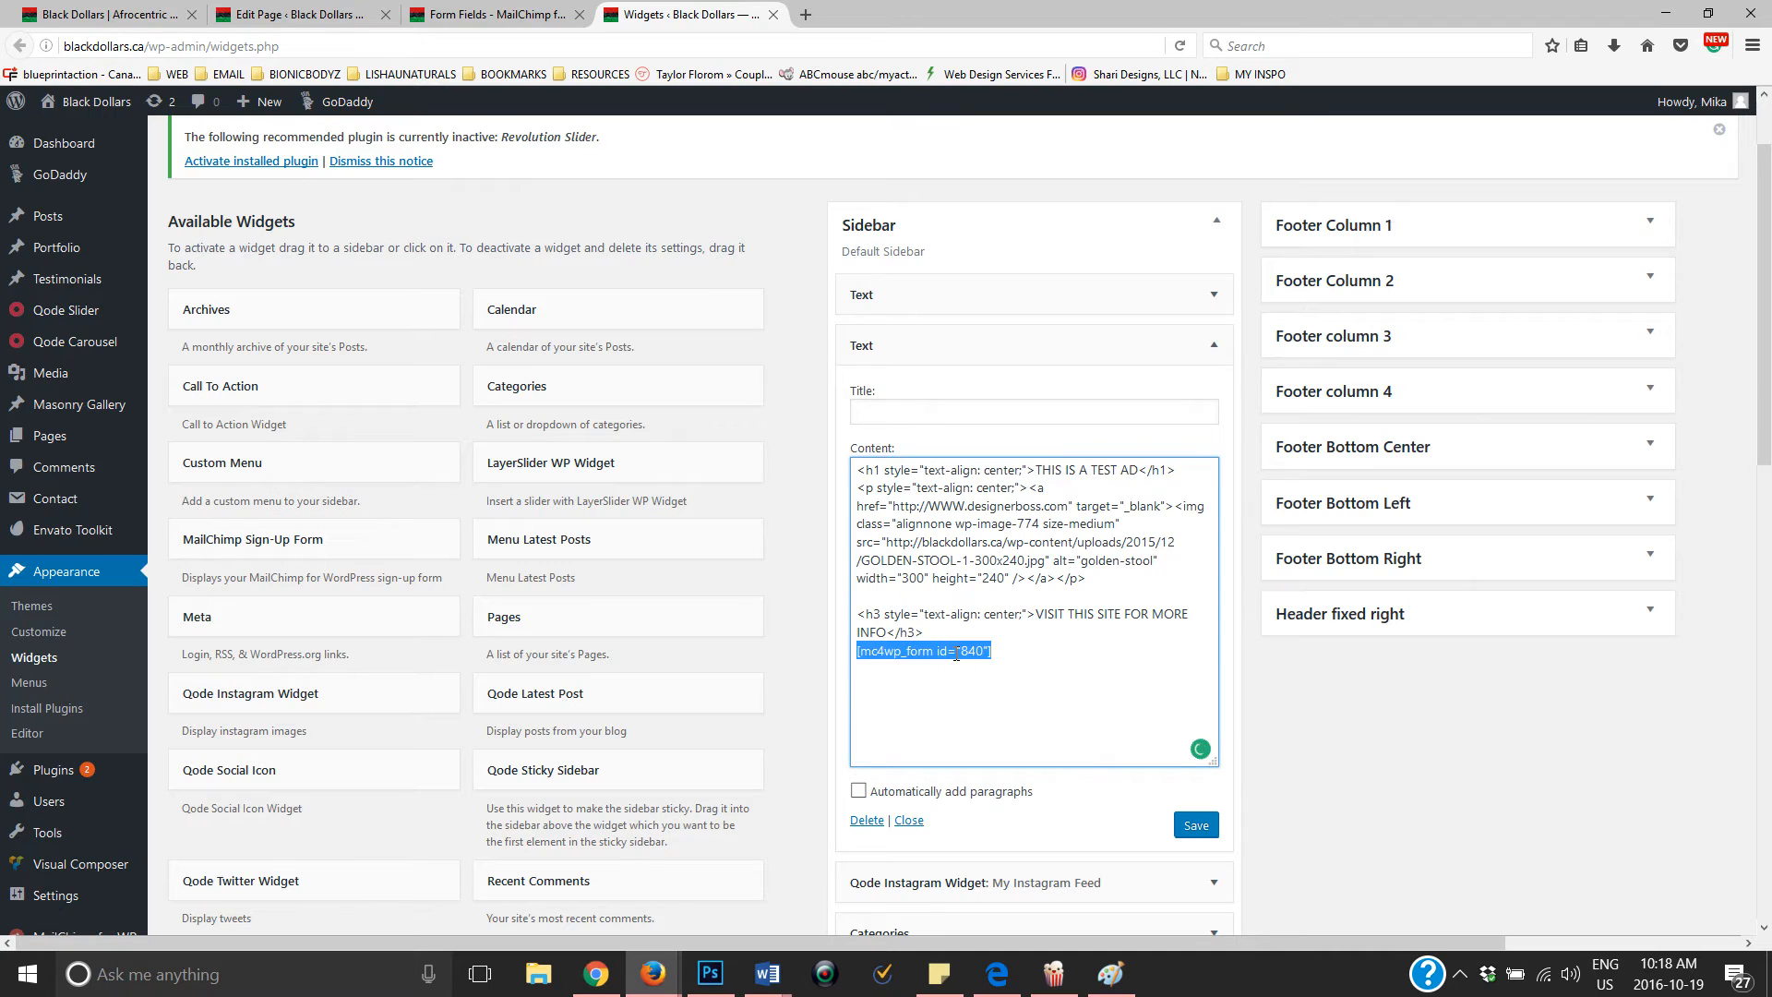
key("ctrl+x")
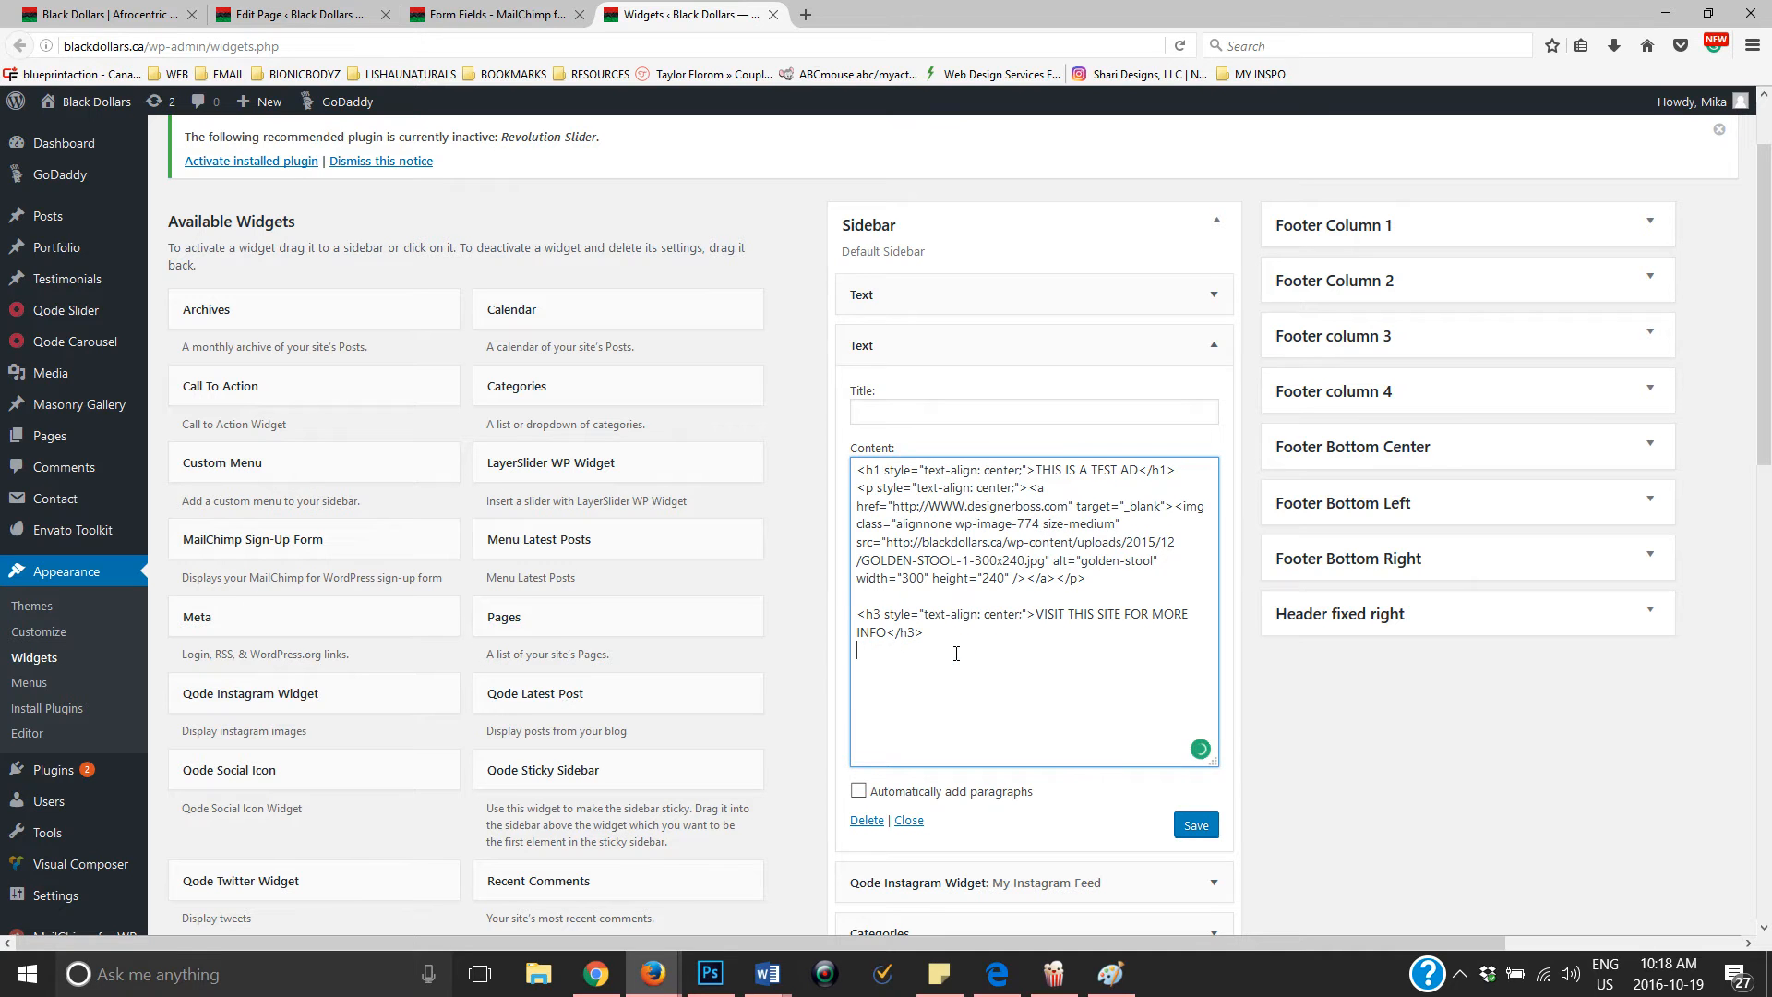
left_click(1194, 824)
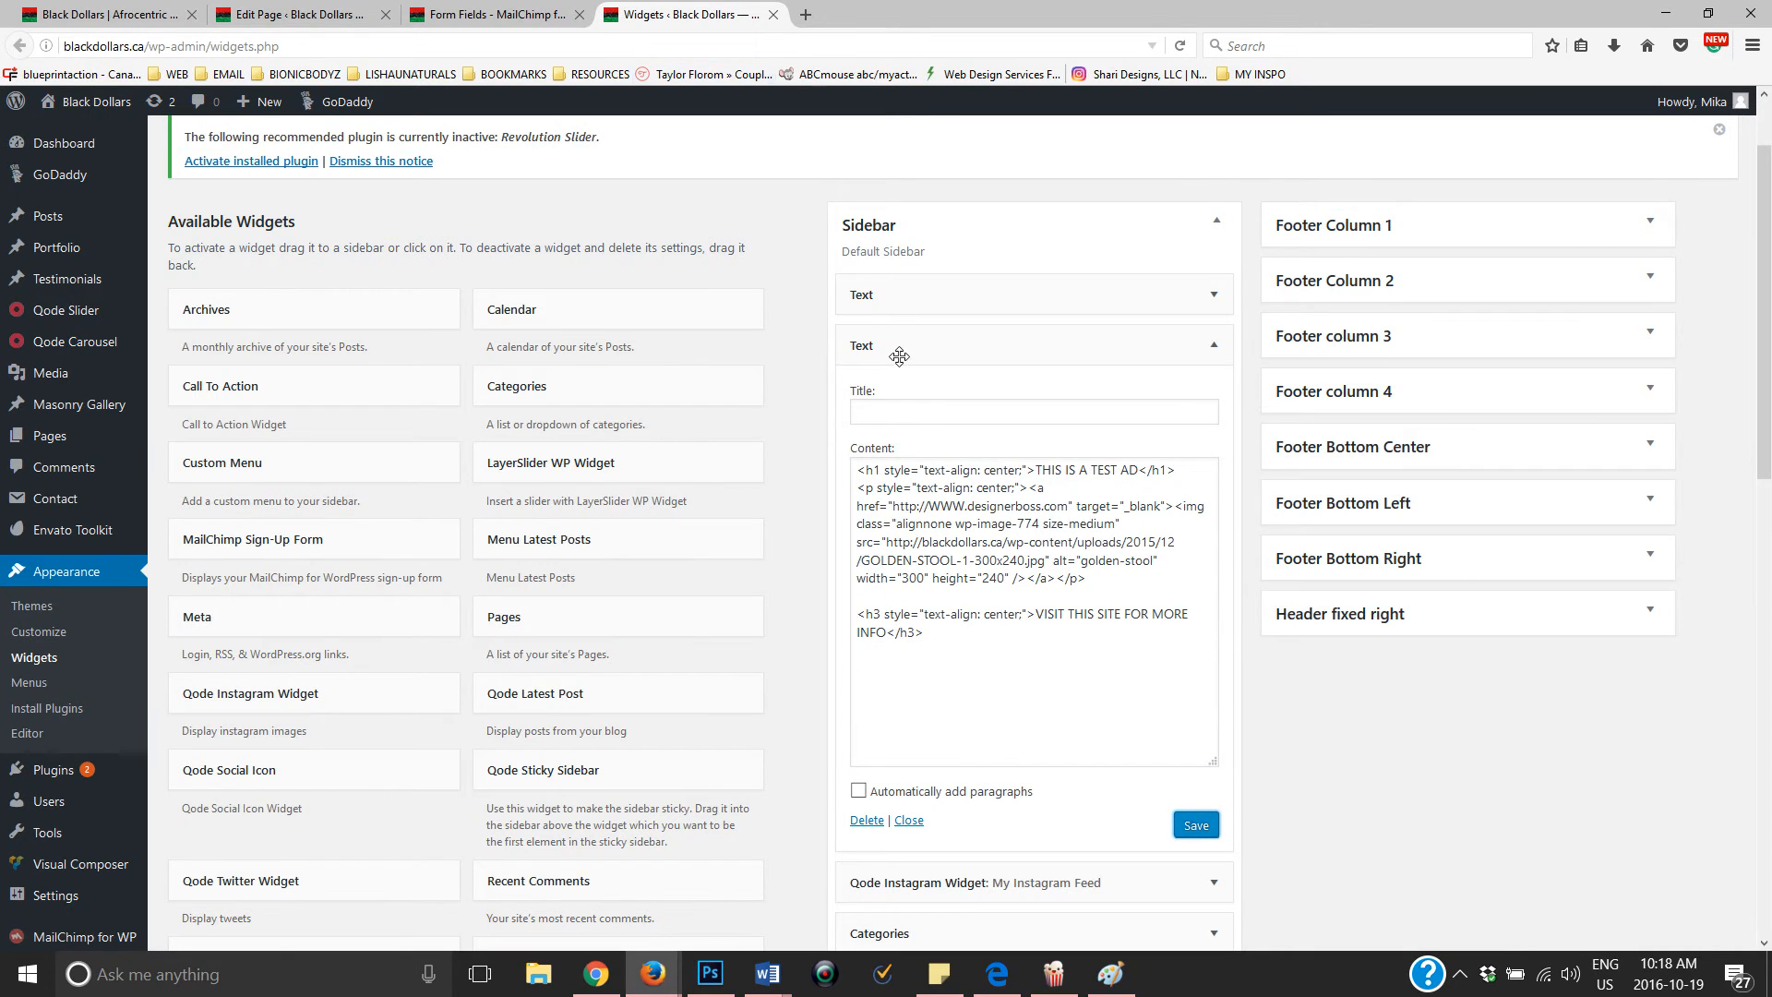
Remove the [mc4wp_form id="840"] shortcode from the Afrocentric Calendar Text widget in Sidebar Page and save the widget
scroll(899, 357, "down", 10)
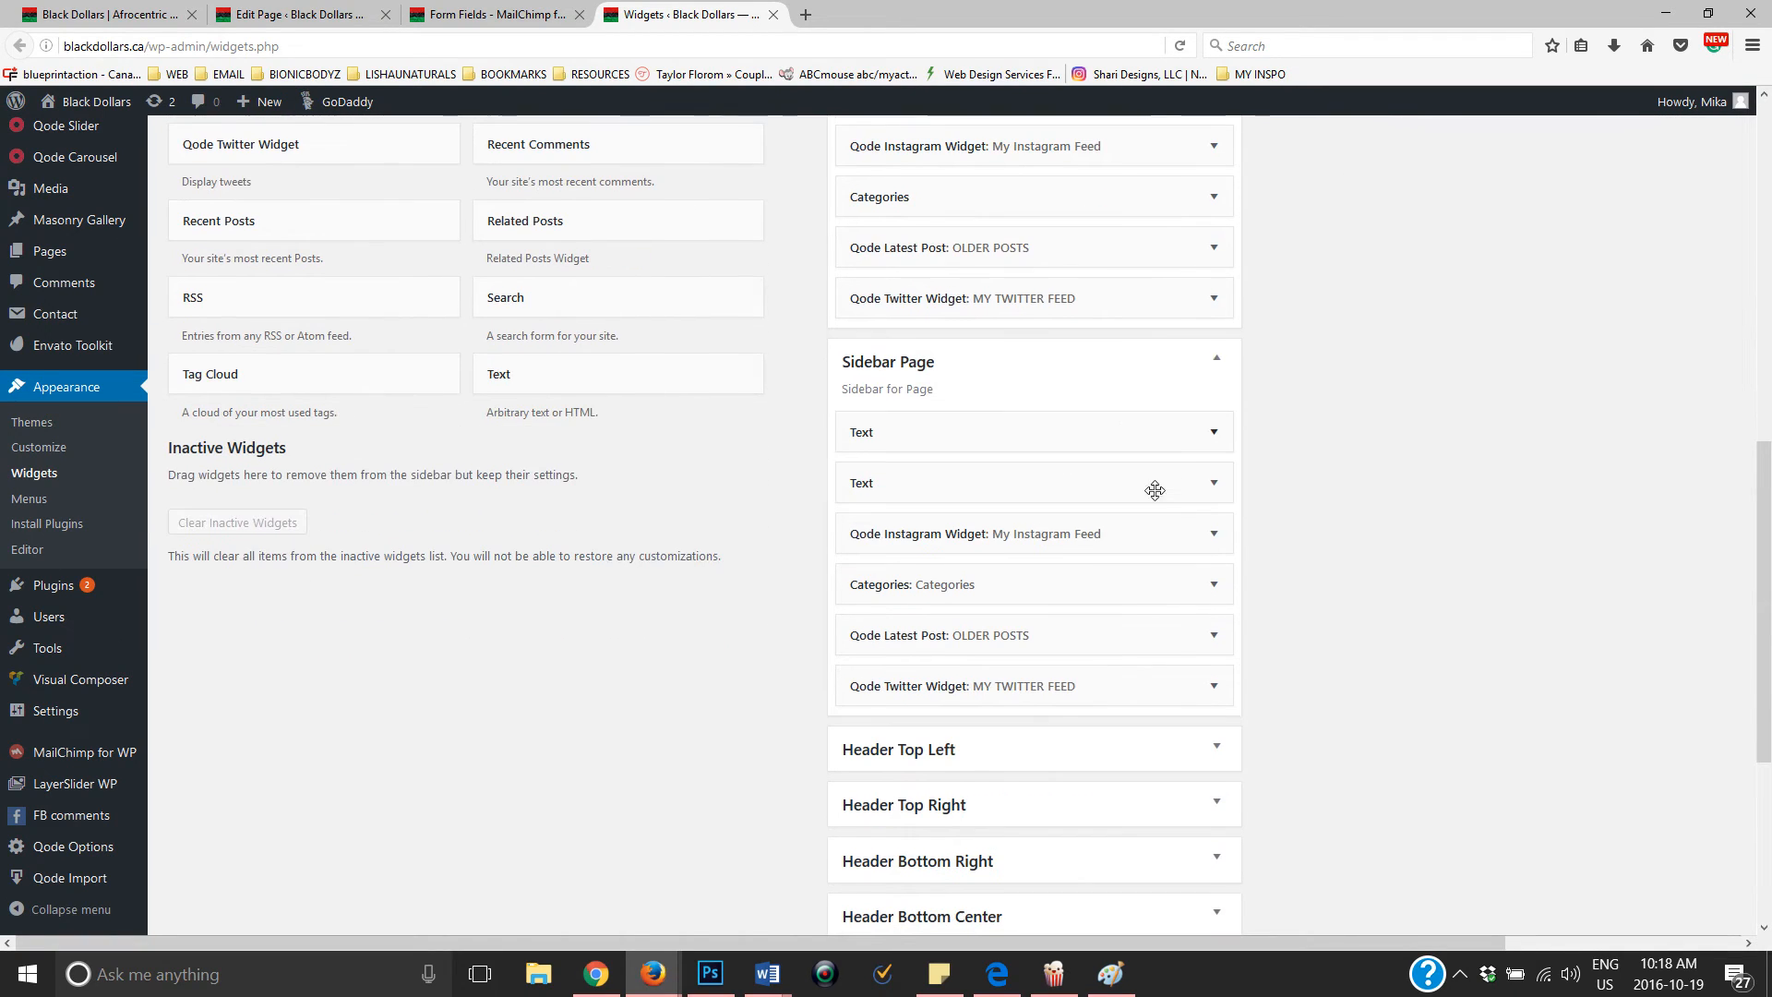
left_click(1171, 440)
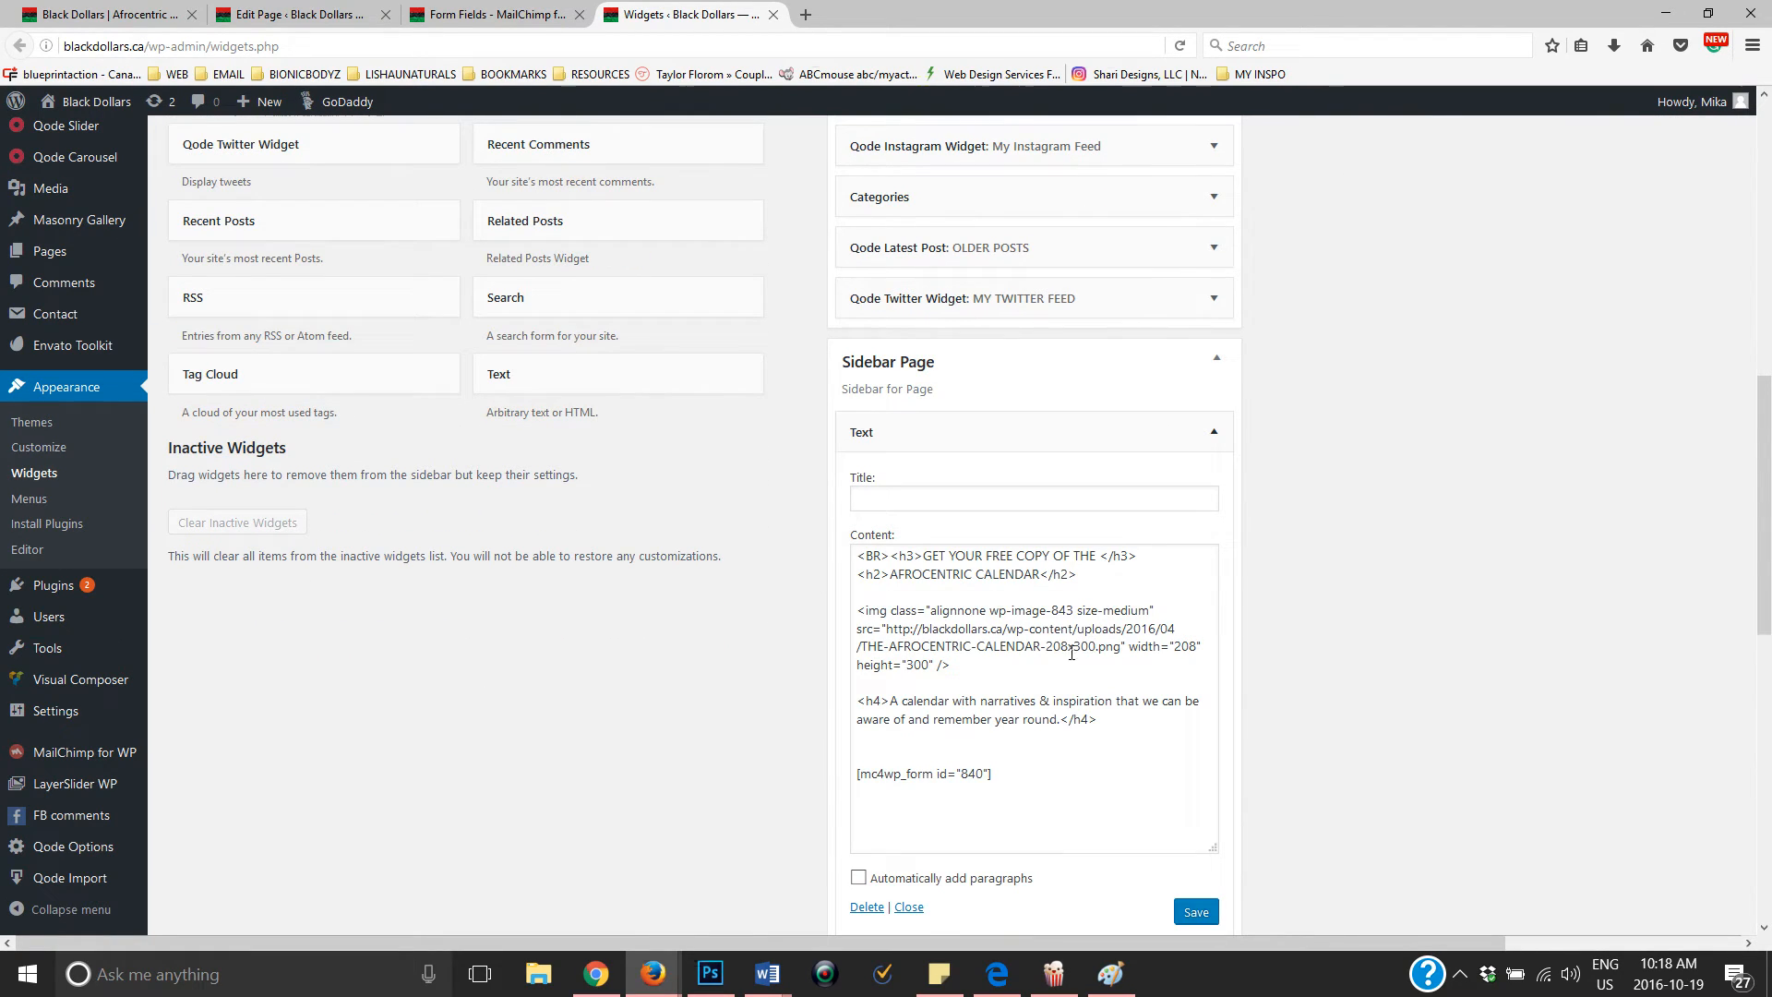
triple_click(927, 778)
key("Delete")
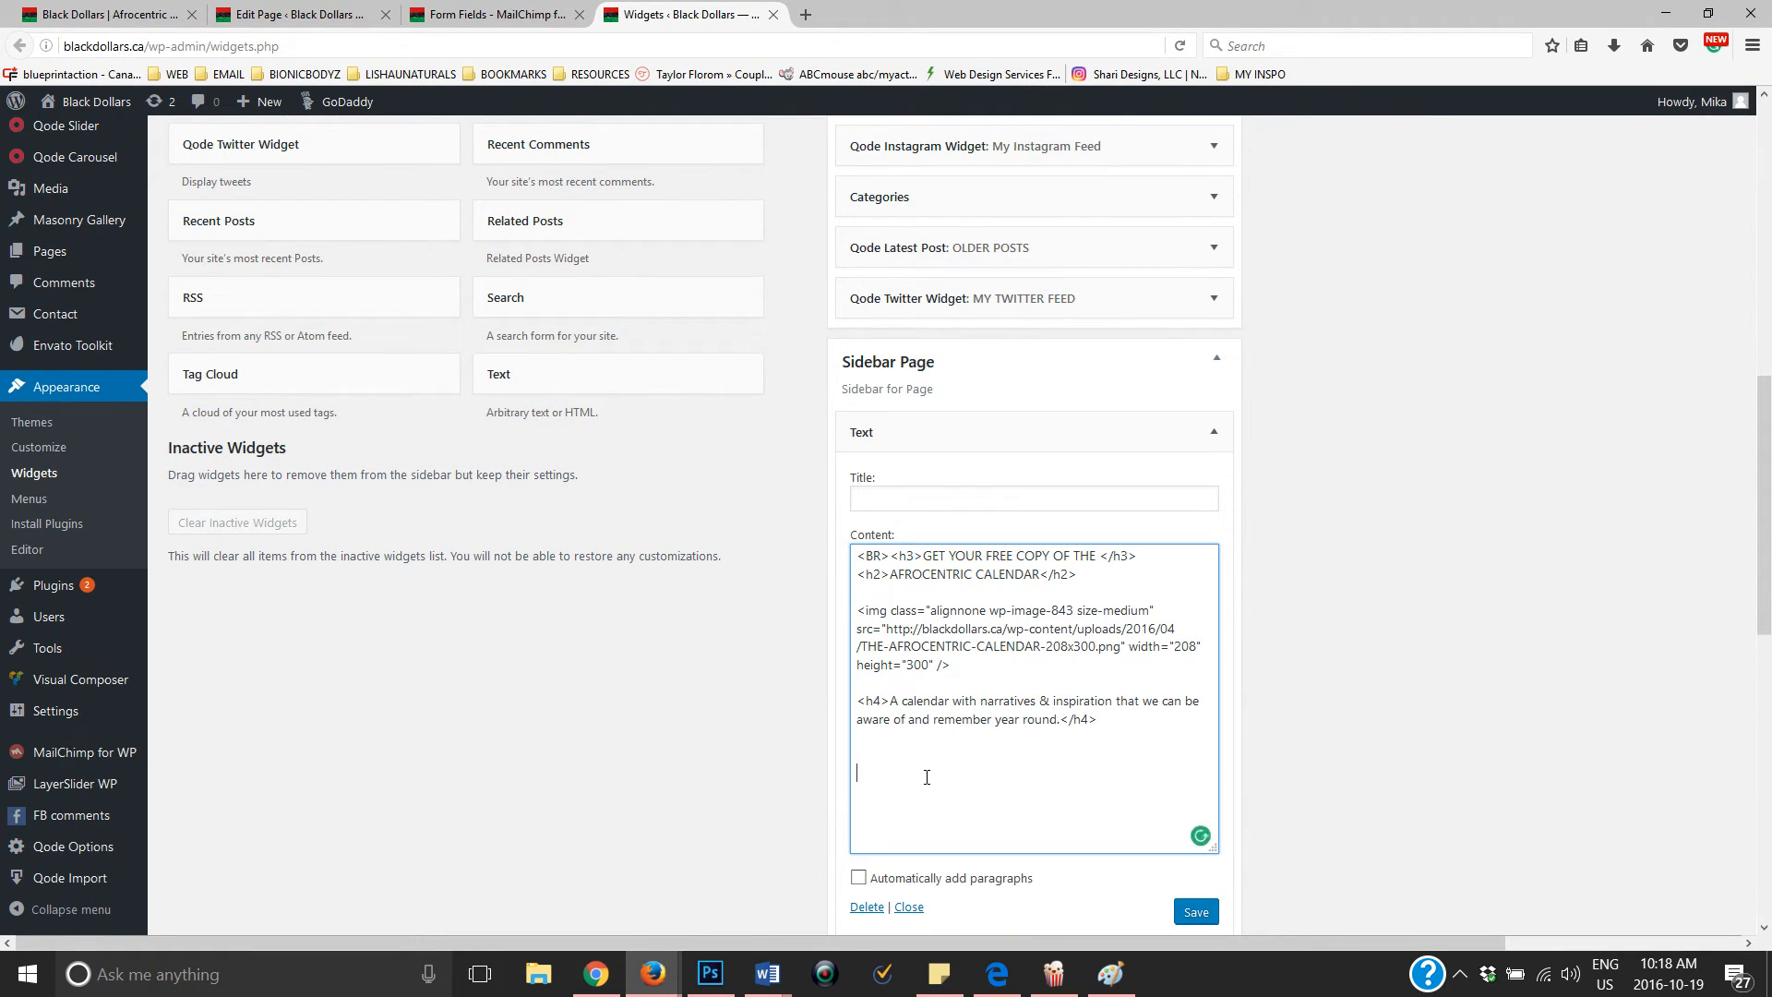
left_click(1205, 913)
Open the FB comments plugin settings and review the APP ID field and the comment box options down to the save control
scroll(204, 435, "up", 5)
scroll(204, 435, "up", 1)
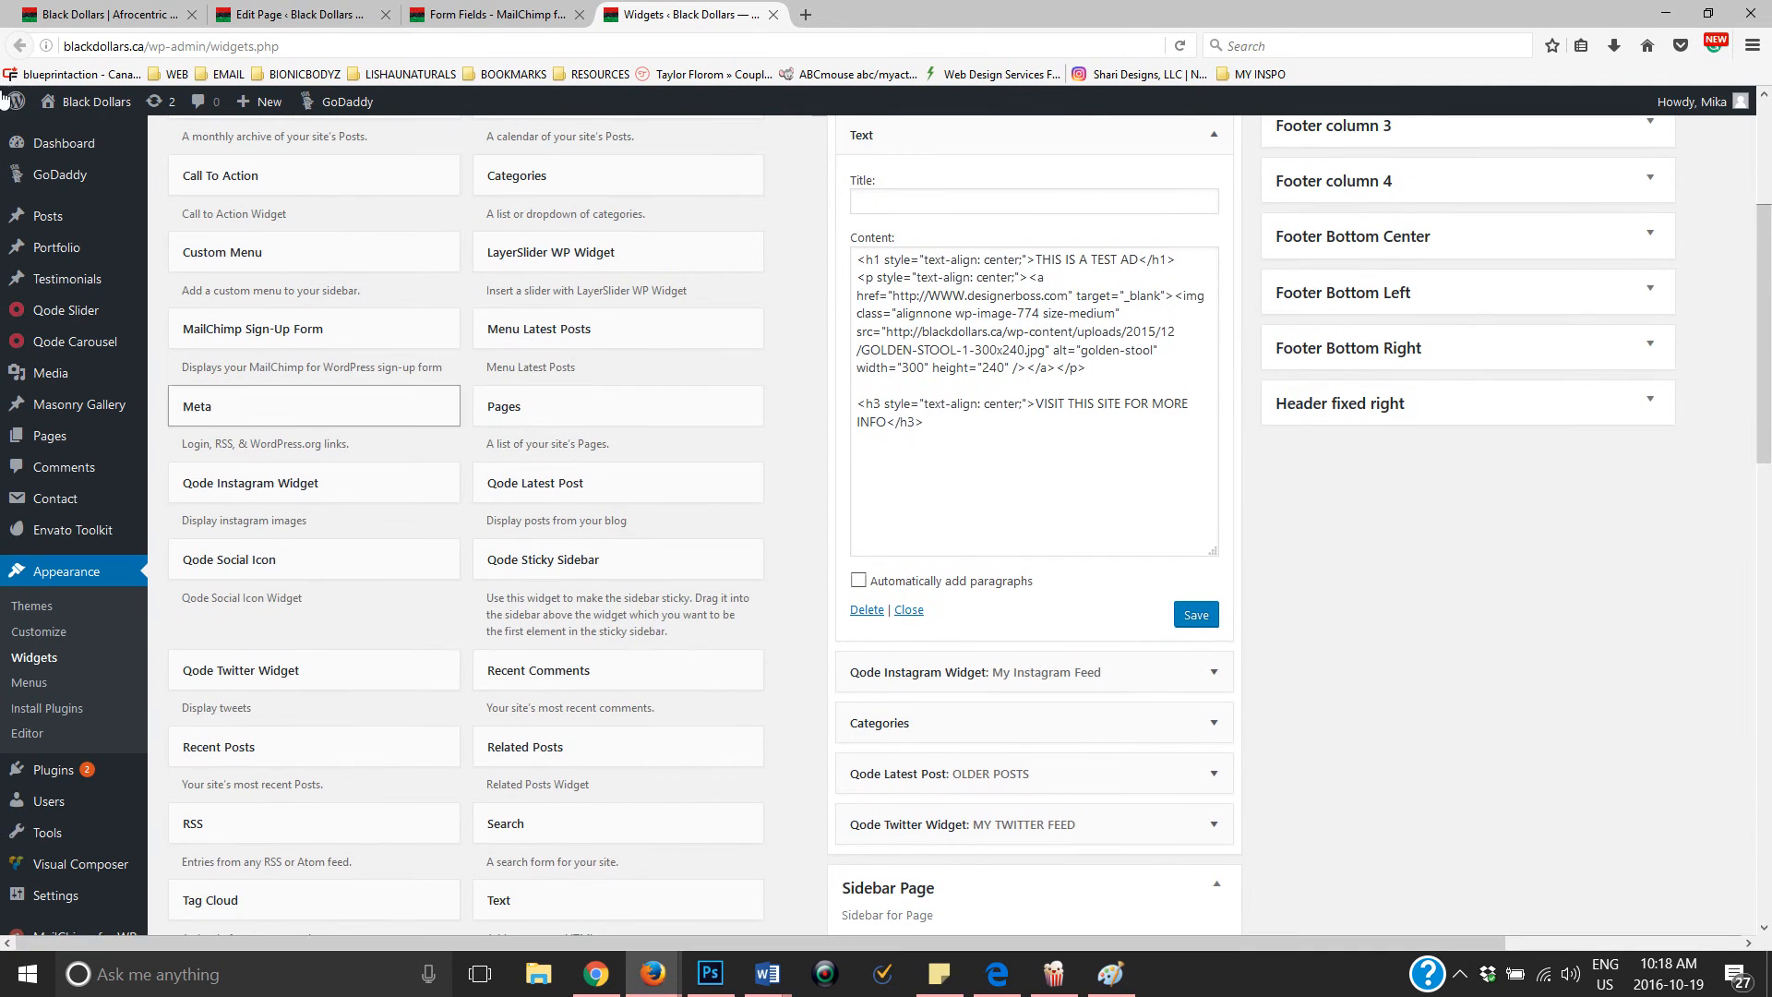
mouse_move(53, 145)
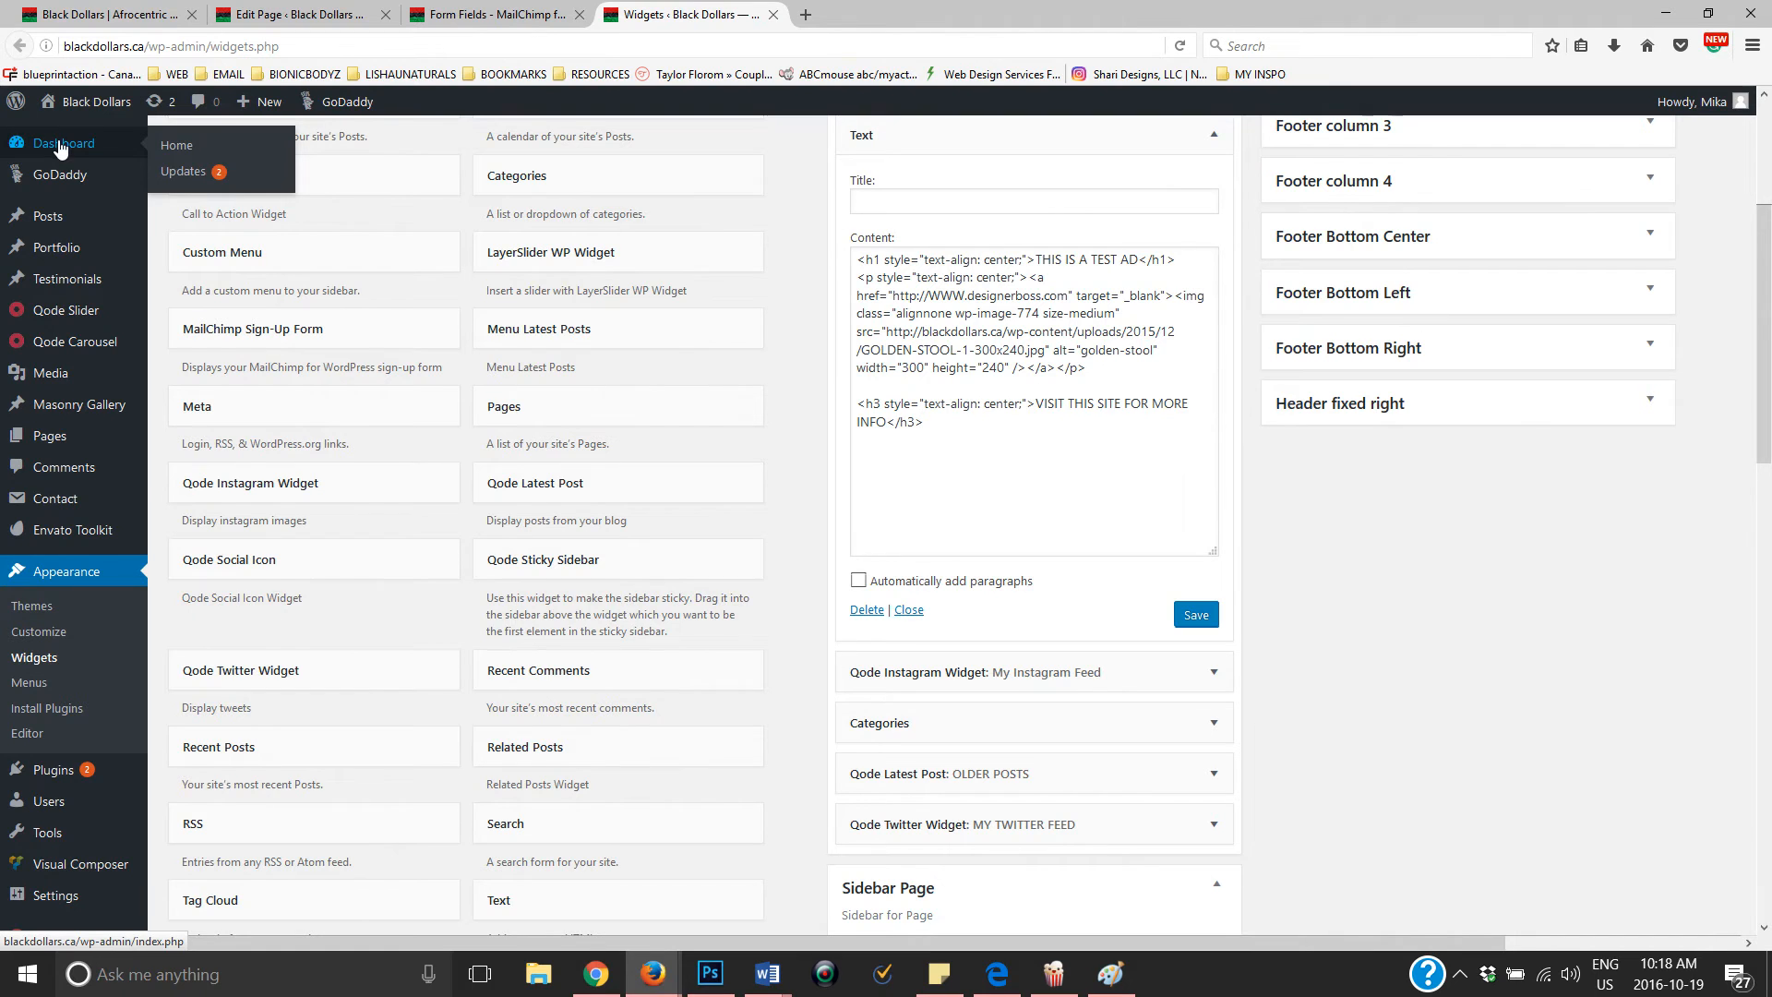
scroll(65, 646, "down", 5)
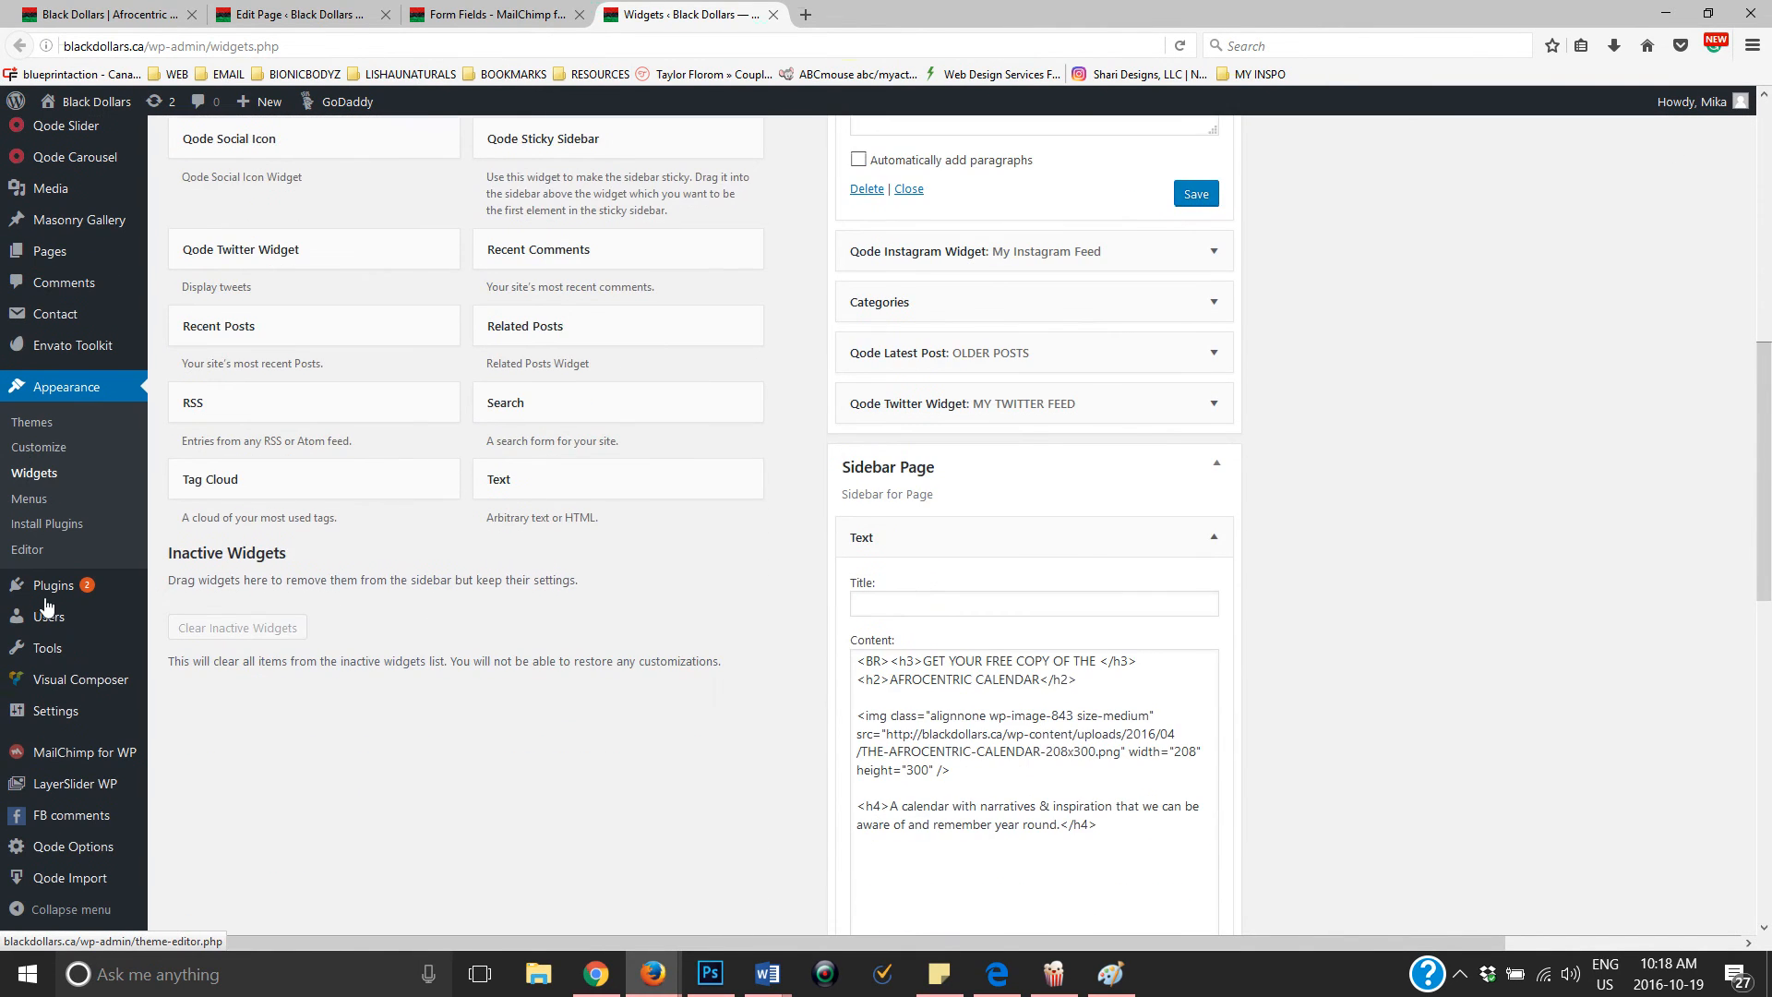
left_click(78, 821)
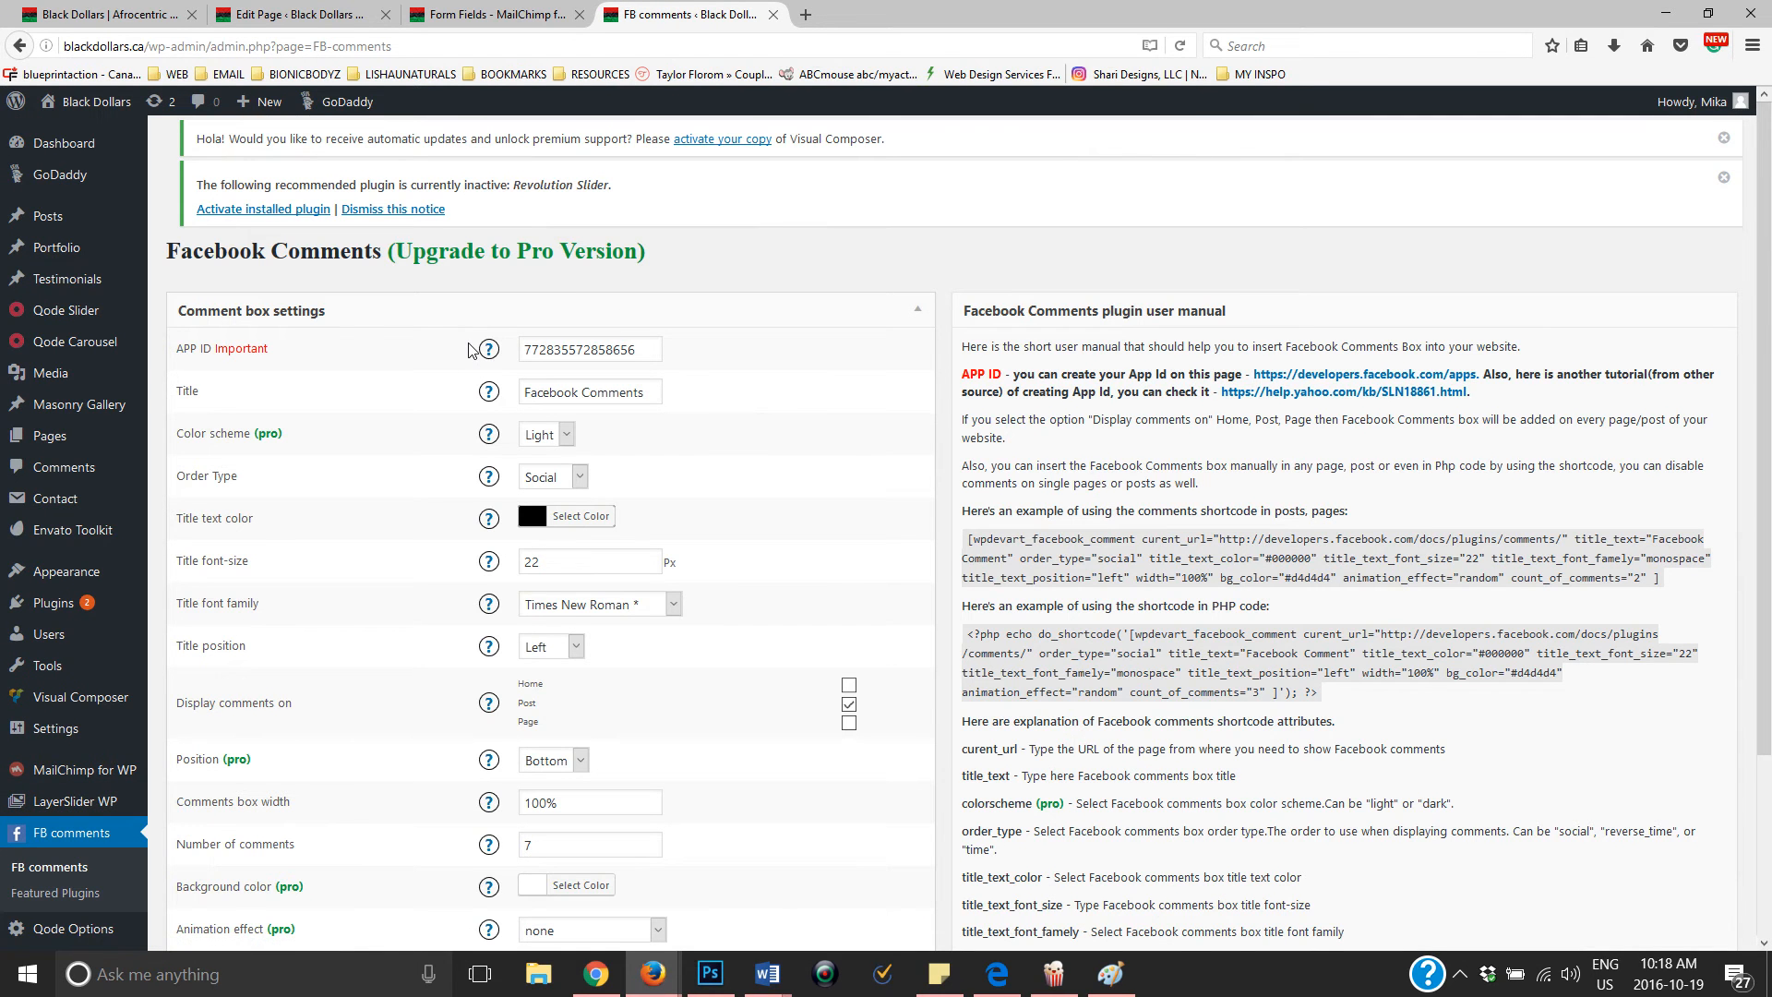
double_click(560, 348)
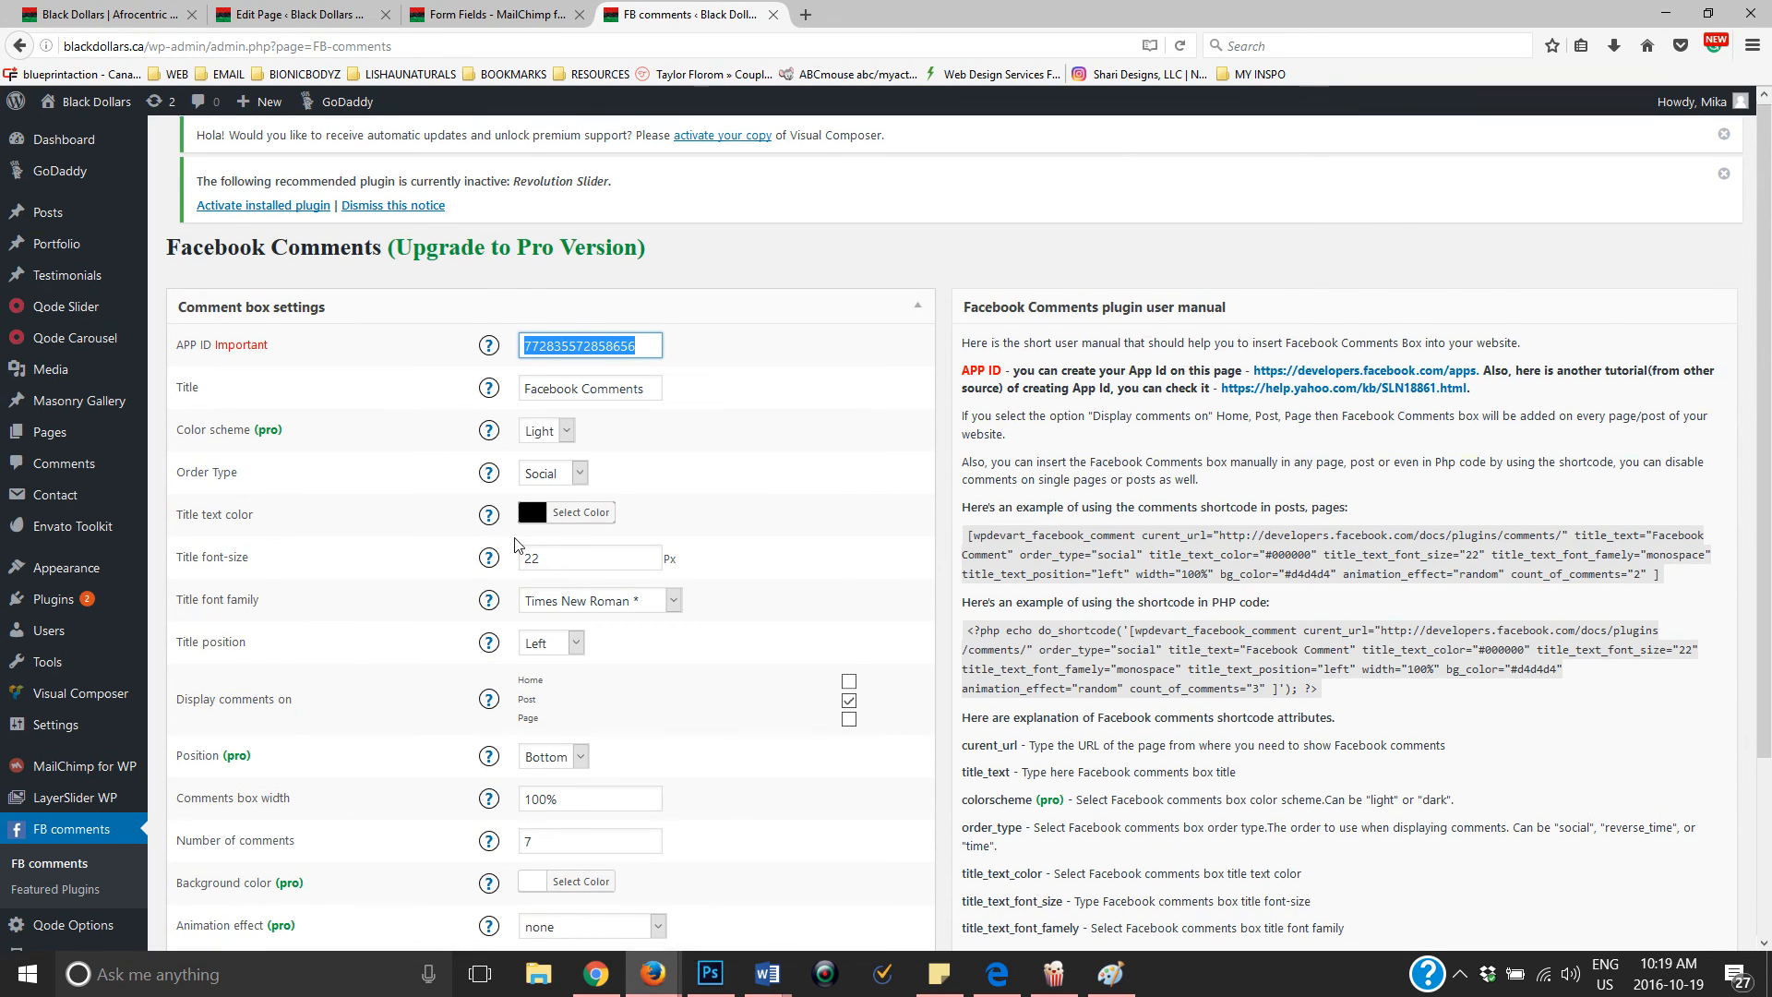
scroll(521, 545, "down", 5)
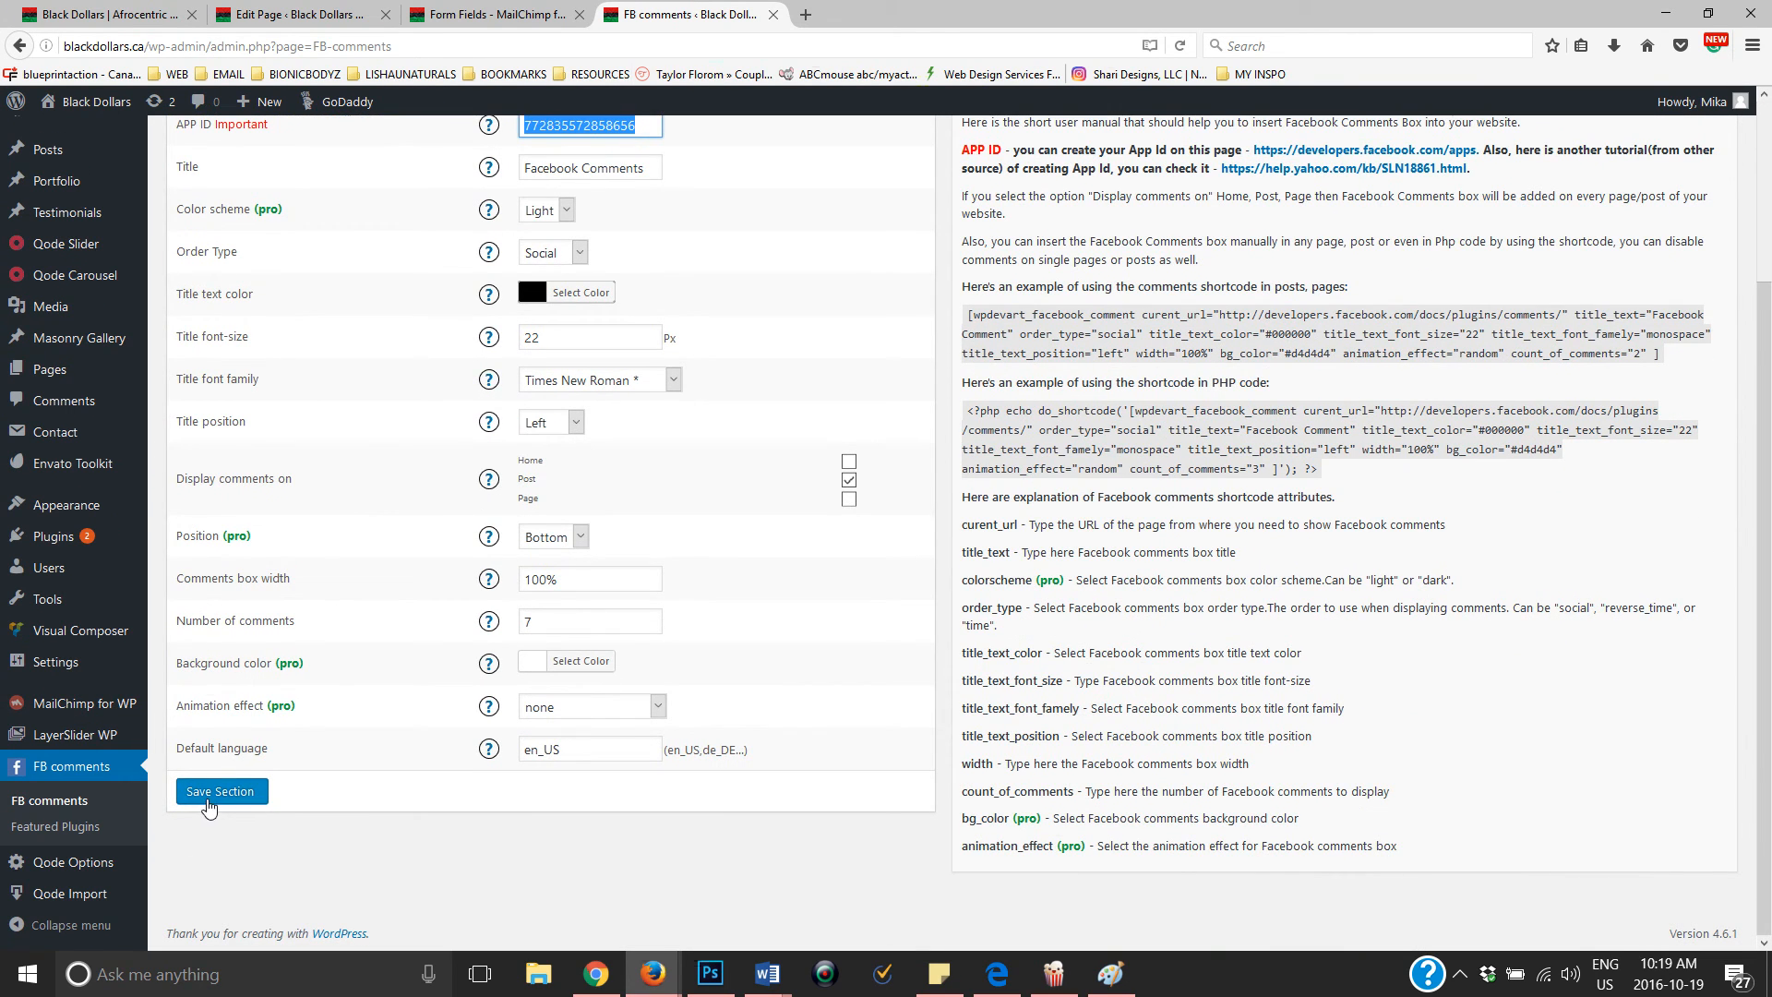